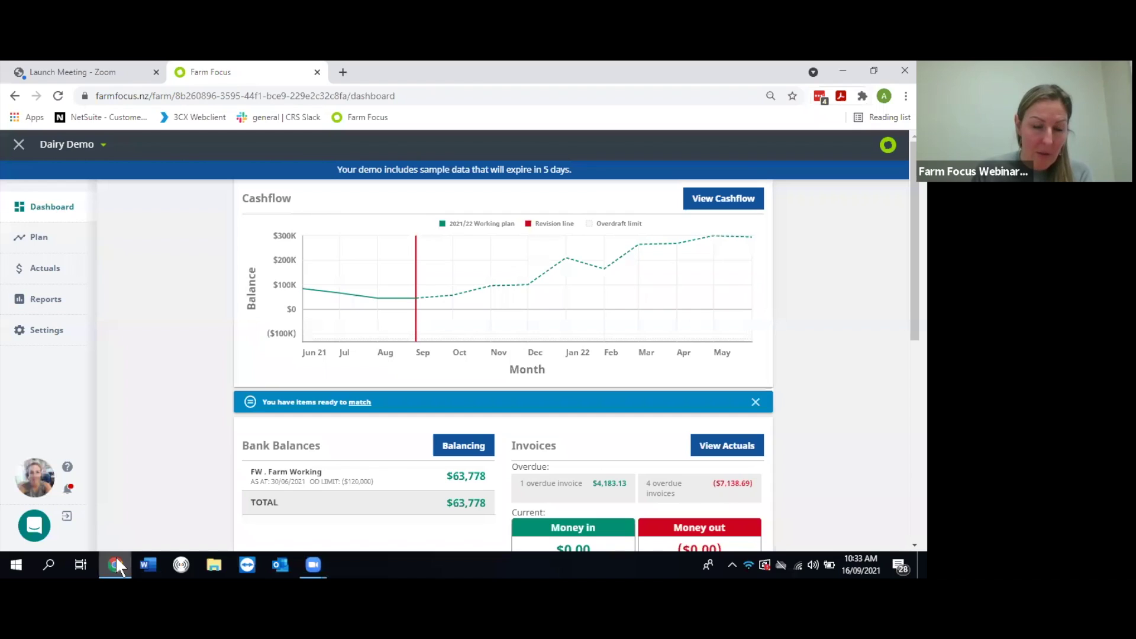
# Step: Duplicate the Farm Focus dashboard tab and run a Google search for "chrome" in the copy
pyautogui.moveTo(118, 564)
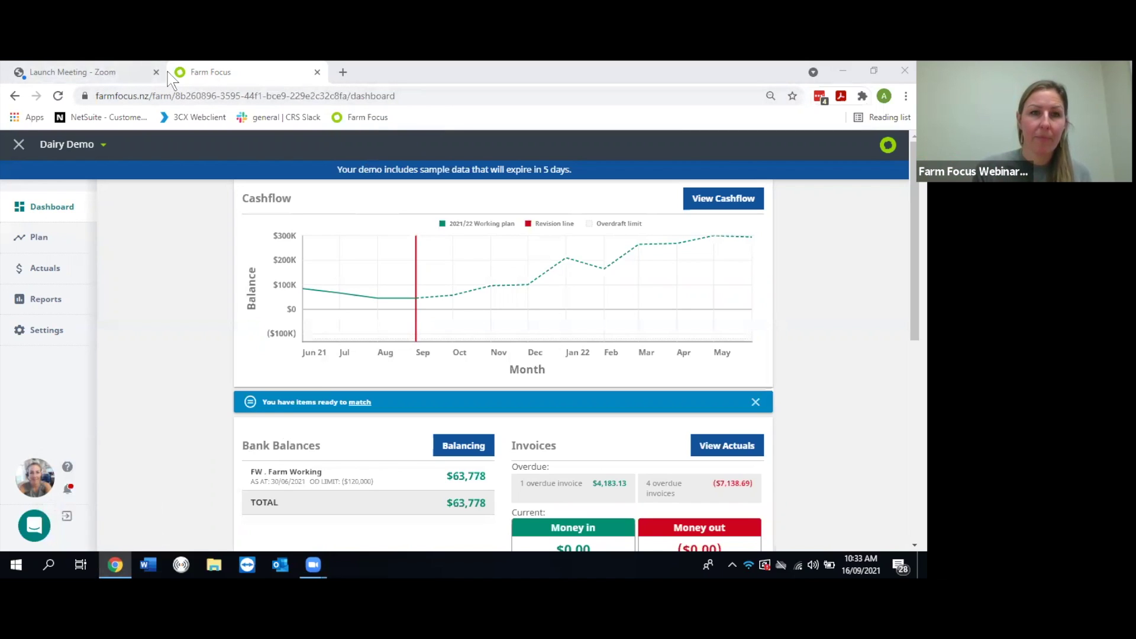
pyautogui.rightClick(223, 73)
pyautogui.click(264, 178)
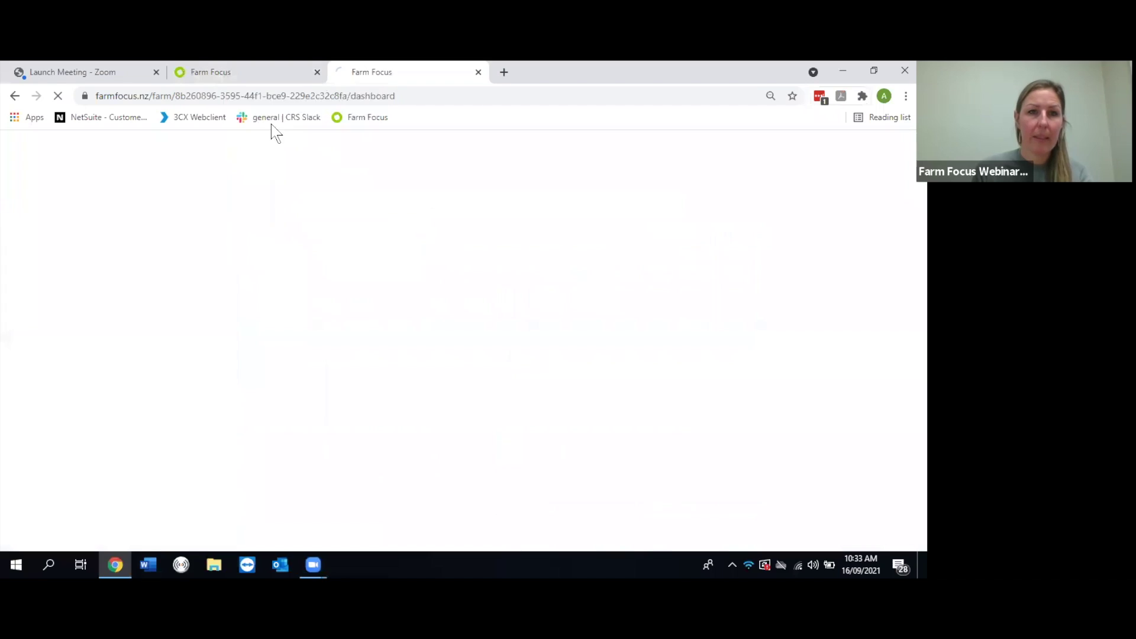
pyautogui.click(265, 99)
pyautogui.write('ch')
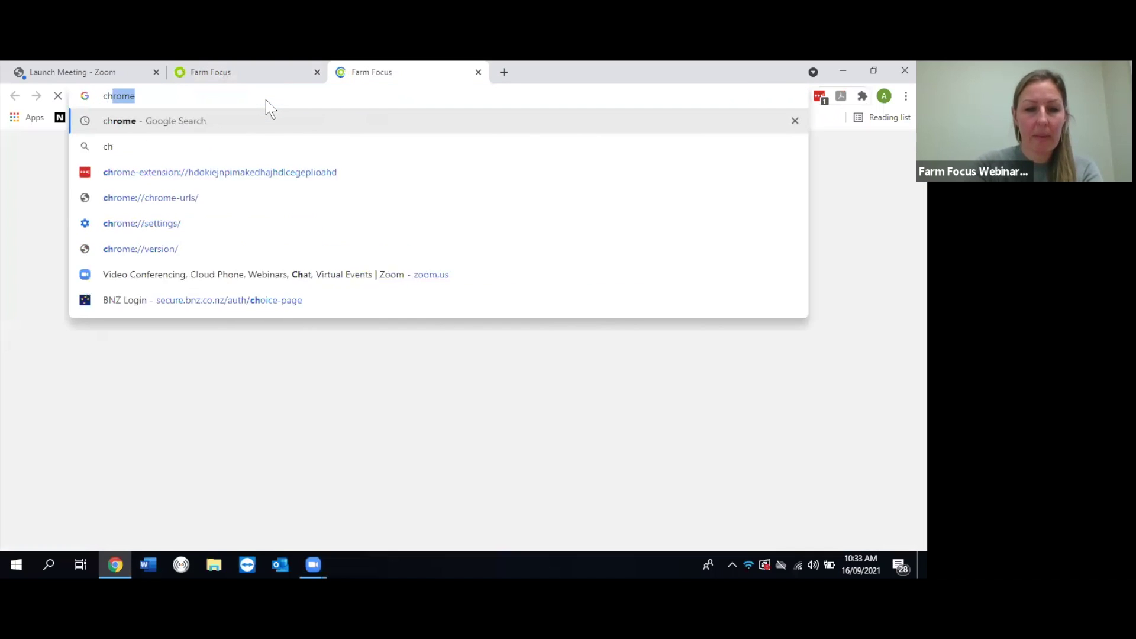
pyautogui.write('ro')
pyautogui.press('Return')
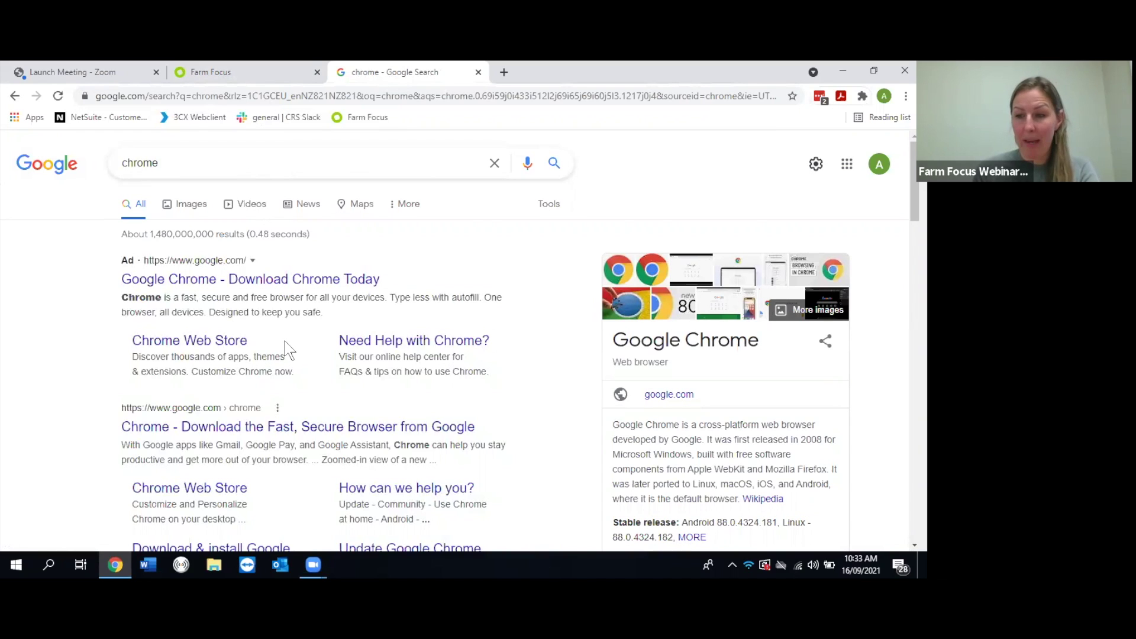
# Step: Return to the Farm Focus dashboard and set the page zoom to 90%
pyautogui.click(236, 92)
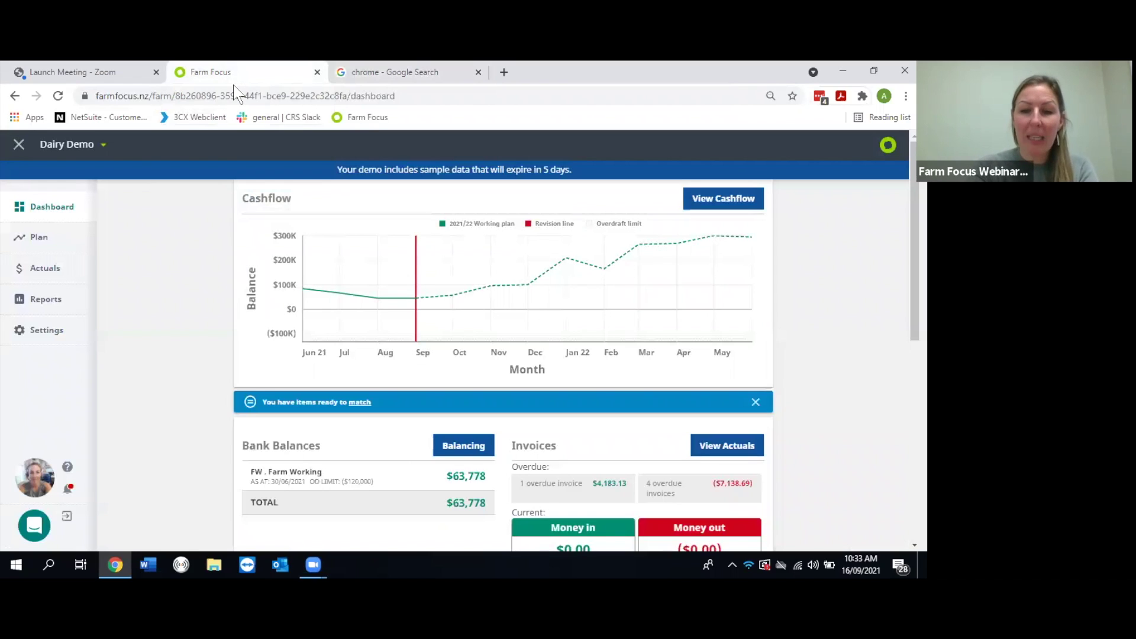
pyautogui.hotkey('ctrl', '-')
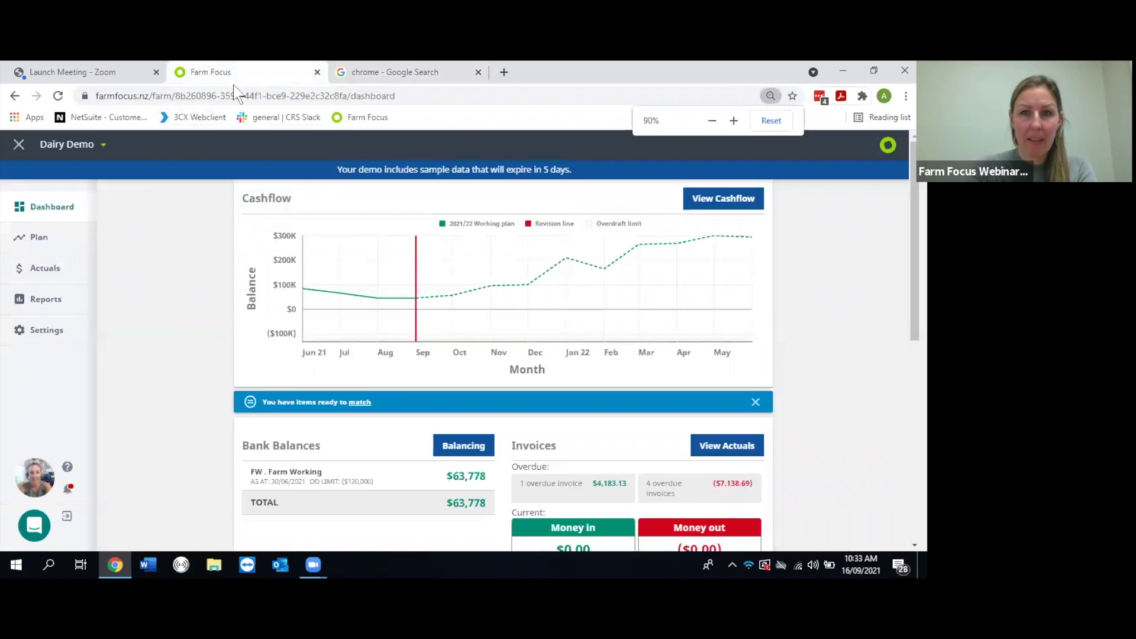
pyautogui.hotkey('ctrl', '+')
pyautogui.hotkey('ctrl', '+')
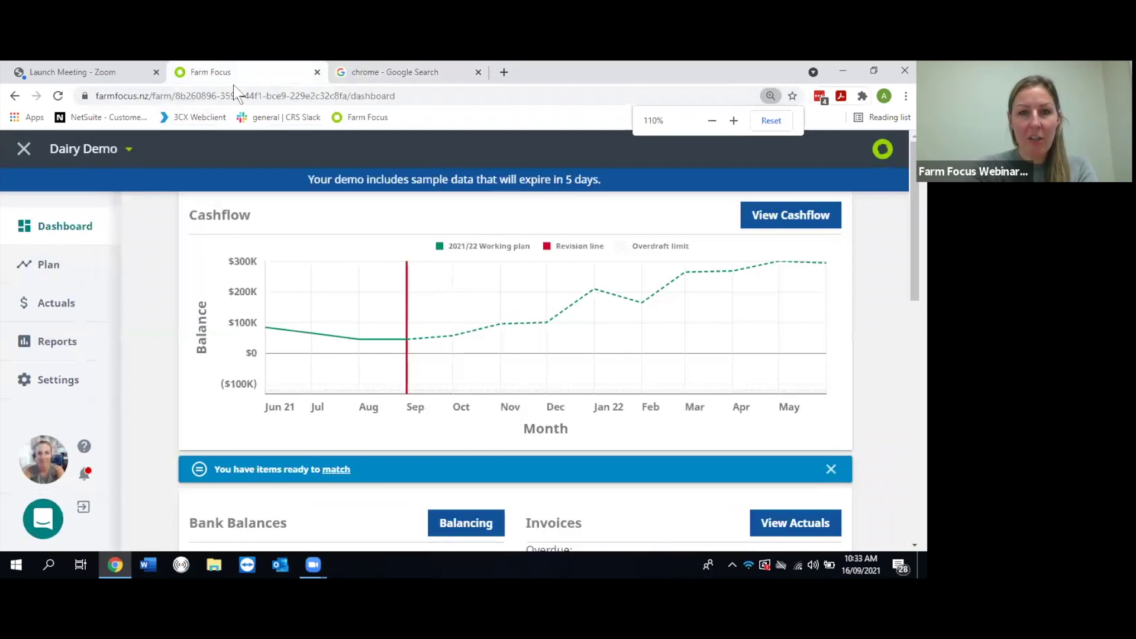
pyautogui.hotkey('ctrl', '+')
pyautogui.hotkey('ctrl', '+')
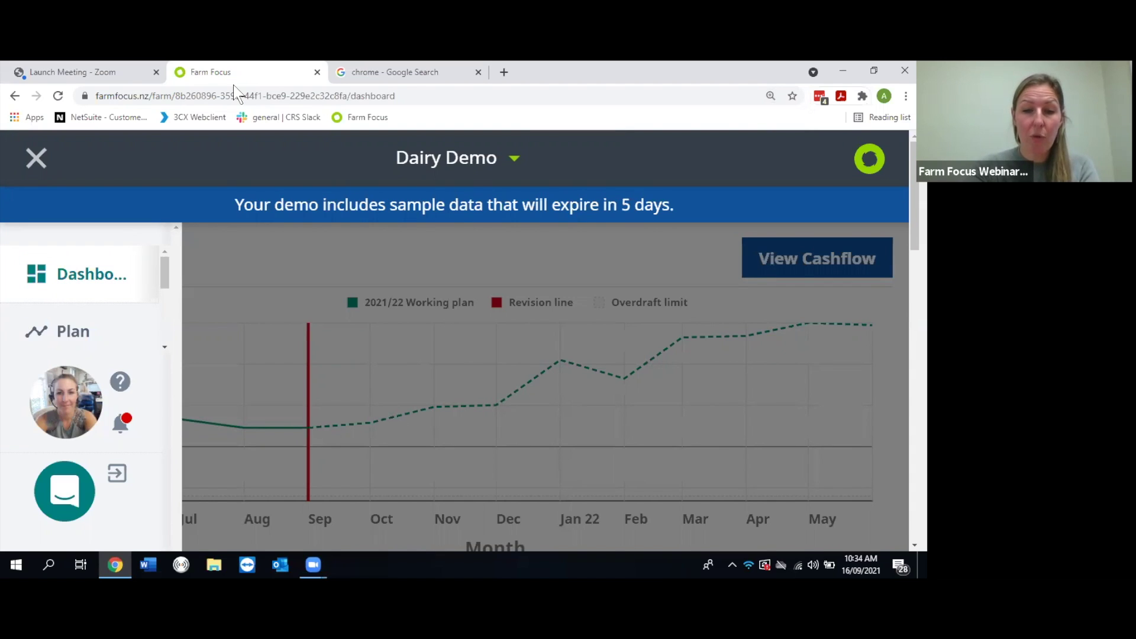
pyautogui.hotkey('ctrl', '-')
pyautogui.hotkey('ctrl', '-')
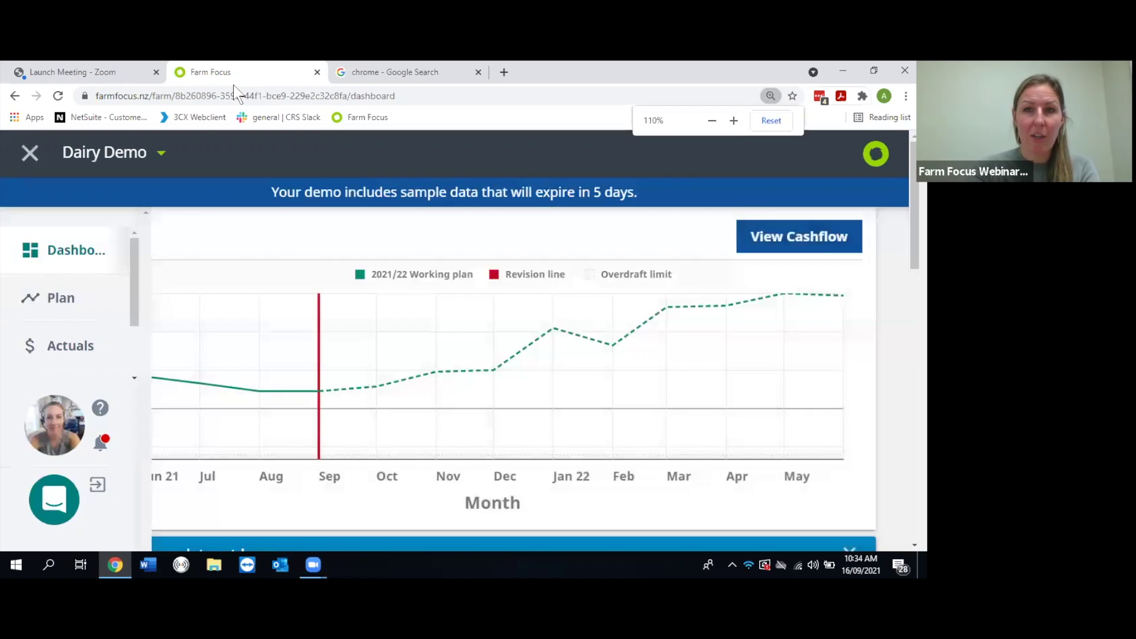
pyautogui.hotkey('ctrl', '-')
pyautogui.hotkey('ctrl', '-')
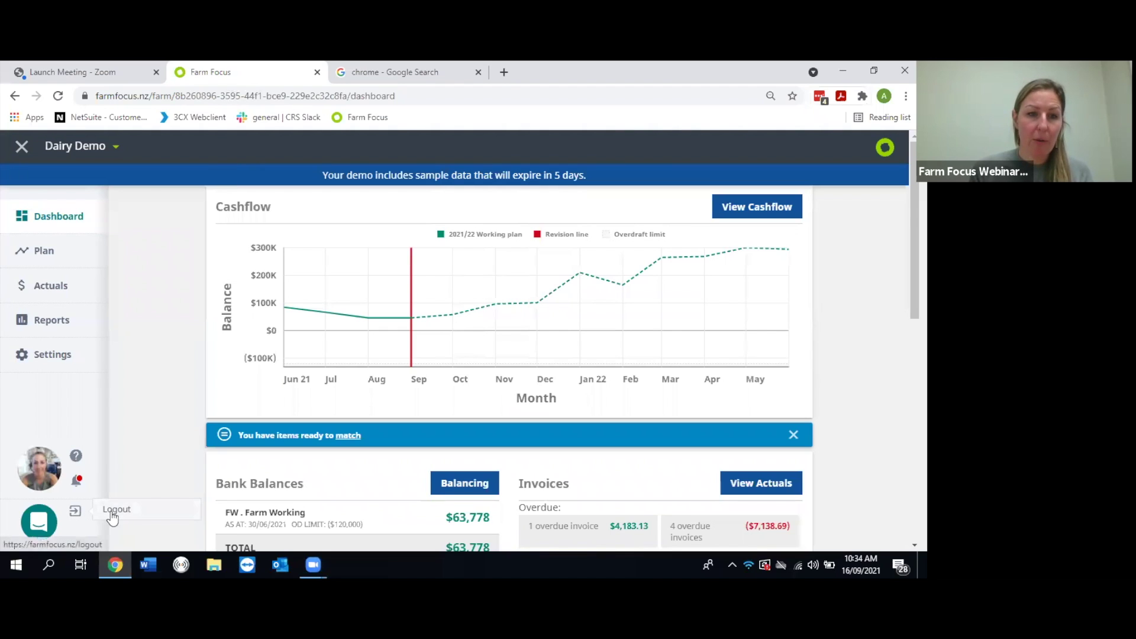
# Step: Log out of Farm Focus and bookmark its login page as Farm Focus in the Bookmarks bar
pyautogui.click(112, 515)
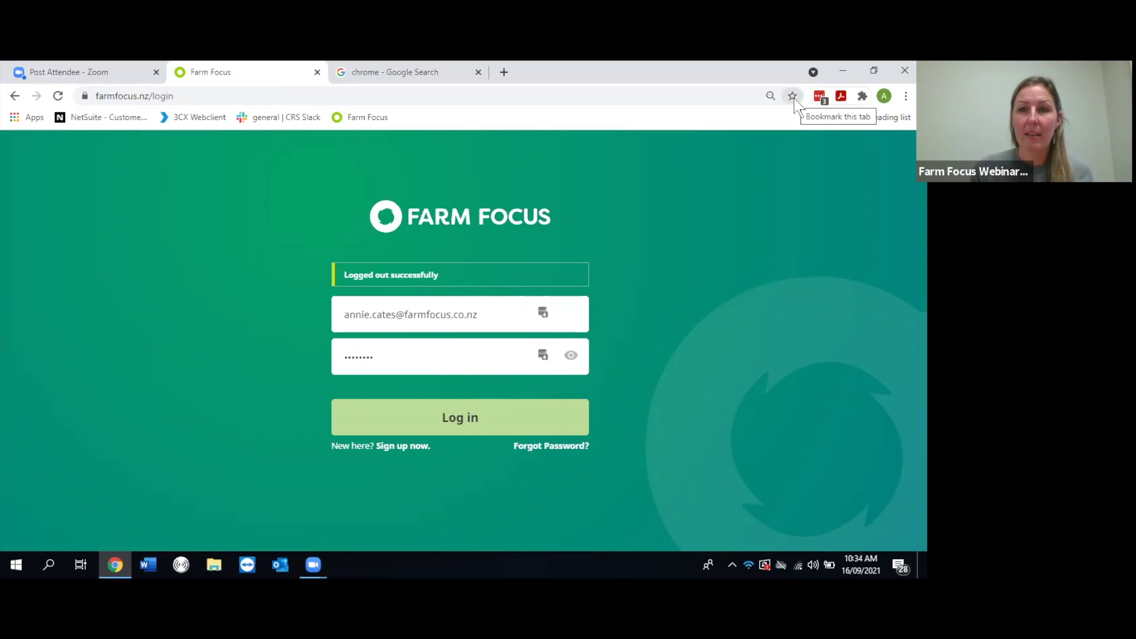
pyautogui.click(792, 97)
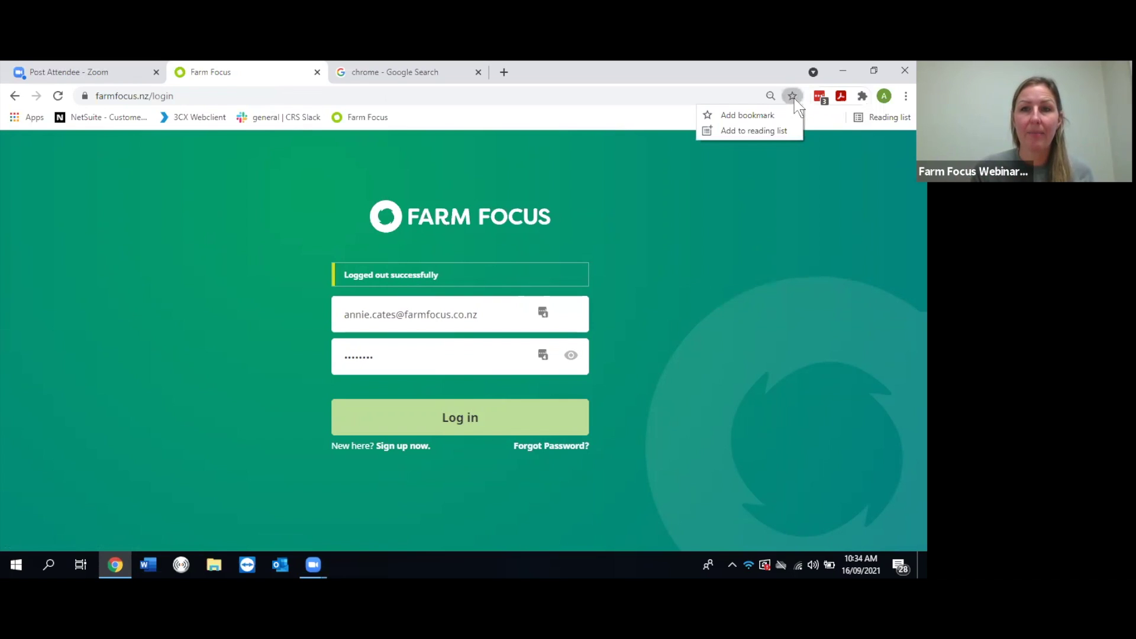
pyautogui.click(743, 115)
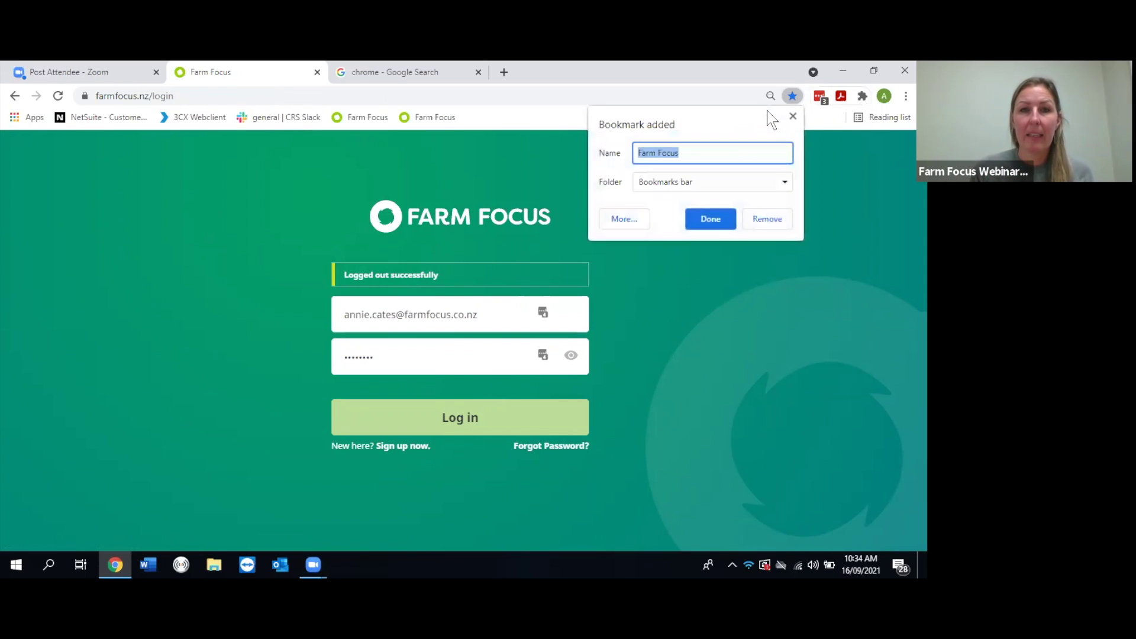
pyautogui.click(732, 187)
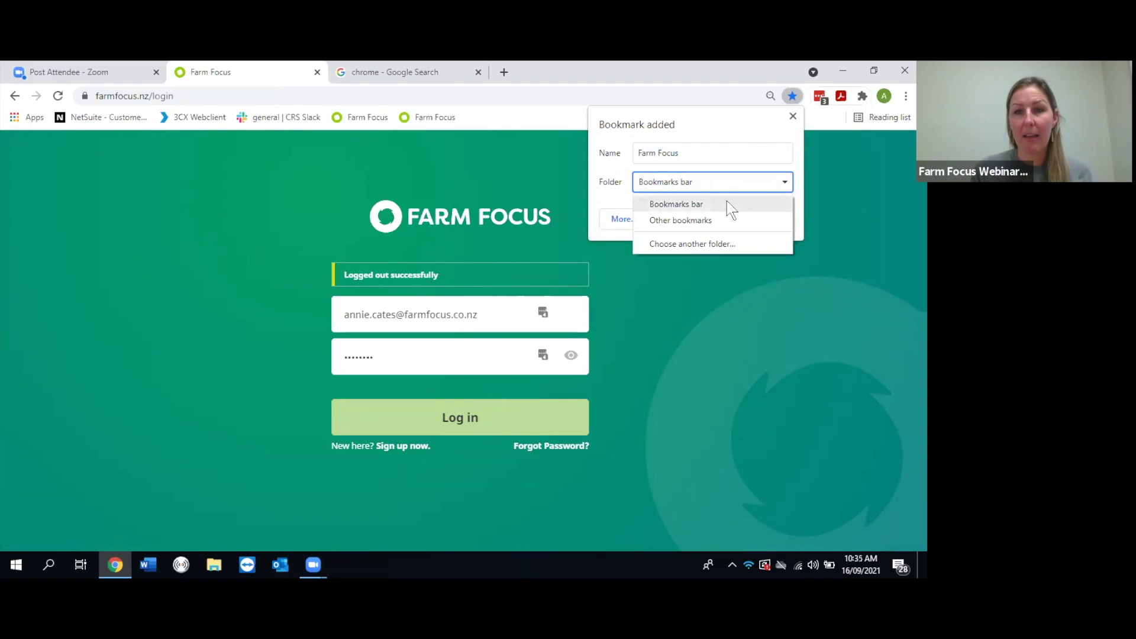
pyautogui.click(718, 277)
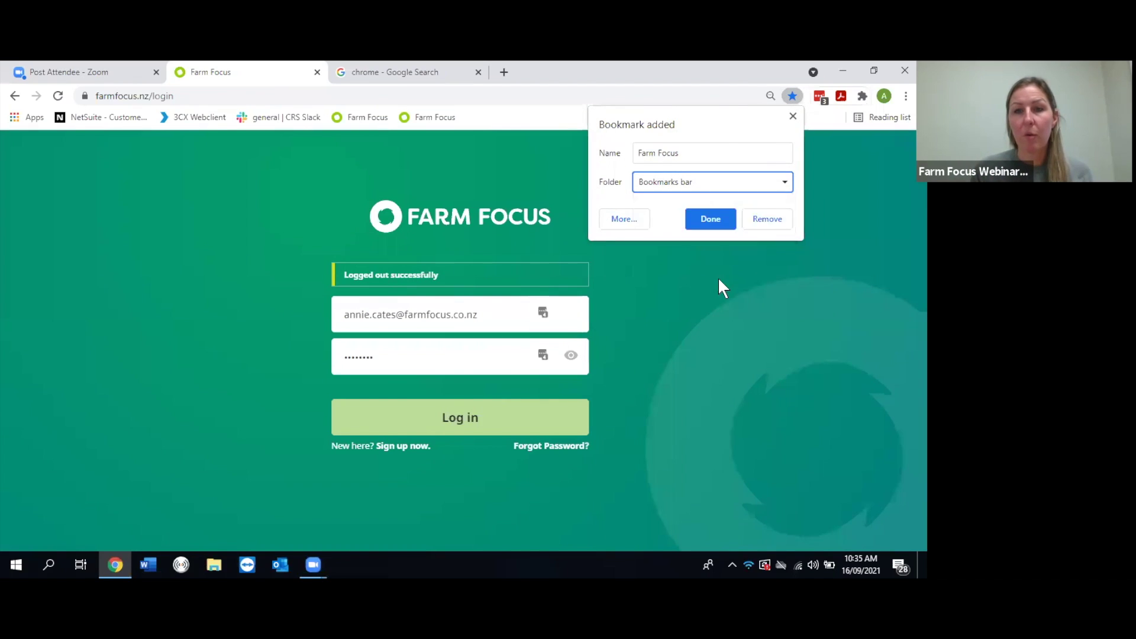
pyautogui.click(792, 96)
pyautogui.click(749, 205)
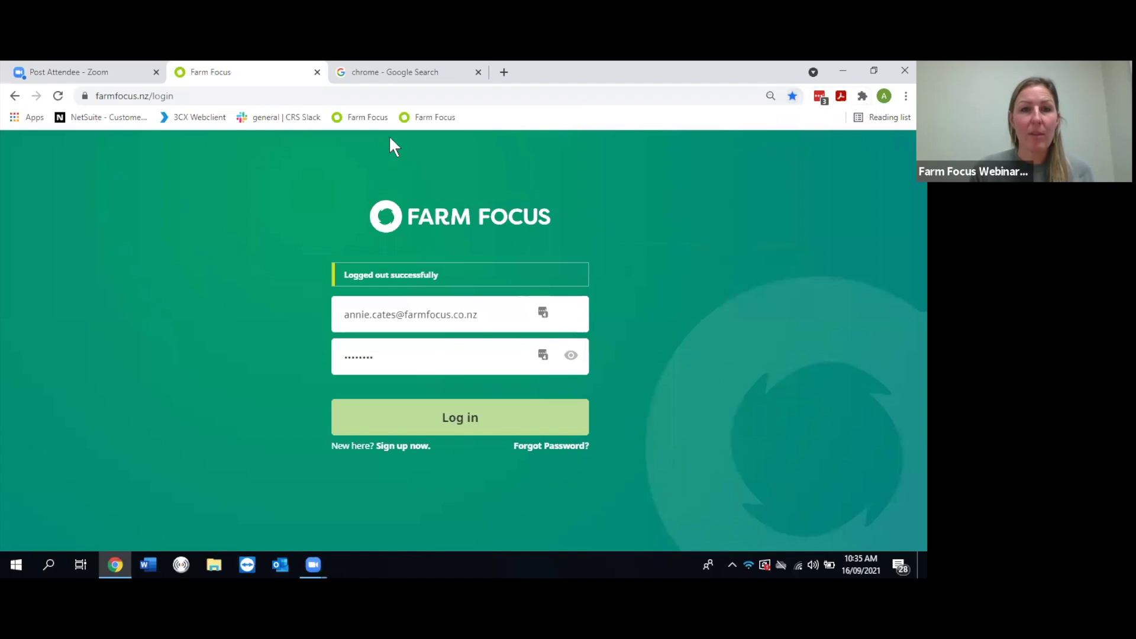
# Step: Open Farm Focus from its bookmark and create a desktop shortcut named Farm Focus for the login page
pyautogui.click(350, 121)
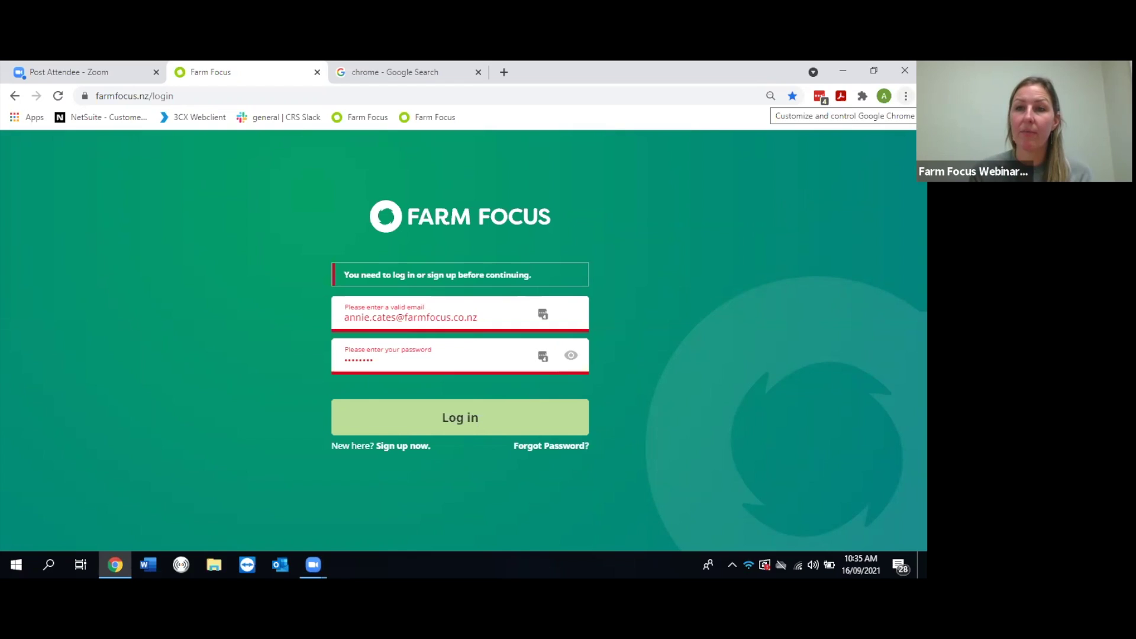
pyautogui.click(905, 96)
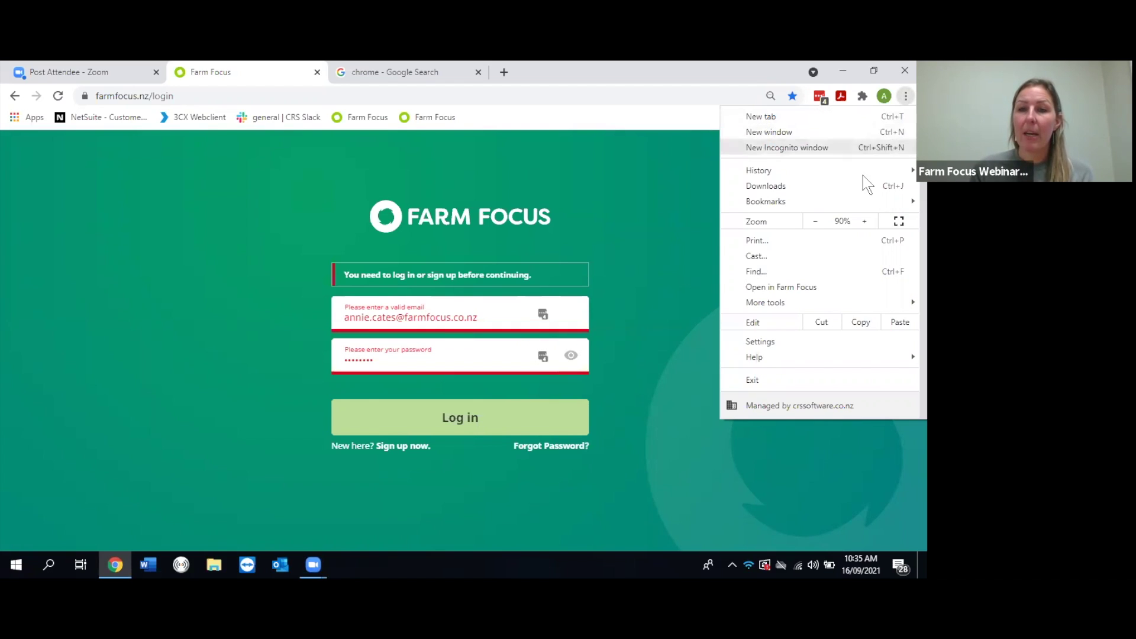
pyautogui.moveTo(841, 309)
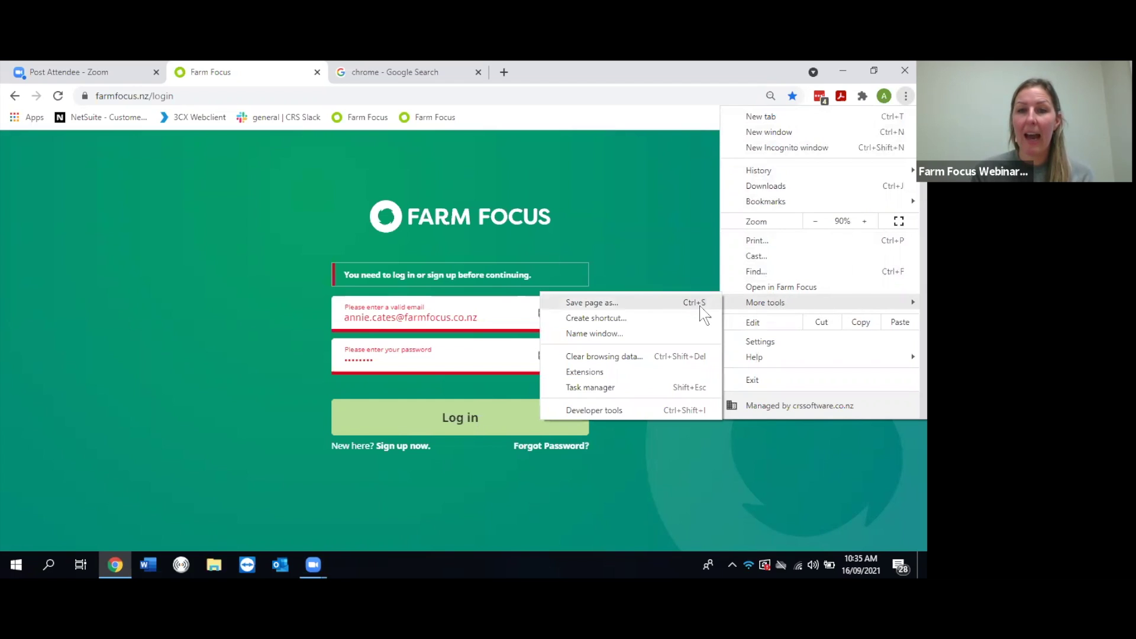
pyautogui.click(648, 321)
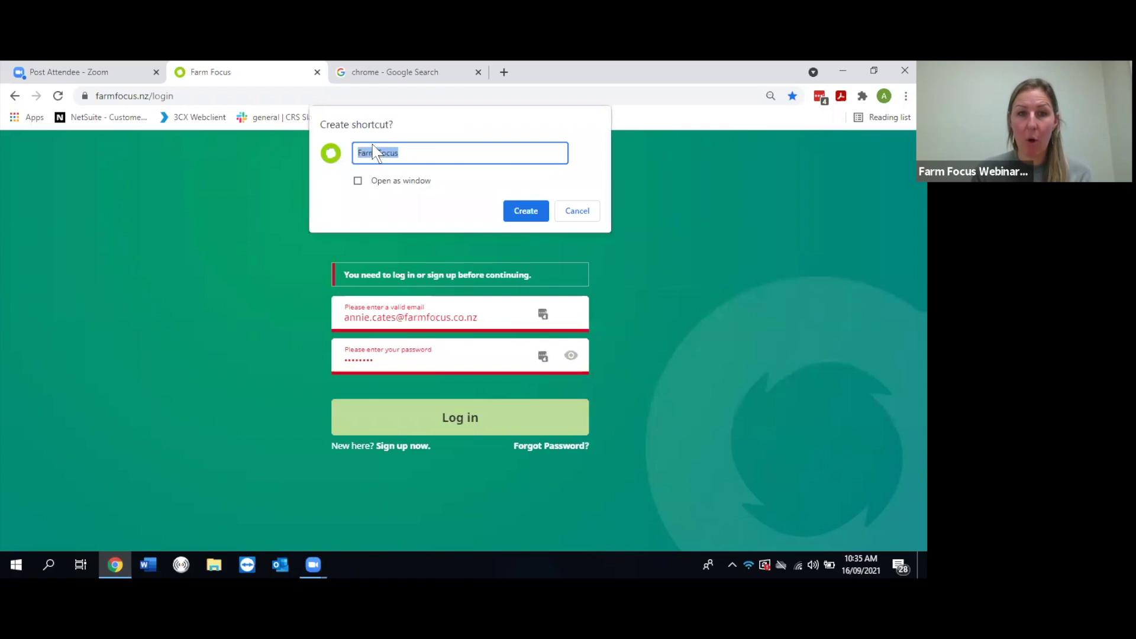
pyautogui.click(534, 214)
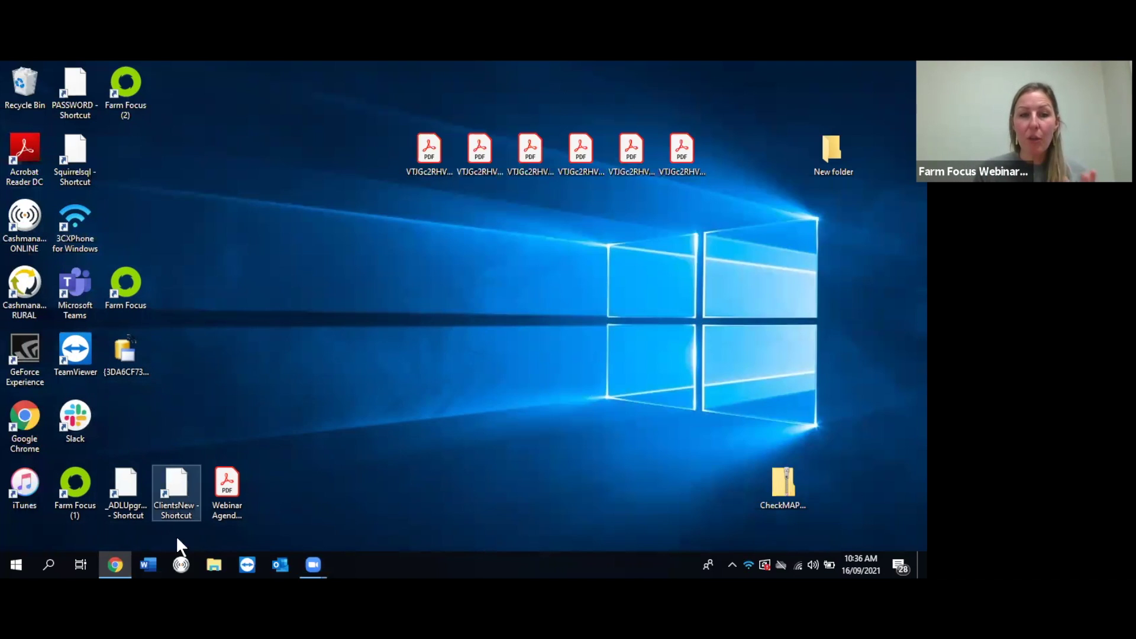
pyautogui.click(121, 565)
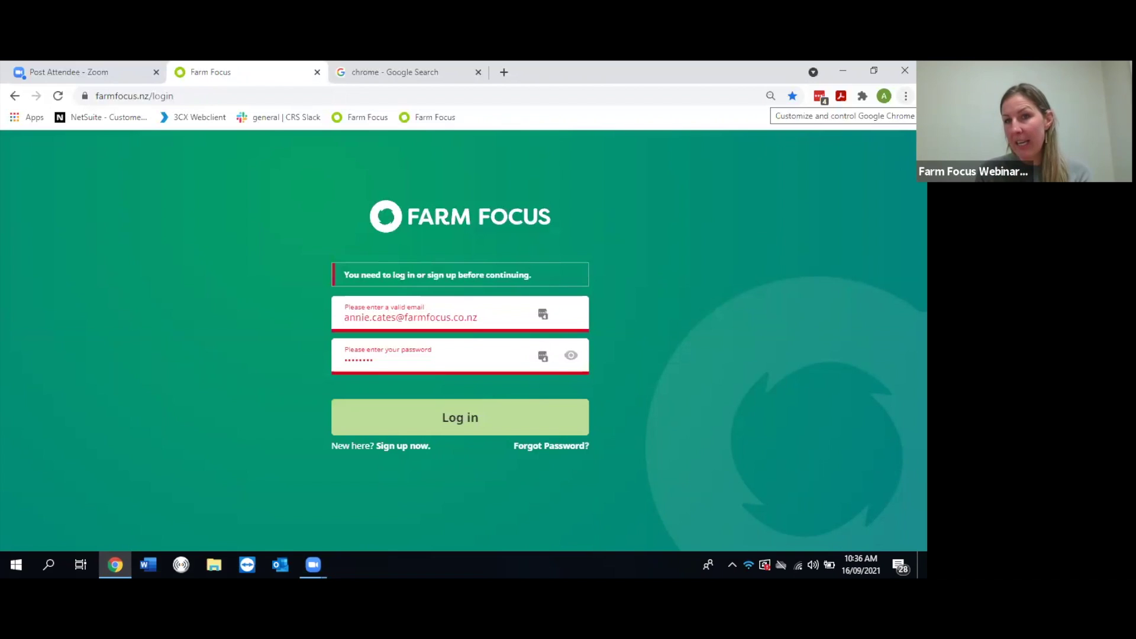
pyautogui.click(905, 96)
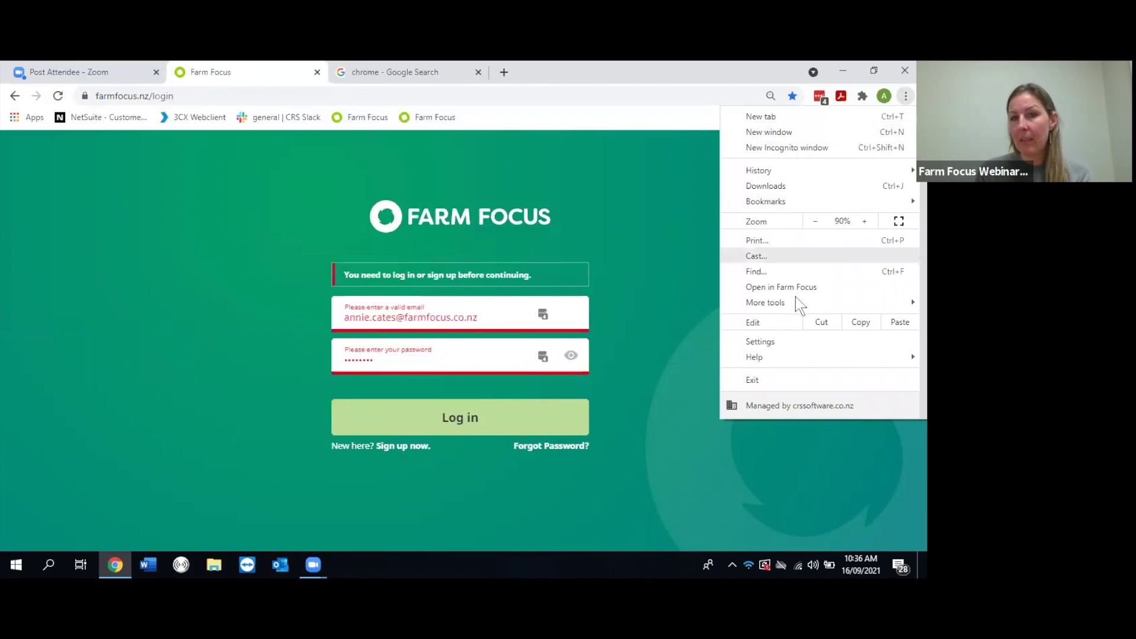
pyautogui.moveTo(798, 305)
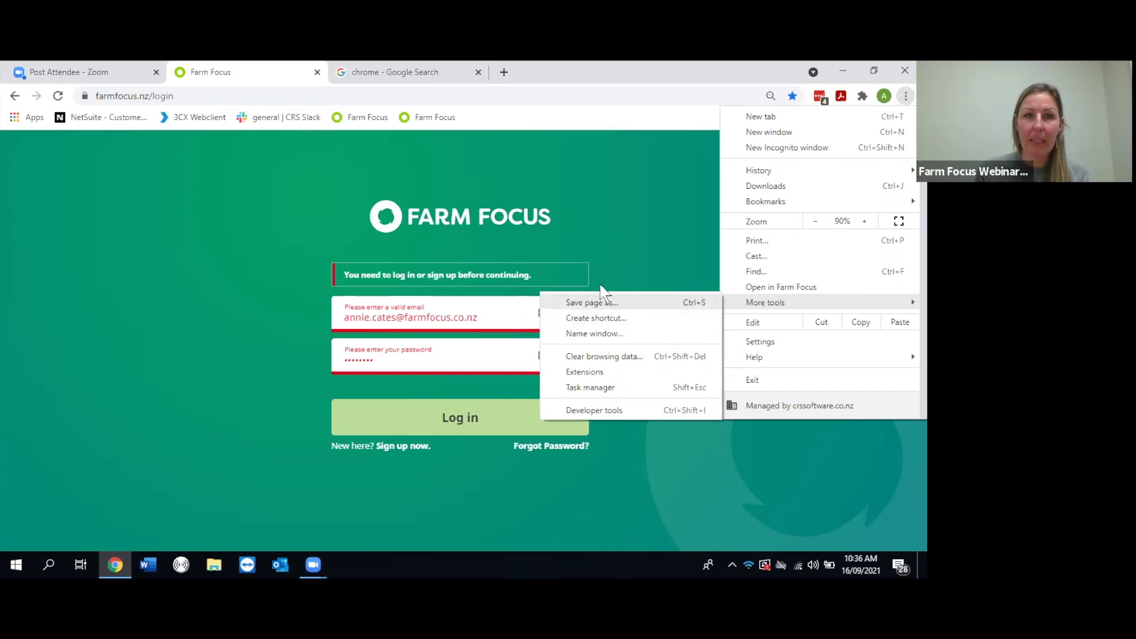
pyautogui.click(217, 244)
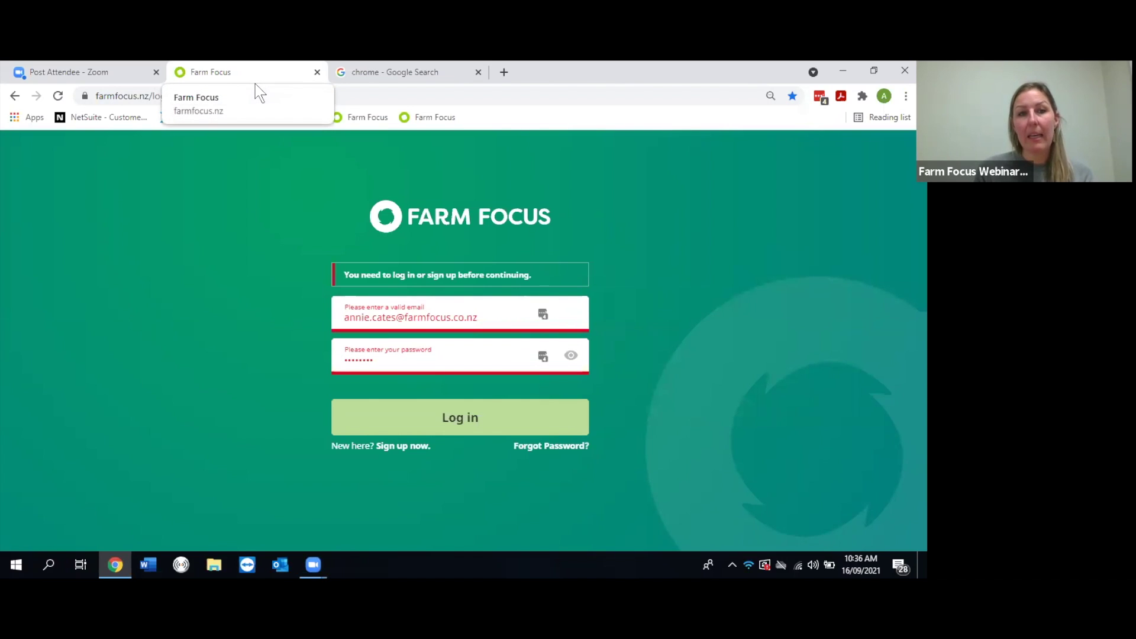
# Step: Duplicate the Farm Focus login tab and log in there with the credentials already filled in
pyautogui.rightClick(255, 83)
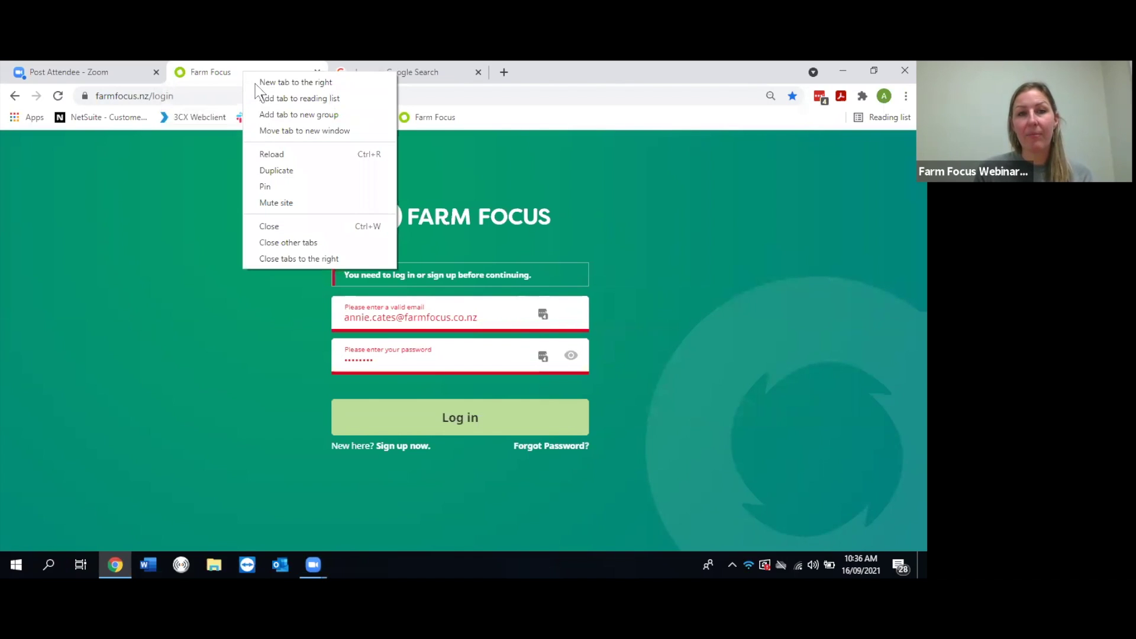
pyautogui.click(277, 171)
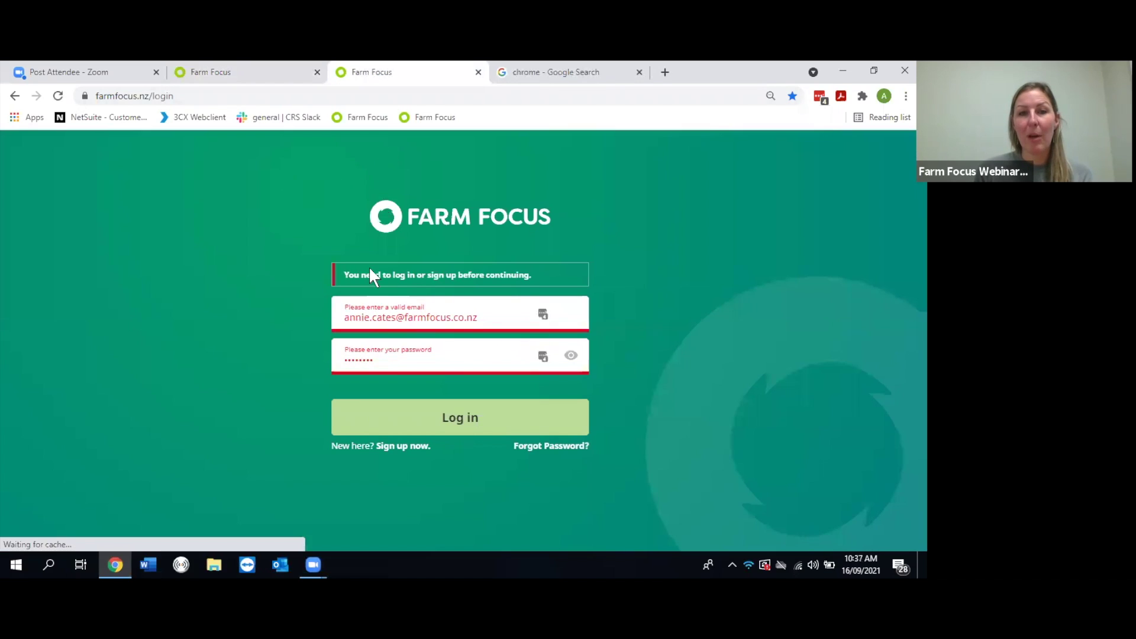
pyautogui.click(465, 417)
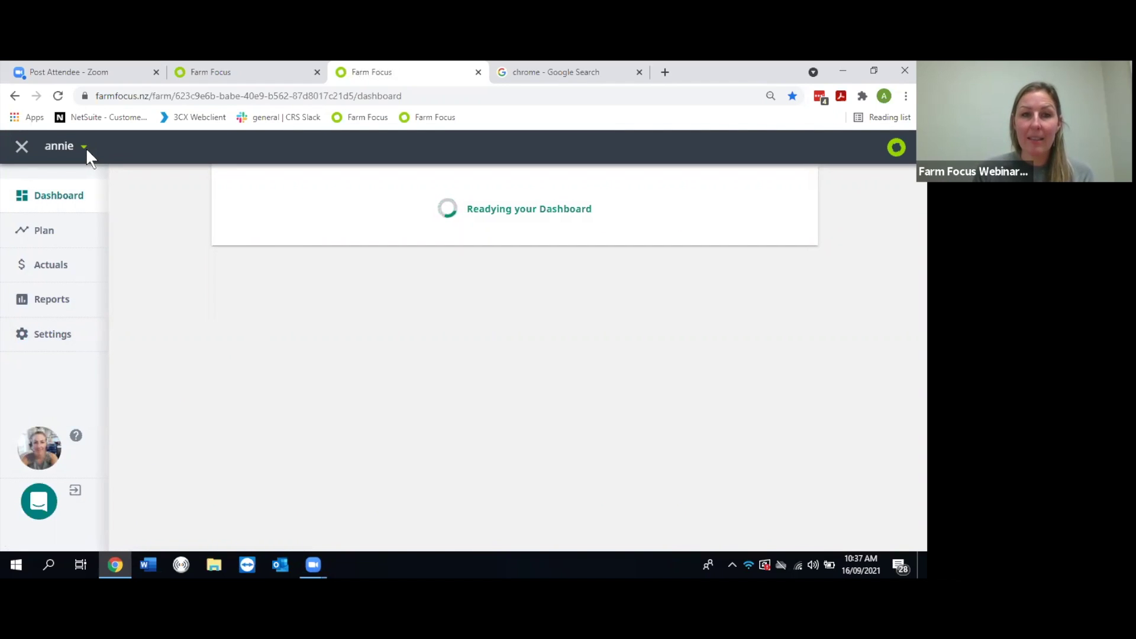
# Step: Switch to the first Dairy Demo farm business and close the leftover login tab
pyautogui.click(84, 148)
pyautogui.click(92, 266)
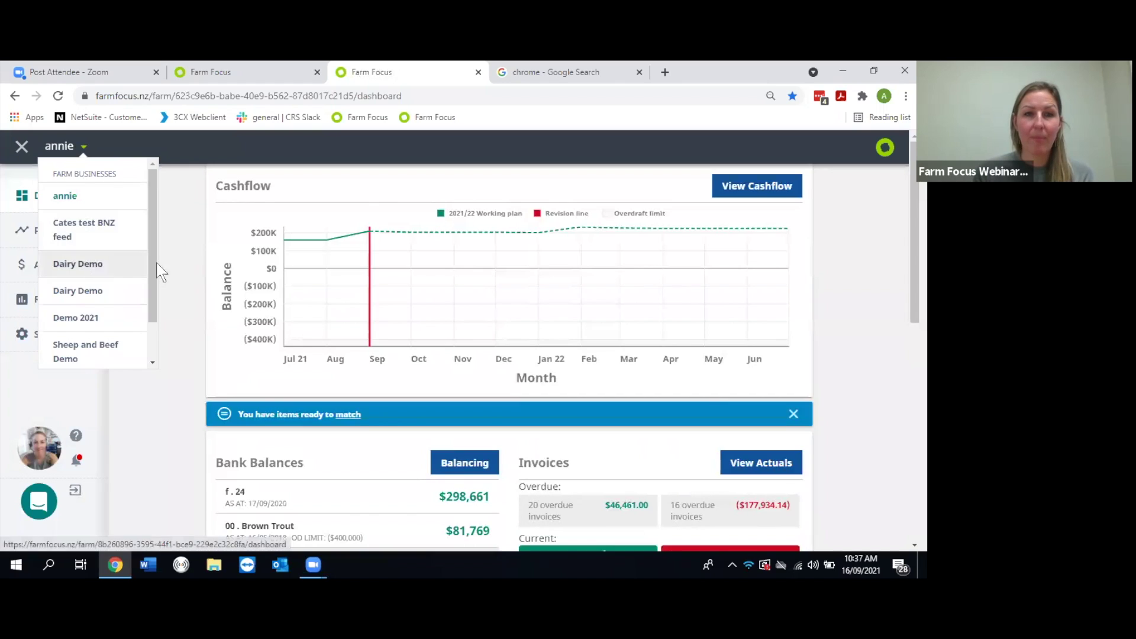
pyautogui.click(270, 83)
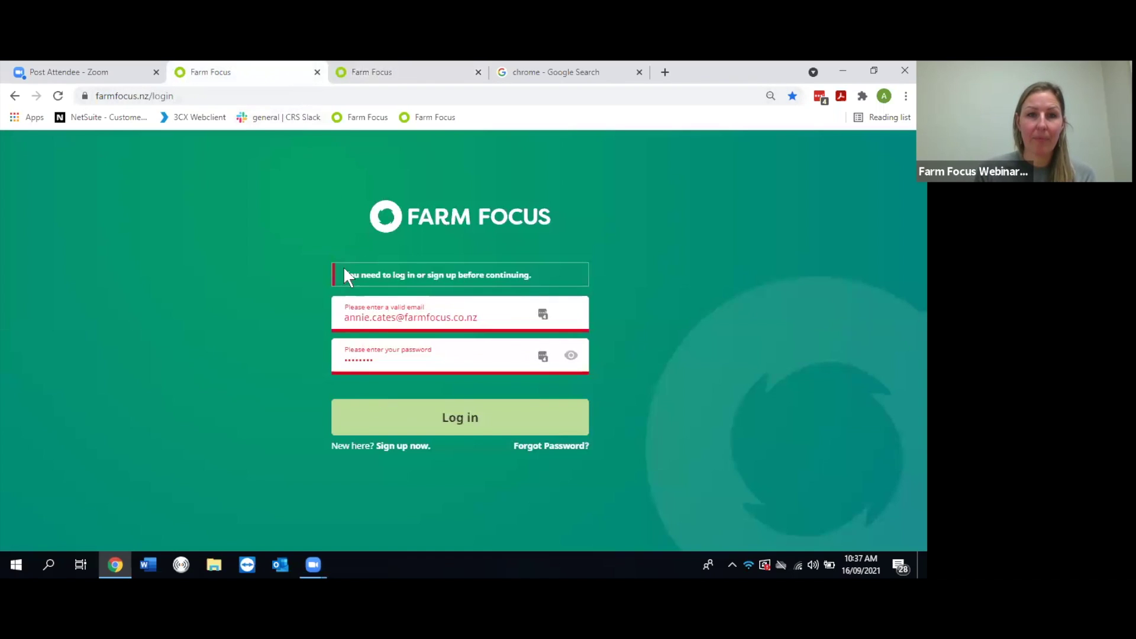
pyautogui.click(317, 72)
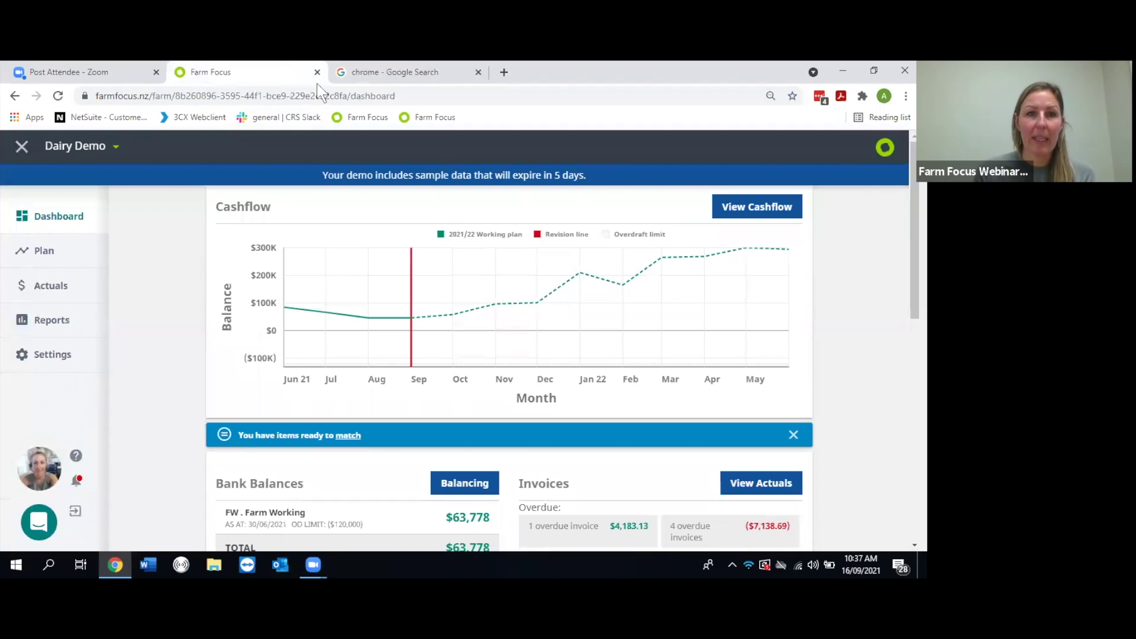
# Step: Duplicate the Dairy Demo dashboard tab and open the Farm Focus help centre from the copy
pyautogui.rightClick(280, 71)
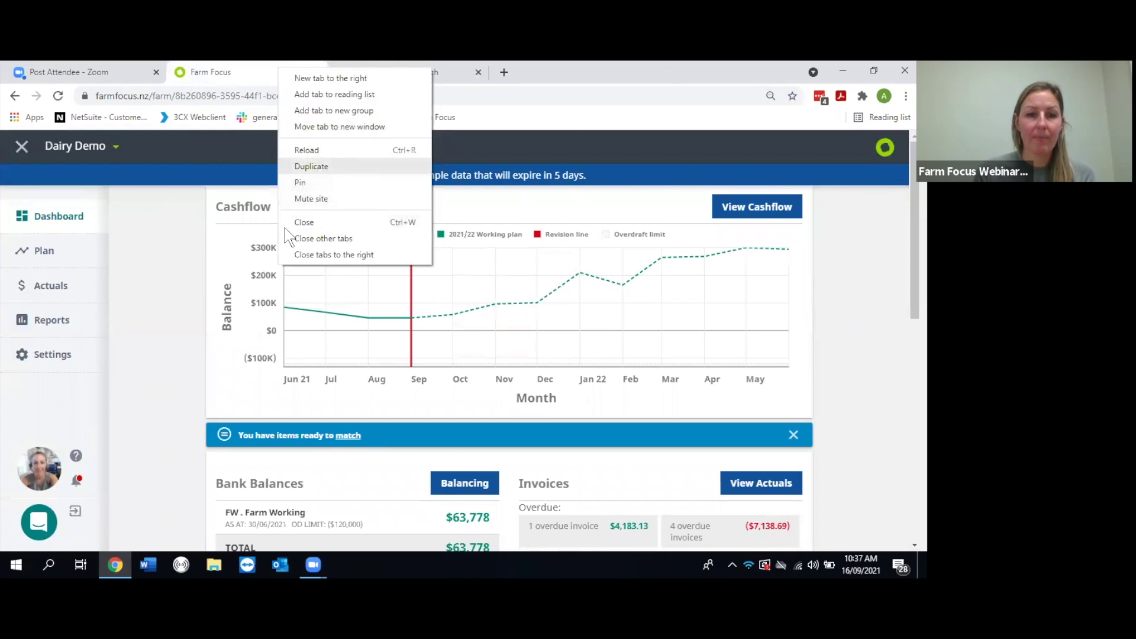
pyautogui.click(311, 166)
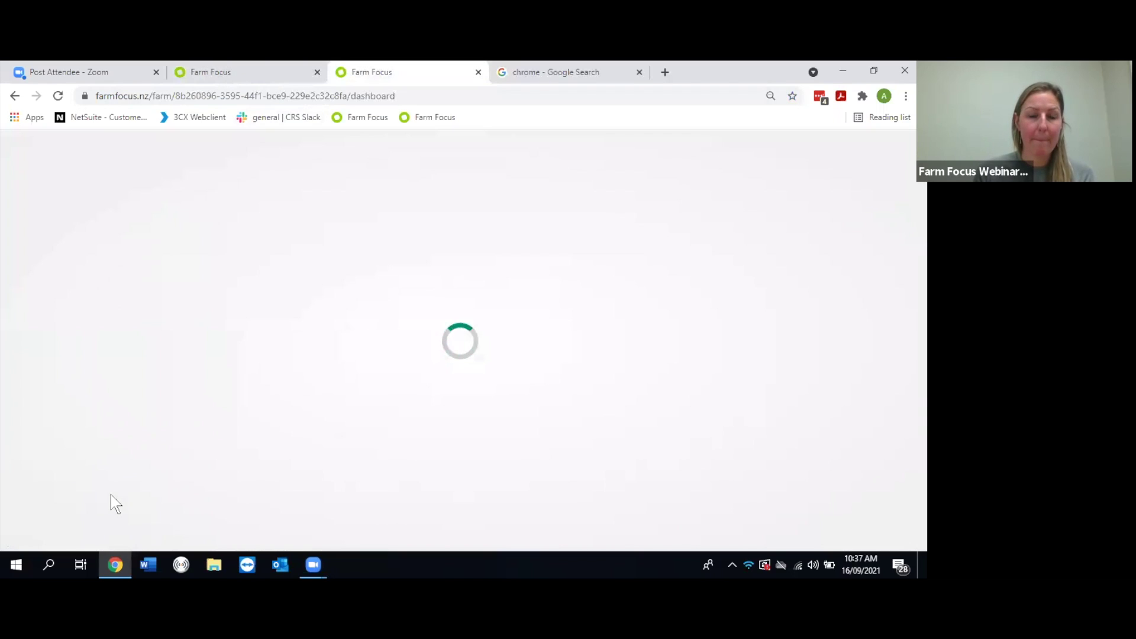
pyautogui.click(72, 459)
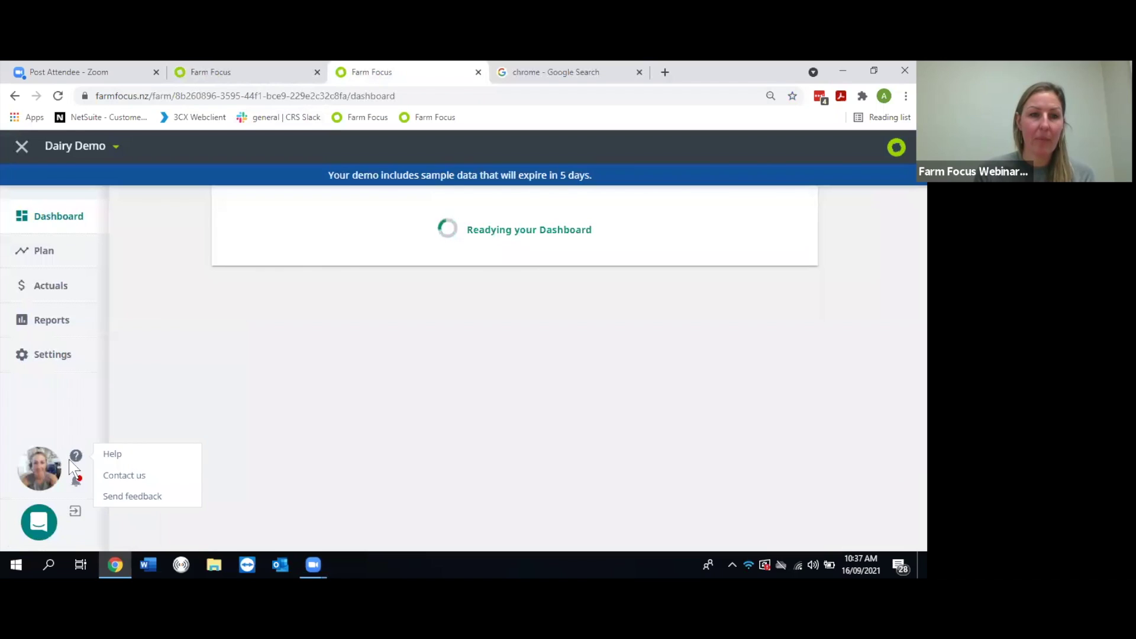
pyautogui.click(113, 460)
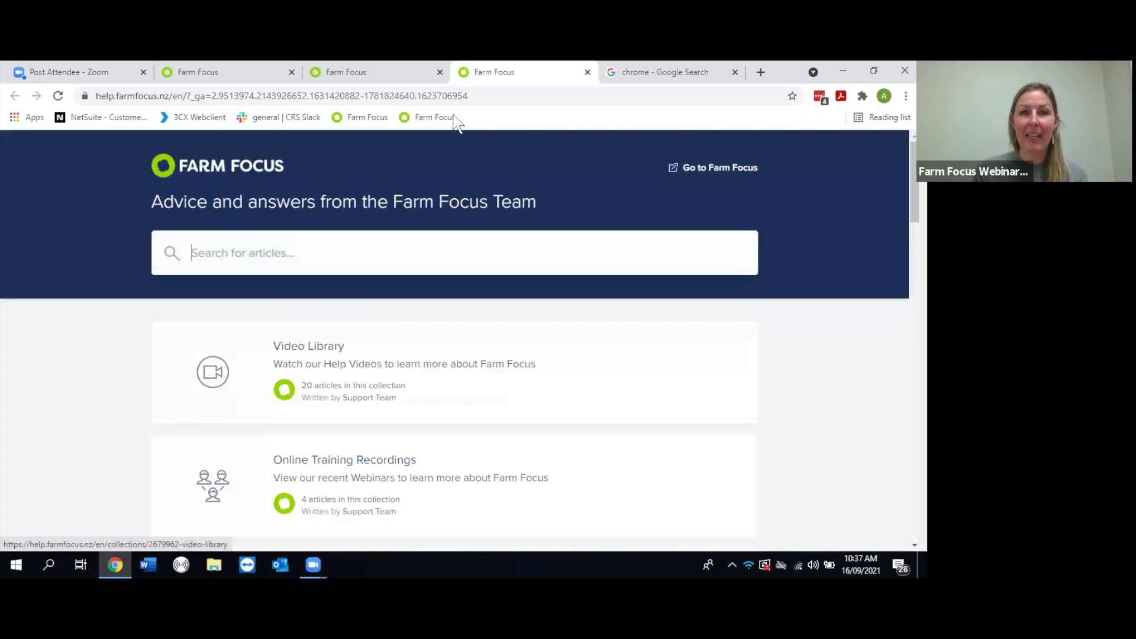
# Step: Switch between the Dairy Demo dashboard and the help centre, viewing the dashboard's help options before returning to the help centre
pyautogui.click(296, 78)
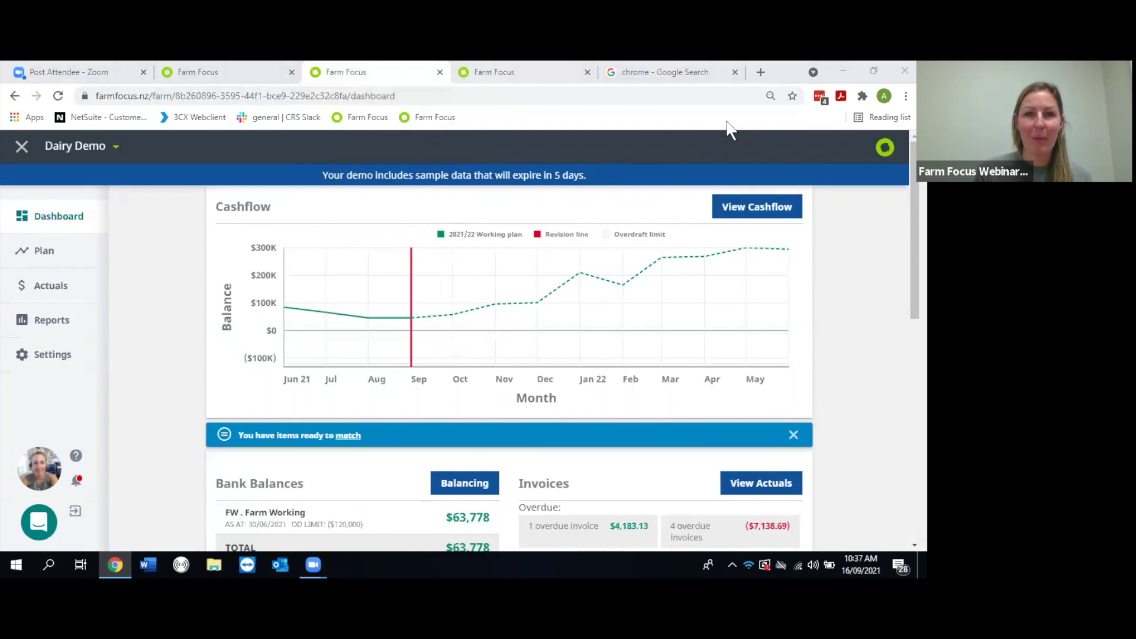
pyautogui.click(494, 72)
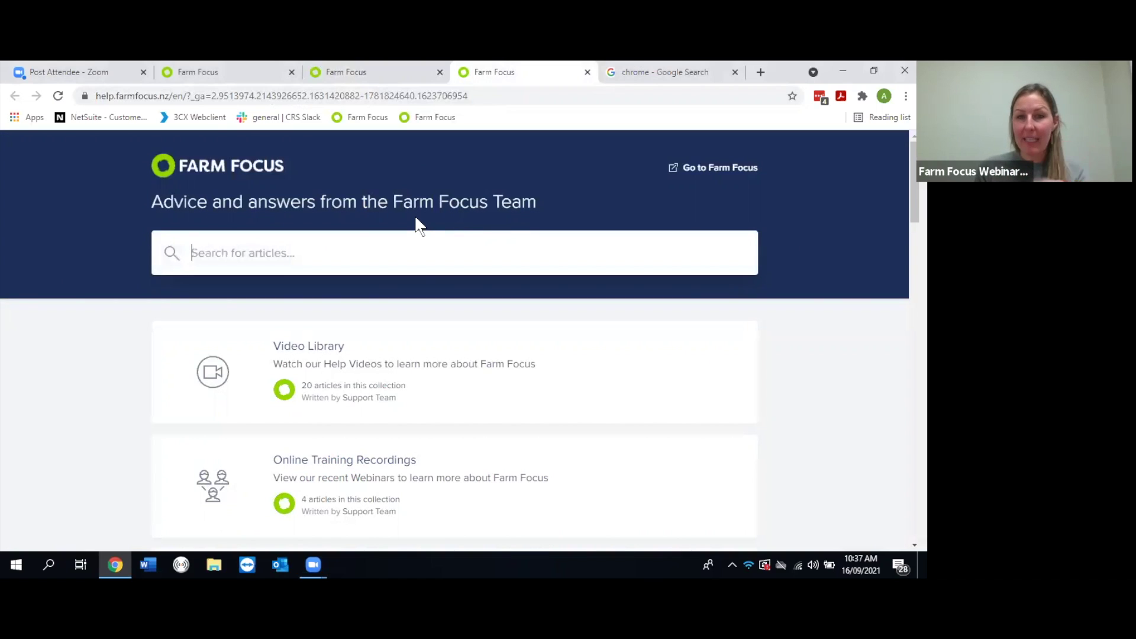
pyautogui.click(325, 73)
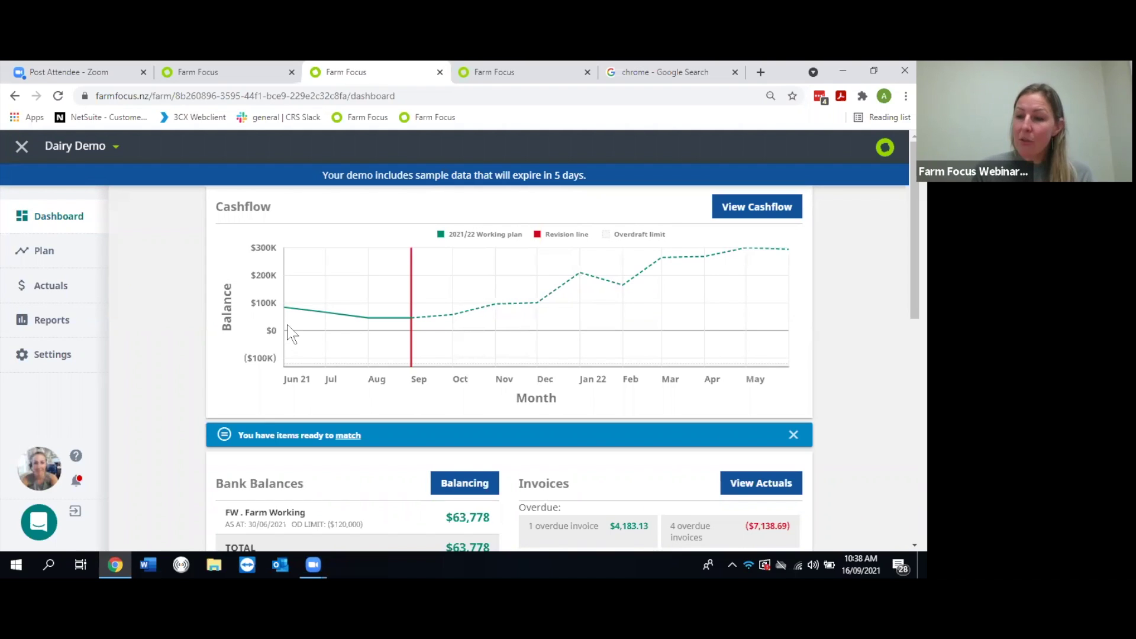
pyautogui.click(497, 73)
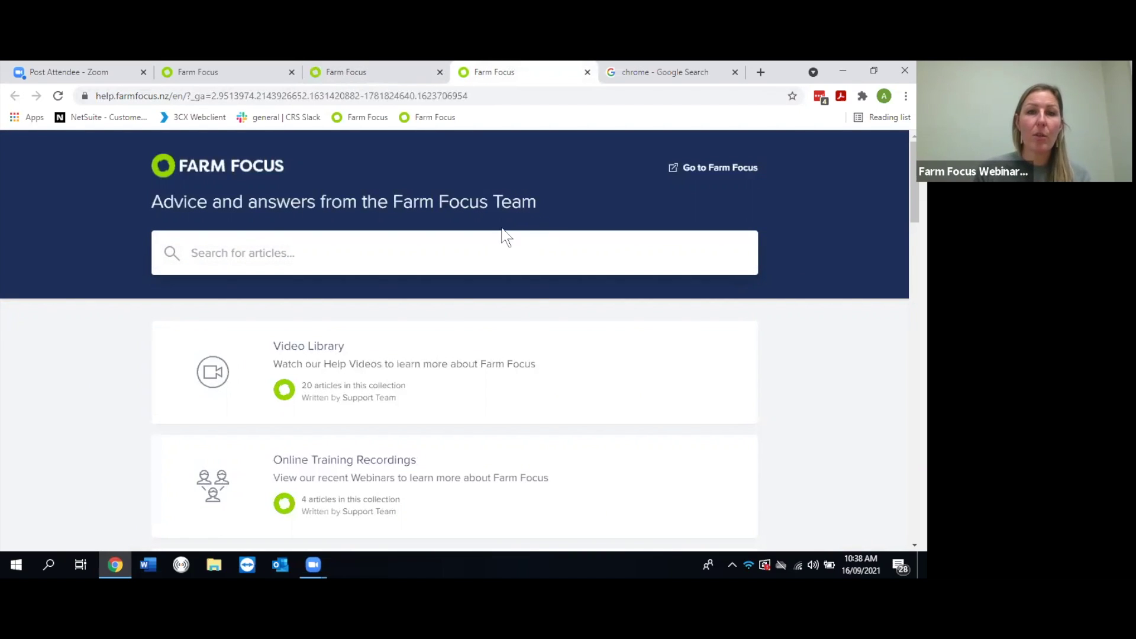
pyautogui.click(405, 81)
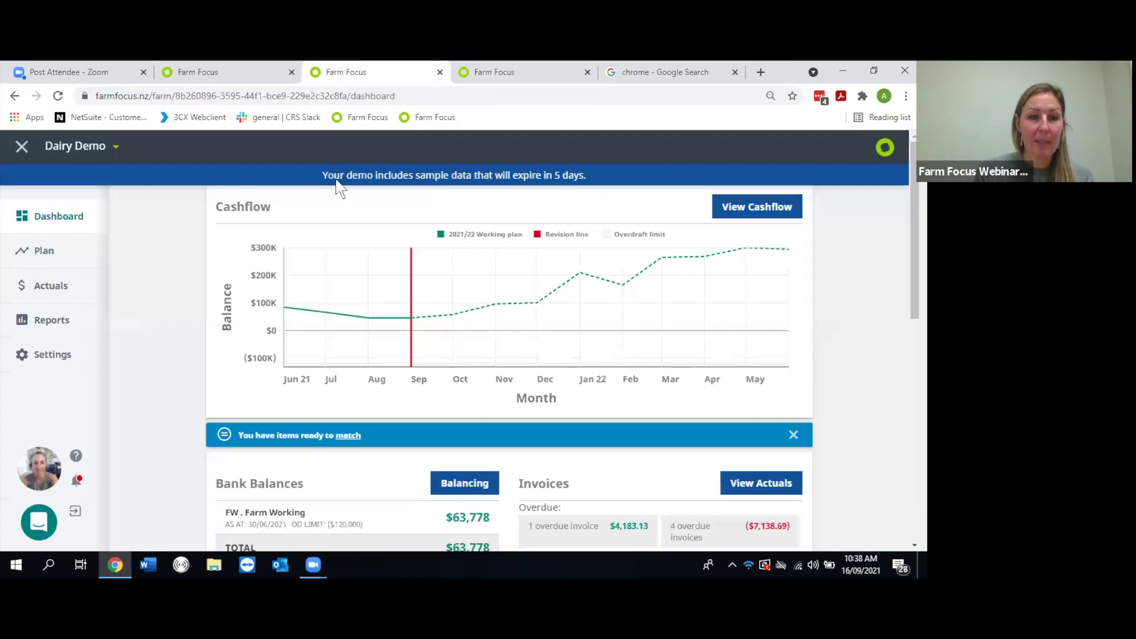
pyautogui.click(75, 456)
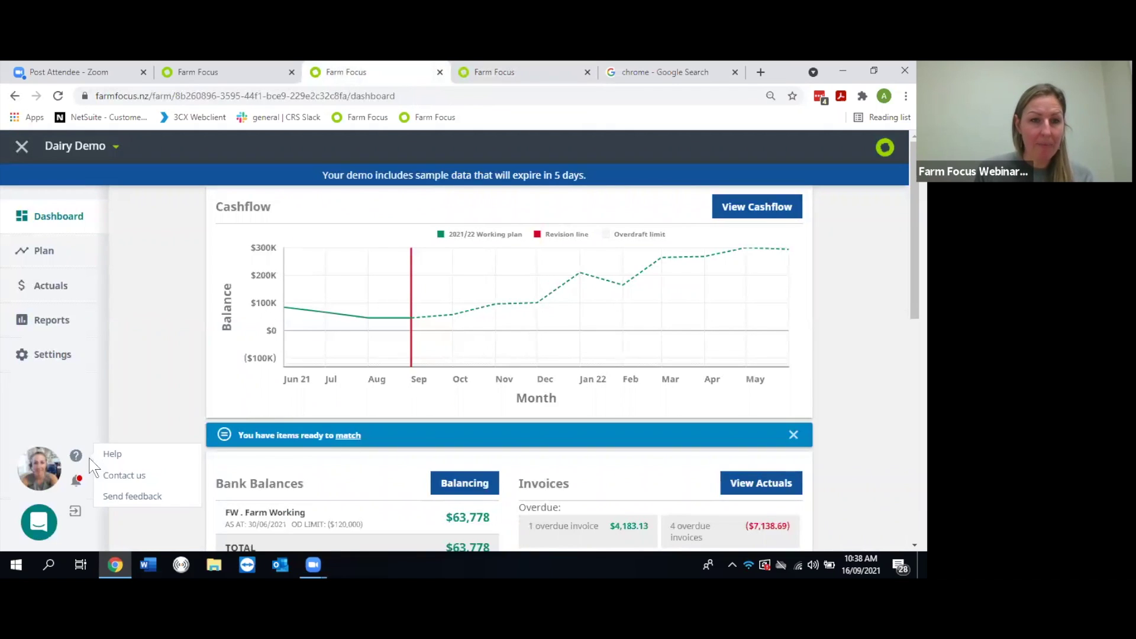
pyautogui.click(131, 464)
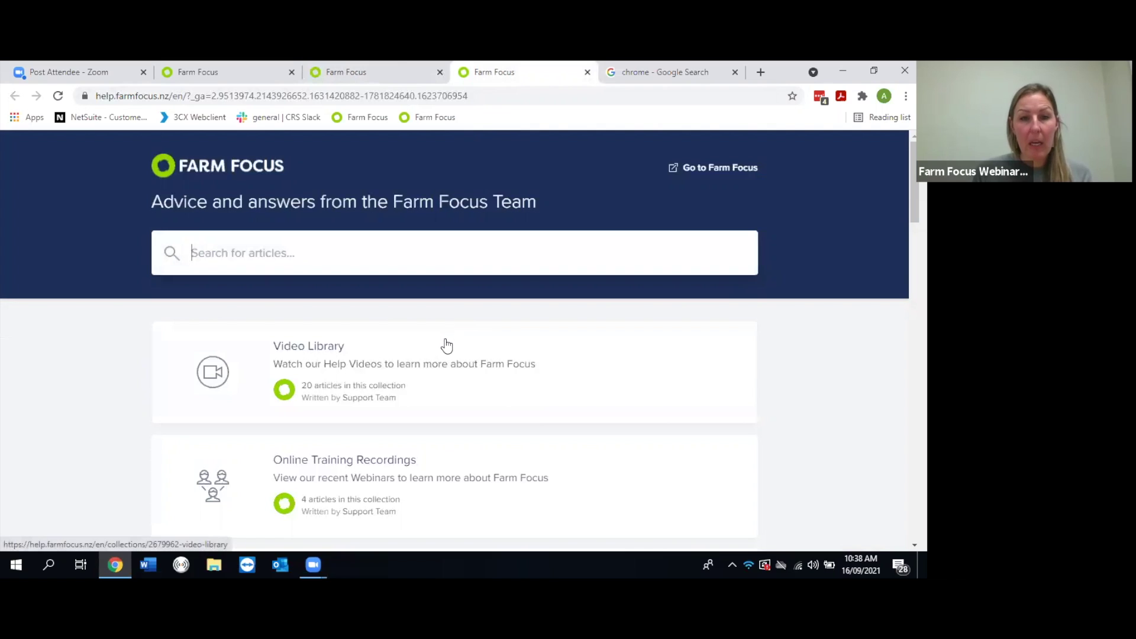
# Step: Open the help centre's Video Library and view the Options for Setting up Bank Feeds (Tutorial) article down to its video
pyautogui.click(294, 351)
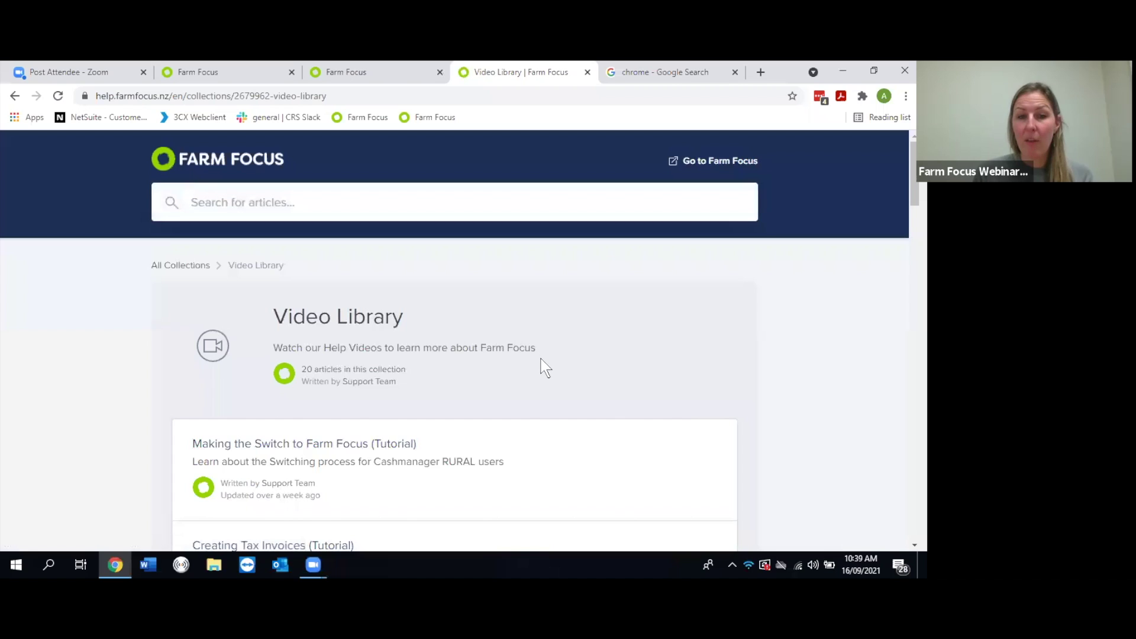
pyautogui.scroll(-3, 540, 367)
pyautogui.scroll(-3, 542, 375)
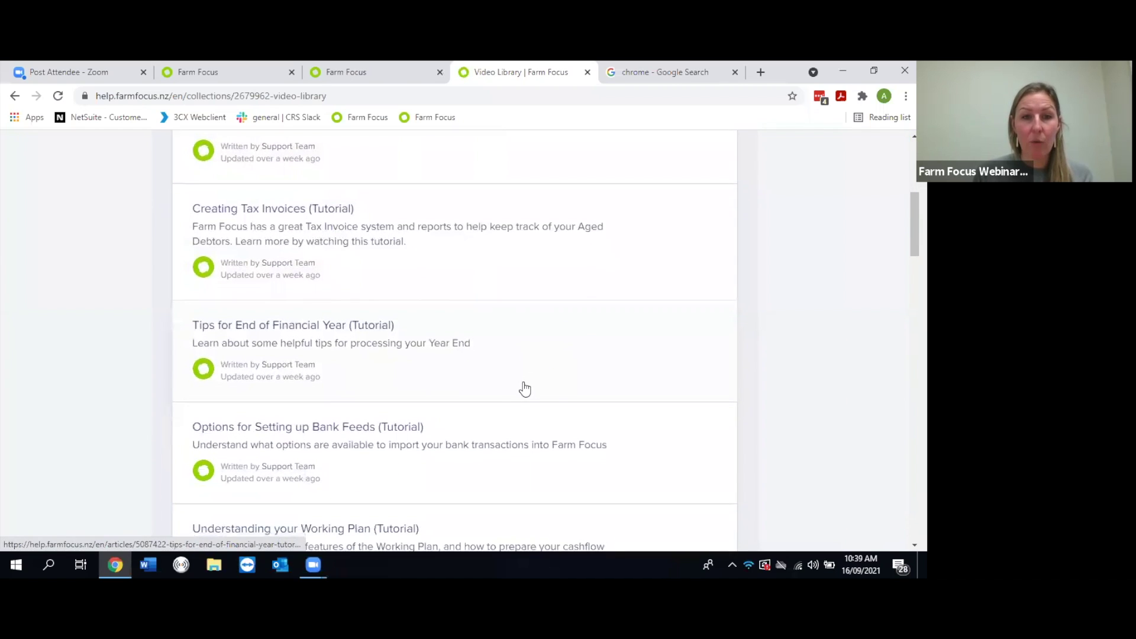
pyautogui.scroll(-1, 507, 388)
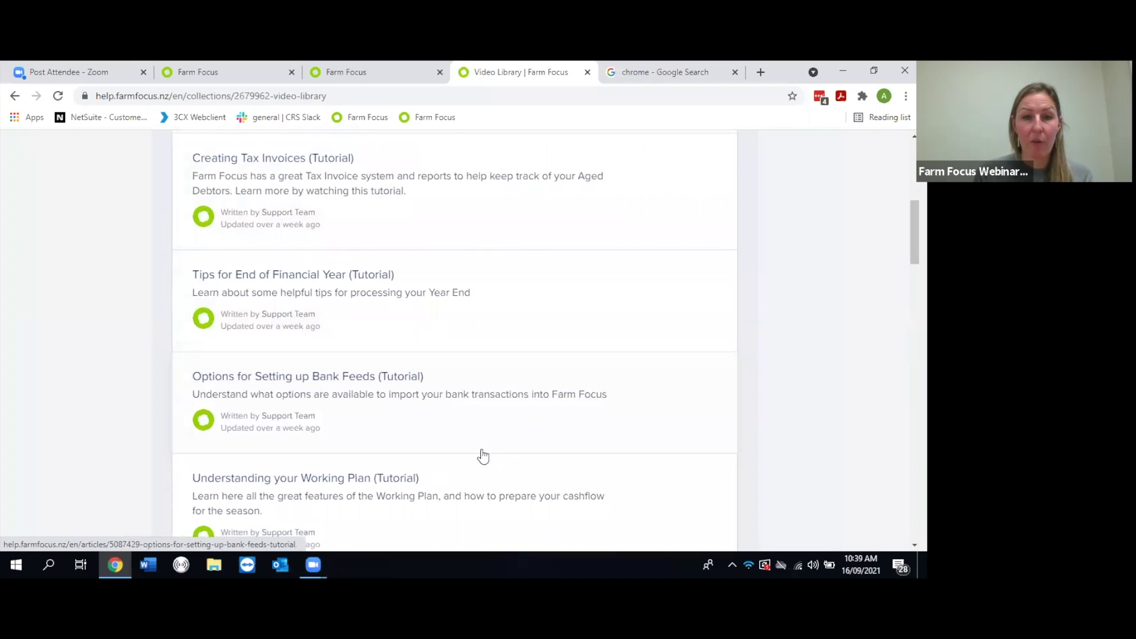
pyautogui.click(430, 411)
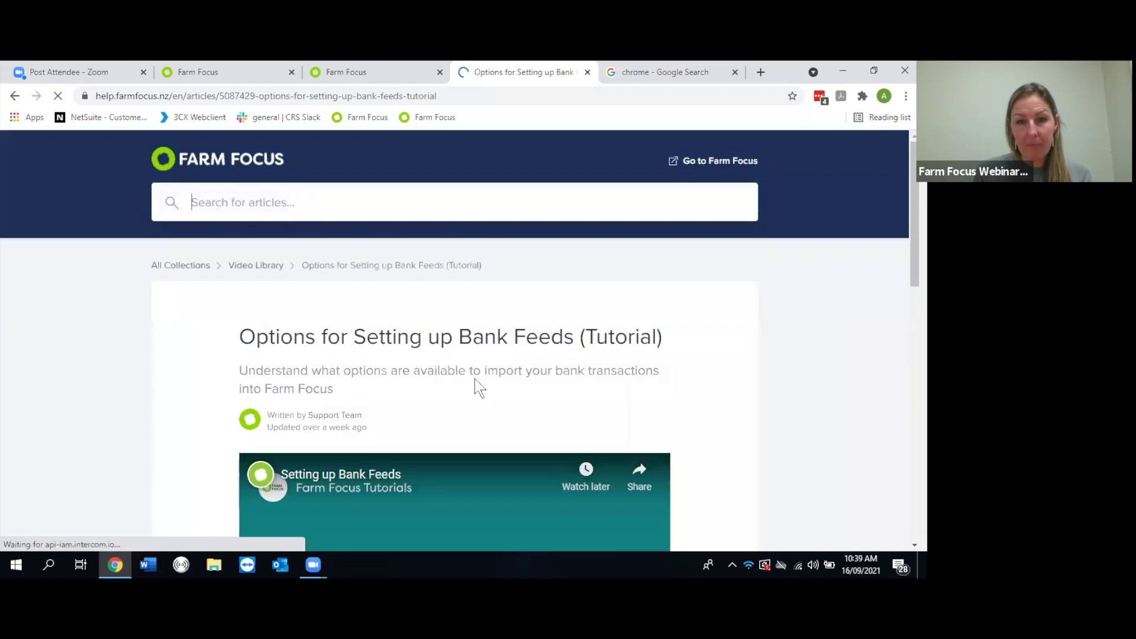
pyautogui.scroll(-5, 478, 388)
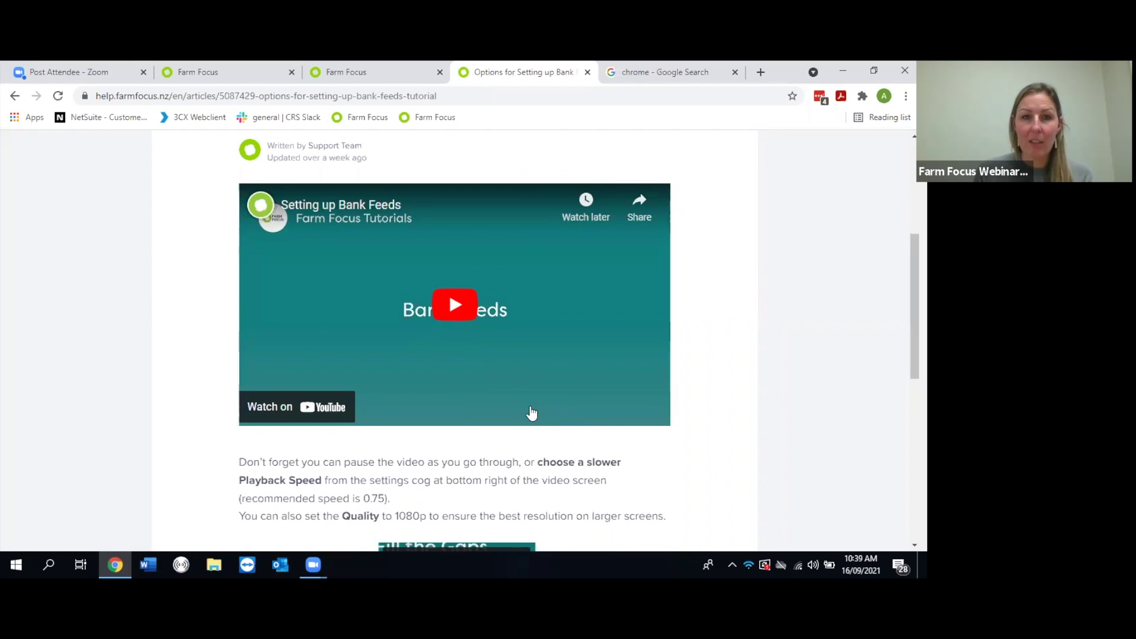
# Step: Return to the Video Library and review the video tips and video in Making the Switch to Farm Focus (Tutorial)
pyautogui.scroll(5, 525, 434)
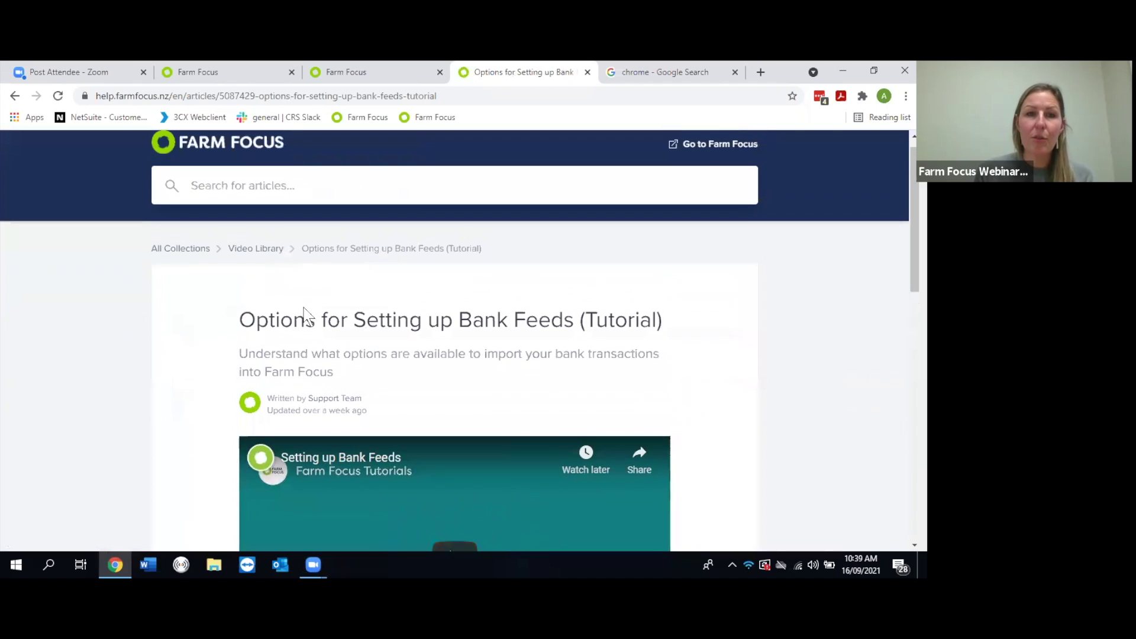
pyautogui.click(250, 252)
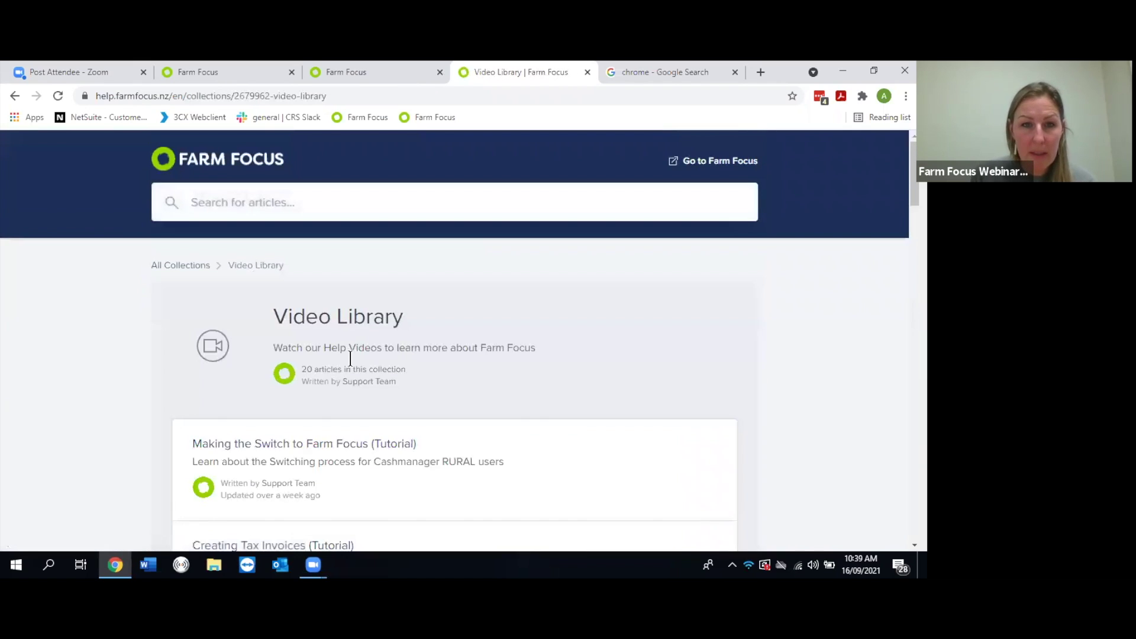
pyautogui.click(353, 445)
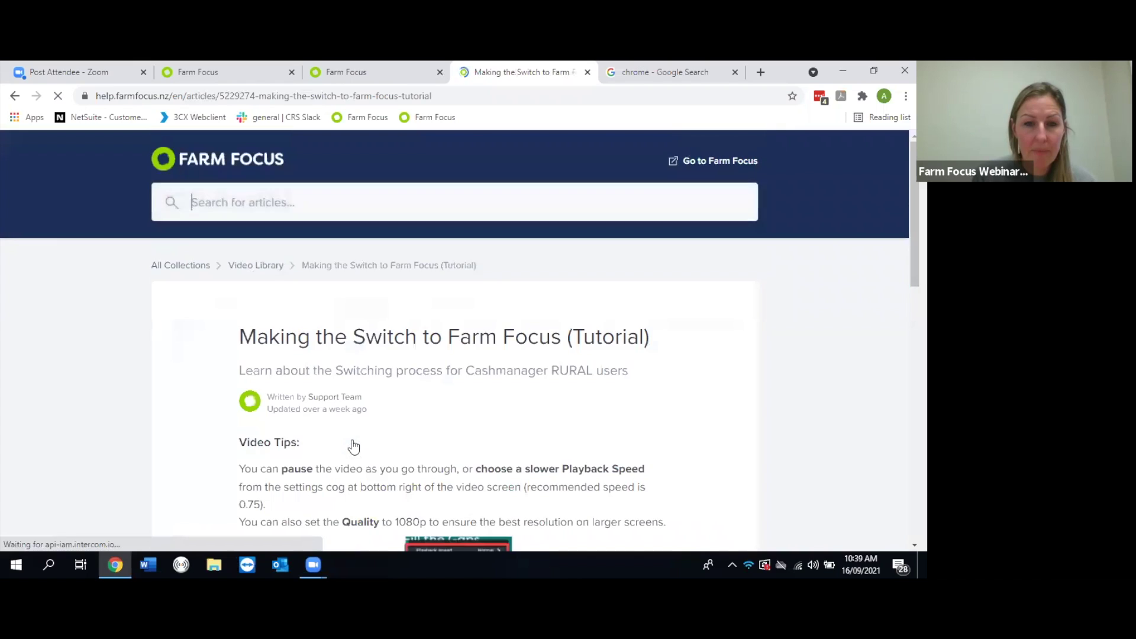
pyautogui.scroll(-3, 353, 446)
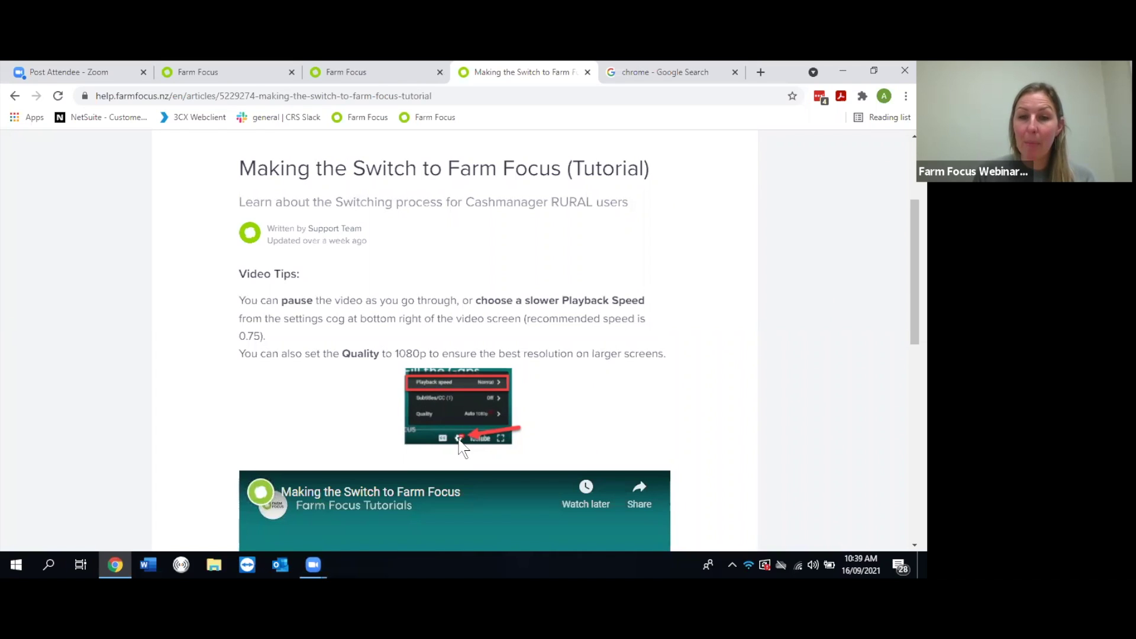
pyautogui.scroll(-1, 462, 442)
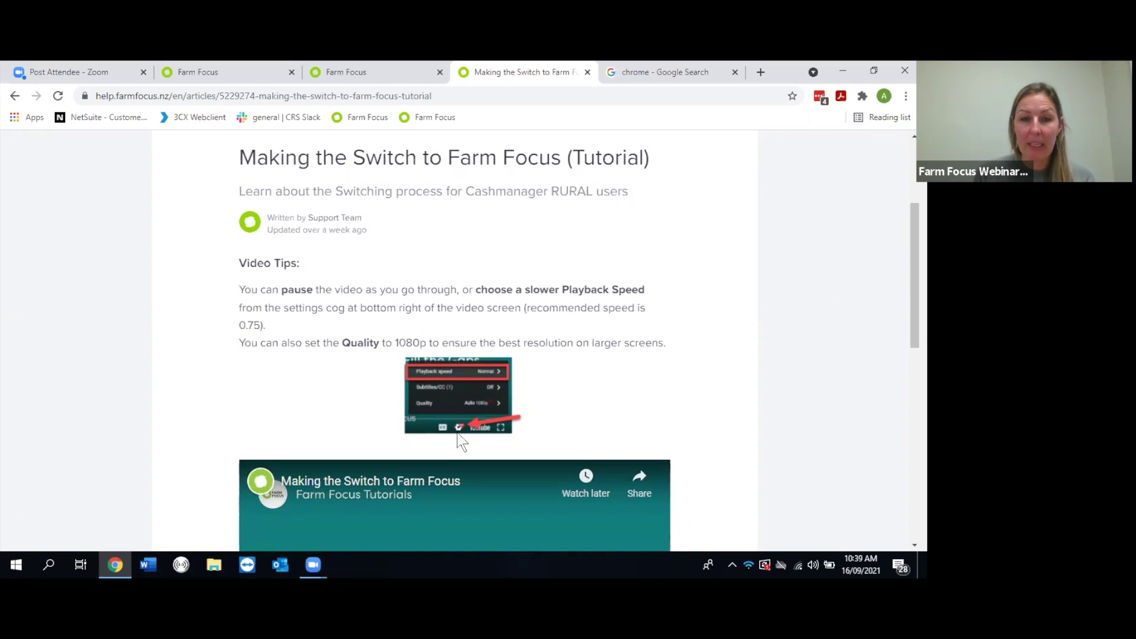
pyautogui.scroll(-4, 459, 441)
pyautogui.scroll(1, 416, 291)
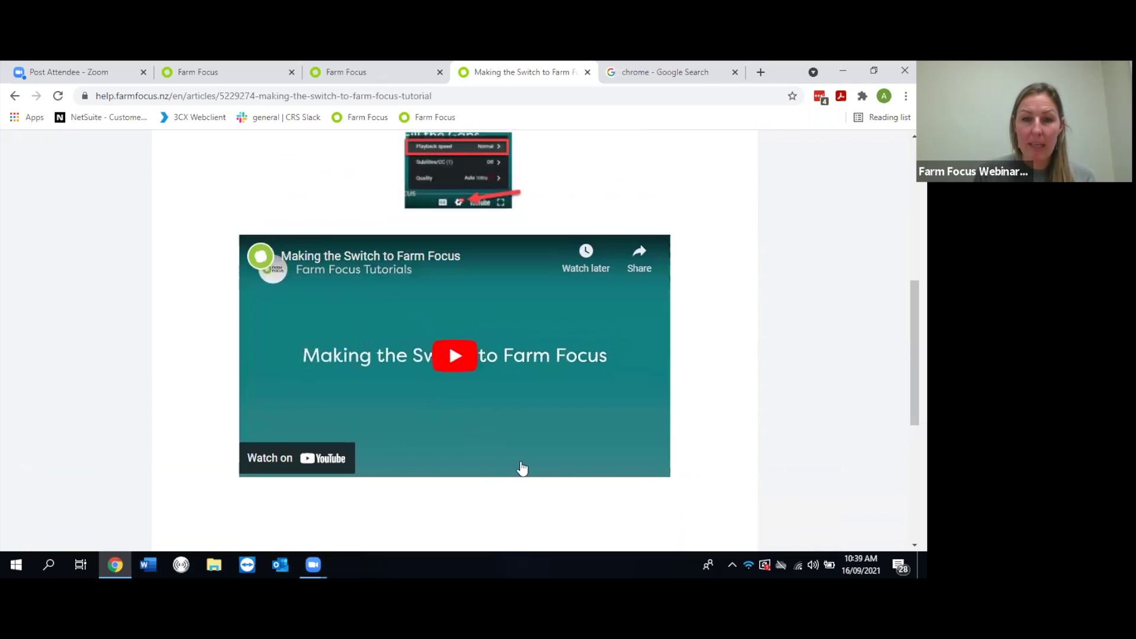
# Step: Go back to All Collections and browse the articles in the Actuals collection
pyautogui.scroll(3, 502, 454)
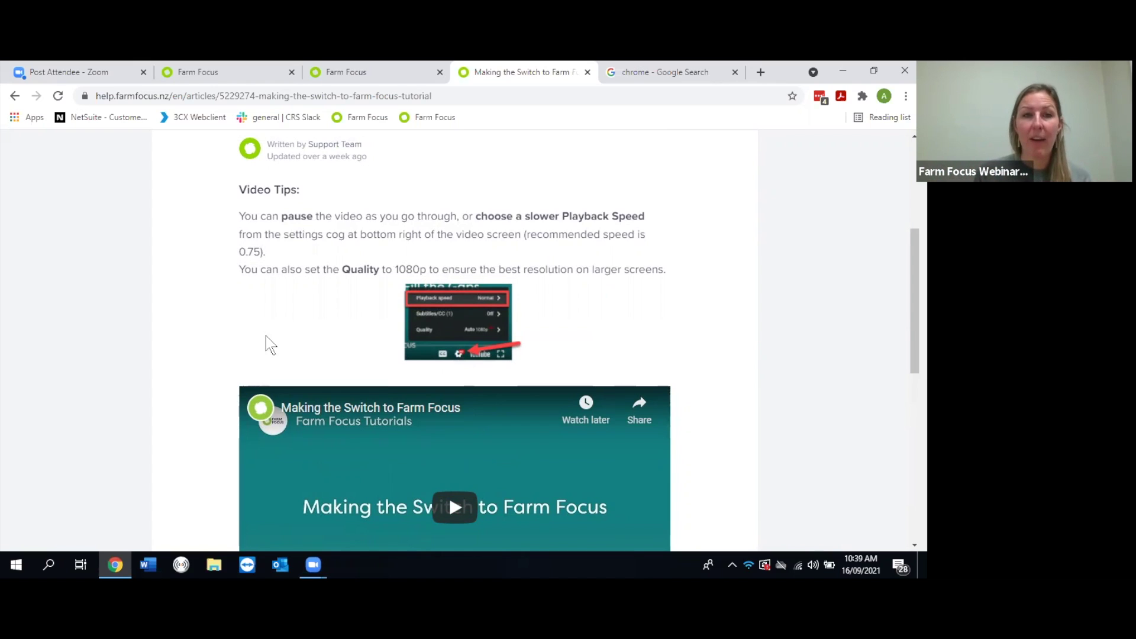
pyautogui.scroll(4, 451, 333)
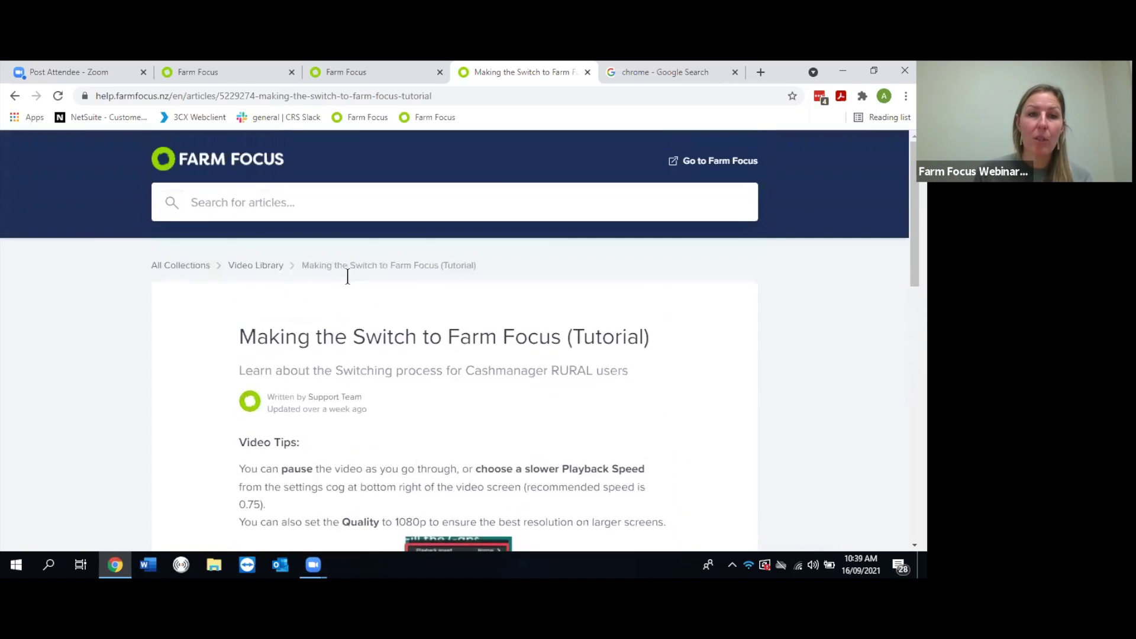
pyautogui.click(168, 265)
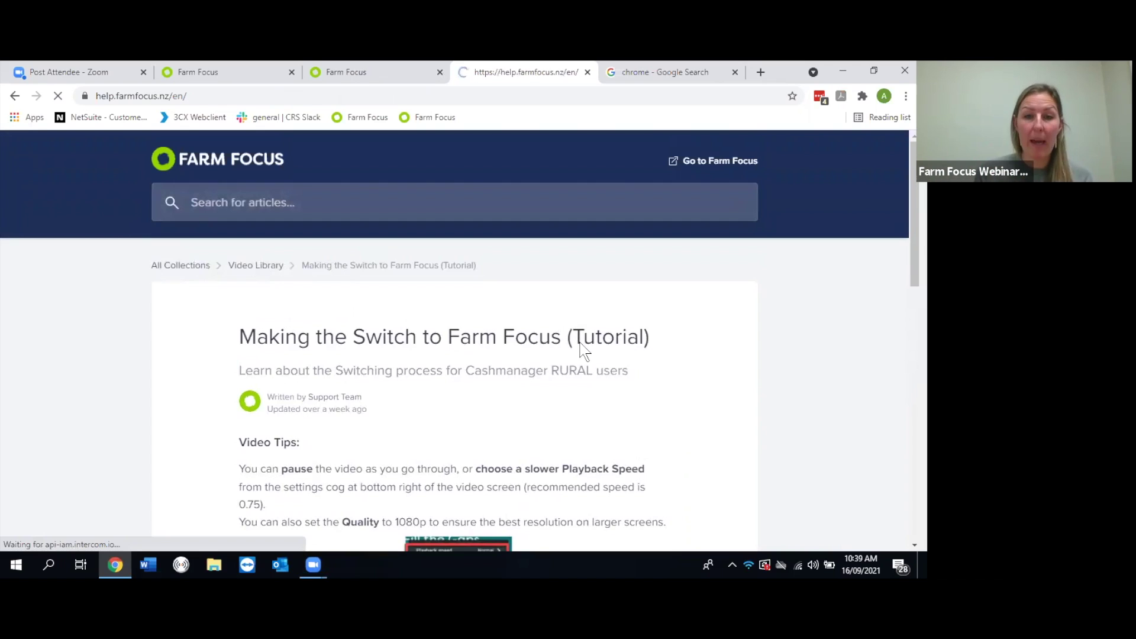
pyautogui.scroll(-7, 581, 350)
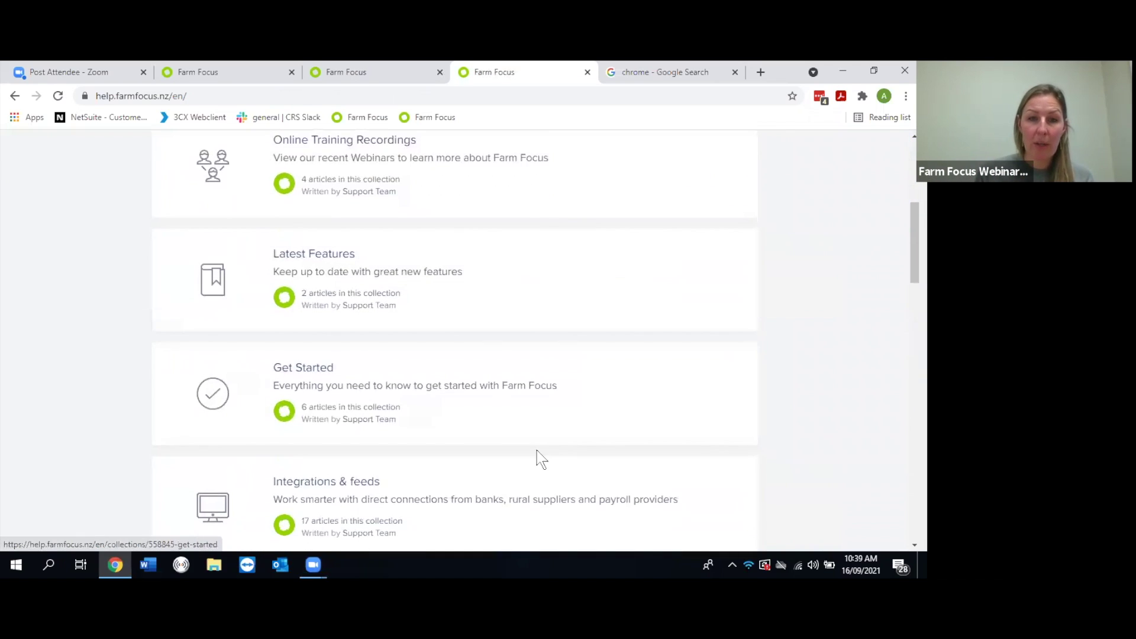
pyautogui.scroll(-1, 473, 468)
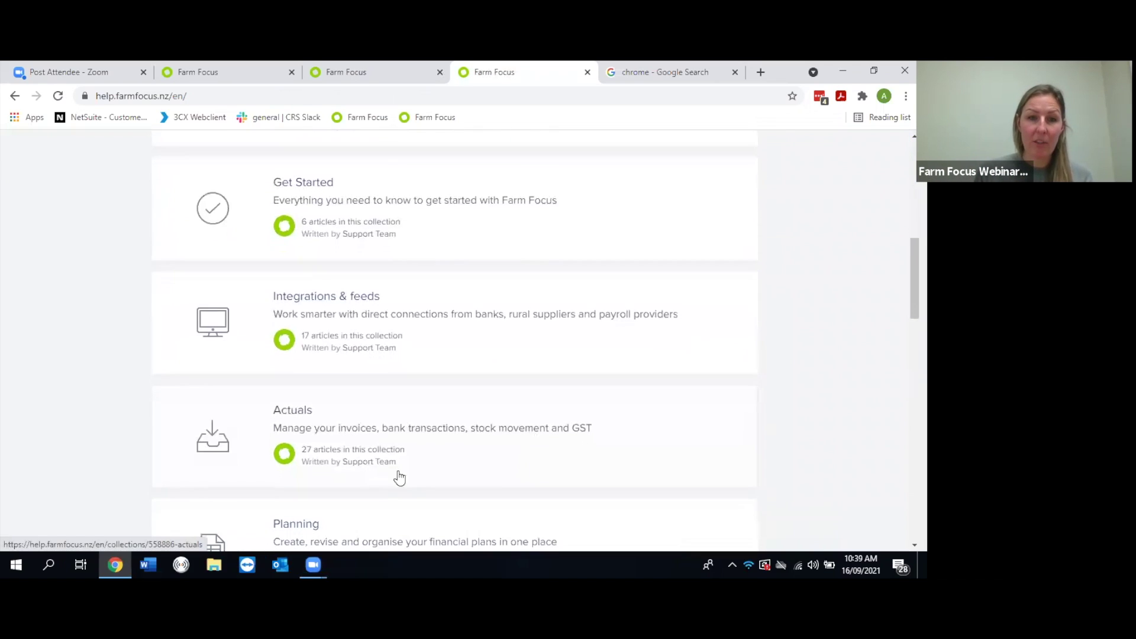
pyautogui.click(329, 423)
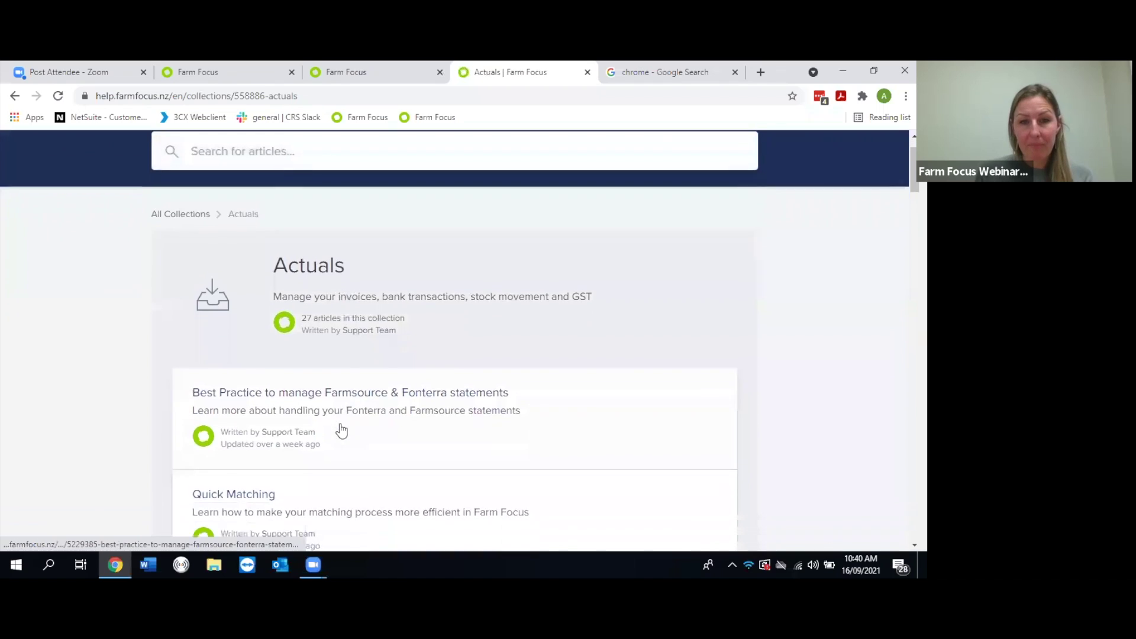
pyautogui.scroll(-5, 341, 431)
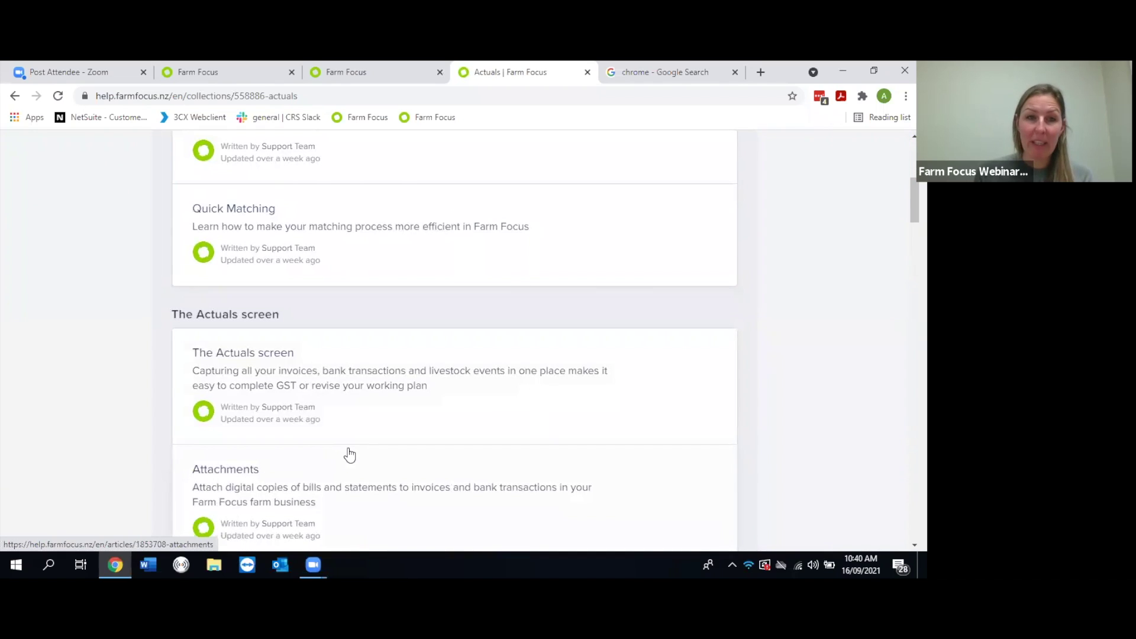
# Step: Search the help articles for teamviewer and open How to Install TeamViewer
pyautogui.scroll(5, 350, 455)
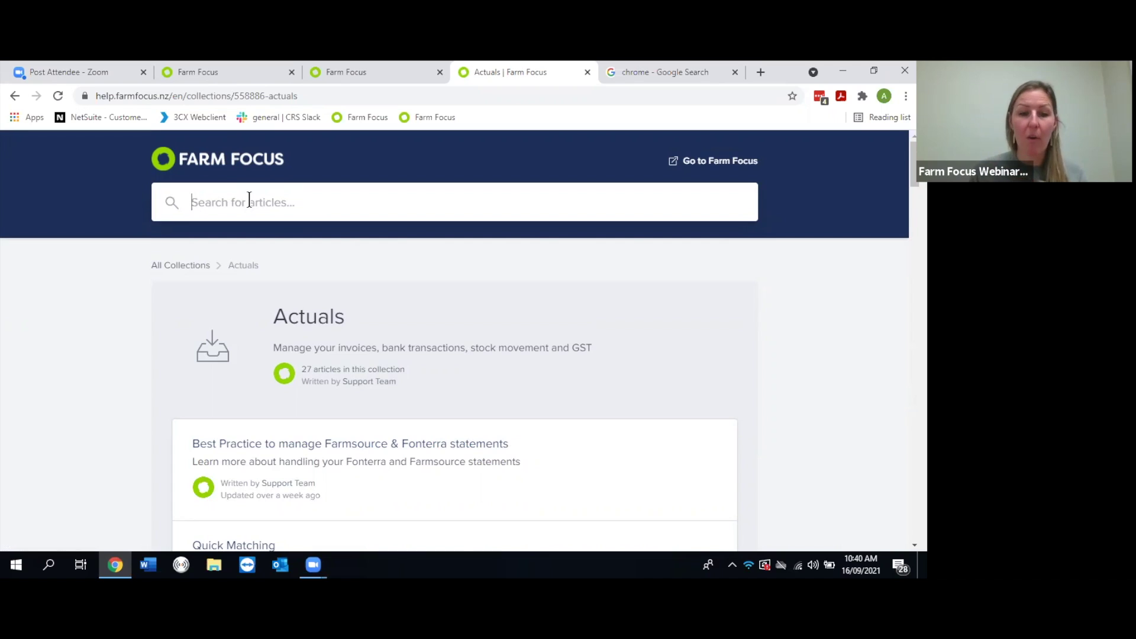
pyautogui.click(249, 200)
pyautogui.write('te')
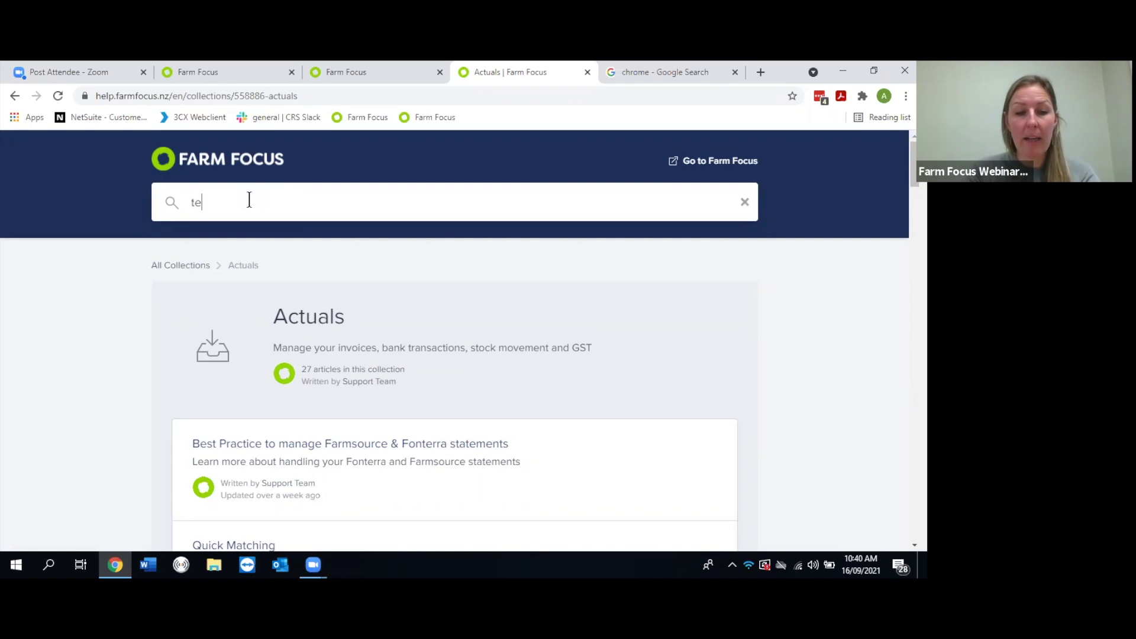
pyautogui.write('amviewer')
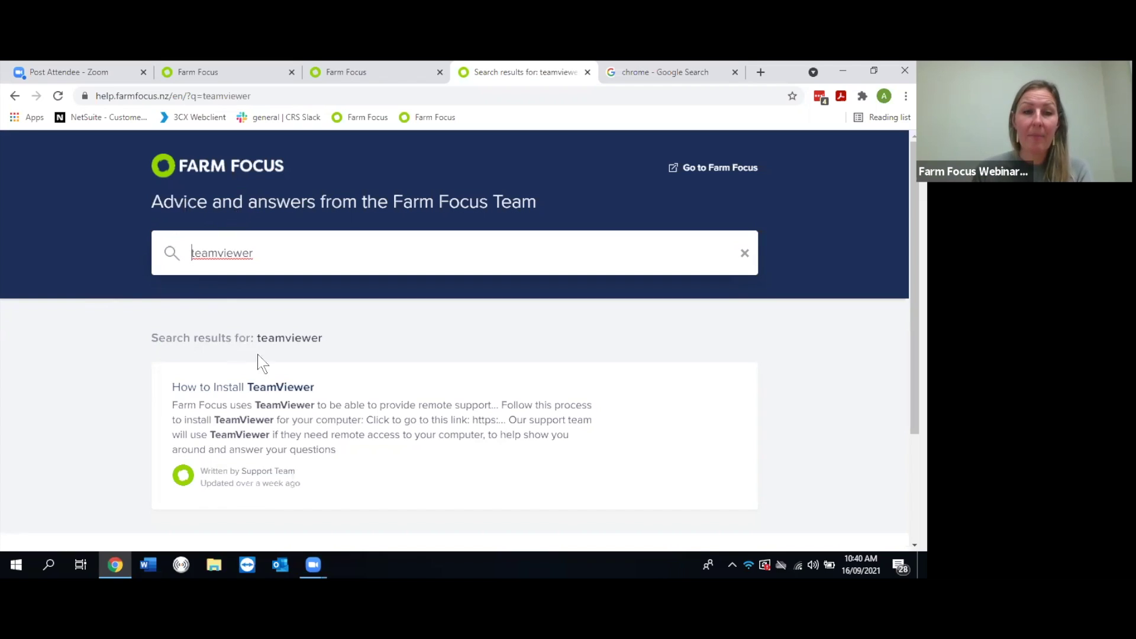
pyautogui.click(235, 394)
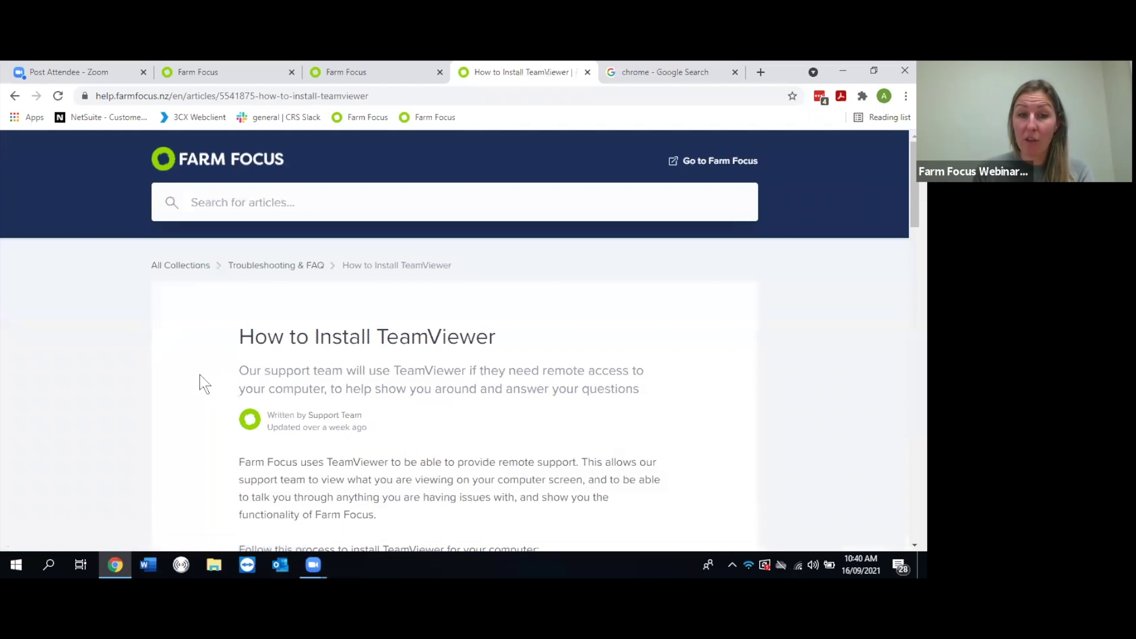
# Step: Read through the TeamViewer article's Windows installation instructions, from the download link to the remote control details at the end
pyautogui.scroll(-1, 160, 366)
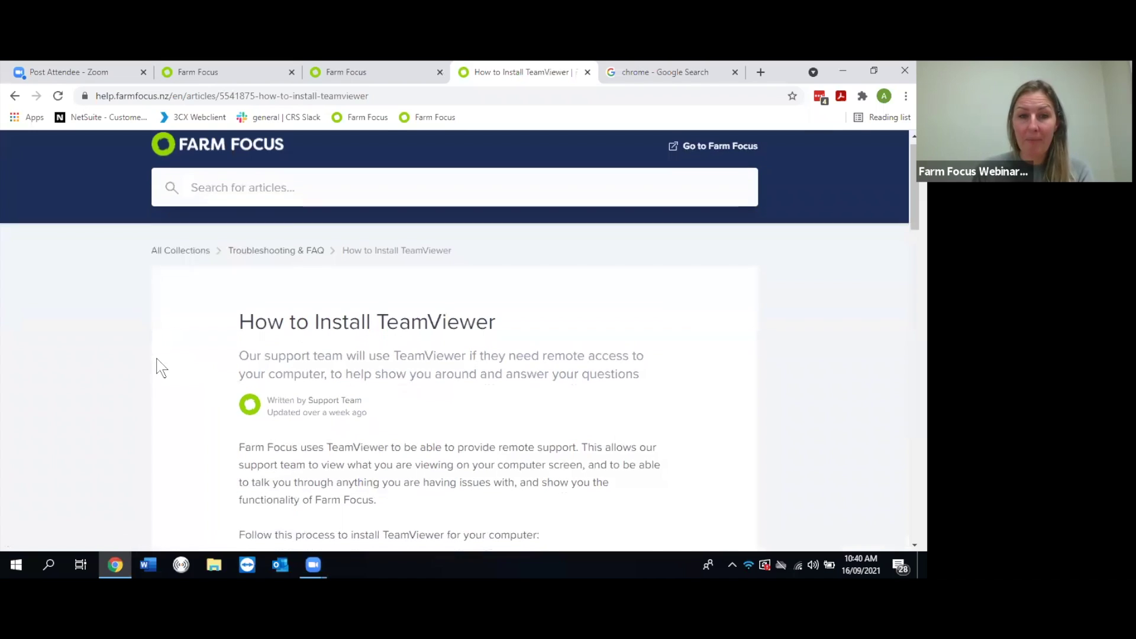
pyautogui.scroll(-1, 160, 368)
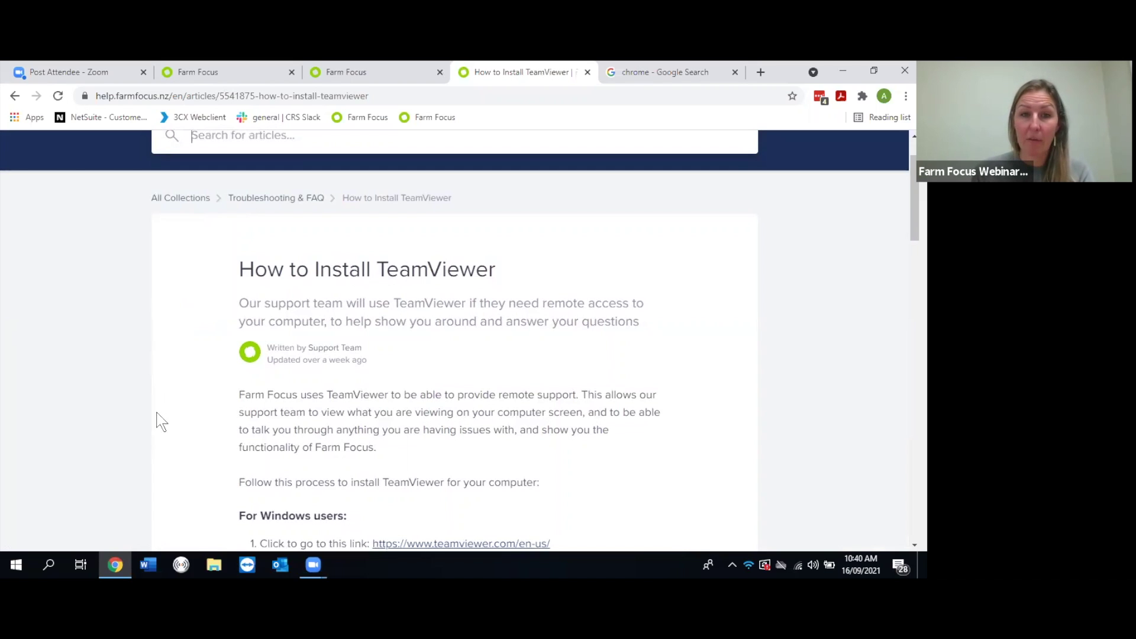
pyautogui.scroll(-1, 389, 355)
pyautogui.scroll(-3, 392, 373)
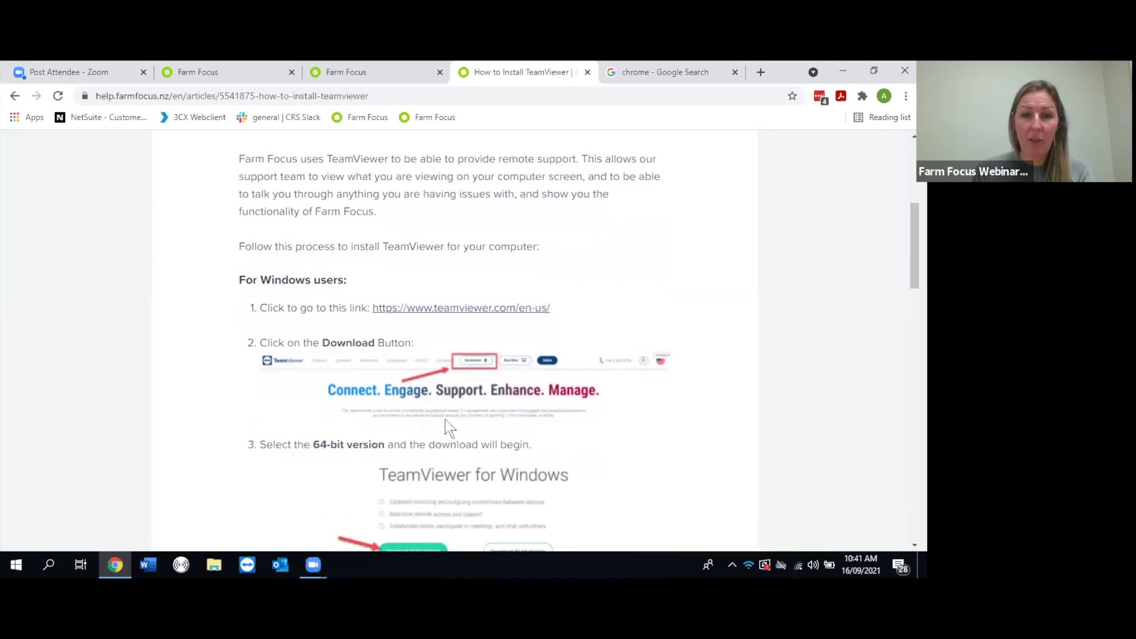
pyautogui.scroll(-7, 468, 400)
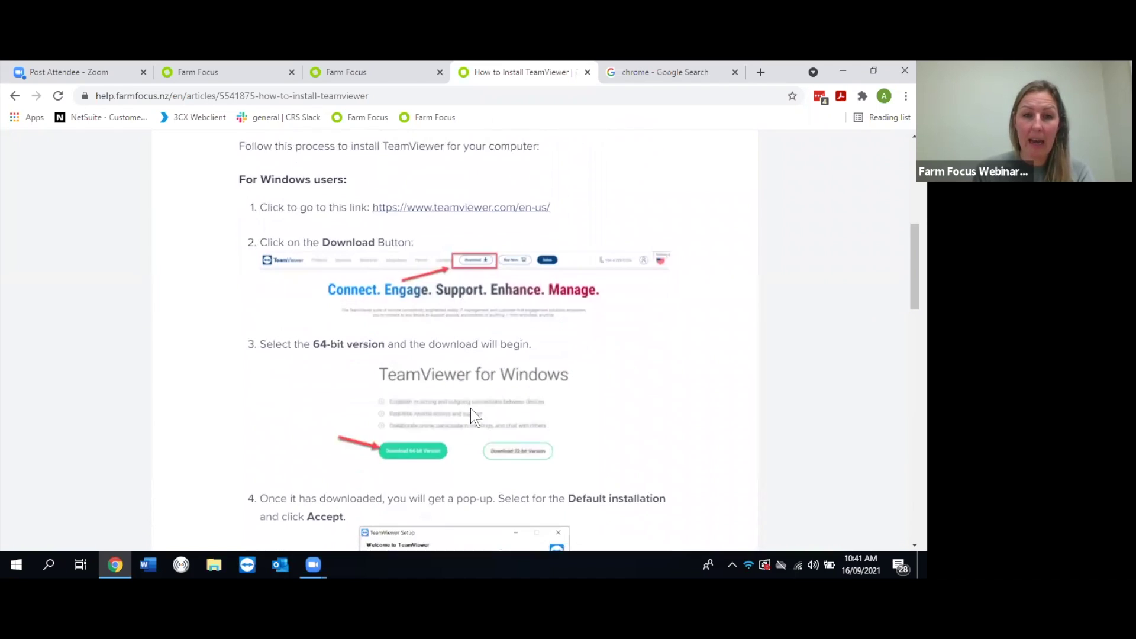
pyautogui.scroll(-5, 475, 438)
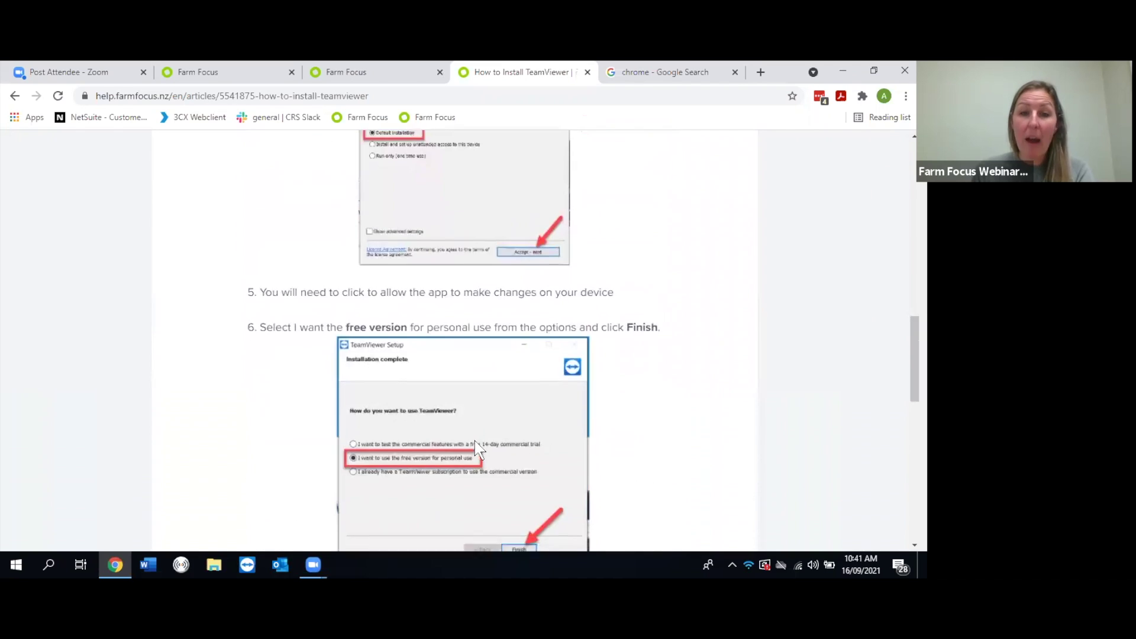
pyautogui.scroll(-5, 472, 446)
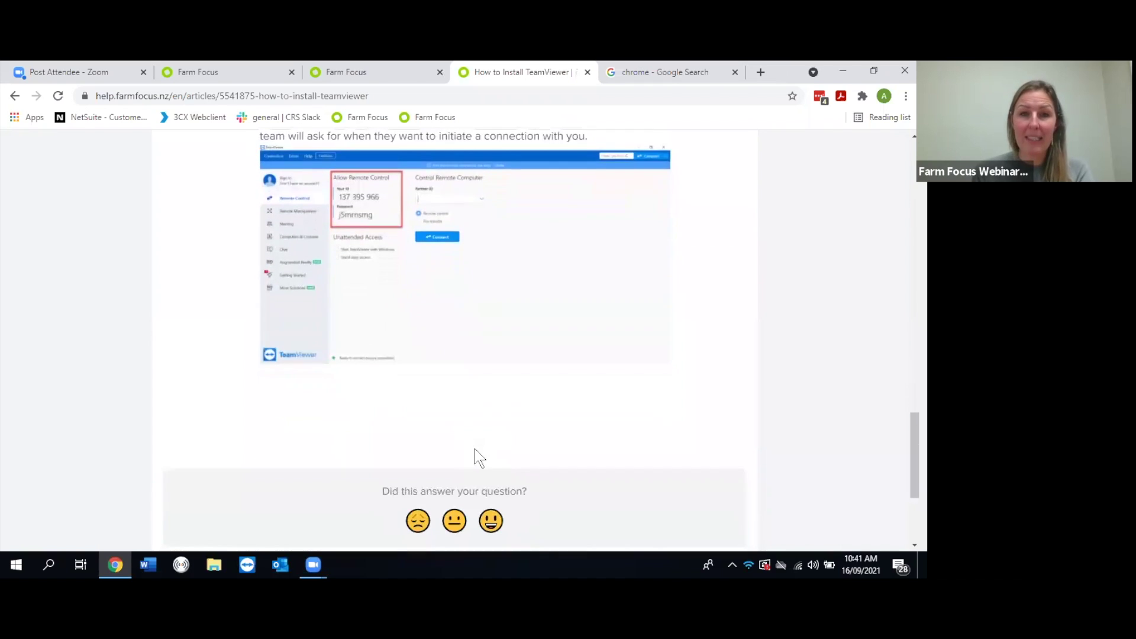
# Step: Leave the TeamViewer article for the Dairy Demo dashboard and view the list of available farm businesses
pyautogui.scroll(1, 474, 451)
pyautogui.scroll(15, 475, 452)
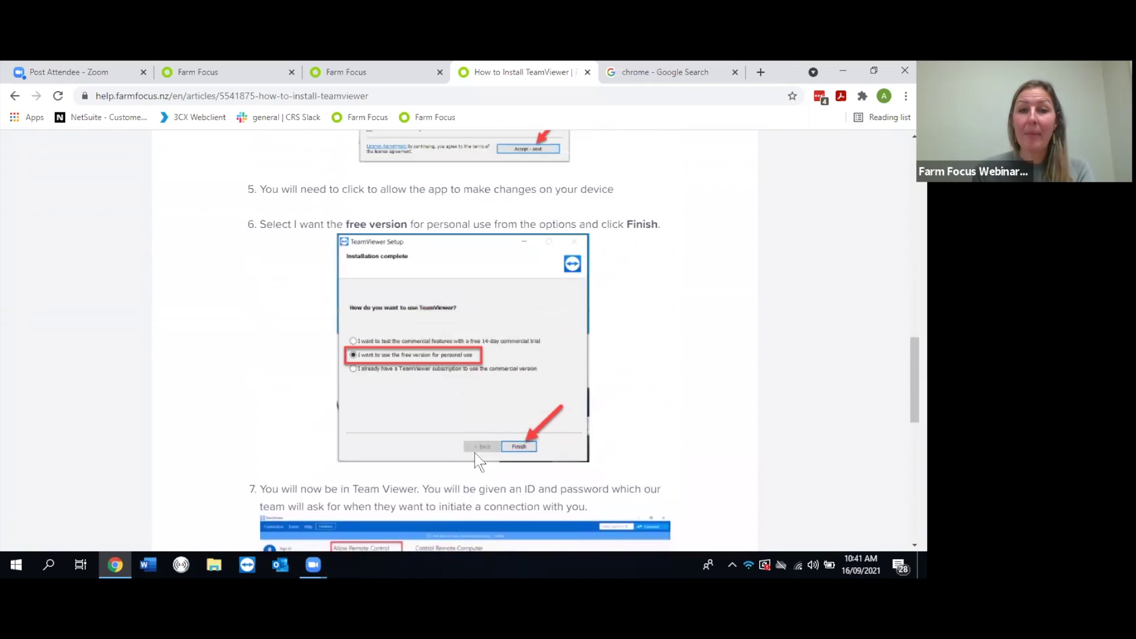
pyautogui.scroll(5, 473, 461)
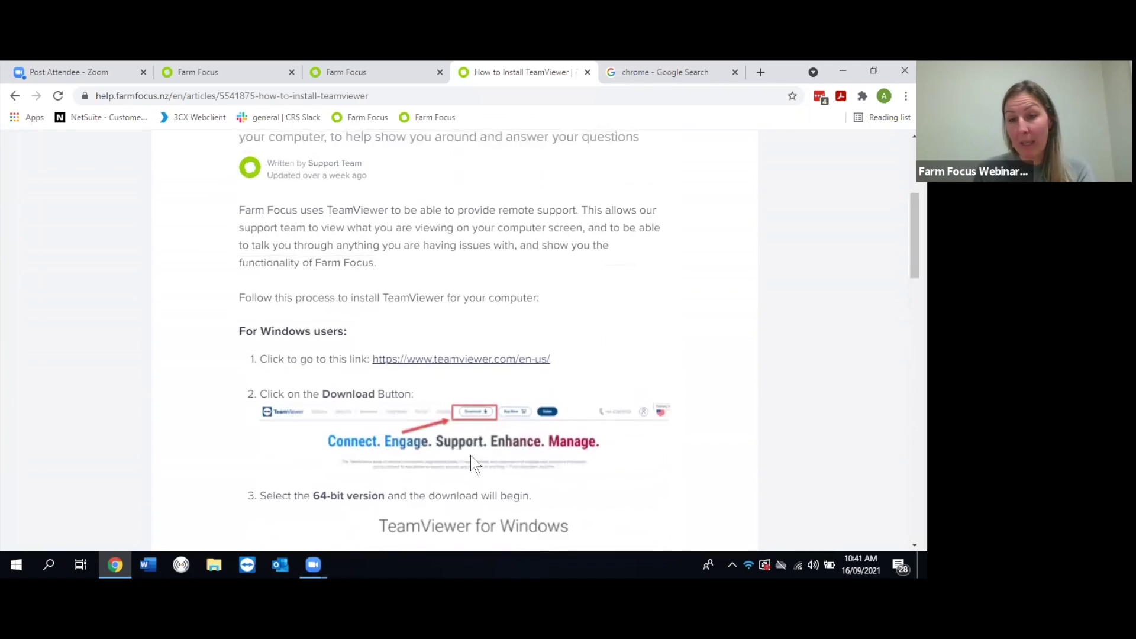
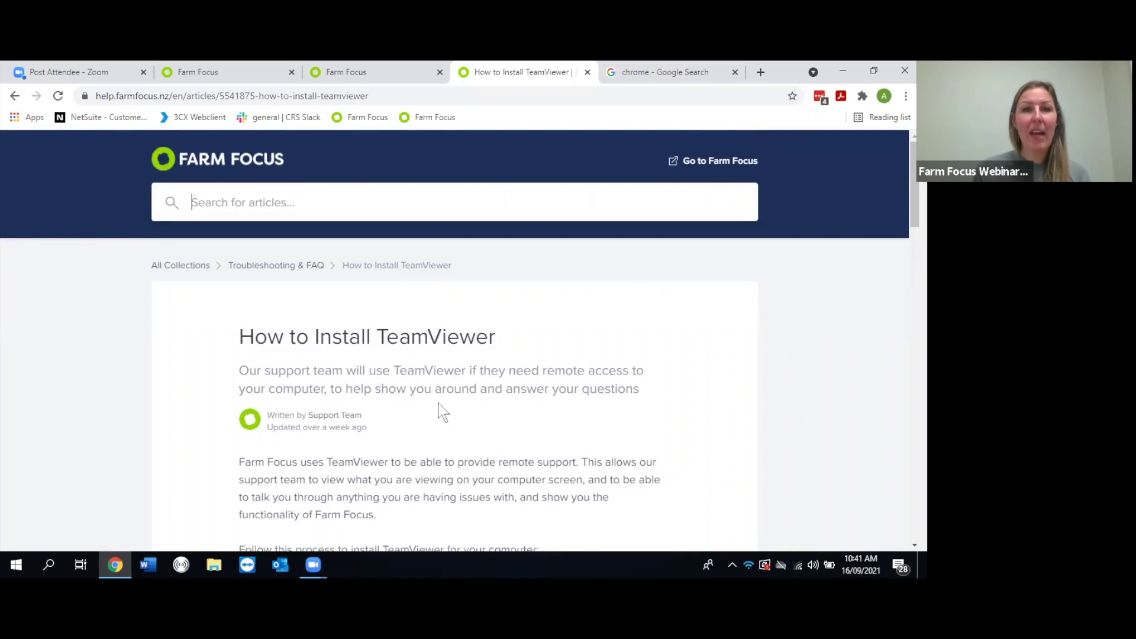
pyautogui.click(314, 78)
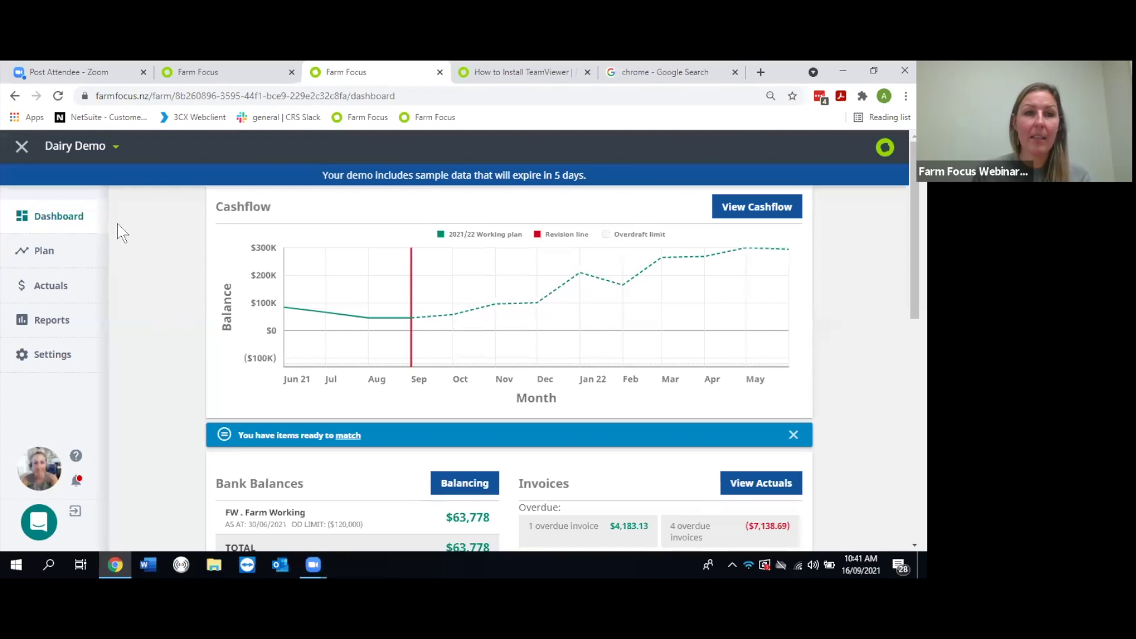
pyautogui.click(112, 151)
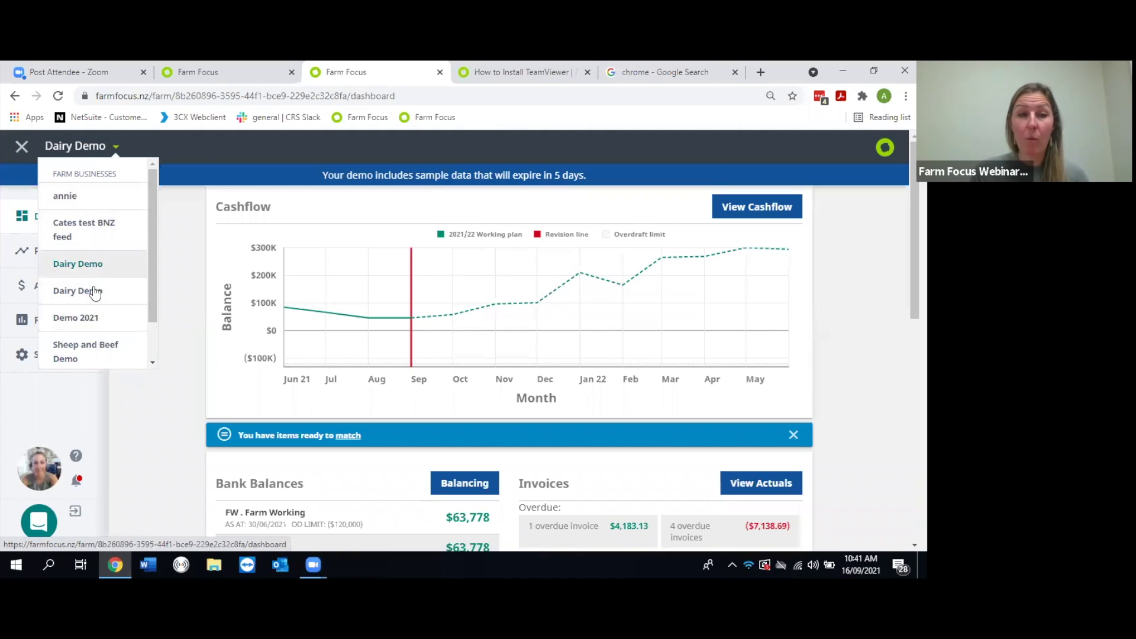
# Step: Open the Preferences page of the user profile to view the default farm business setting
pyautogui.click(31, 466)
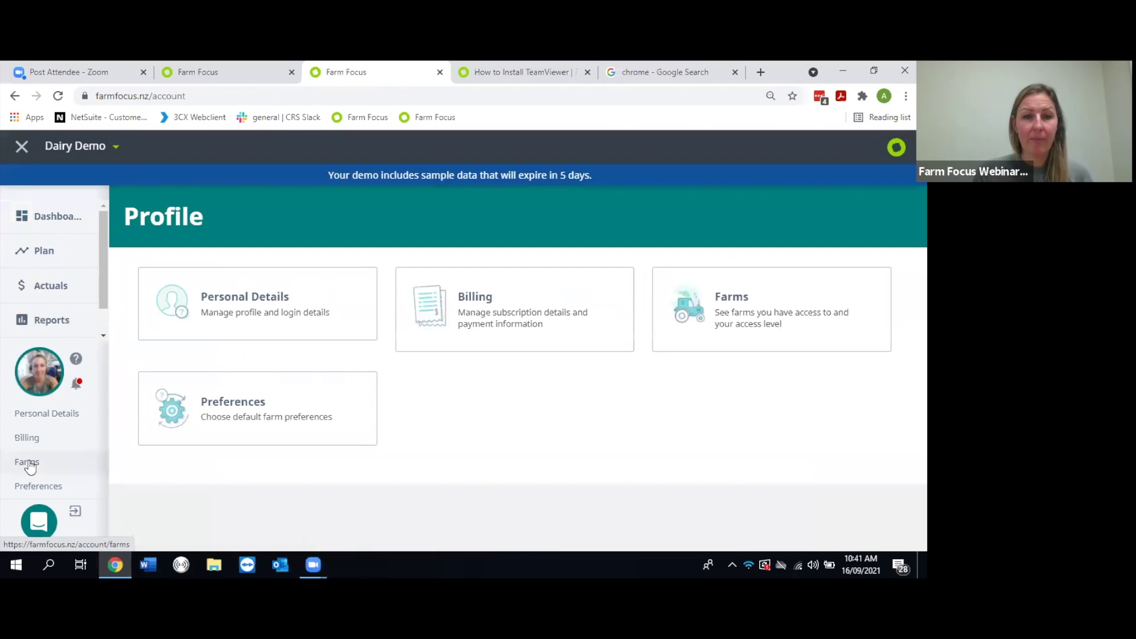
pyautogui.click(294, 421)
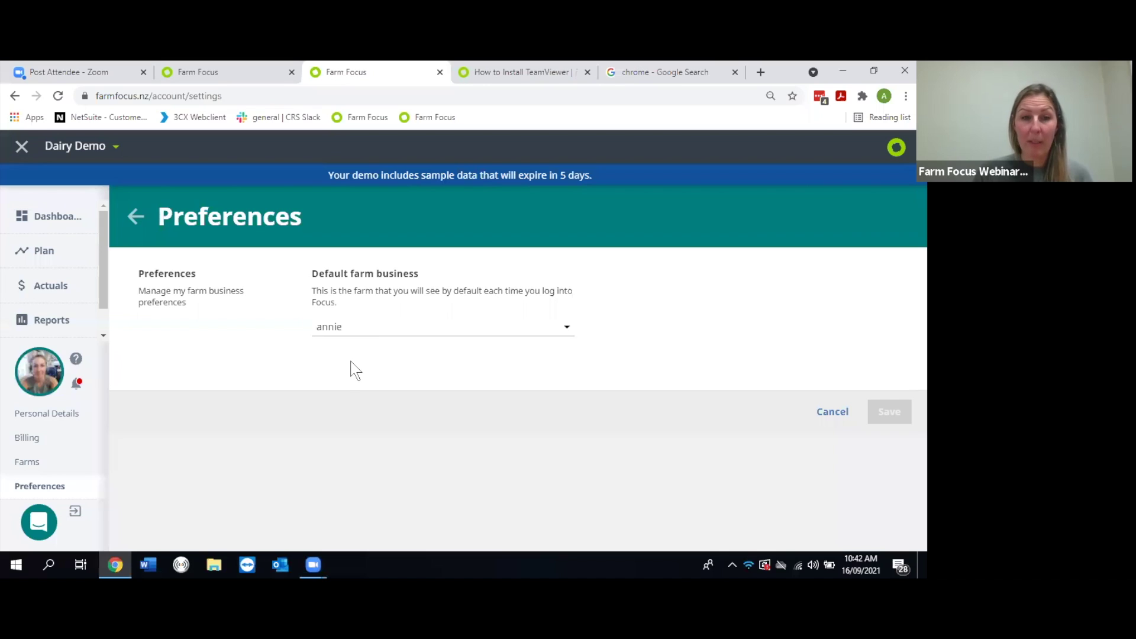
pyautogui.click(40, 380)
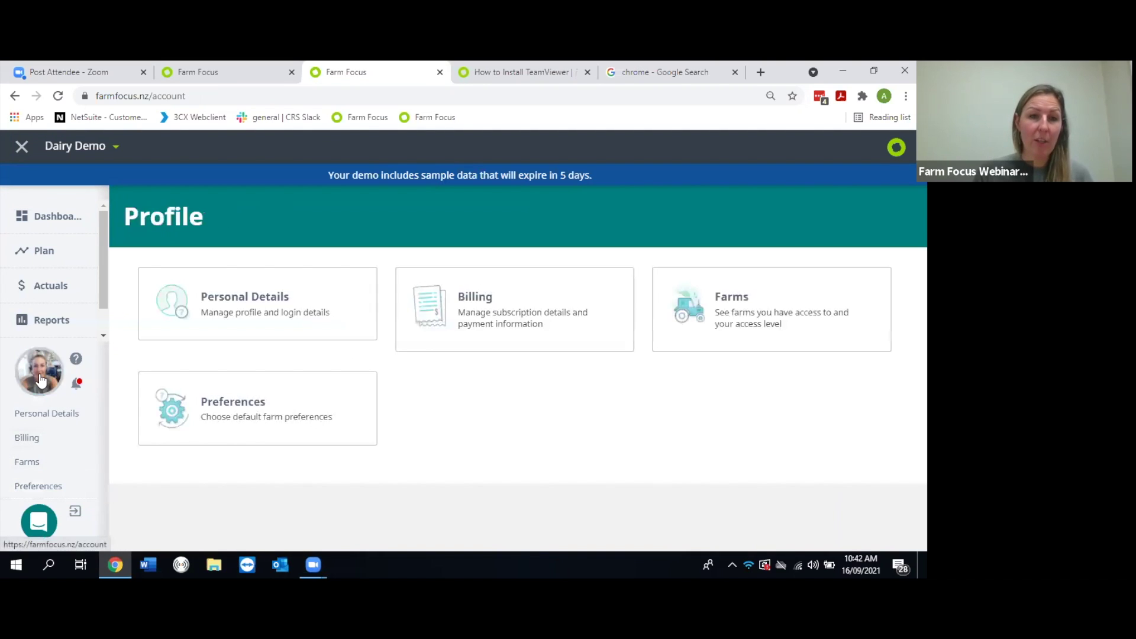
pyautogui.click(285, 403)
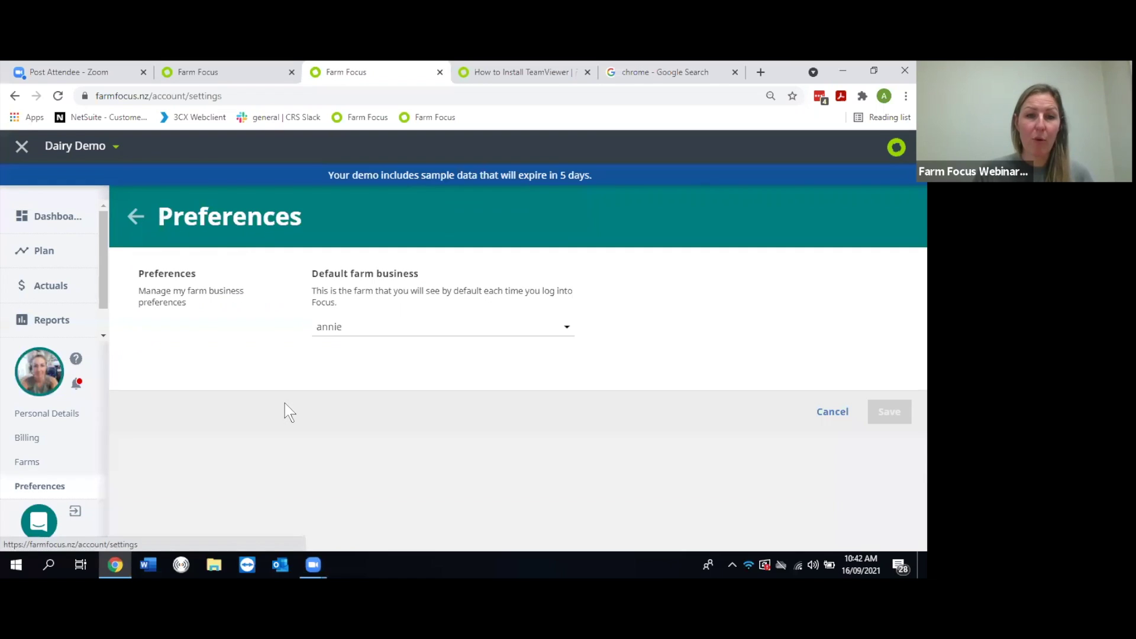
# Step: Return to the Profile overview and review the farm business list without switching farms
pyautogui.click(38, 378)
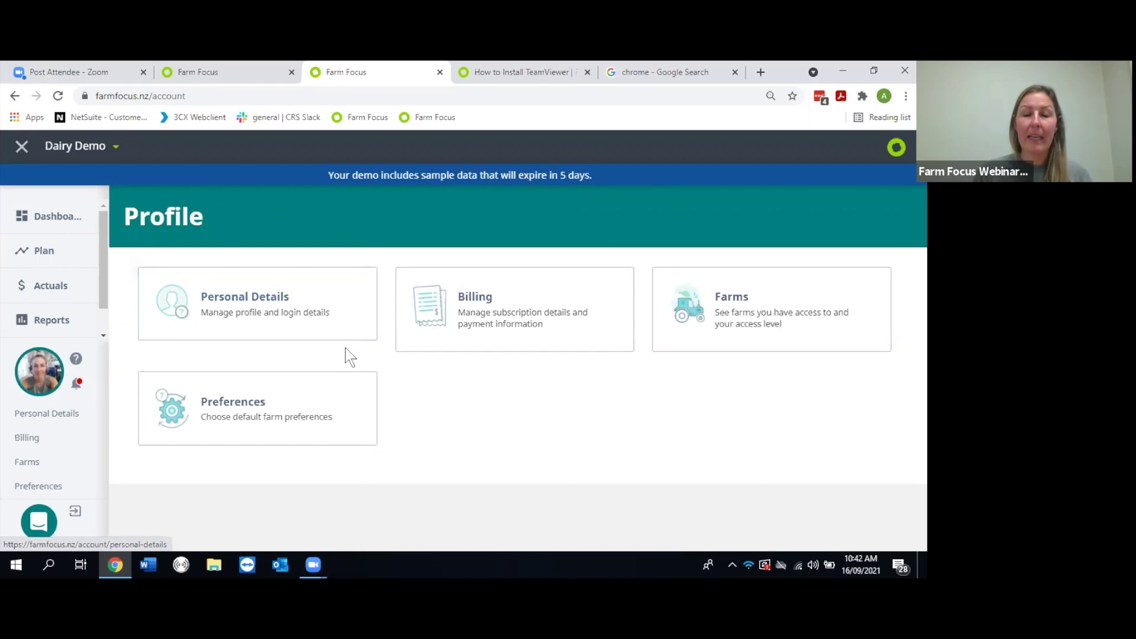
pyautogui.click(116, 147)
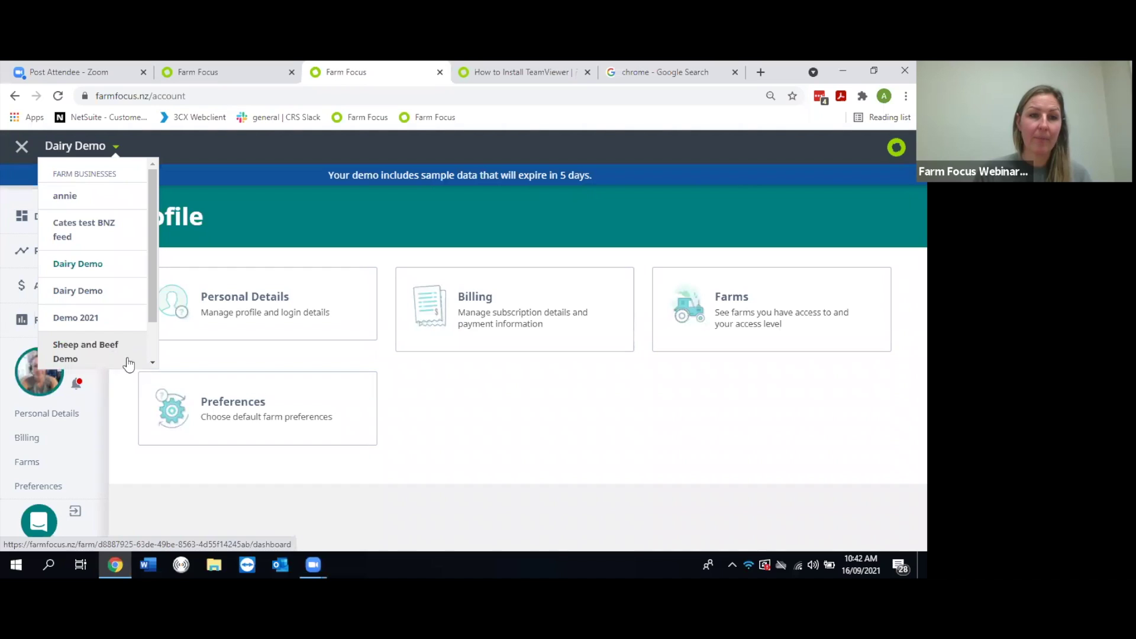
pyautogui.click(456, 418)
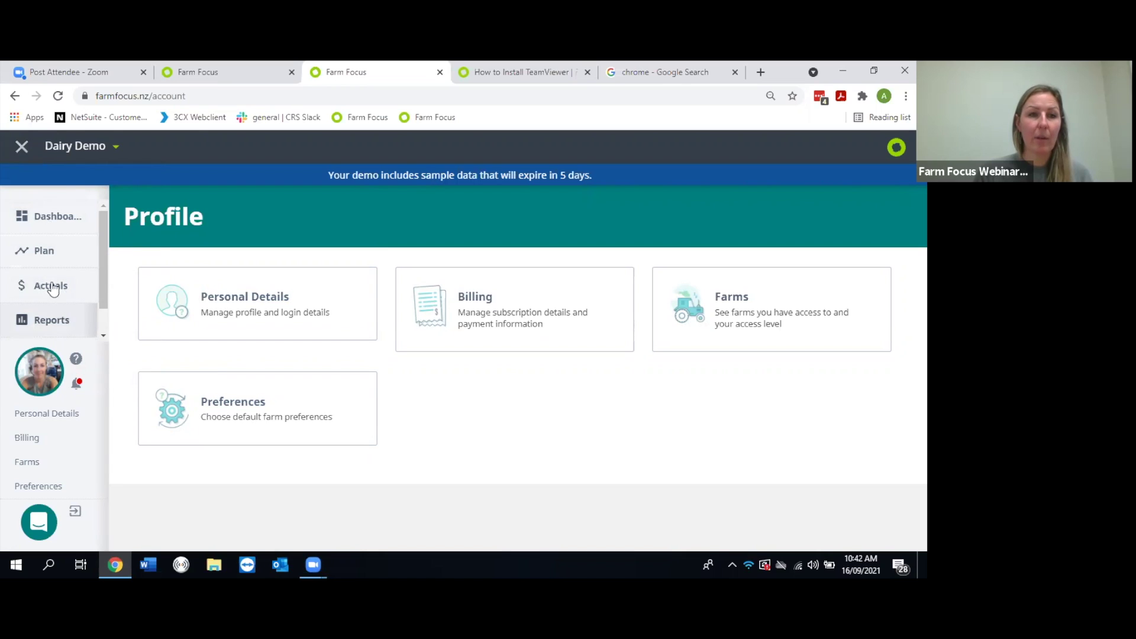
# Step: Collapse the navigation to icons, preview the Settings sub-pages from it, and expand the navigation again
pyautogui.moveTo(102, 222); pyautogui.dragTo(113, 274)
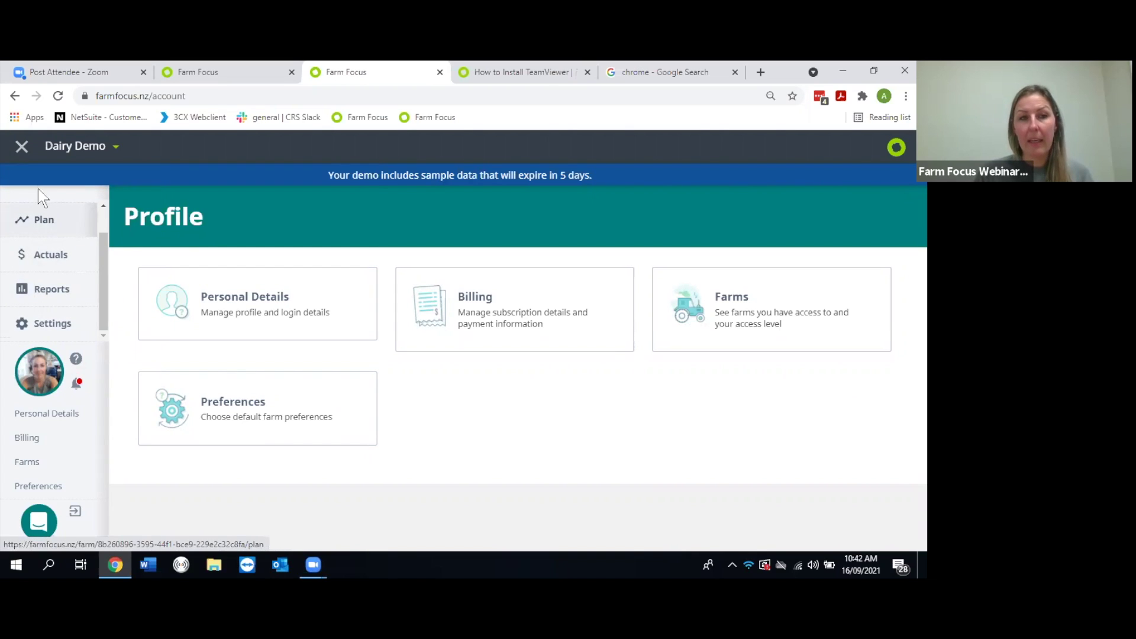
pyautogui.click(22, 147)
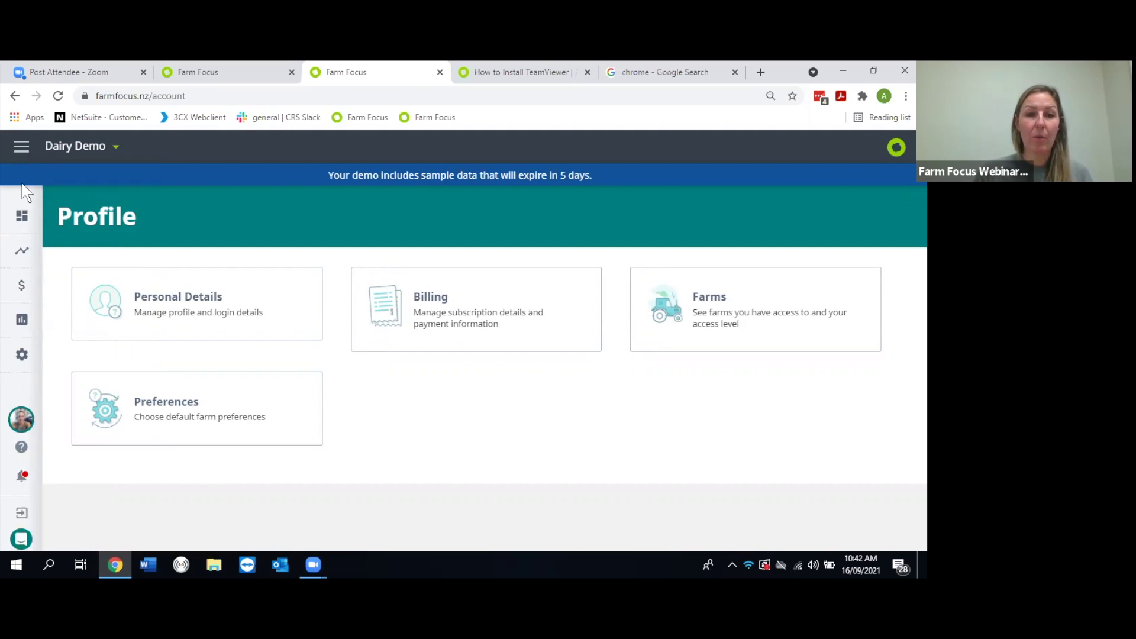
pyautogui.moveTo(28, 357)
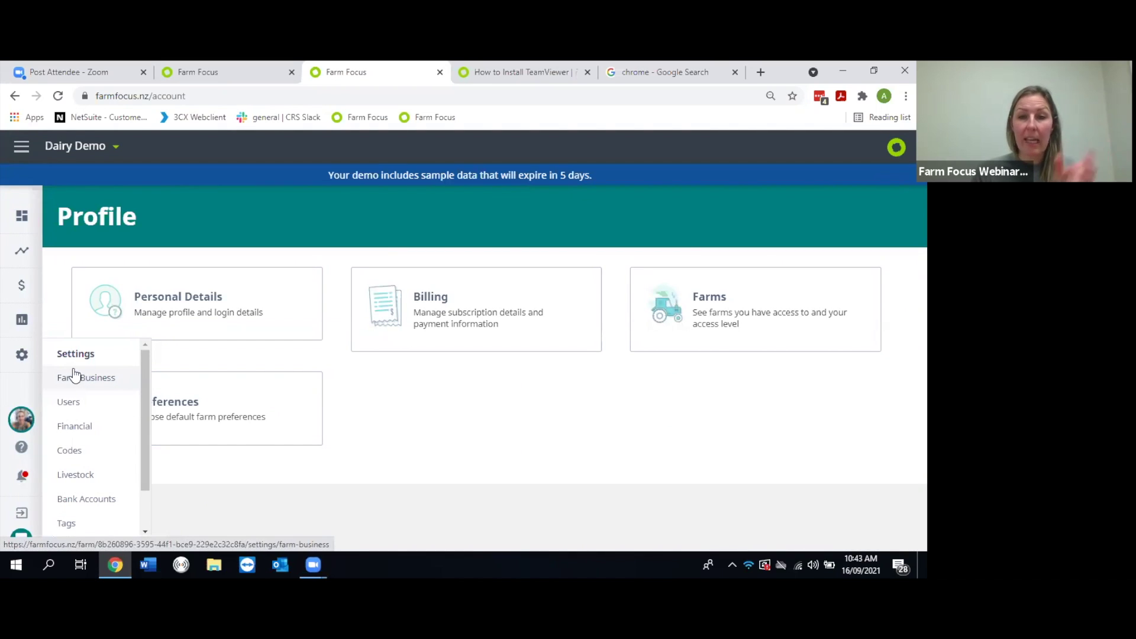
pyautogui.click(20, 149)
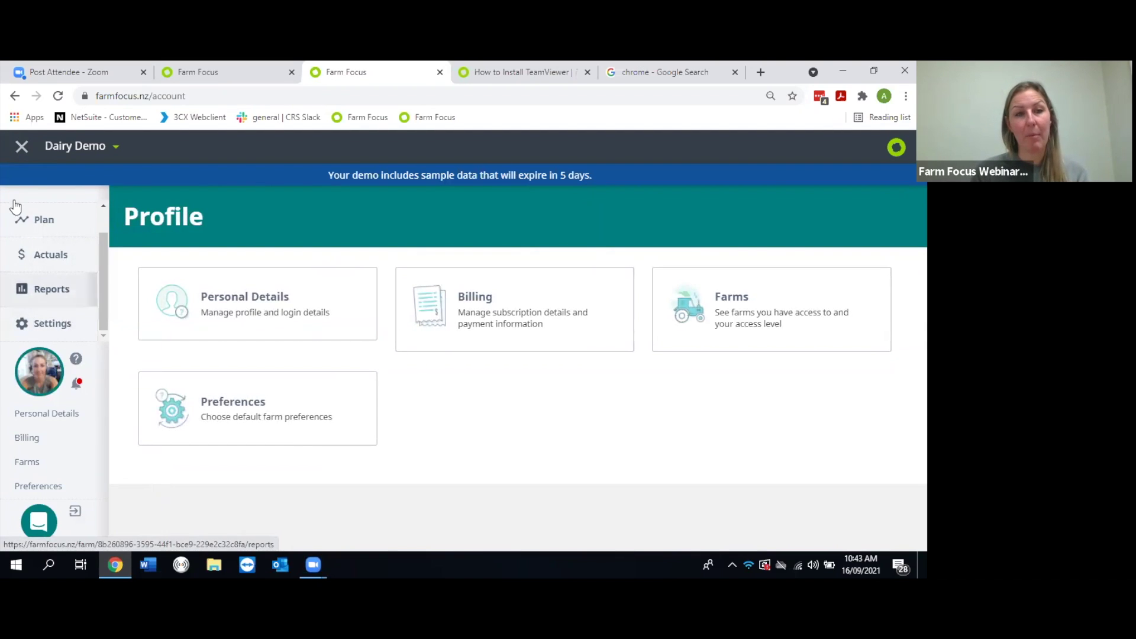
# Step: Open the Add User form in the farm's Users settings with the navigation collapsed, and view the available user access roles
pyautogui.click(50, 324)
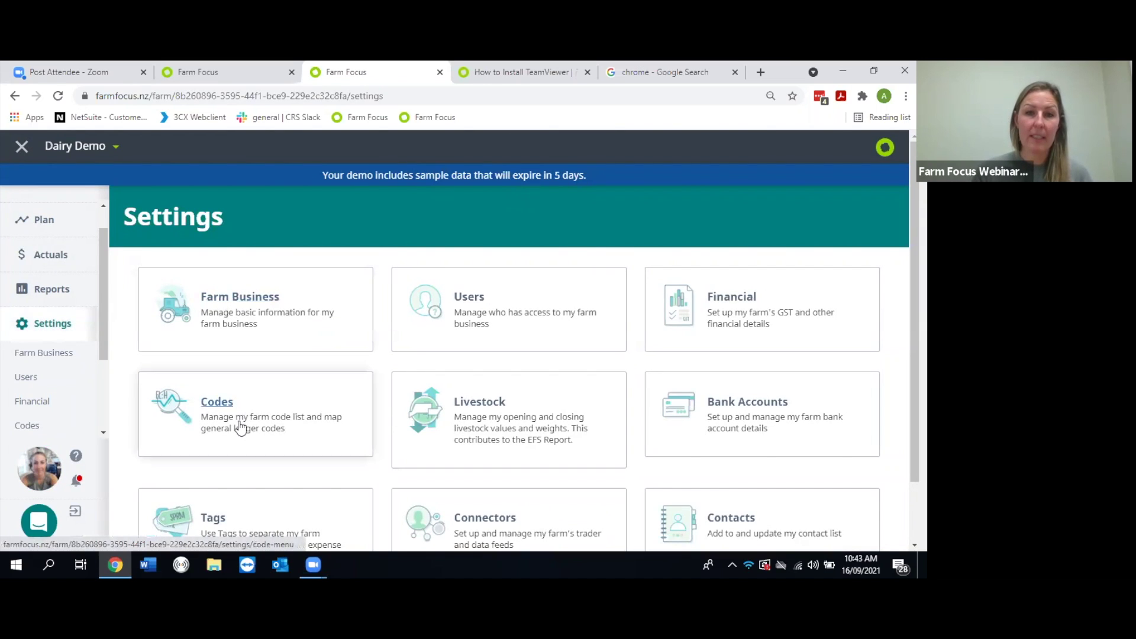
pyautogui.click(21, 149)
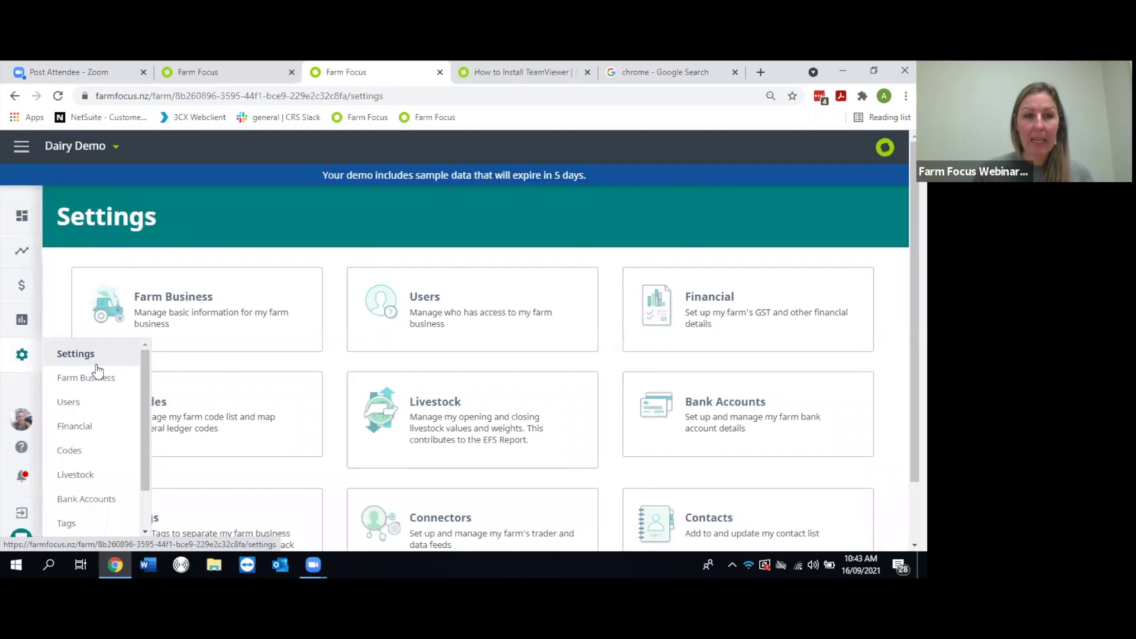
pyautogui.click(80, 403)
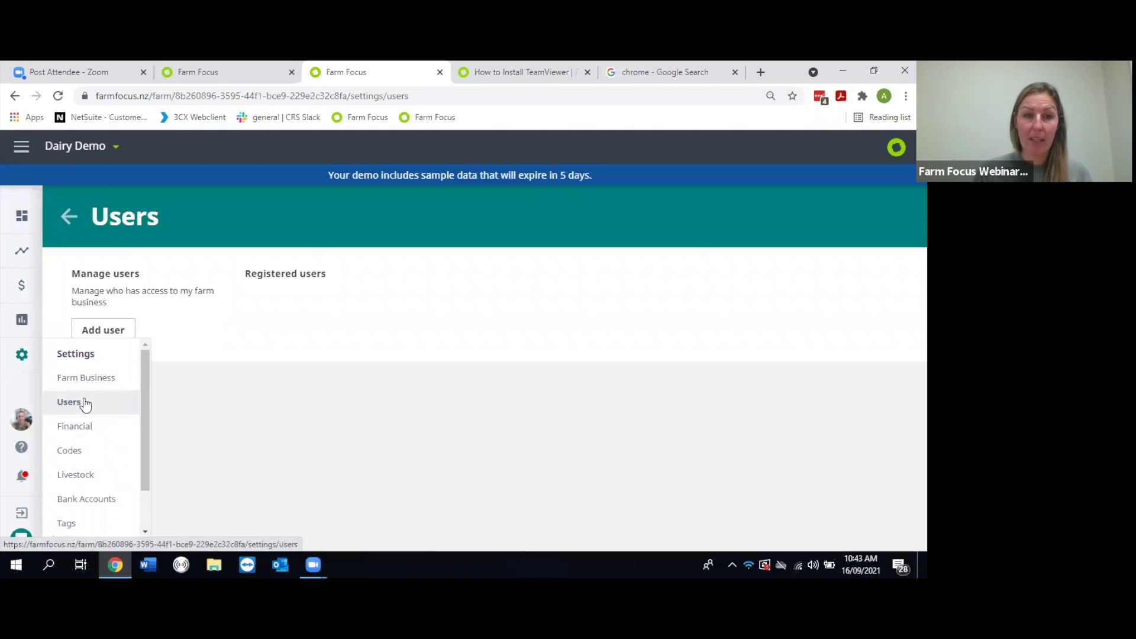
pyautogui.click(101, 330)
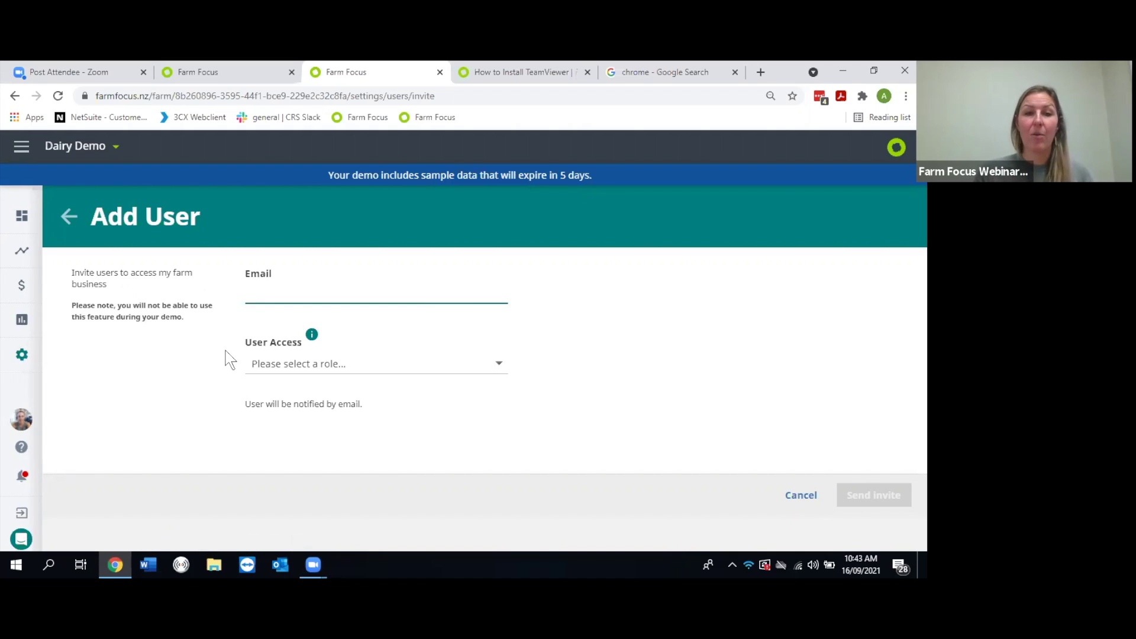
pyautogui.click(256, 371)
pyautogui.click(263, 385)
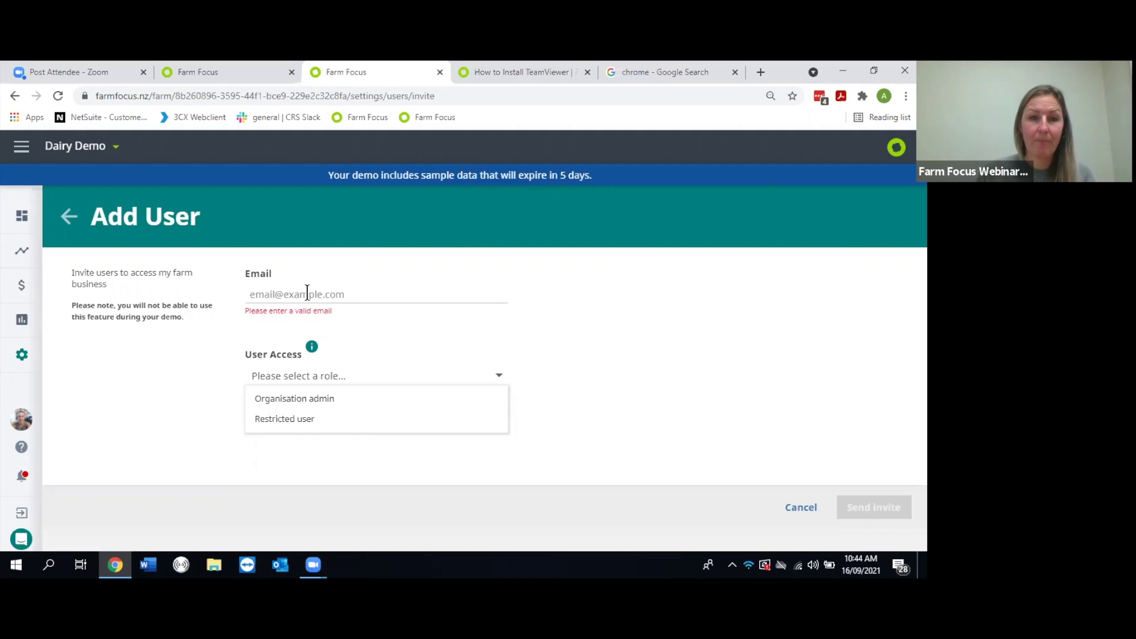
# Step: Go back to Settings and open the Farm codes list in the Codes section
pyautogui.click(22, 354)
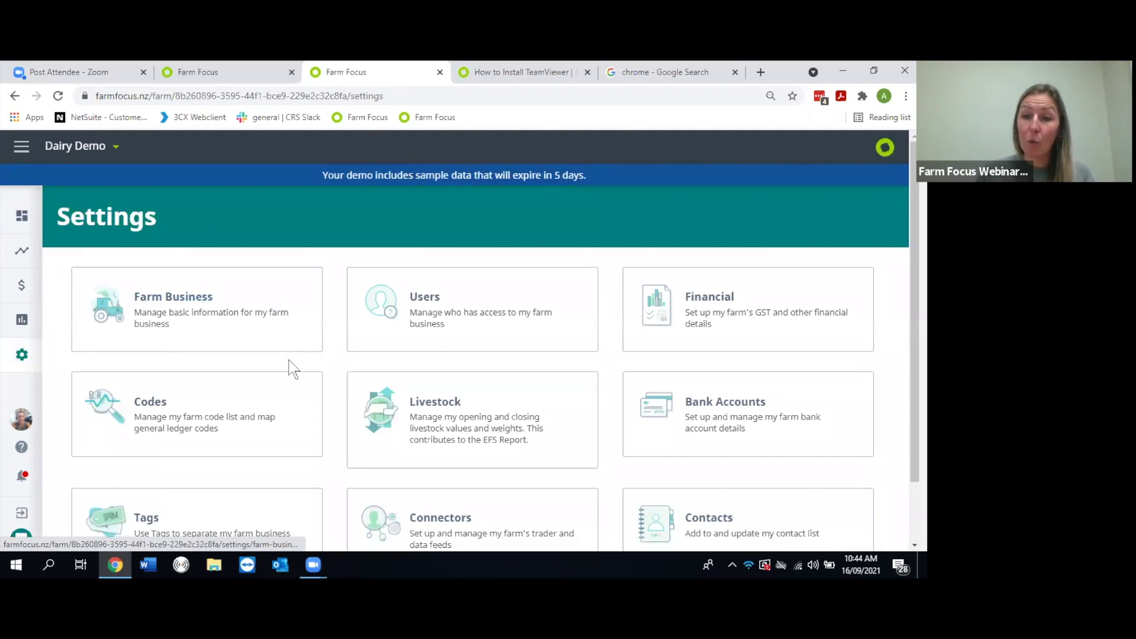
pyautogui.click(165, 409)
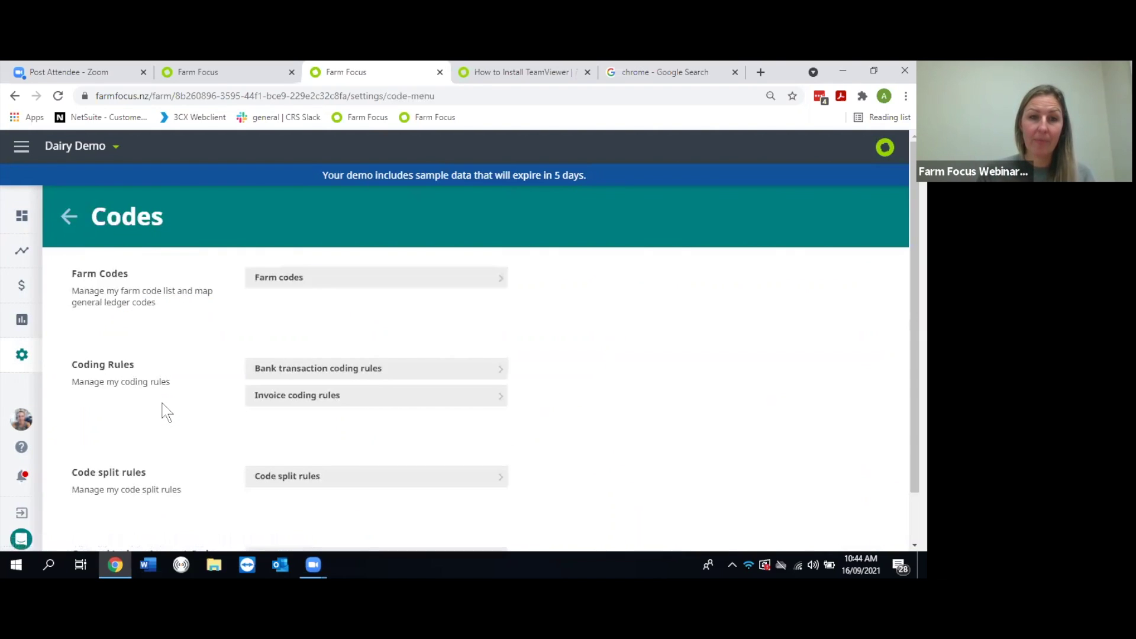
pyautogui.click(304, 283)
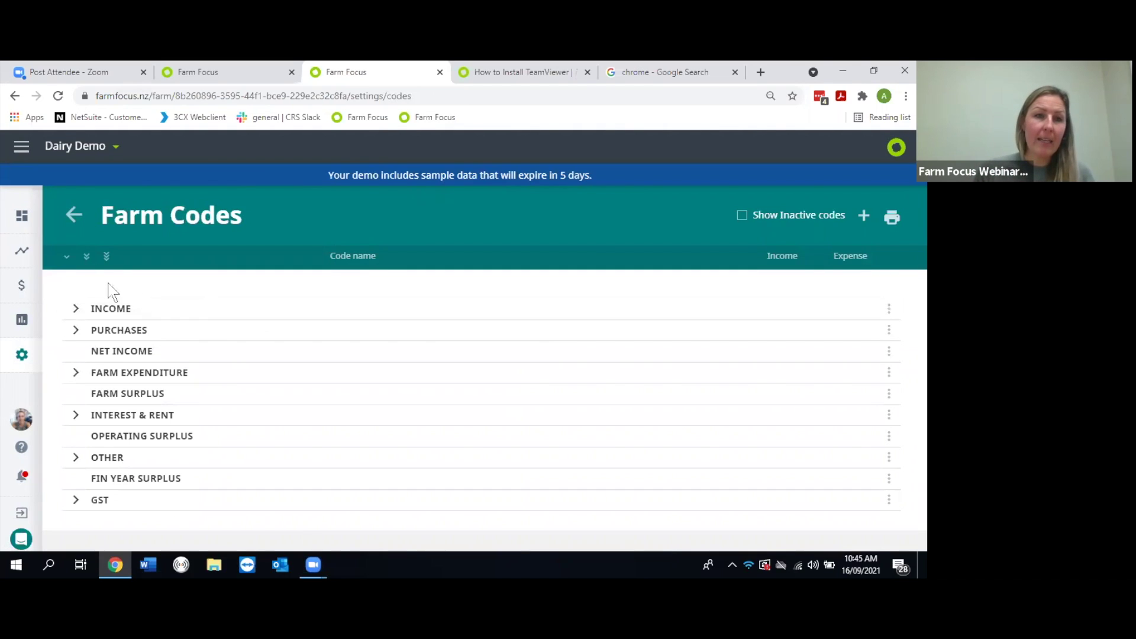
# Step: Switch the farm codes between category and extended-code levels, ending with only Other Farm Income's extended codes expanded
pyautogui.click(86, 257)
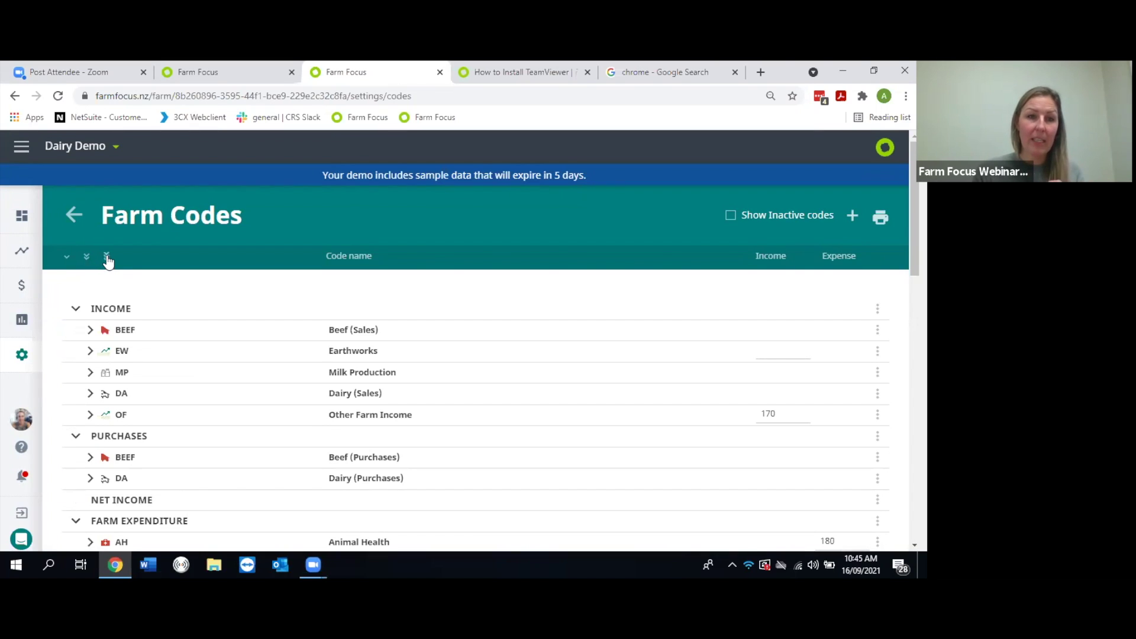
pyautogui.click(107, 257)
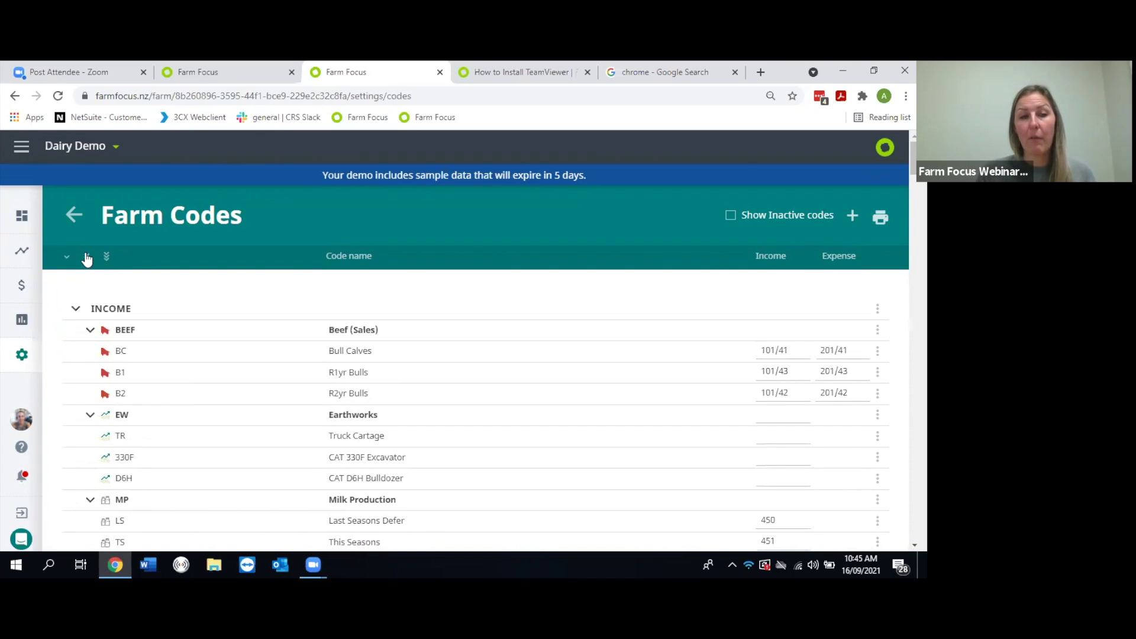
pyautogui.click(86, 257)
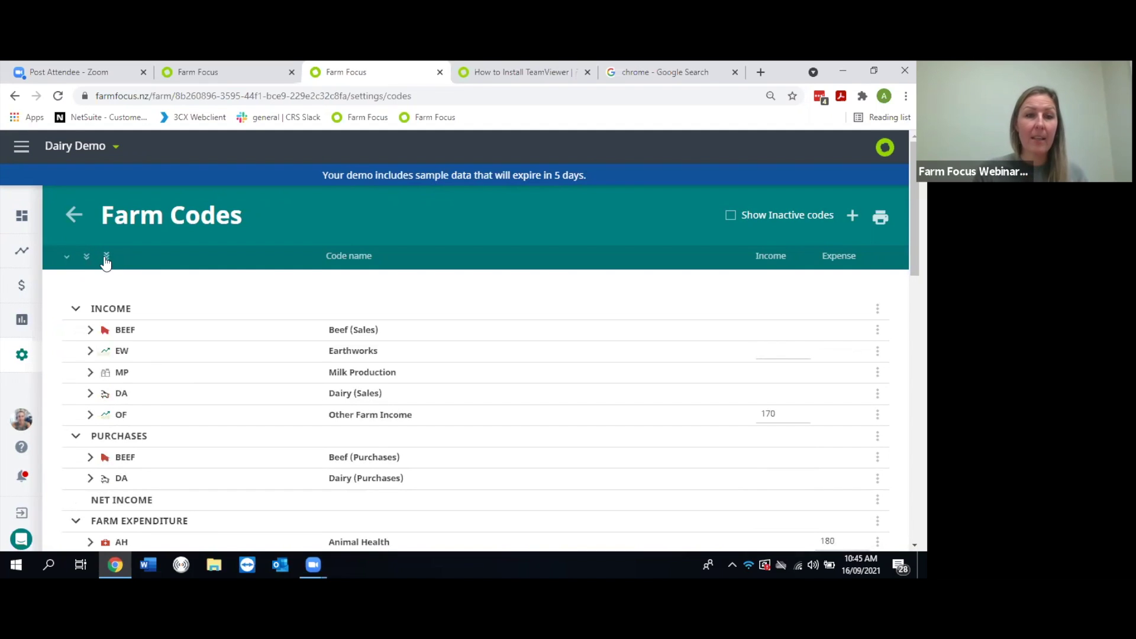
pyautogui.click(90, 414)
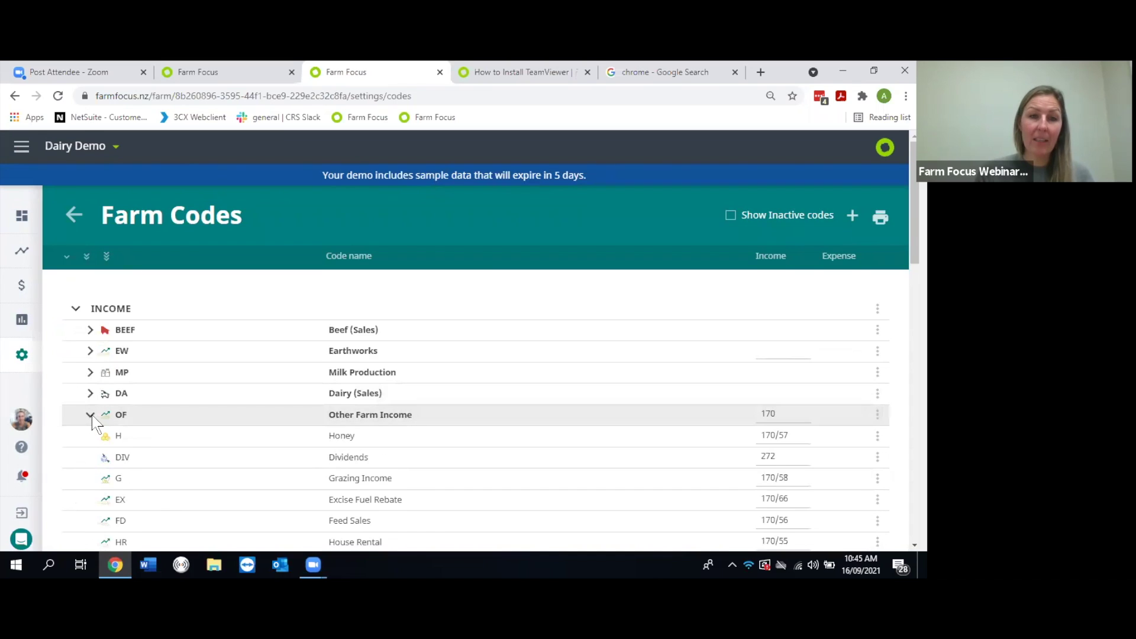
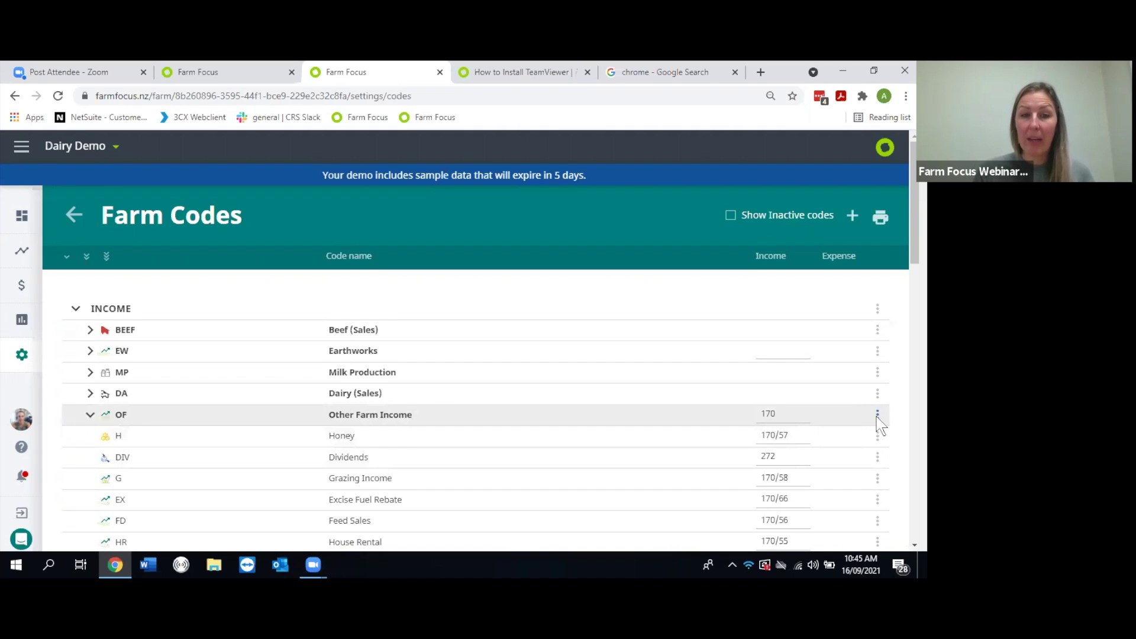
# Step: Start a new extended code under the Other Farm Income category with code F and name Forestry
pyautogui.scroll(-1, 877, 422)
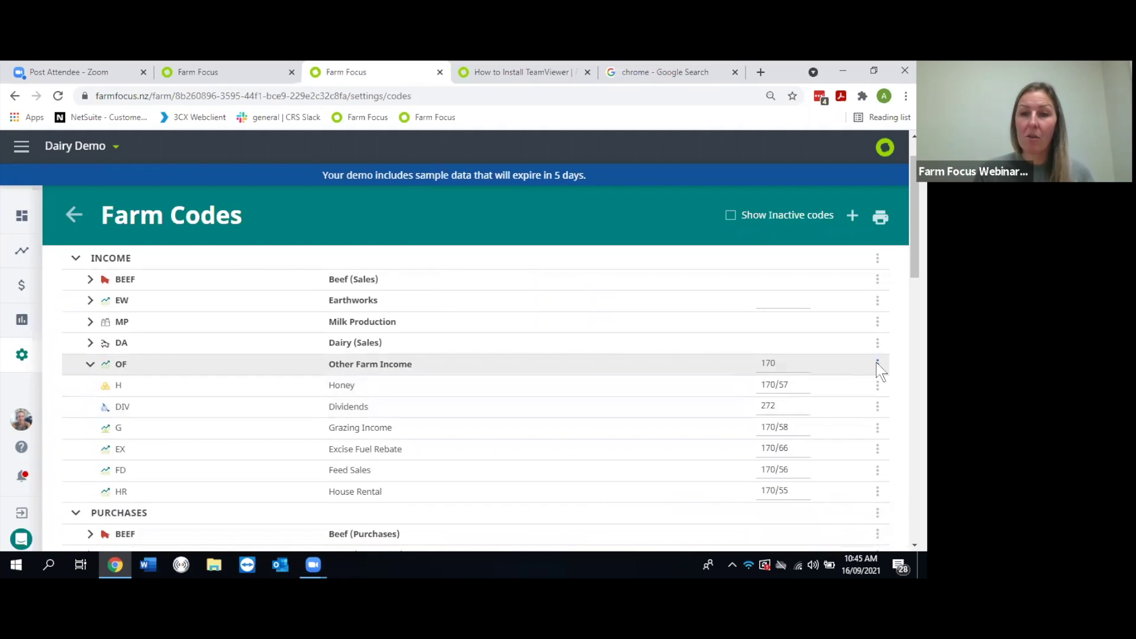
pyautogui.click(877, 364)
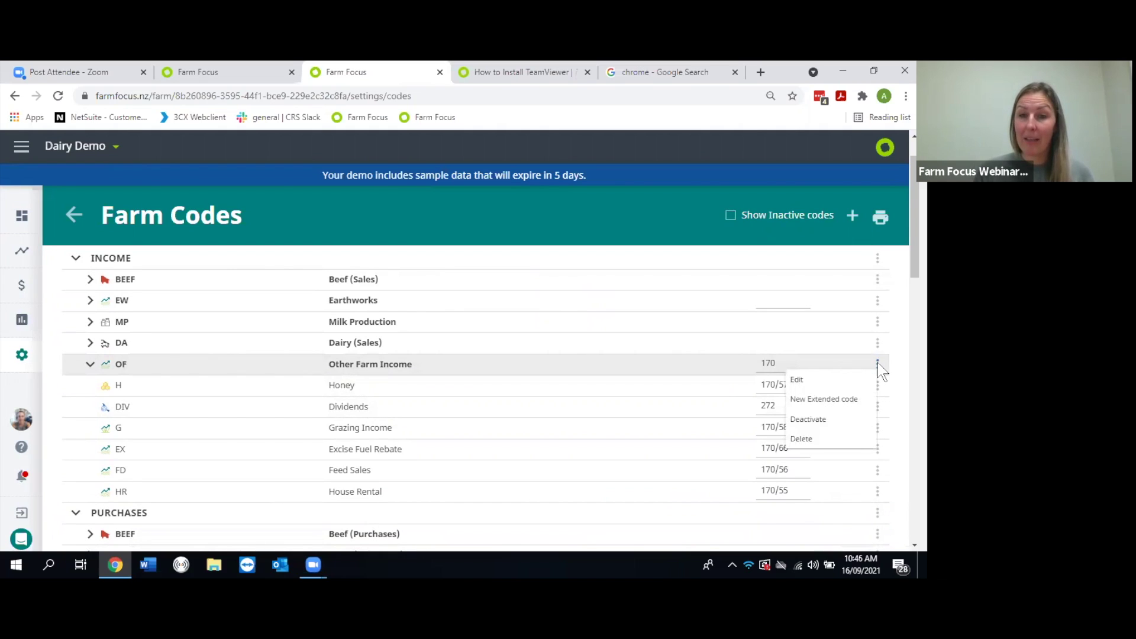
pyautogui.click(840, 404)
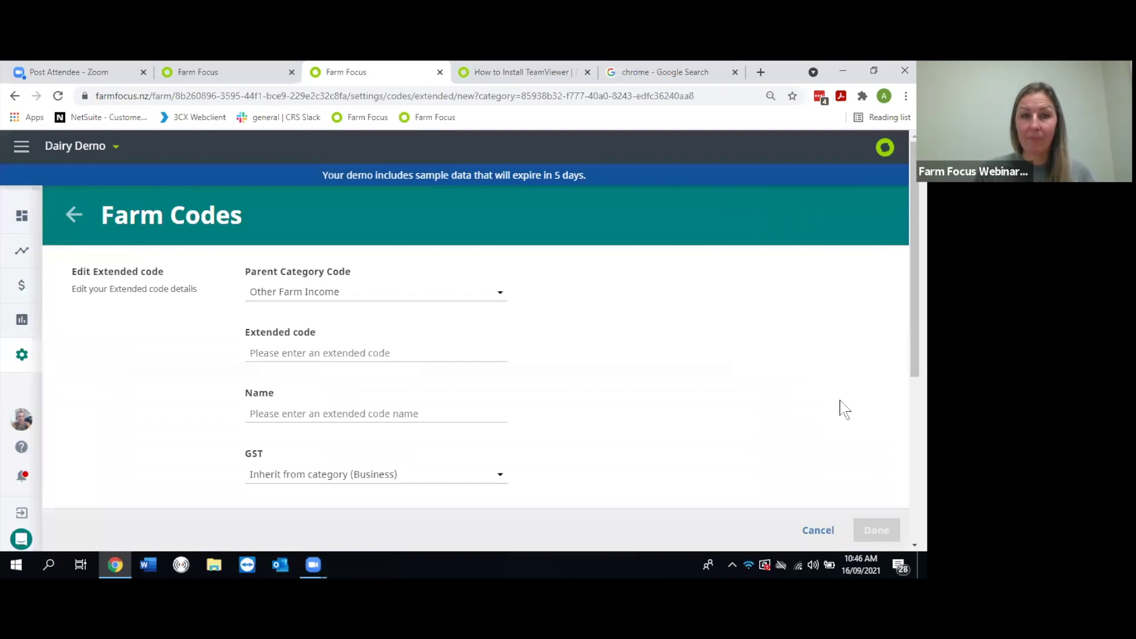
pyautogui.click(407, 353)
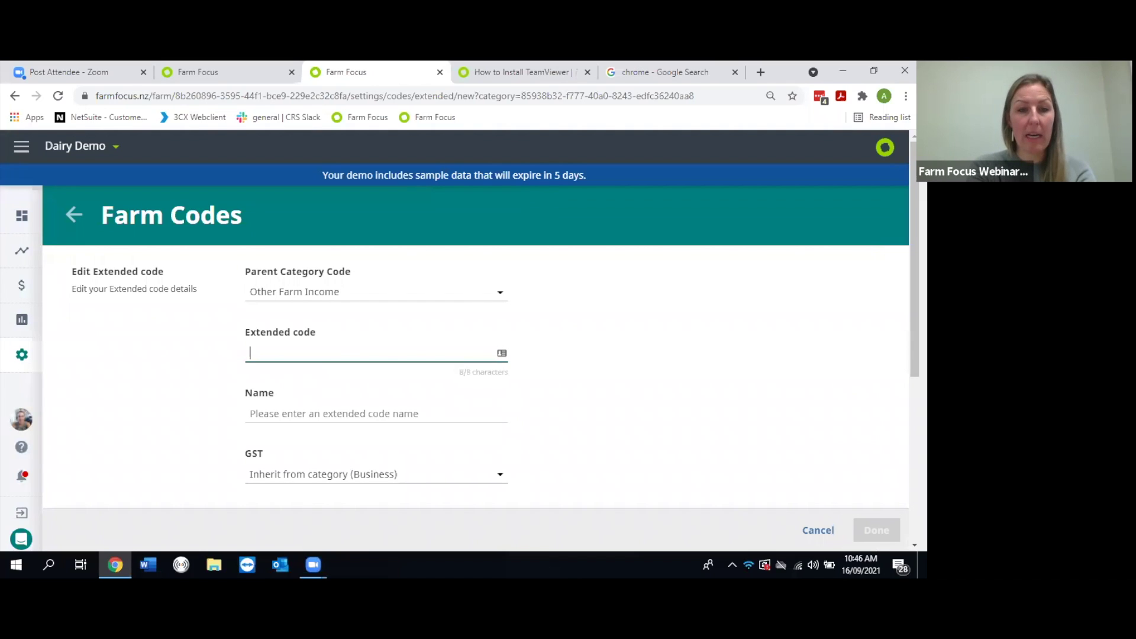
pyautogui.write('F')
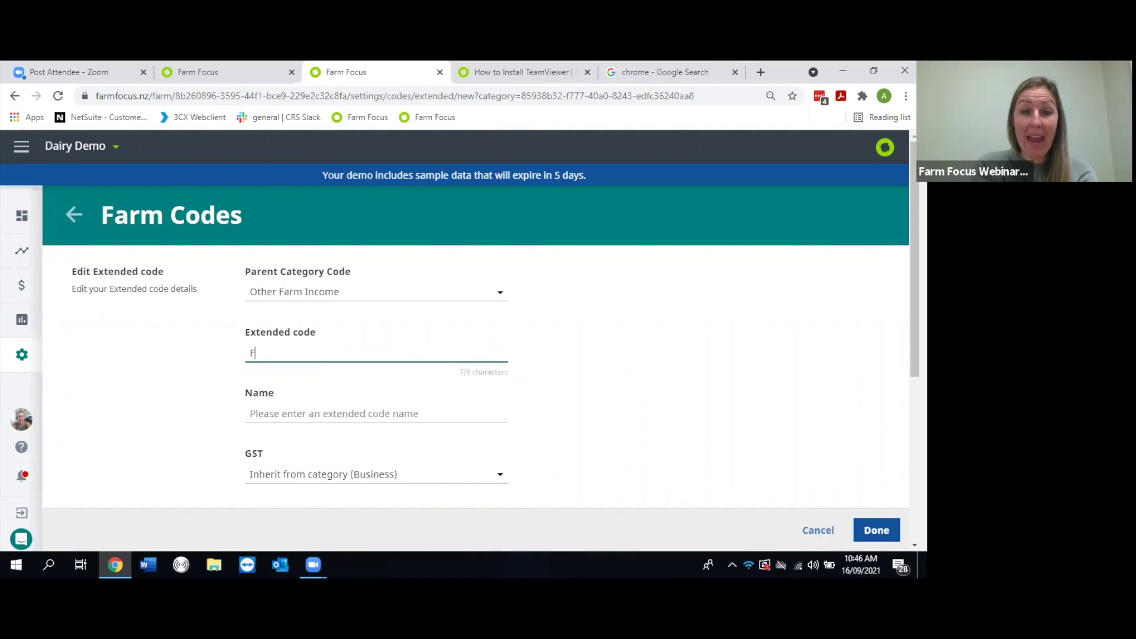
pyautogui.click(426, 414)
pyautogui.write('Fo')
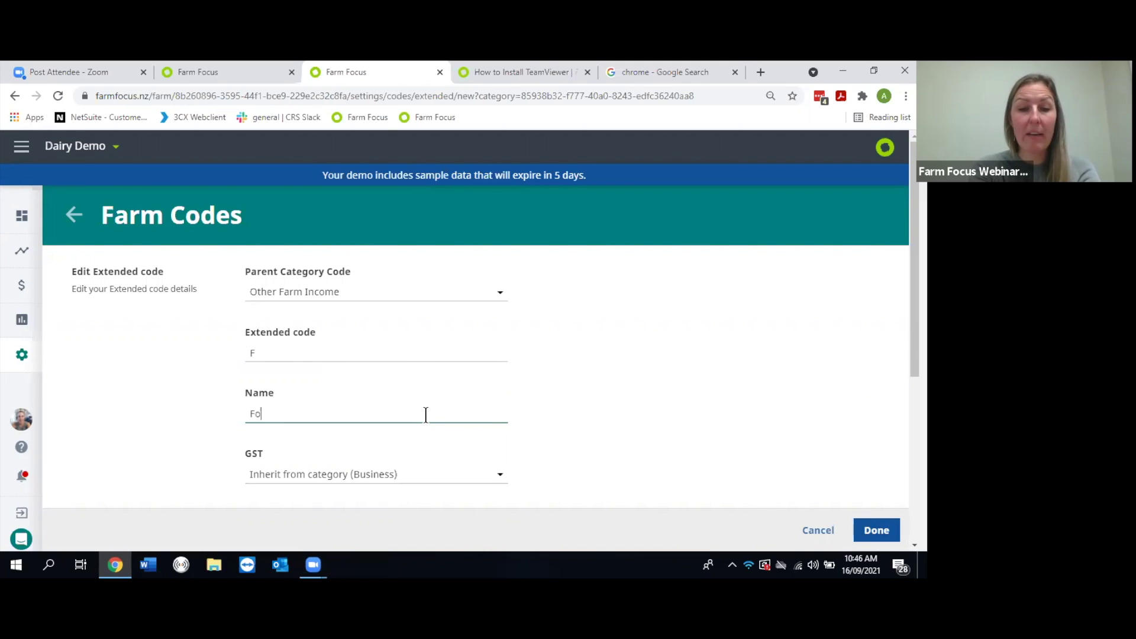
pyautogui.write('restry')
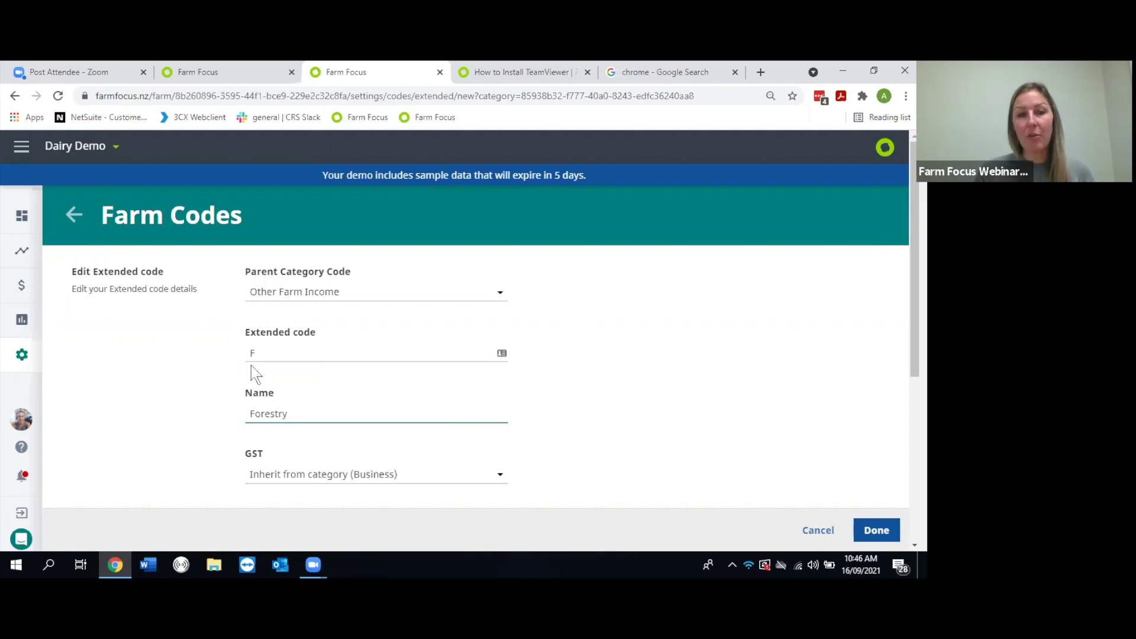
# Step: Save the Forestry extended code with the GST, type and KPI reporting group inherited from its category
pyautogui.scroll(-1, 307, 416)
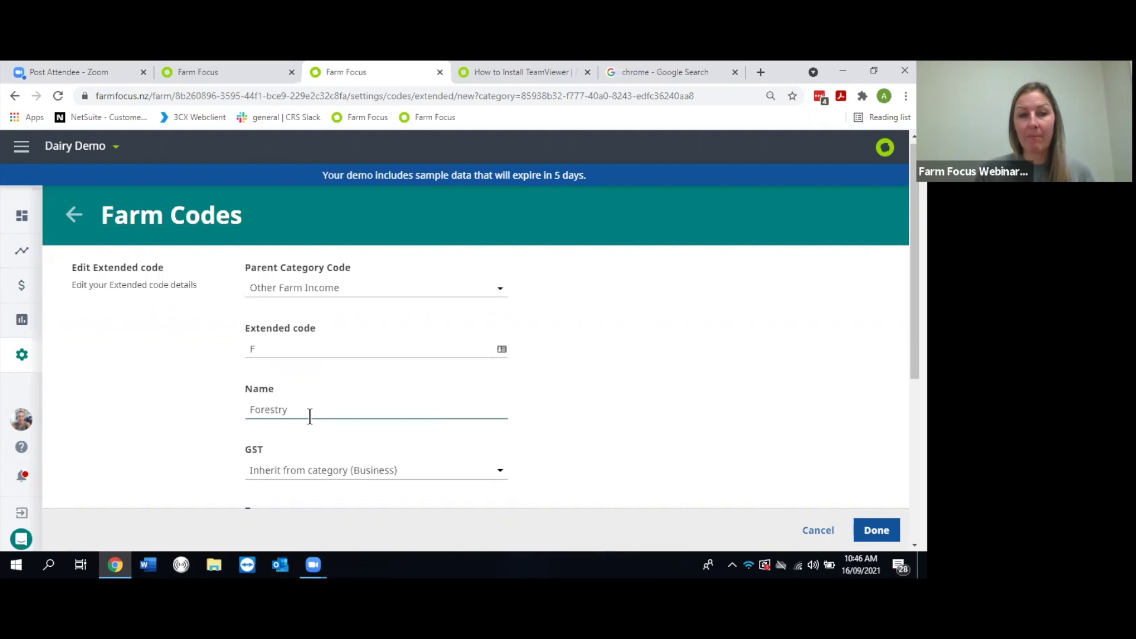
pyautogui.scroll(-1, 314, 424)
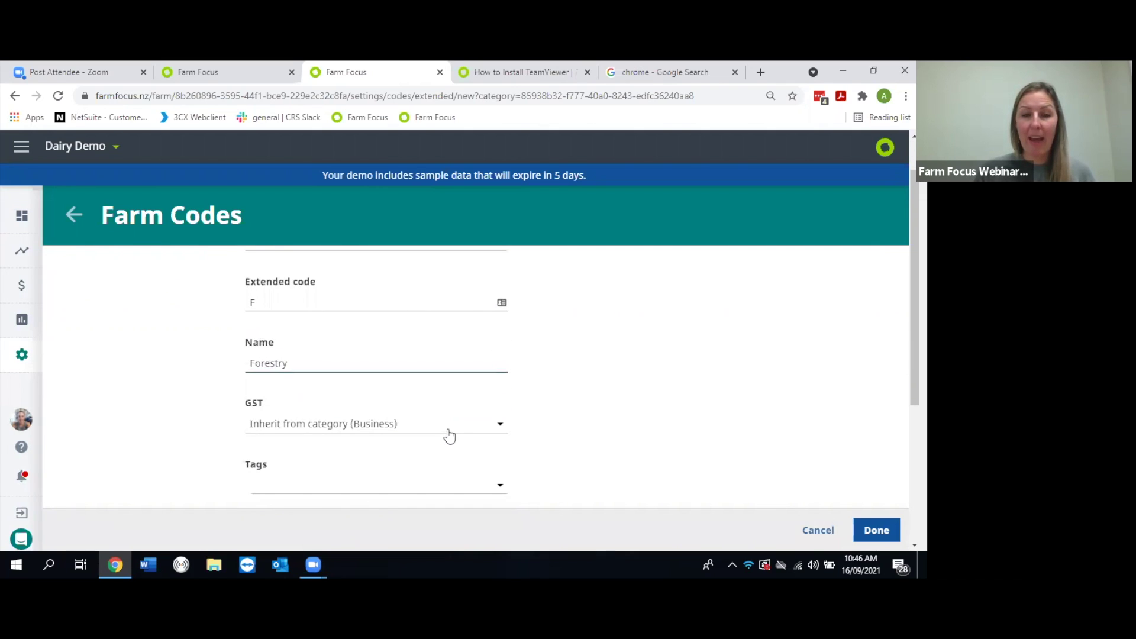
pyautogui.scroll(-5, 479, 440)
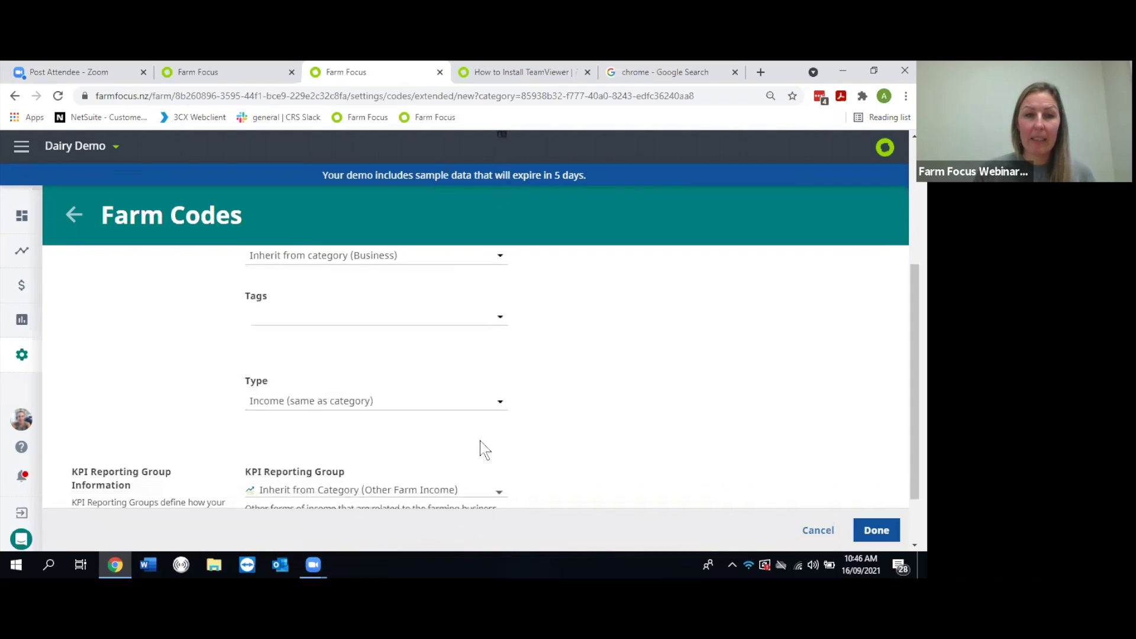
pyautogui.scroll(-2, 531, 449)
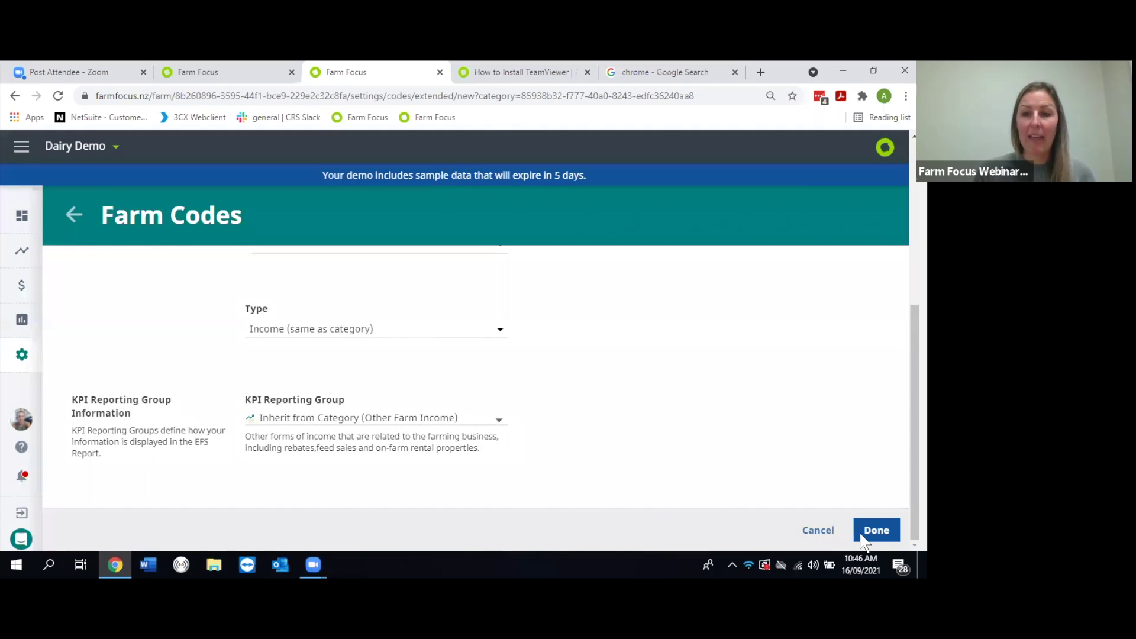
pyautogui.click(884, 528)
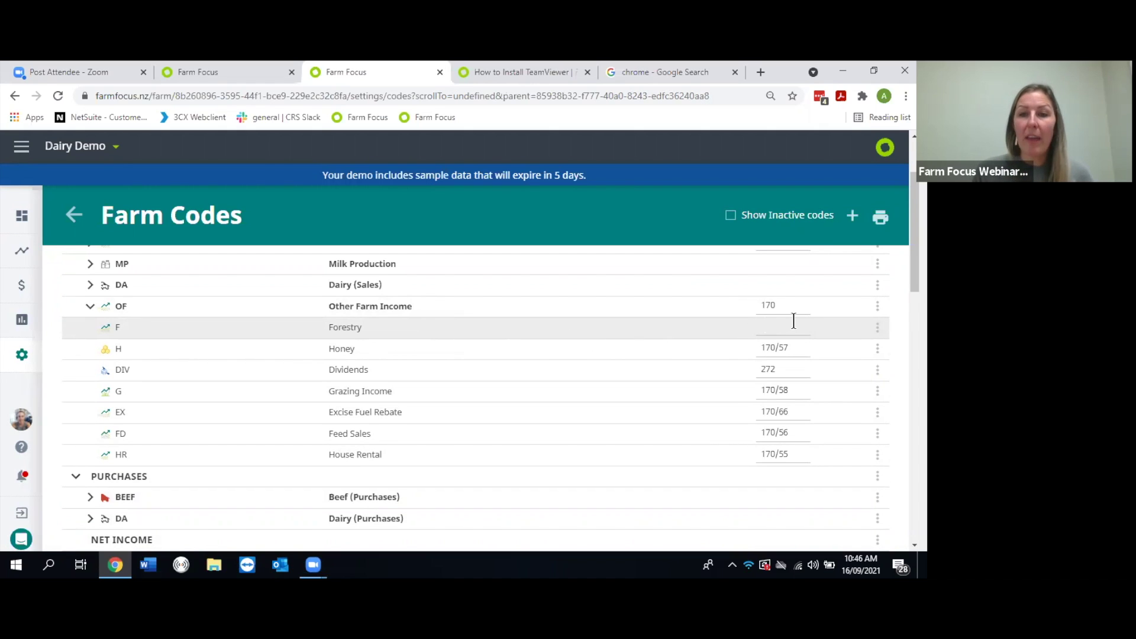
# Step: Deactivate the Forestry extended code and show inactive codes in the farm codes list
pyautogui.click(878, 329)
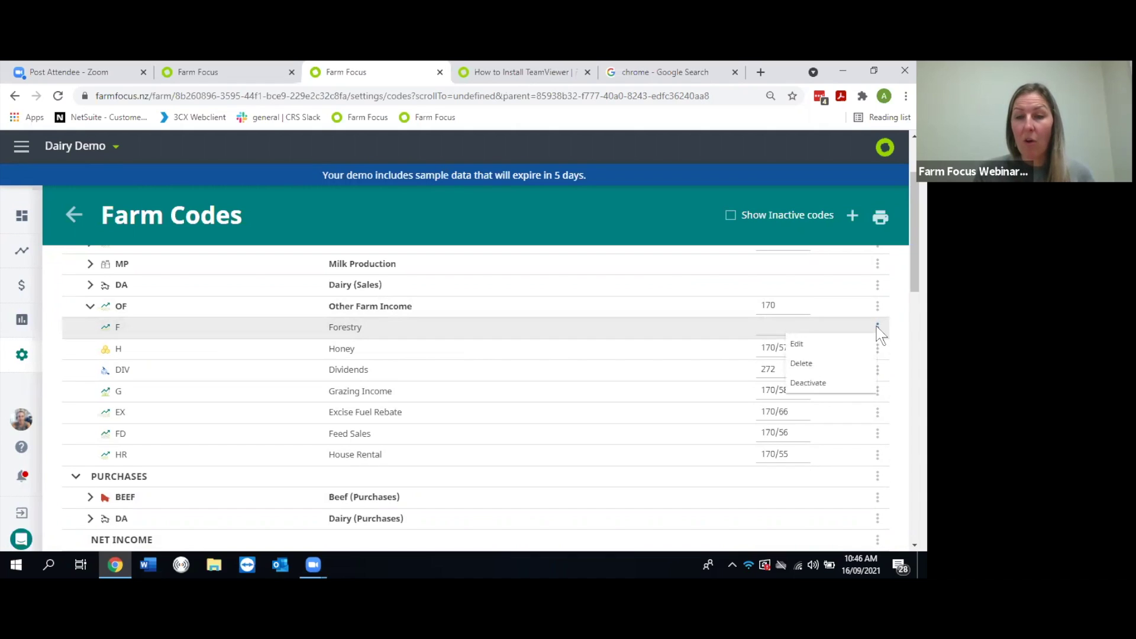
pyautogui.click(822, 383)
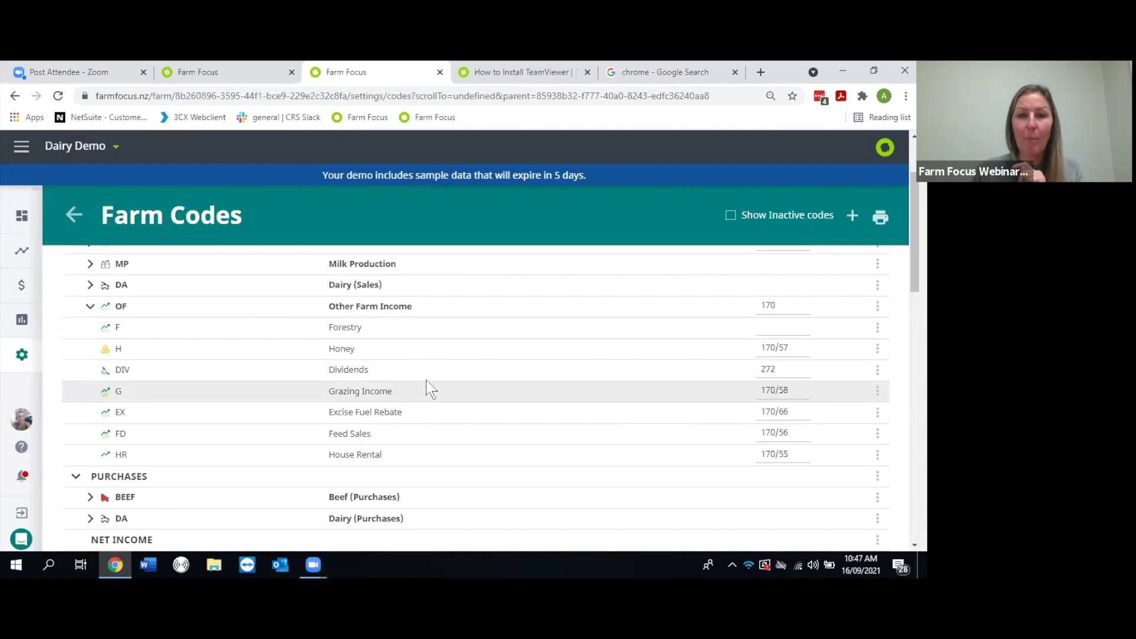
pyautogui.click(729, 216)
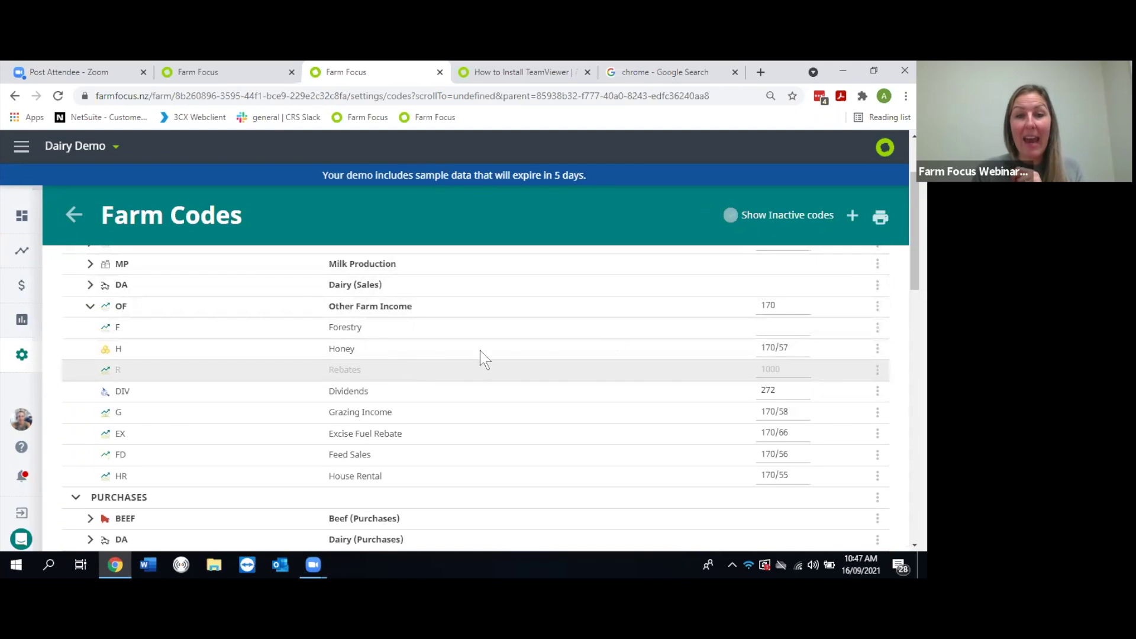
pyautogui.click(878, 329)
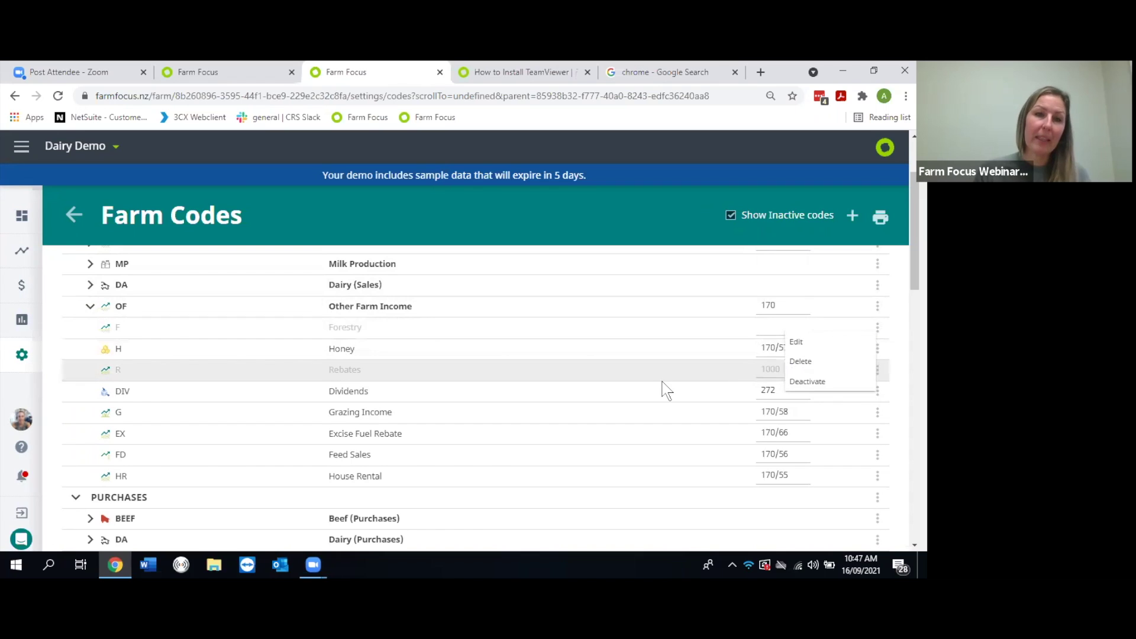
# Step: Collapse and re-expand Other Farm Income, and view the actions available for that category
pyautogui.click(90, 306)
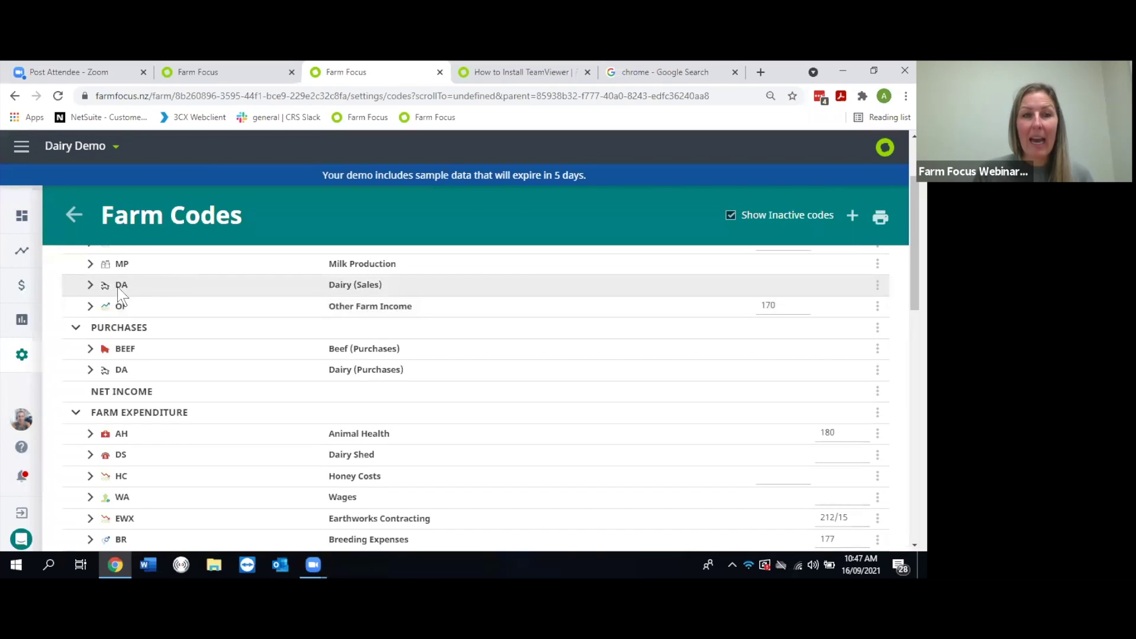
pyautogui.click(90, 306)
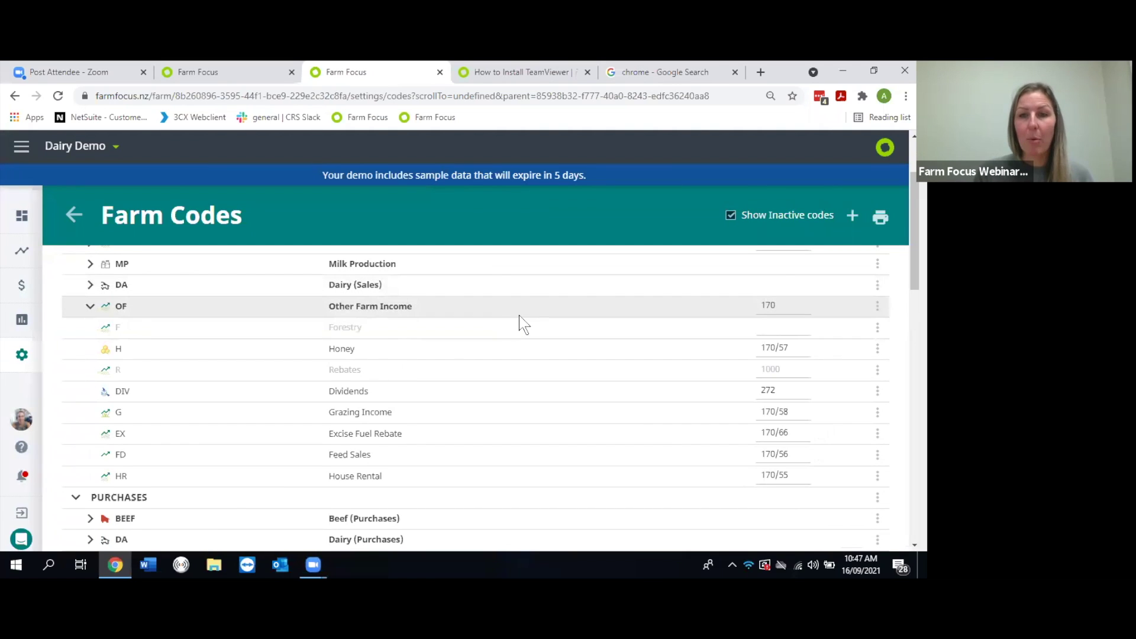
pyautogui.click(877, 307)
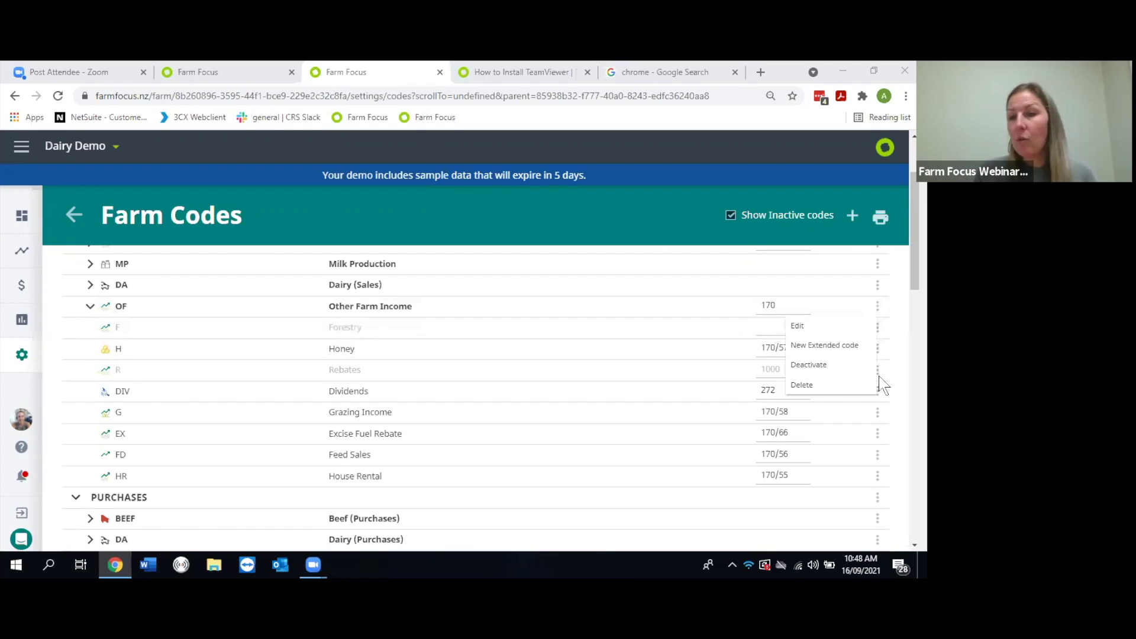
pyautogui.click(710, 312)
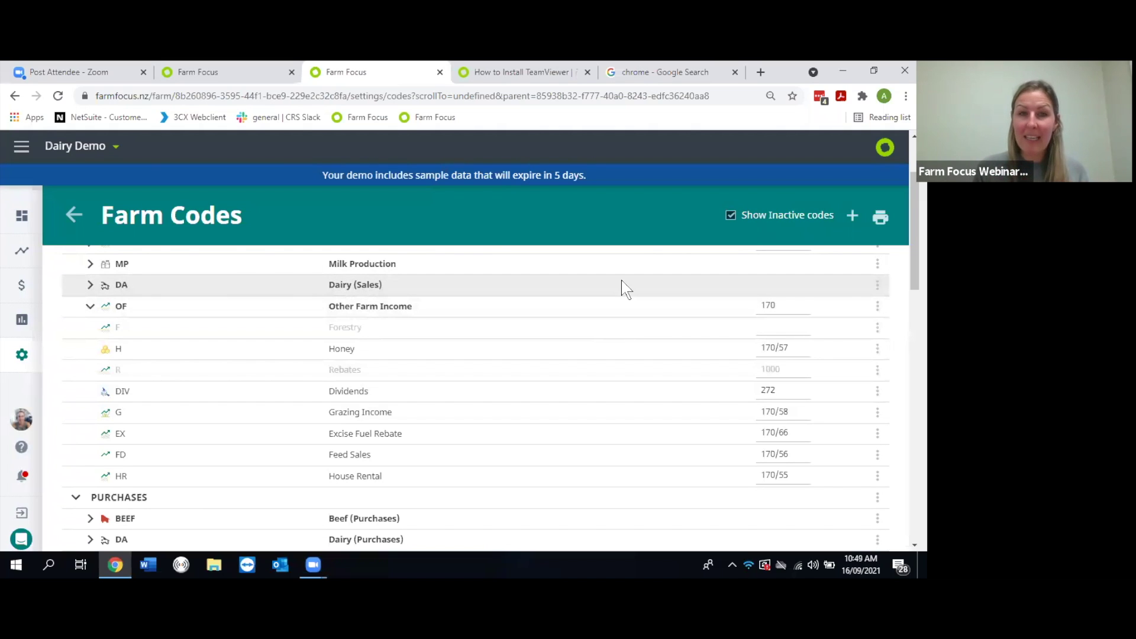
# Step: Expand all farm codes to extended-code level with inactive codes hidden, and start printing the list
pyautogui.scroll(3, 392, 363)
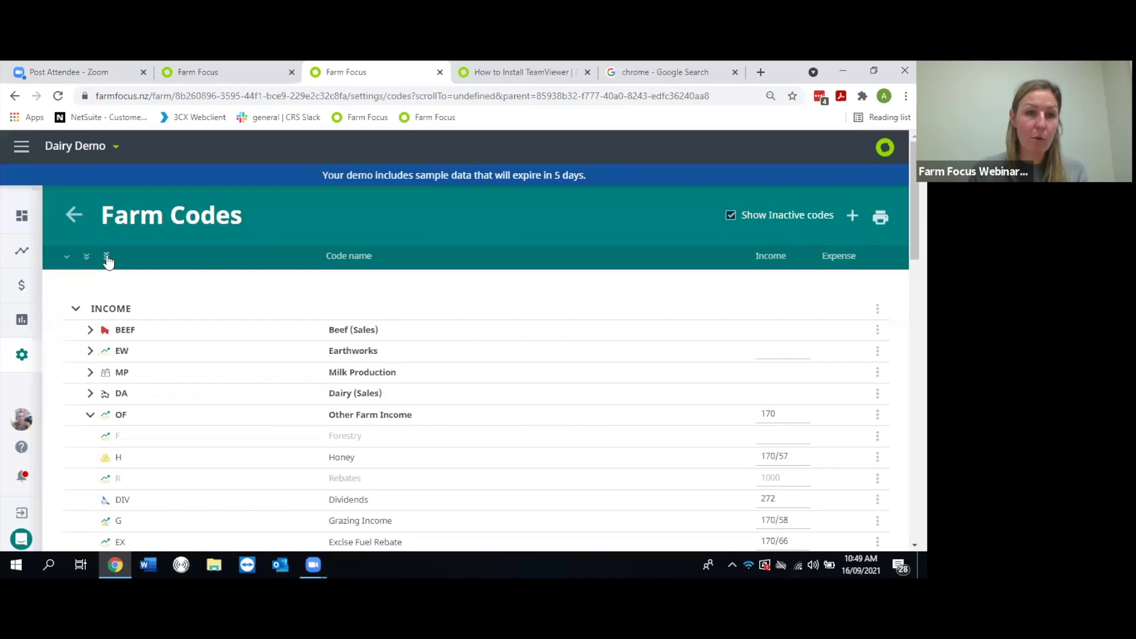
pyautogui.click(107, 257)
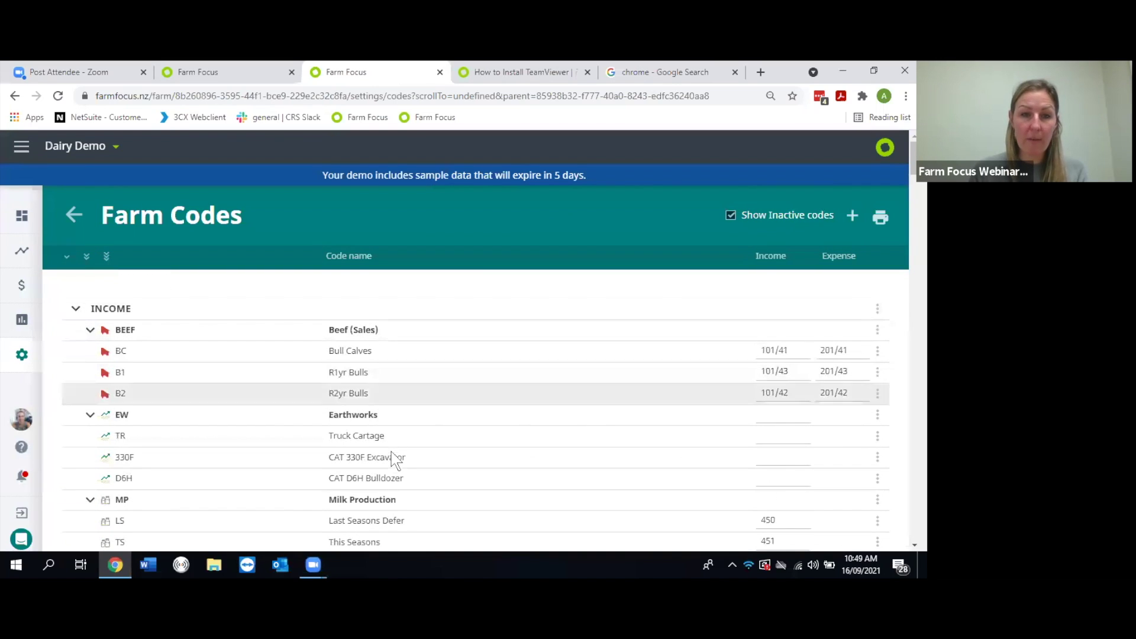
pyautogui.click(728, 216)
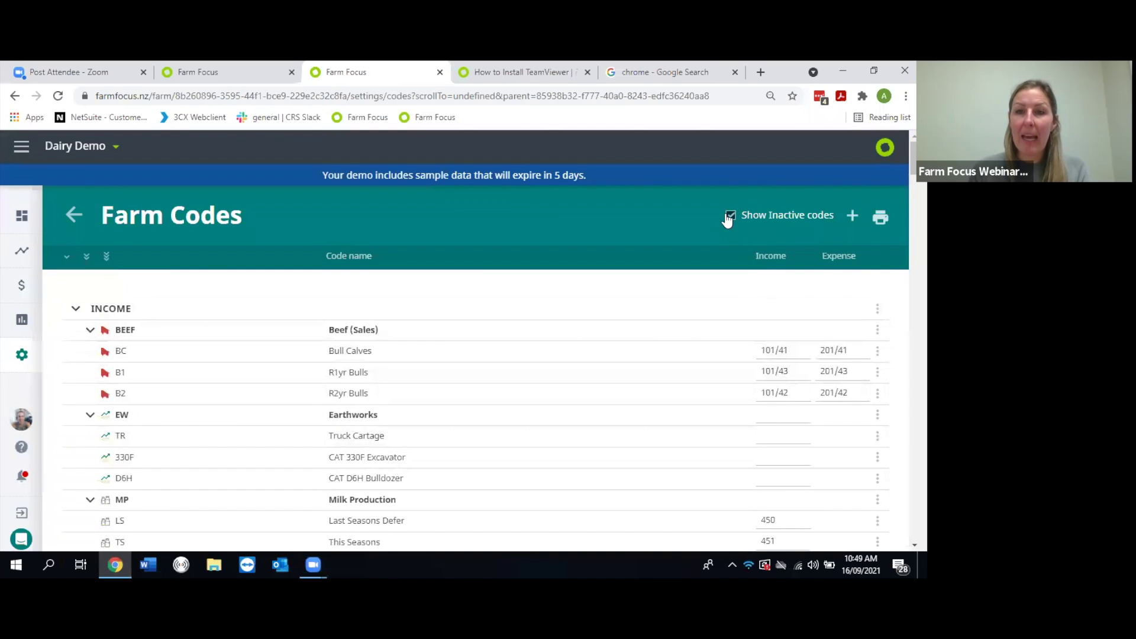
pyautogui.click(880, 217)
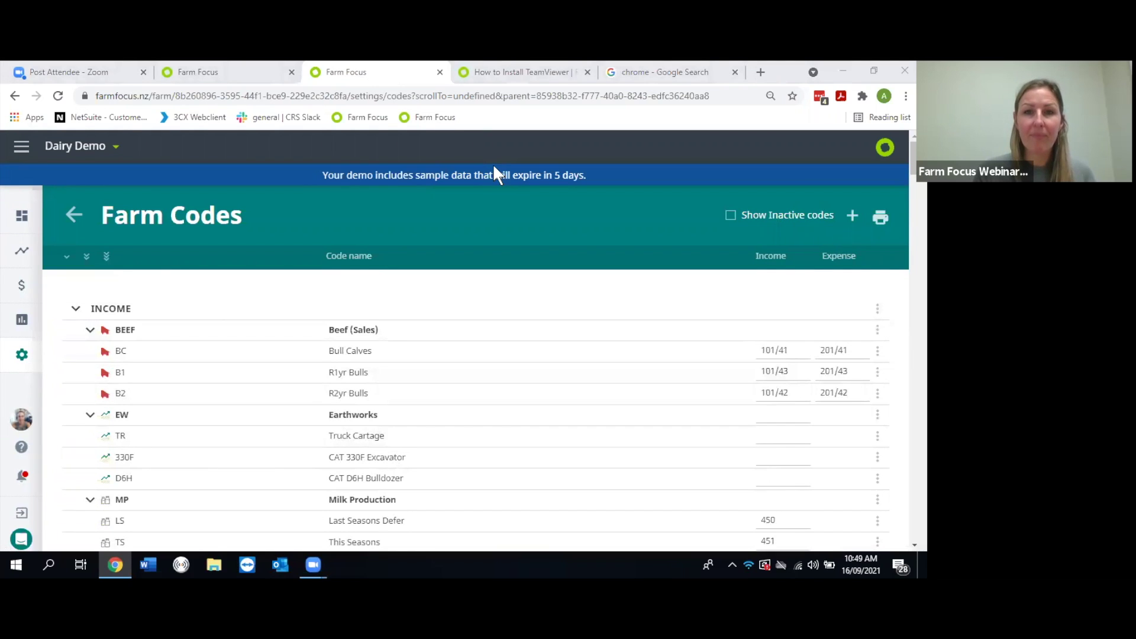
# Step: Leave the farm codes list and open the Bank Accounts settings
pyautogui.click(75, 214)
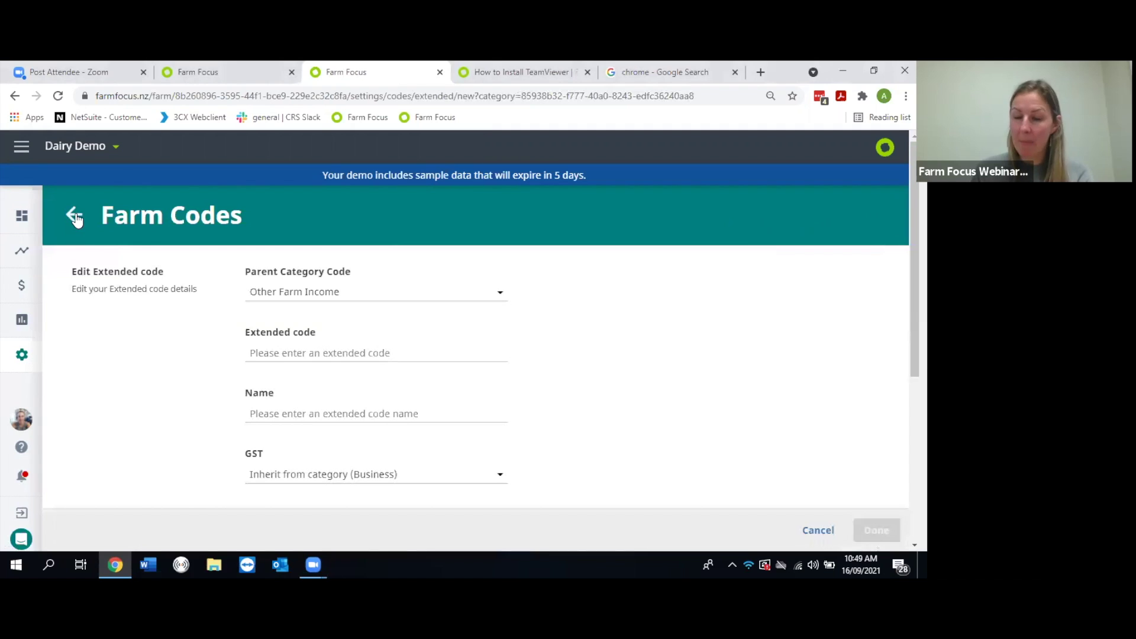
pyautogui.click(75, 215)
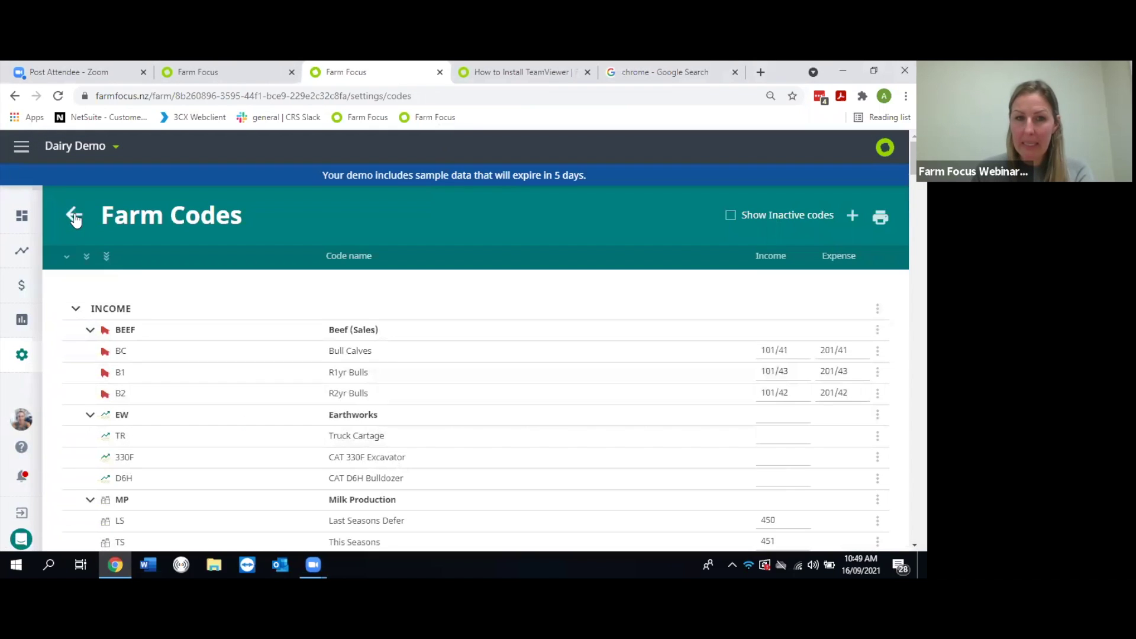
pyautogui.moveTo(22, 354)
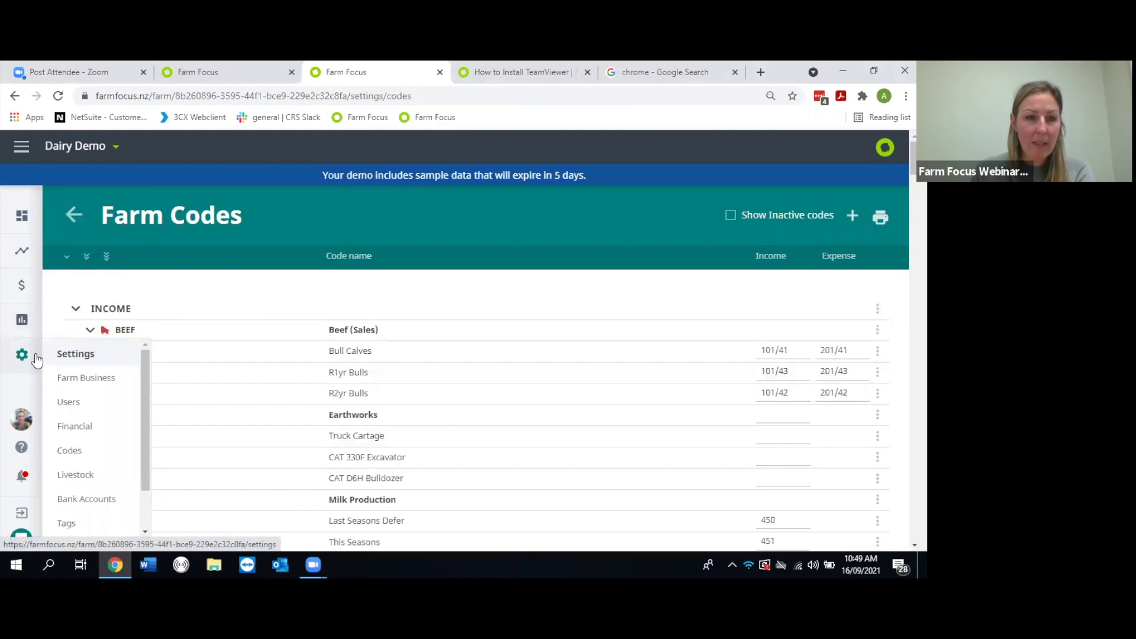
pyautogui.click(105, 500)
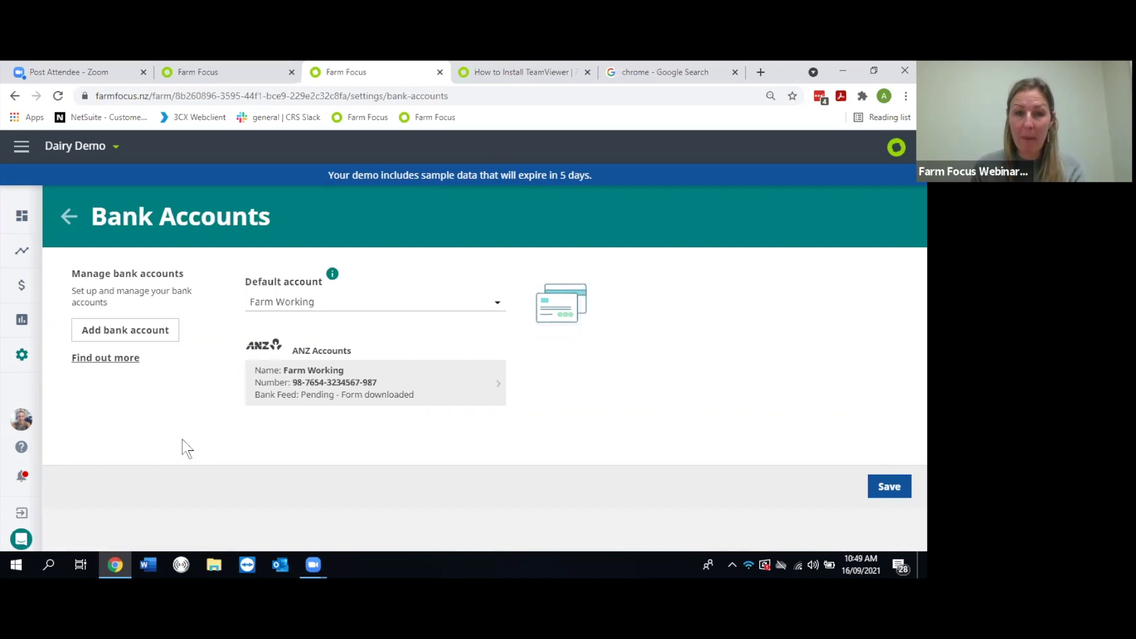
# Step: Open the Farm Working bank account's details and view them through to the Direct bank feed section
pyautogui.click(407, 381)
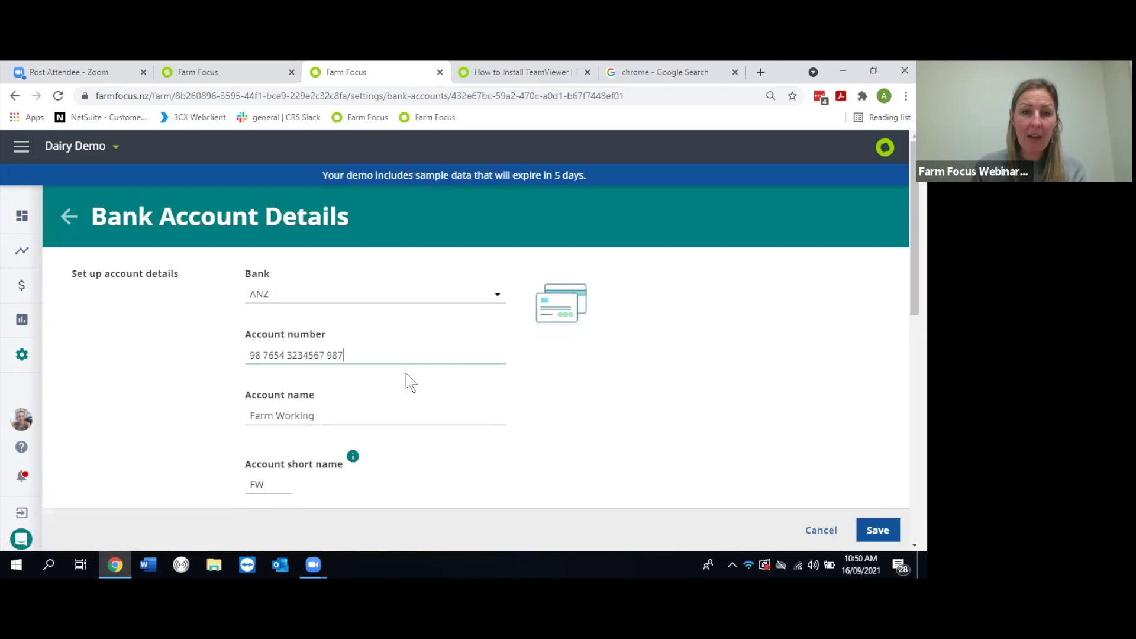
pyautogui.scroll(-4, 406, 374)
pyautogui.scroll(-5, 406, 374)
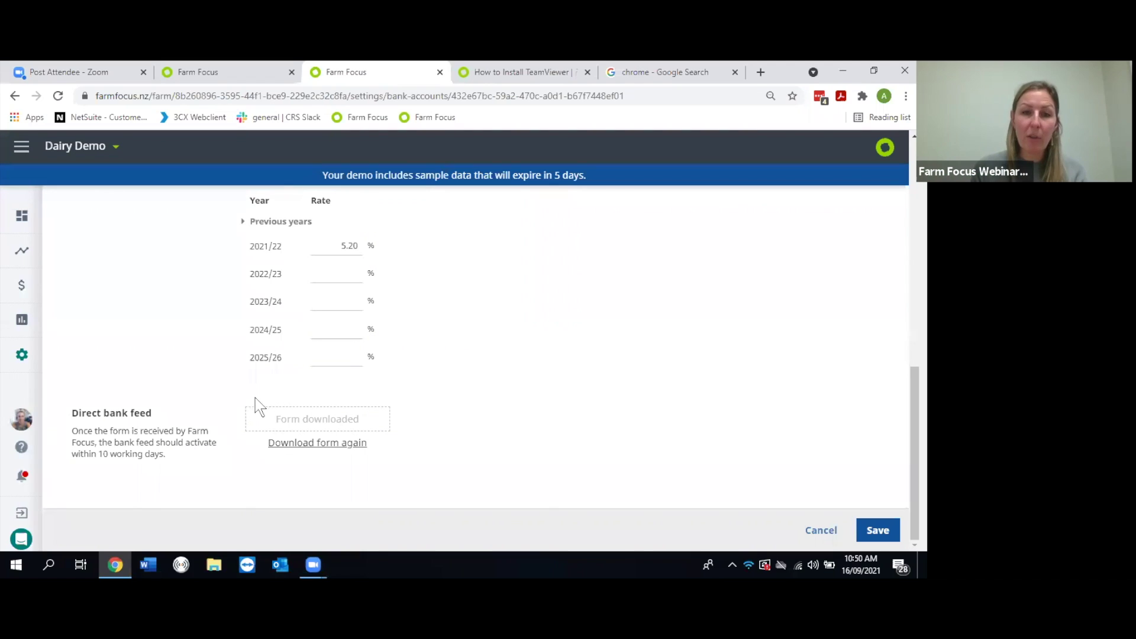
# Step: Reopen the Farm Working account from the Bank Accounts list to review its direct bank feed, and return to the Settings overview
pyautogui.moveTo(22, 355)
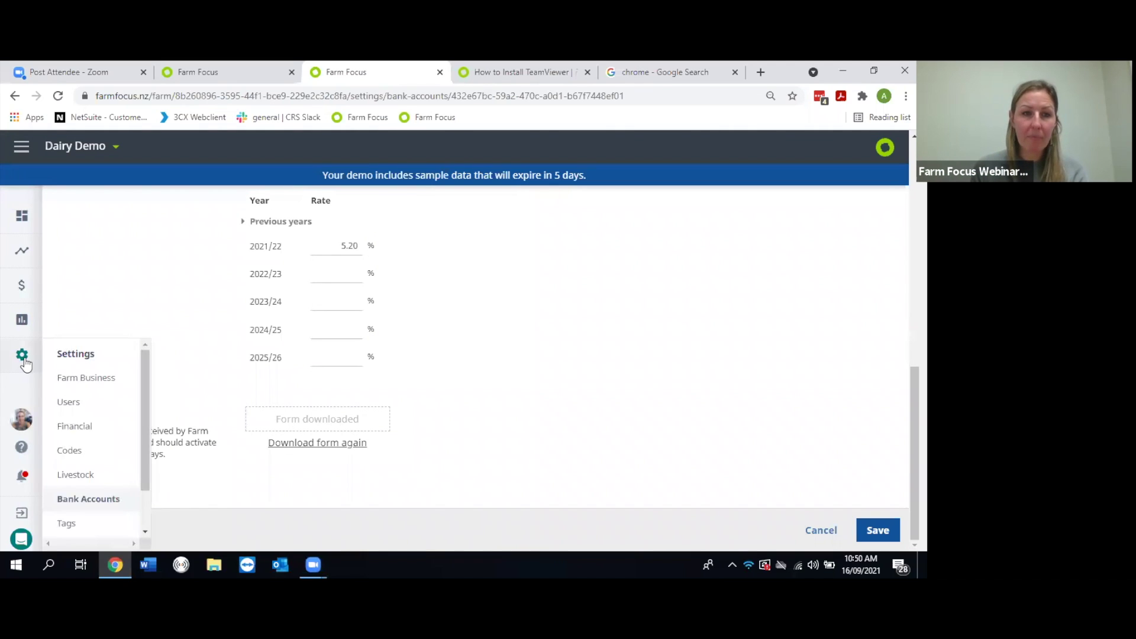
pyautogui.click(88, 500)
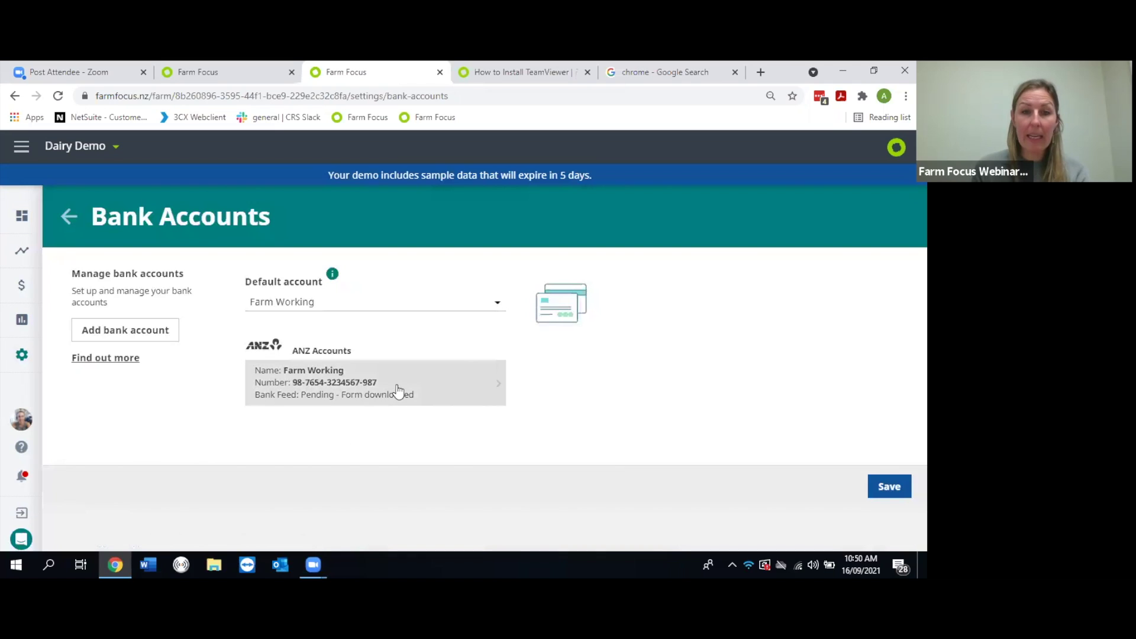
pyautogui.click(397, 386)
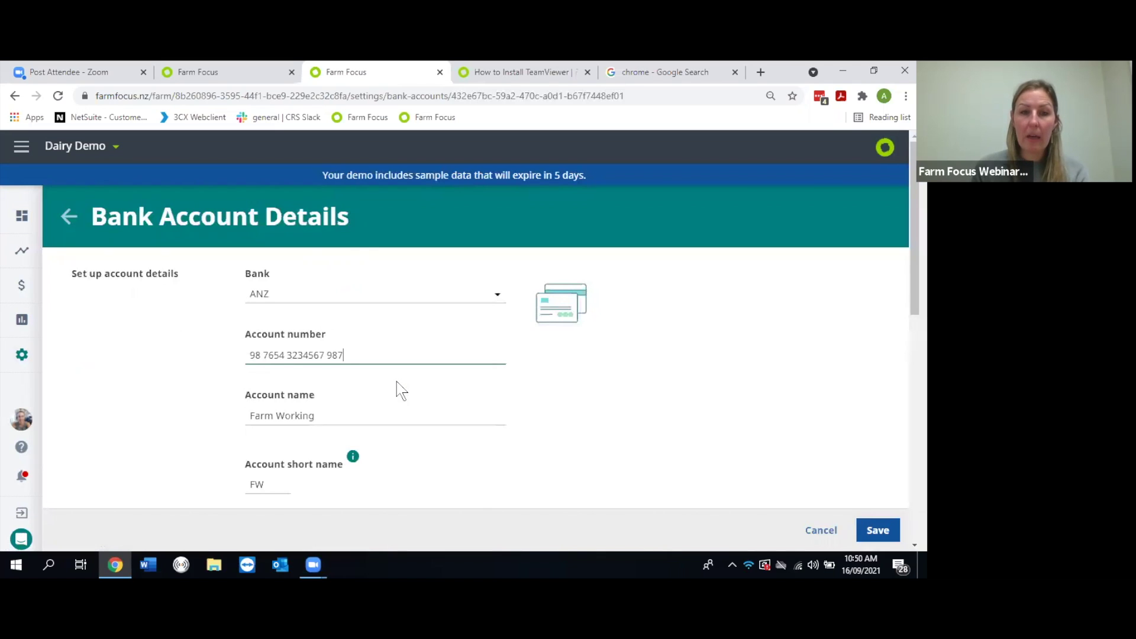
pyautogui.scroll(-10, 396, 381)
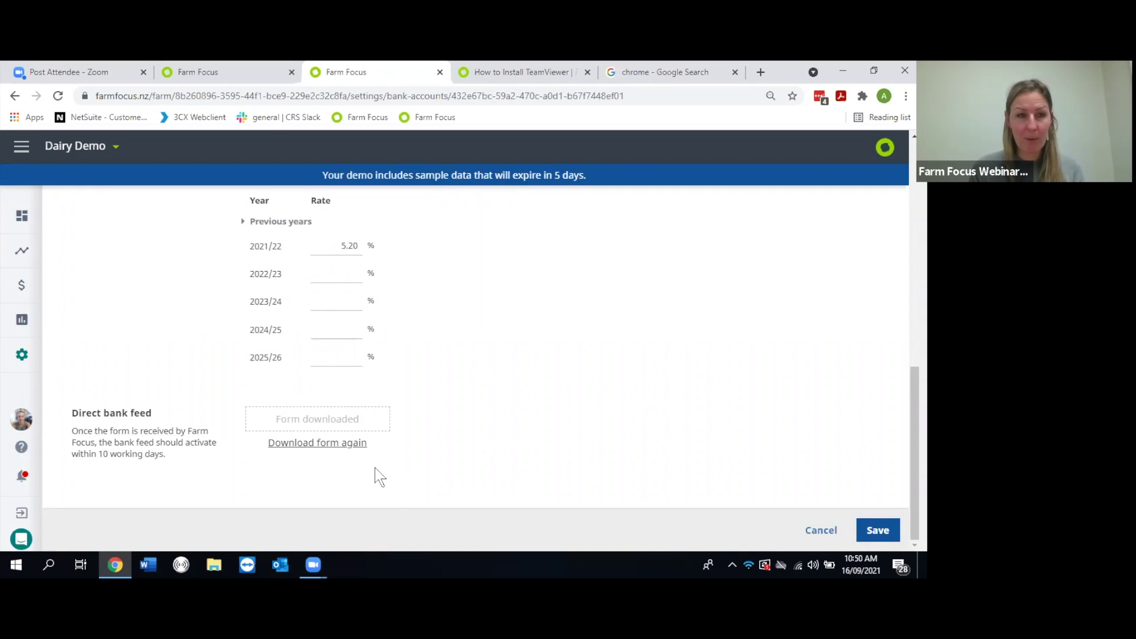
pyautogui.moveTo(21, 355)
pyautogui.click(59, 358)
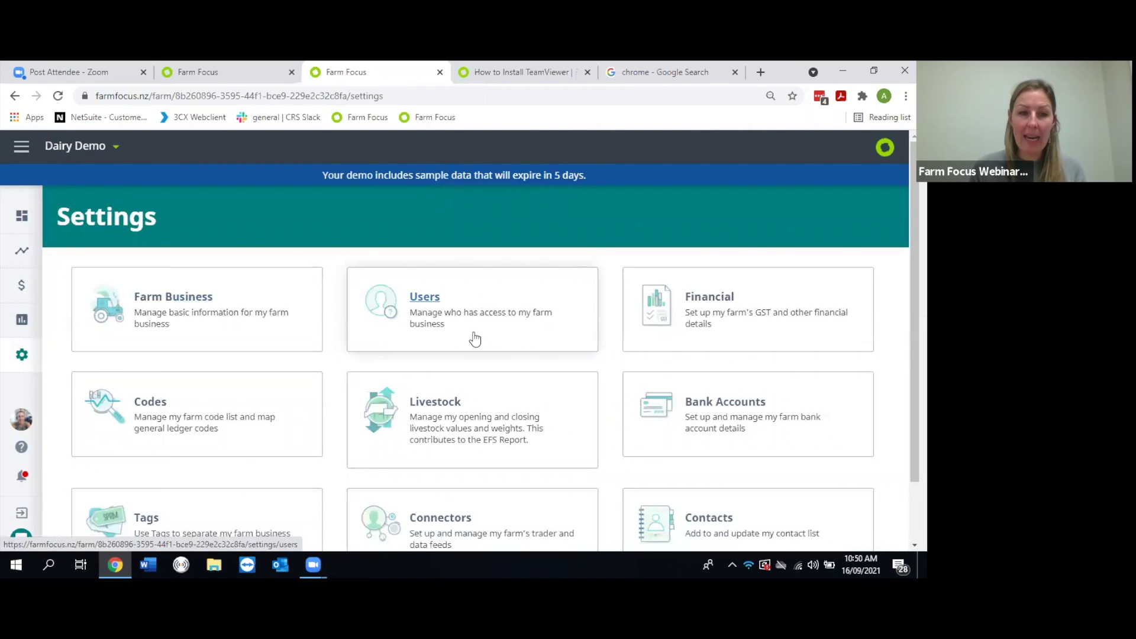
# Step: Open the Connectors settings, view the invoice scanner connection page, and return to the Settings overview
pyautogui.scroll(-1, 470, 340)
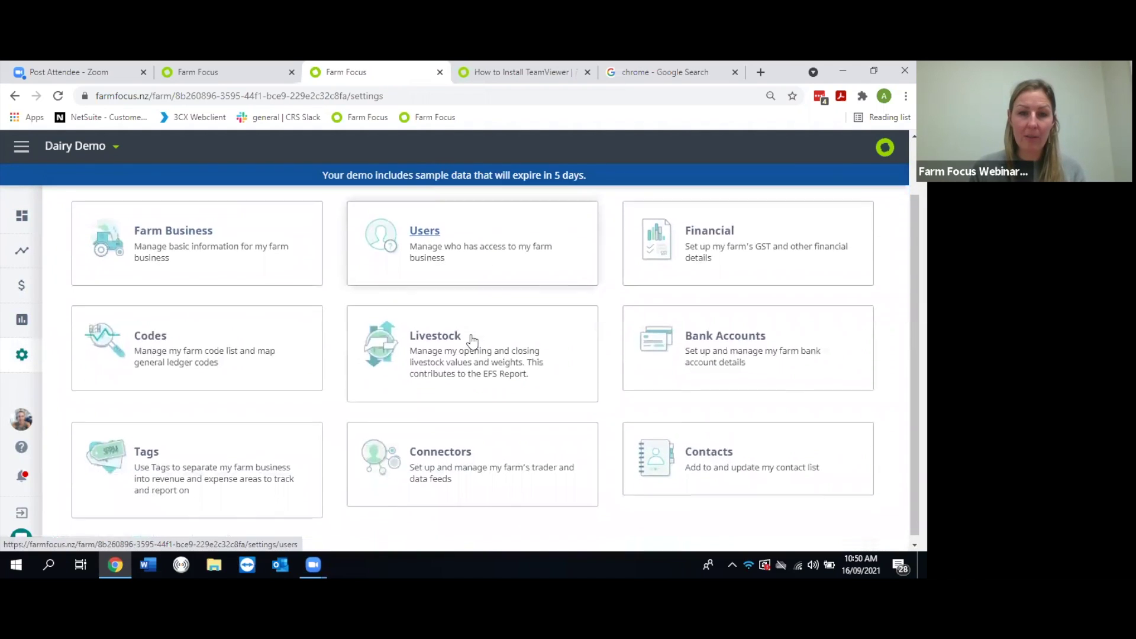
pyautogui.click(468, 443)
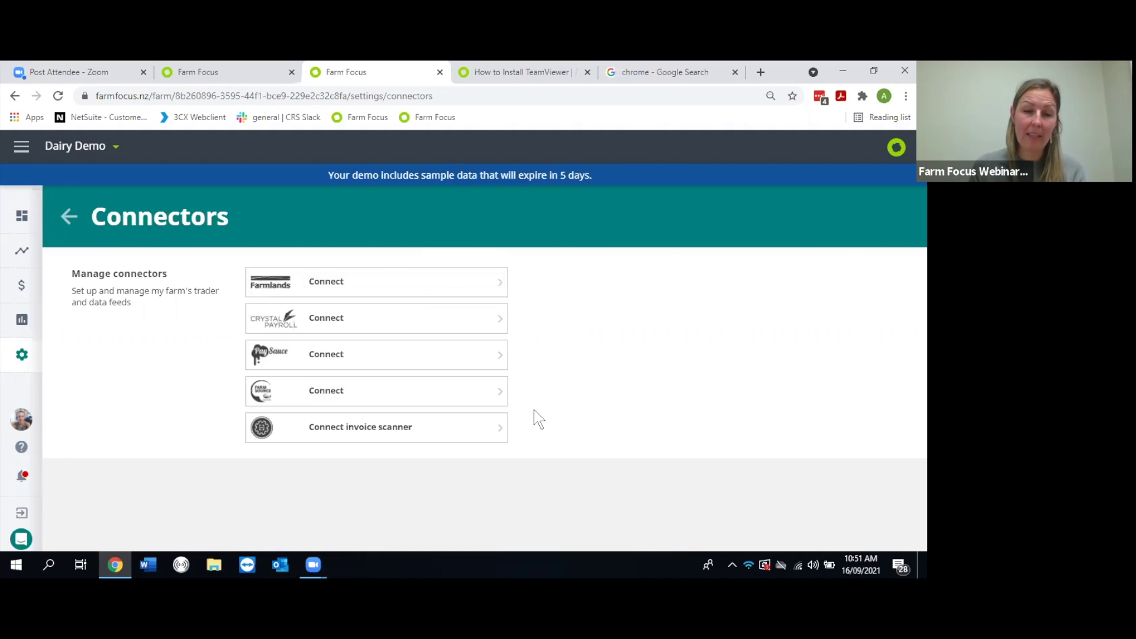
pyautogui.click(394, 447)
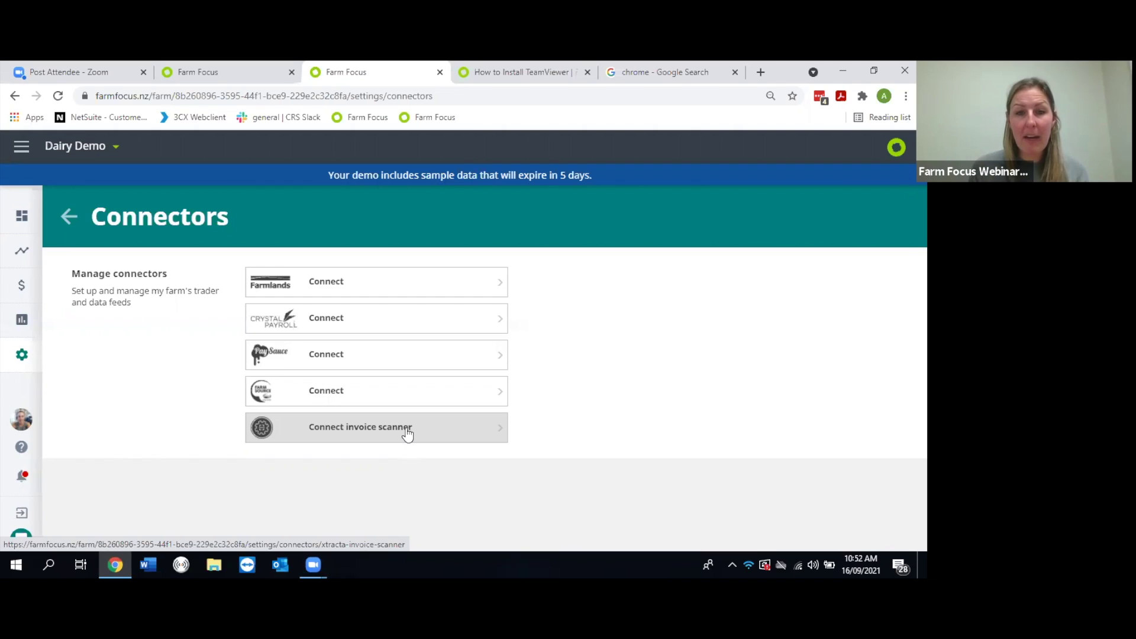
pyautogui.click(406, 430)
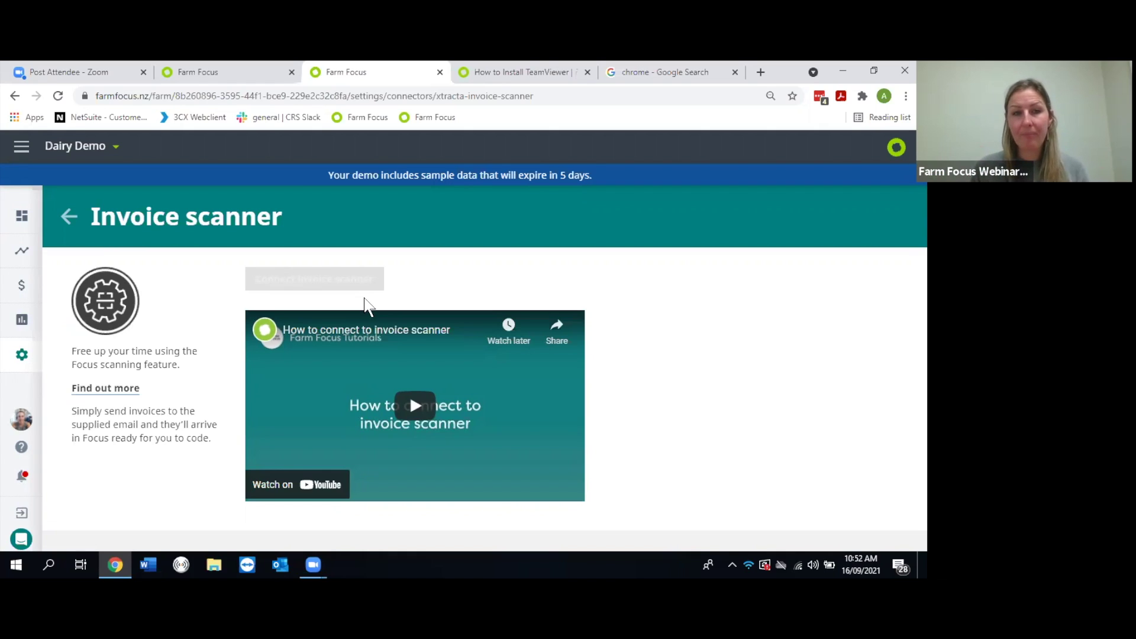
pyautogui.click(70, 220)
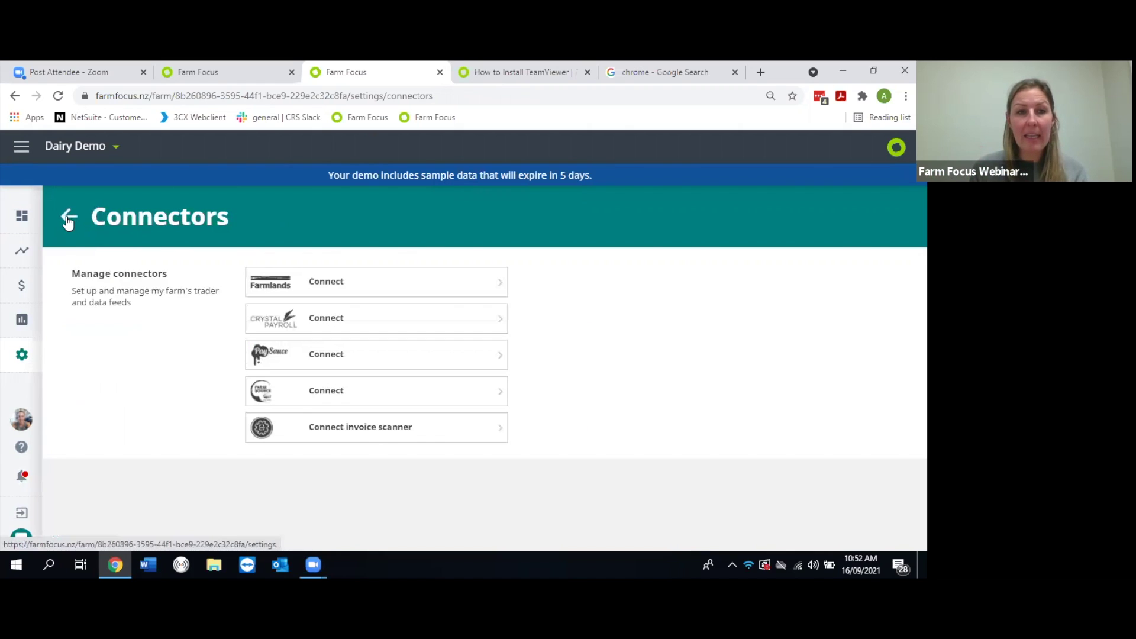
pyautogui.click(69, 220)
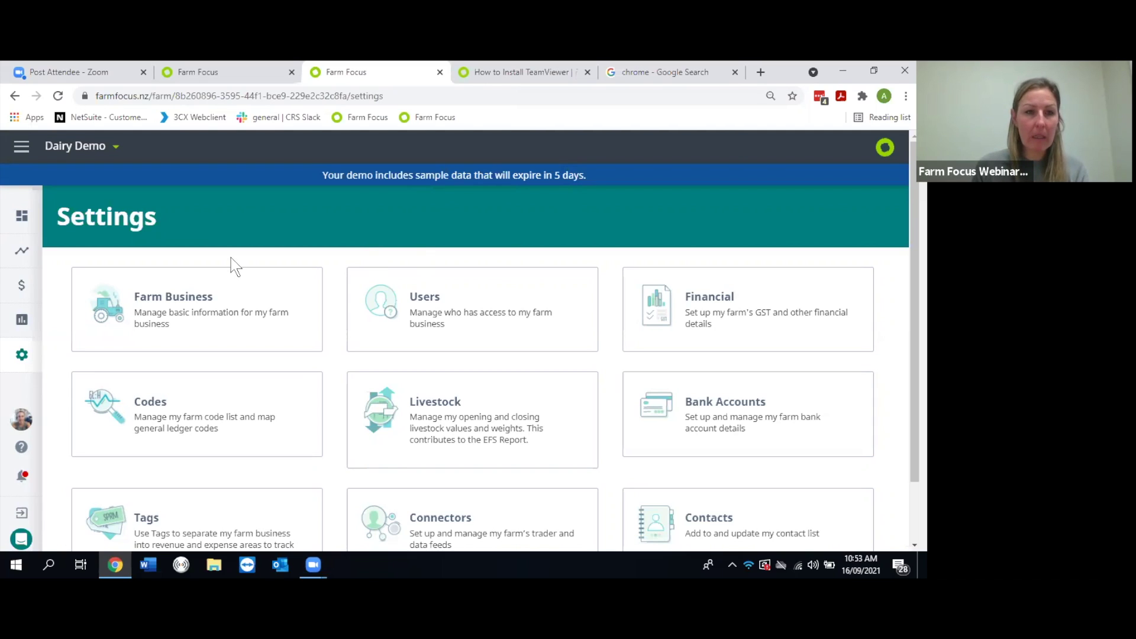
# Step: Open Actuals, view the bank transaction import page and its file chooser, and return to the Needs Action list
pyautogui.moveTo(19, 288)
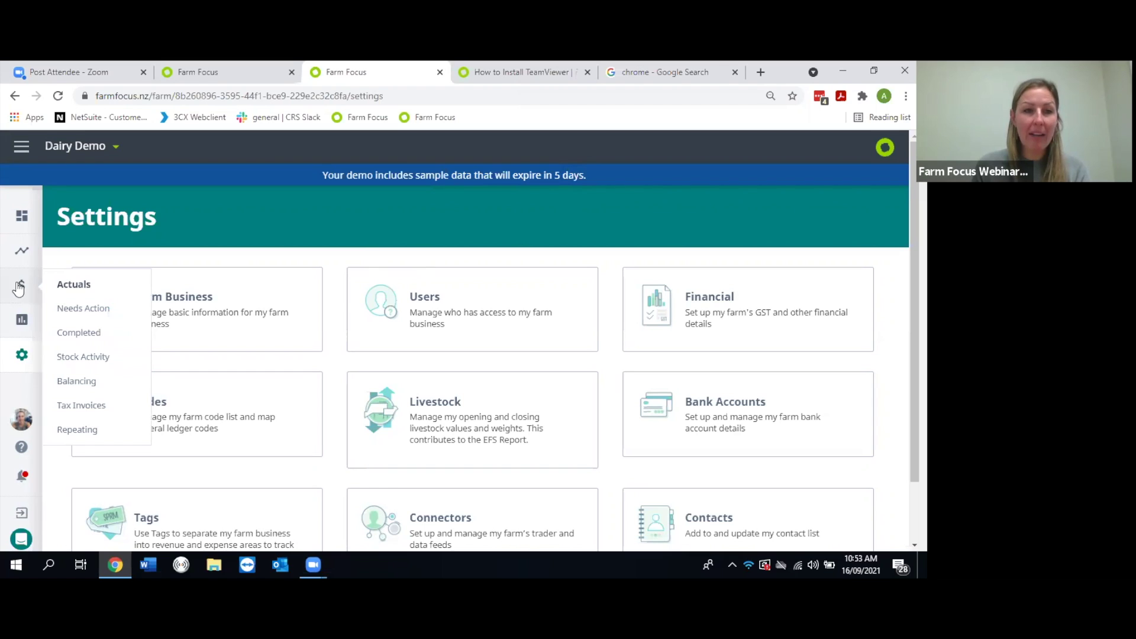
pyautogui.click(19, 288)
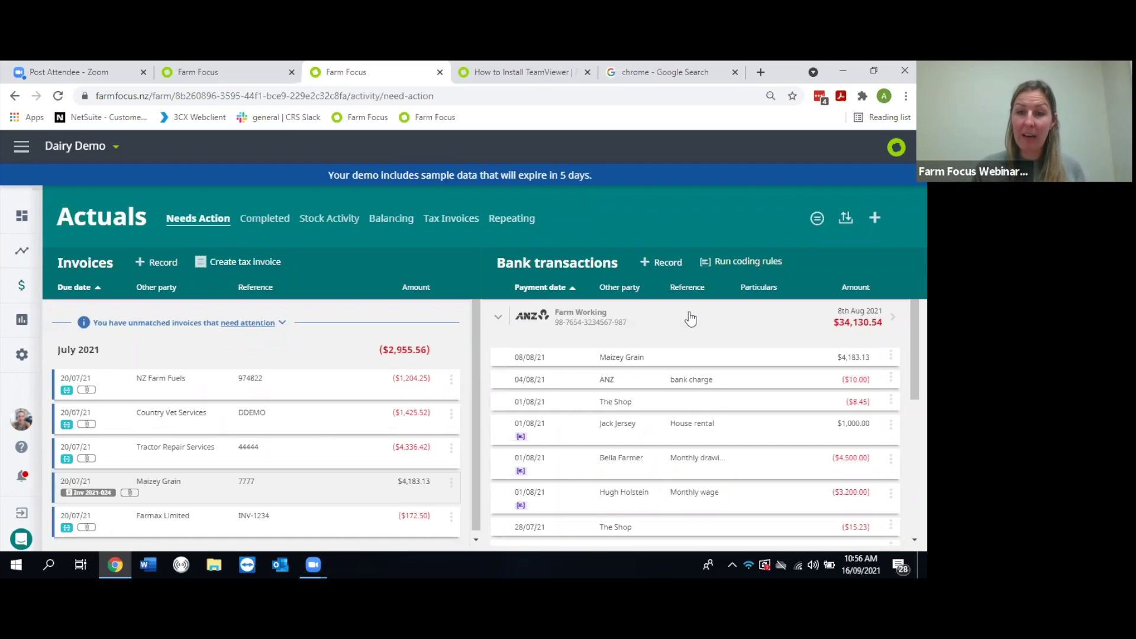
pyautogui.click(847, 225)
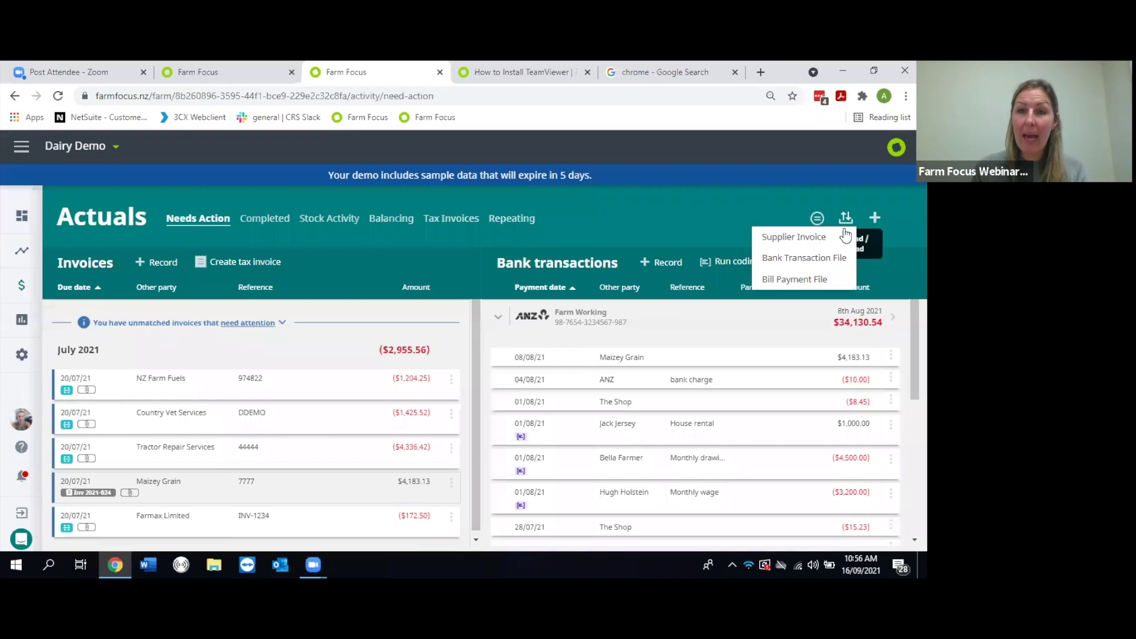
pyautogui.click(827, 260)
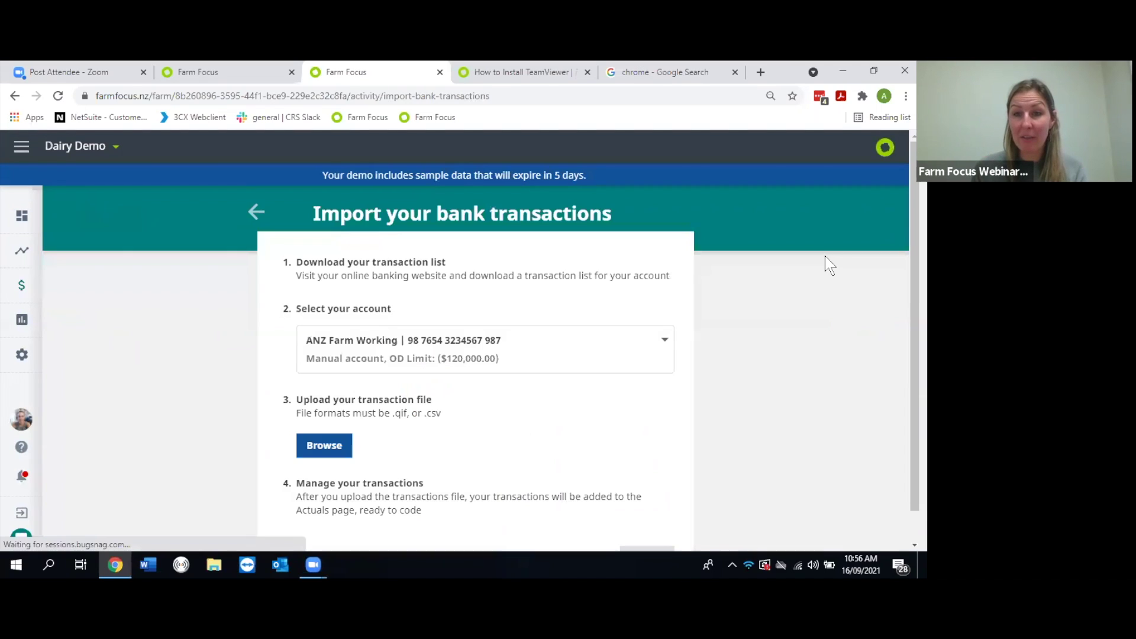
pyautogui.click(325, 447)
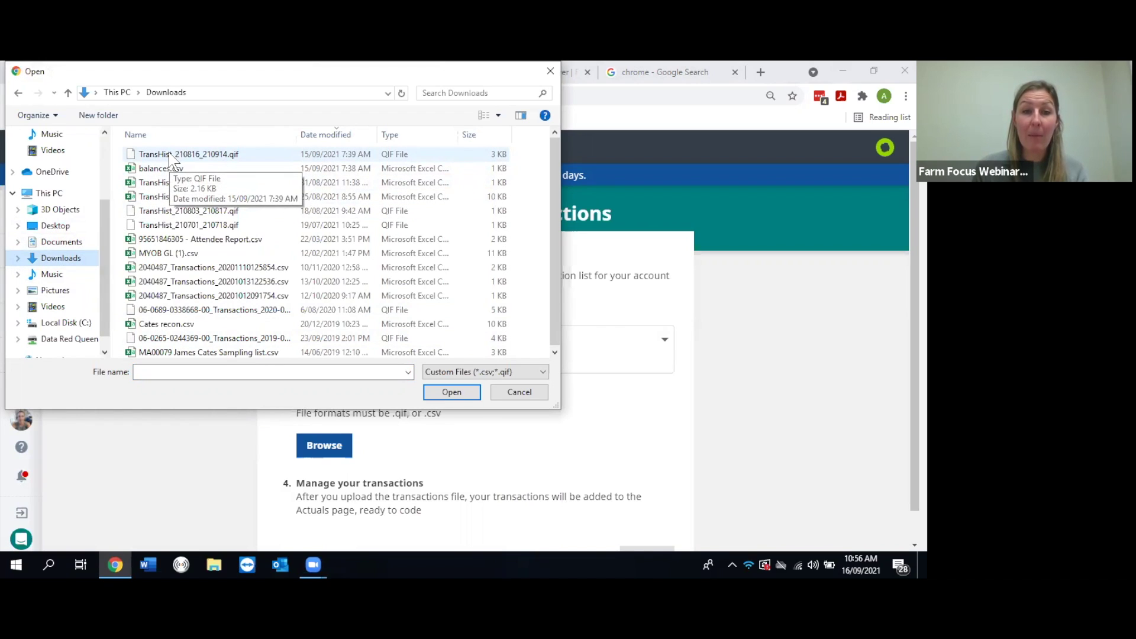
pyautogui.click(519, 391)
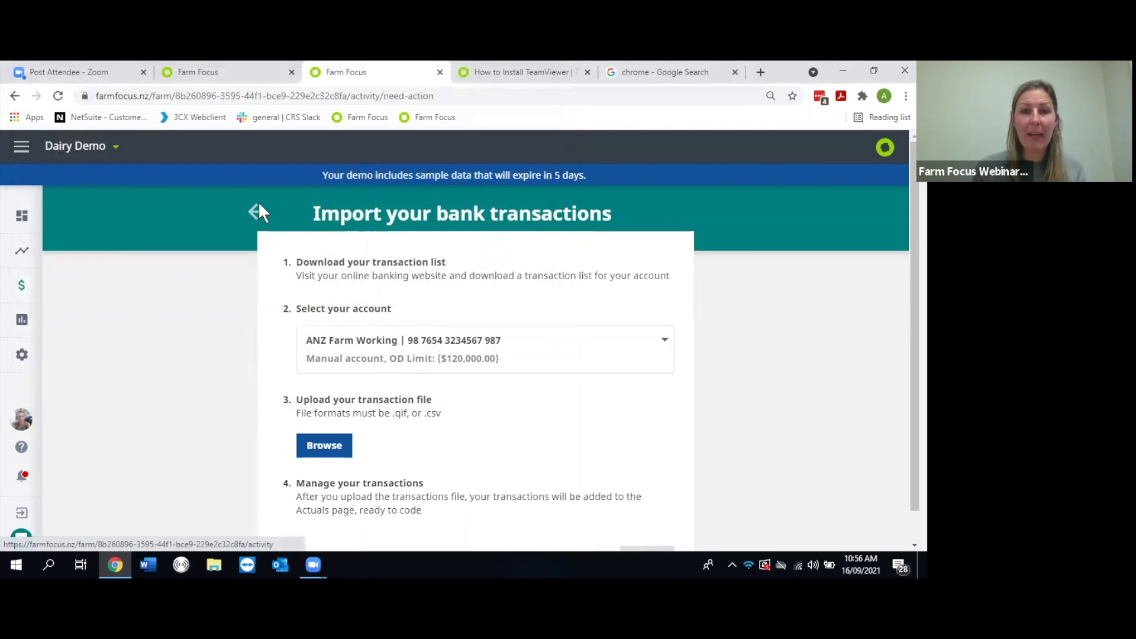
pyautogui.click(256, 212)
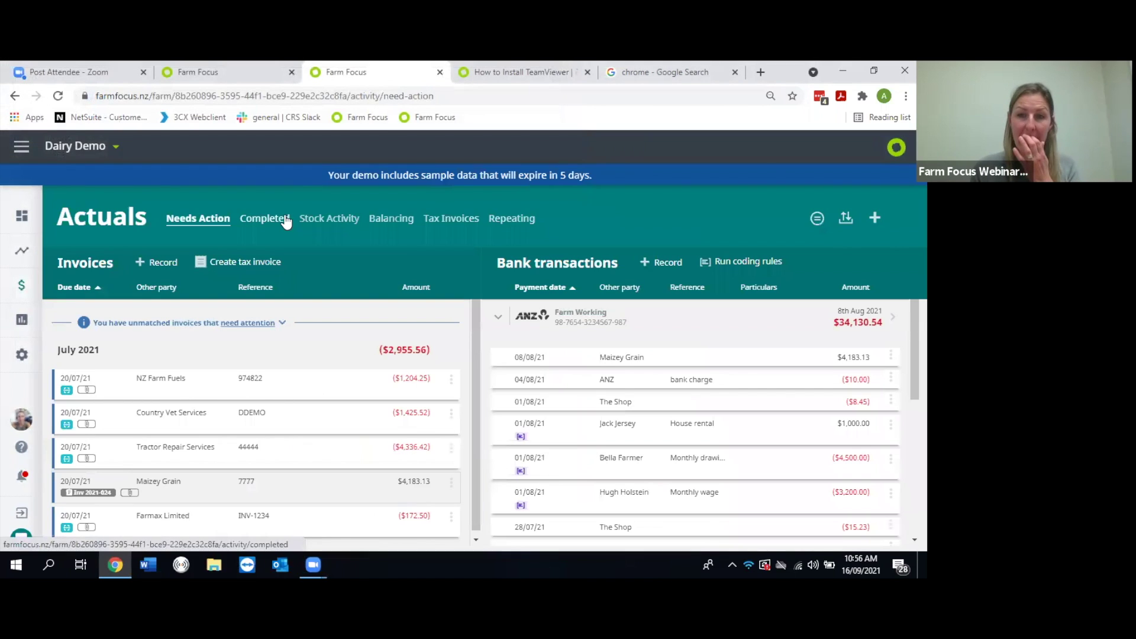
# Step: Try to import TransHist_210816_210914.qif from Downloads as bank transactions for the ANZ Farm Working account, and cancel the import
pyautogui.click(845, 224)
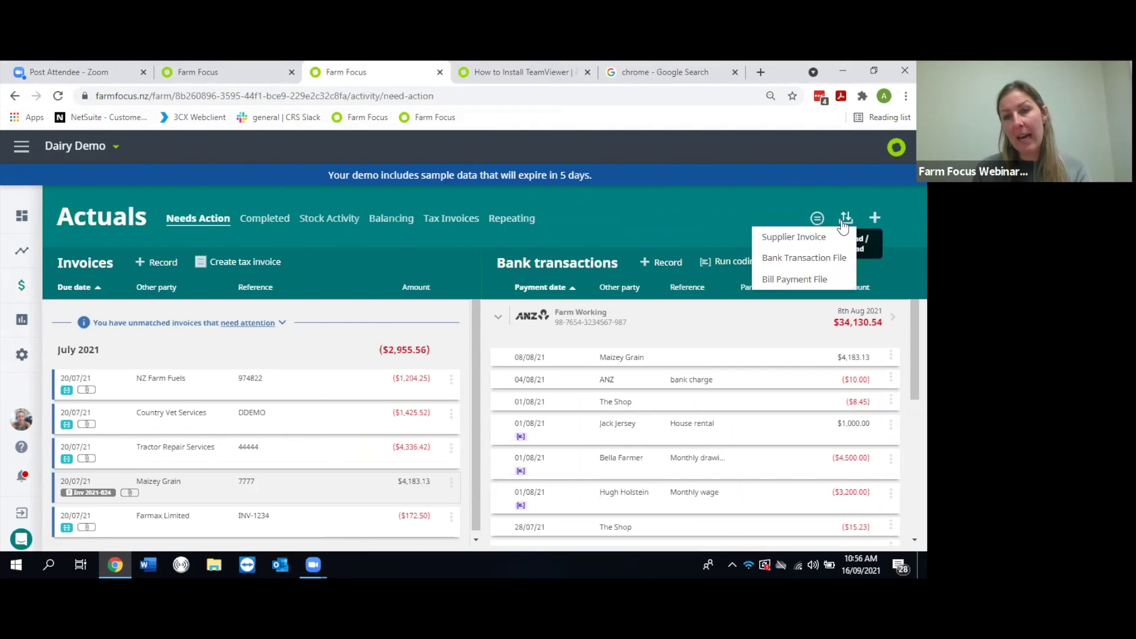
pyautogui.click(829, 259)
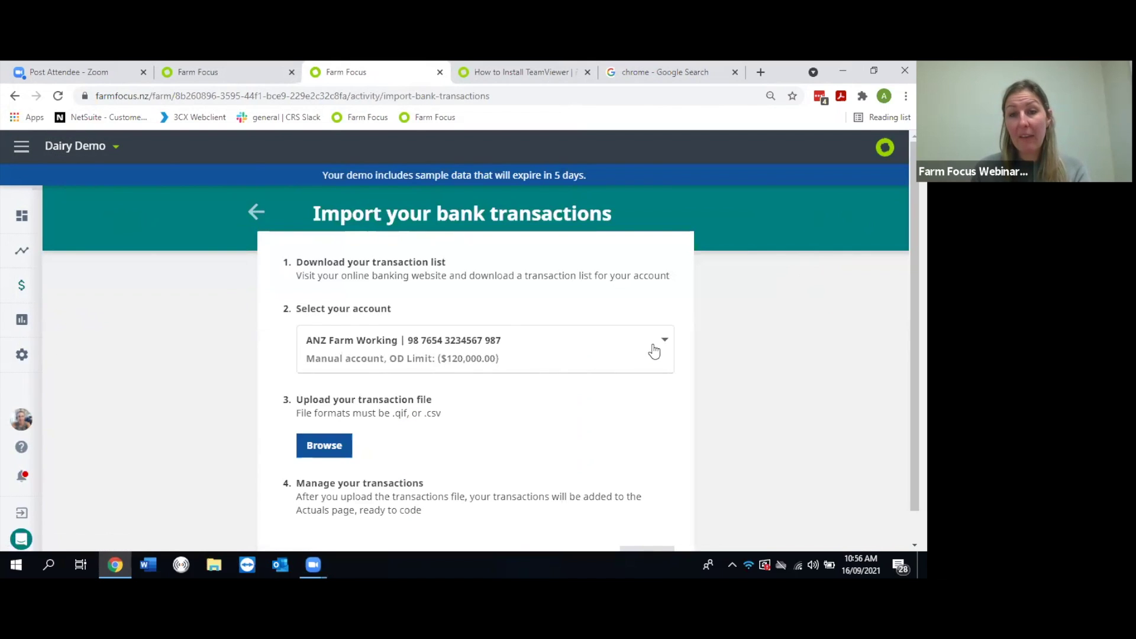
pyautogui.click(665, 342)
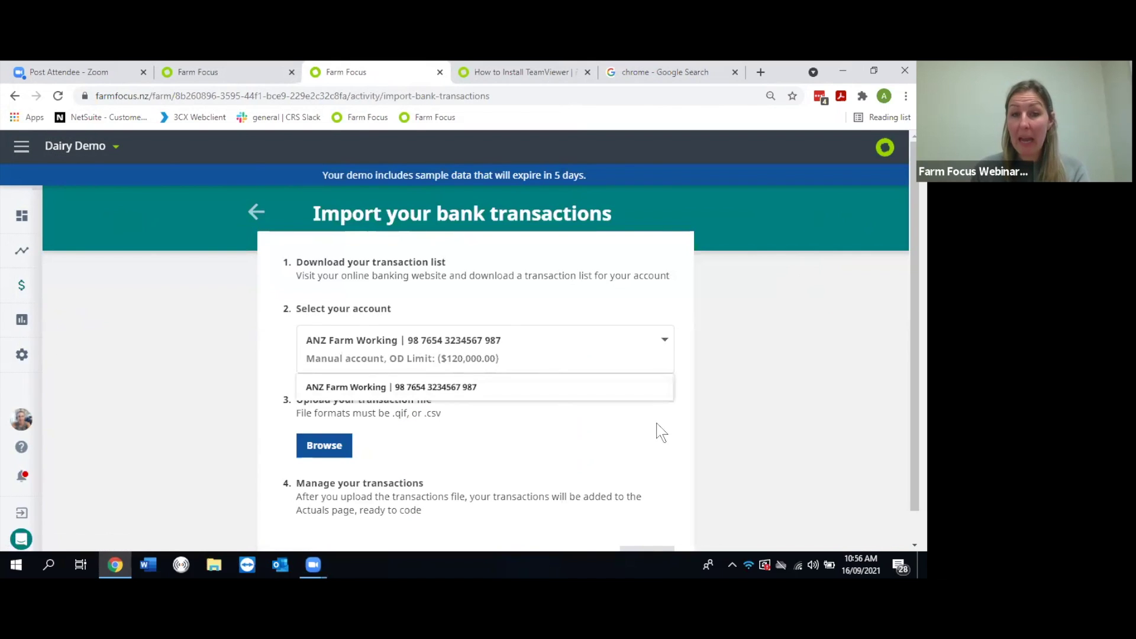
pyautogui.click(665, 343)
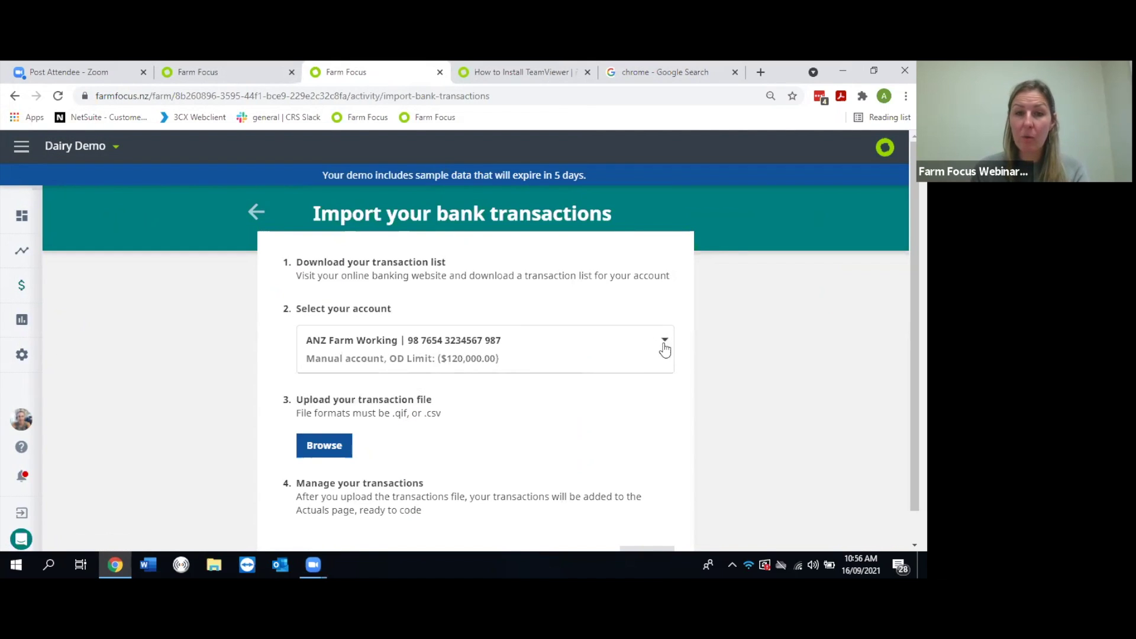
pyautogui.click(338, 459)
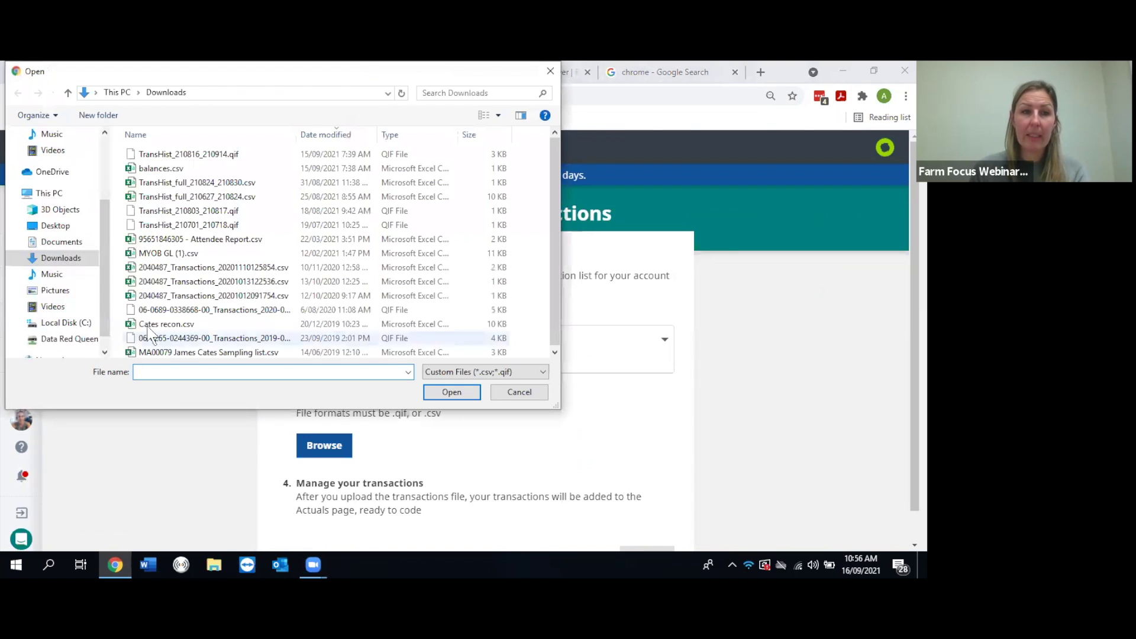
pyautogui.click(65, 260)
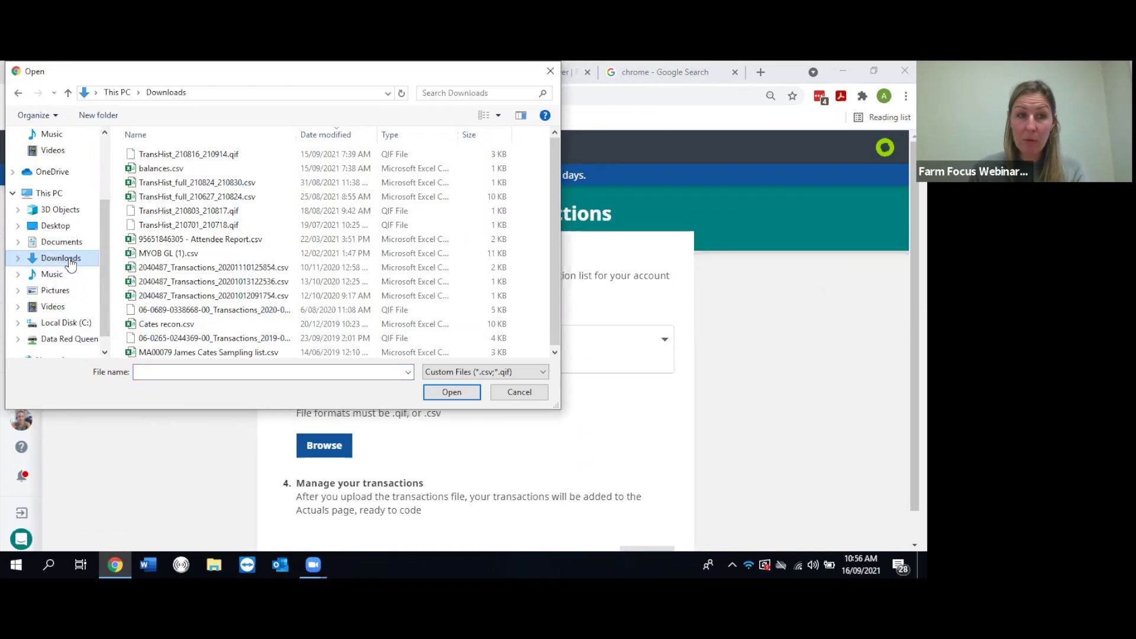
pyautogui.click(189, 154)
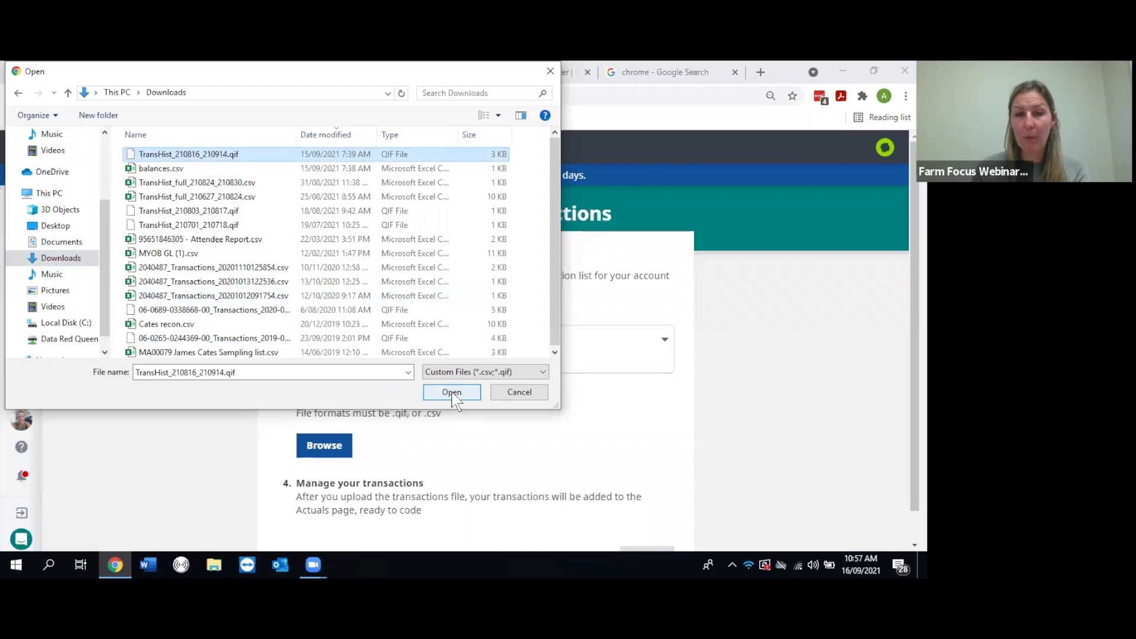
pyautogui.click(519, 390)
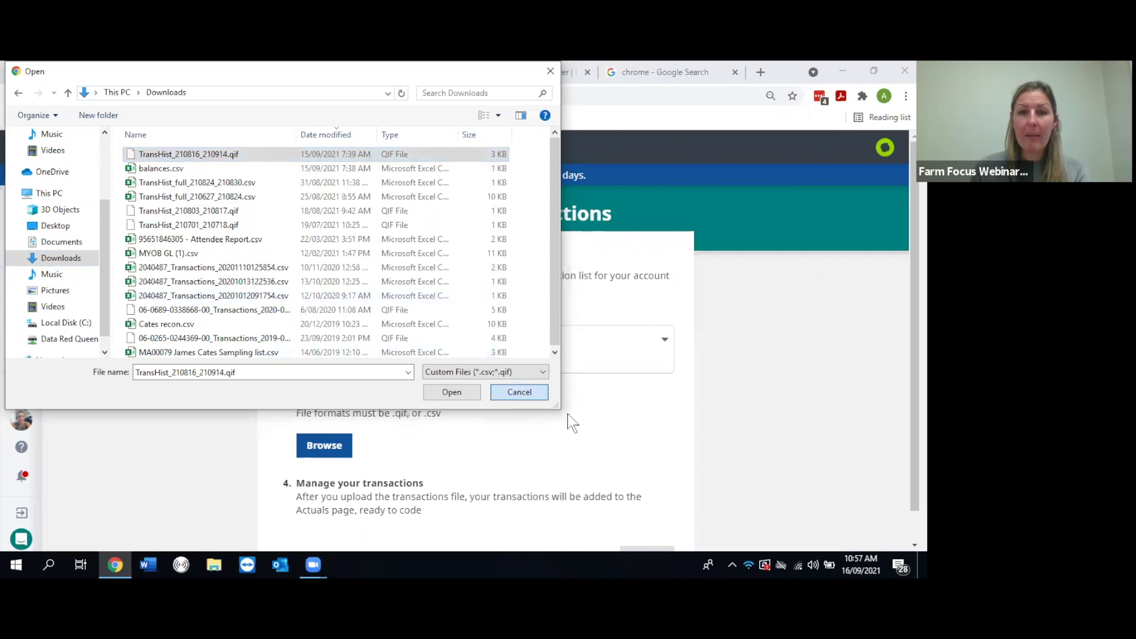
pyautogui.scroll(-1, 577, 449)
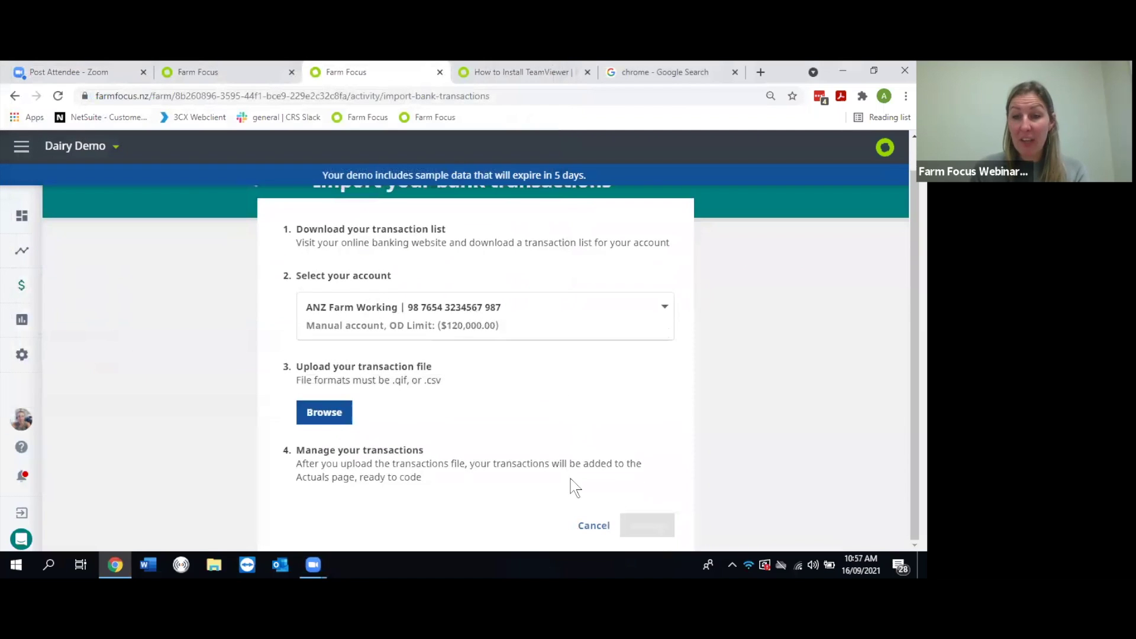
pyautogui.click(586, 526)
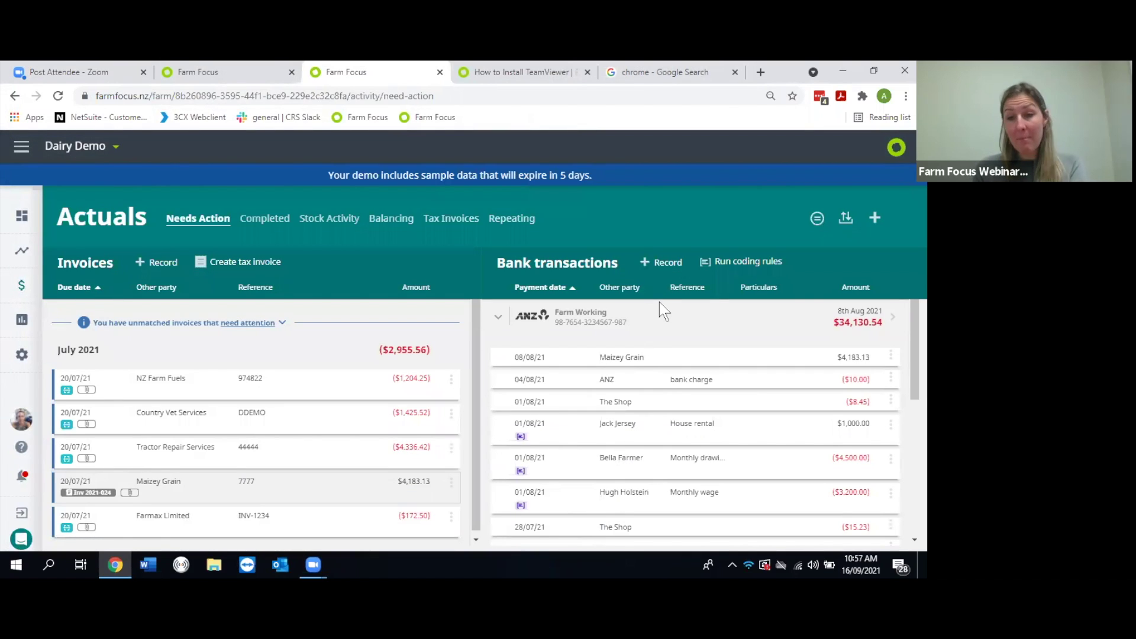
# Step: View the options for recording a bank transaction and the Farm Working account's balancing timeline, and return to Needs Action
pyautogui.click(672, 268)
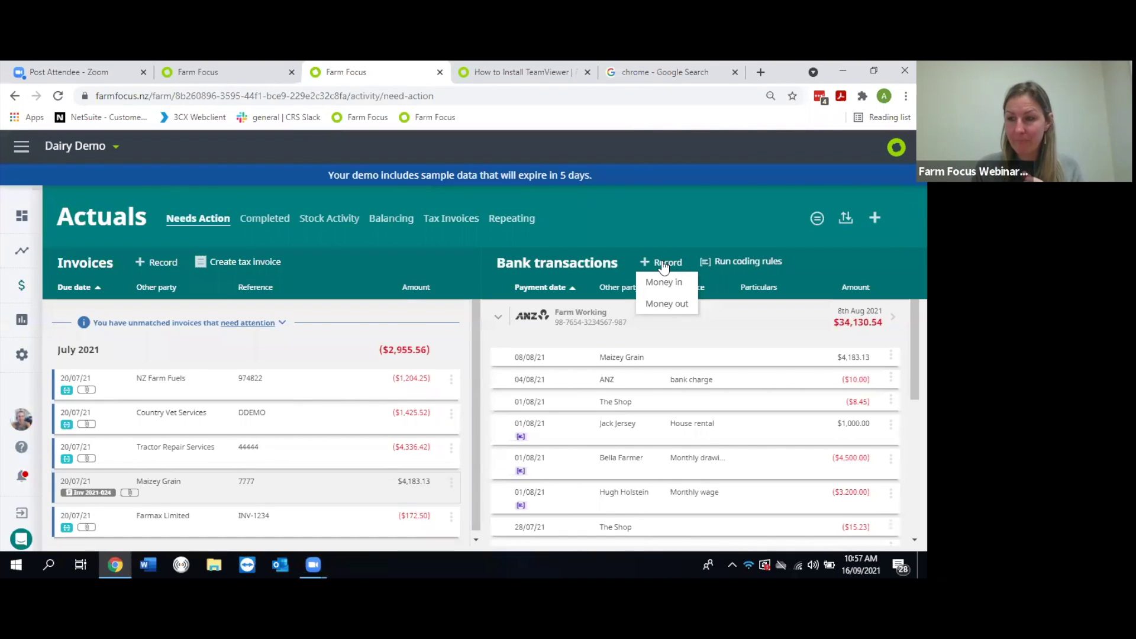
pyautogui.click(742, 322)
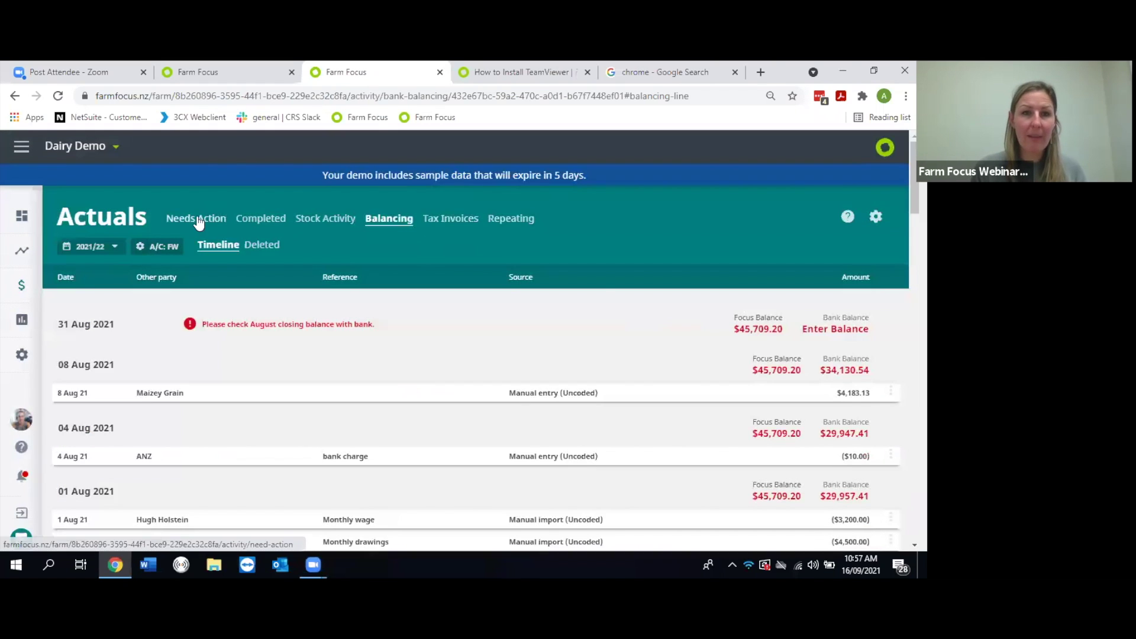
pyautogui.click(197, 219)
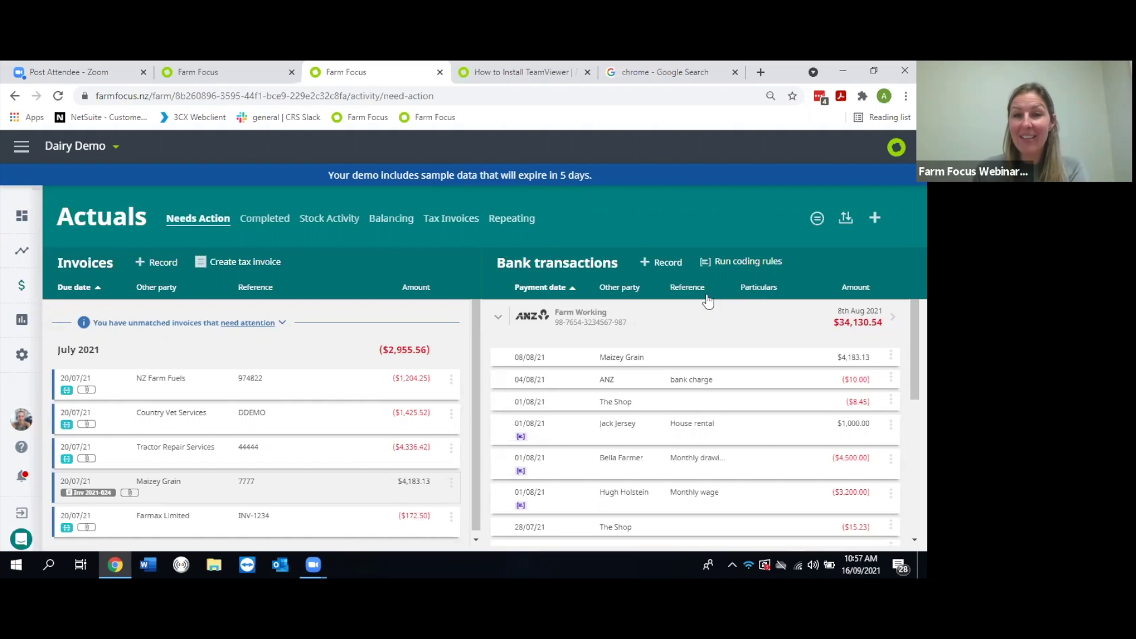
# Step: Review the bank transactions sorted by other party, by amount, and by payment date
pyautogui.click(629, 289)
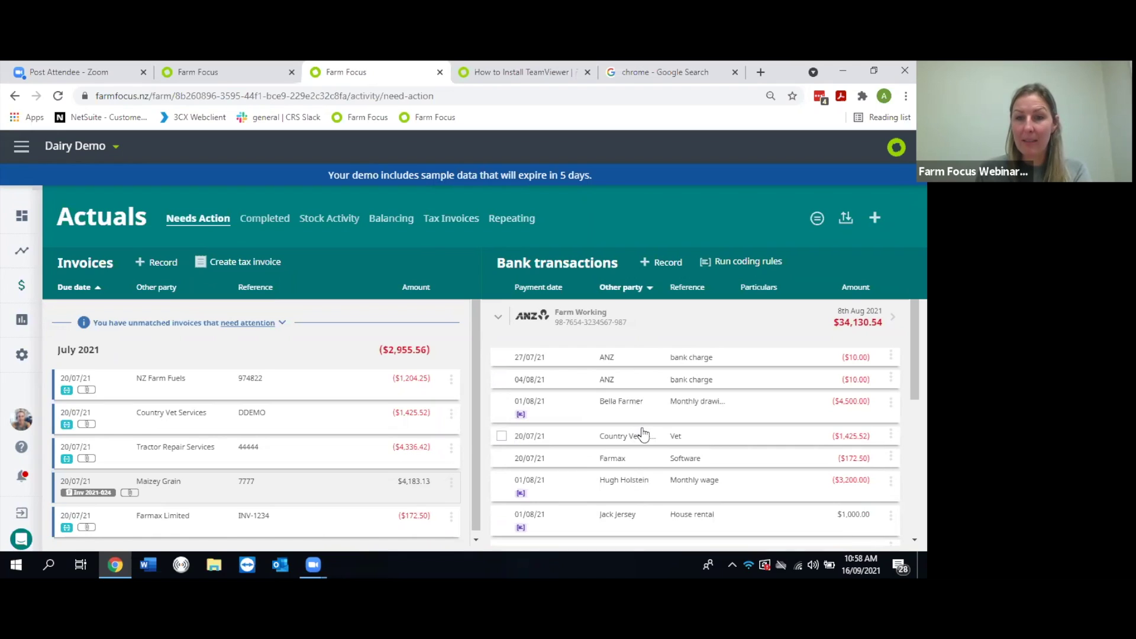
pyautogui.click(851, 288)
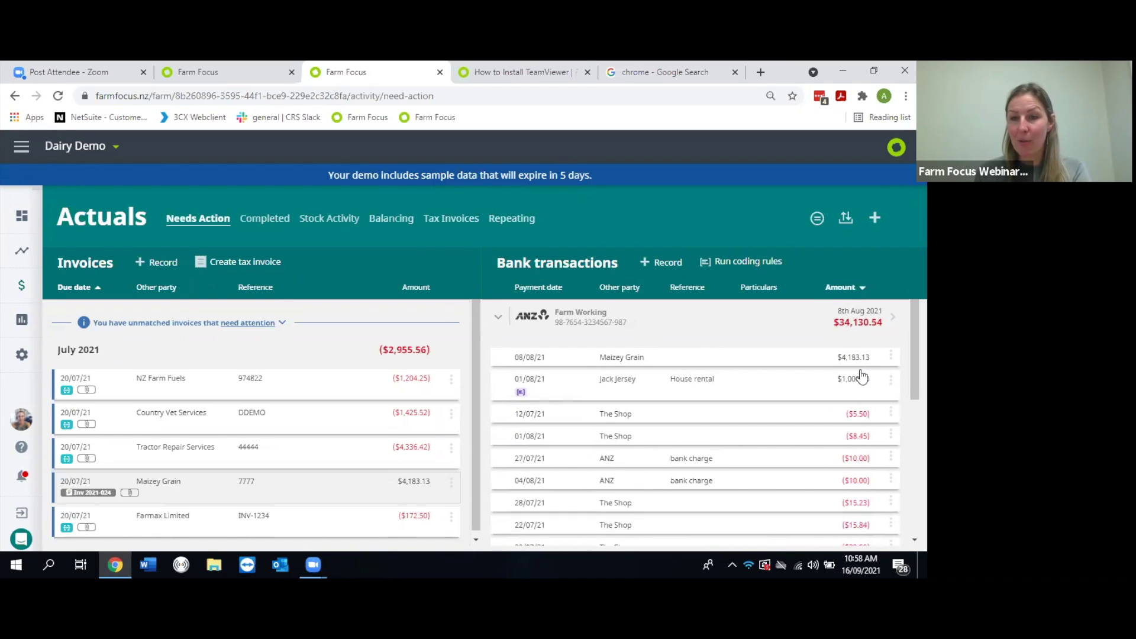
pyautogui.scroll(-3, 859, 379)
pyautogui.scroll(5, 862, 383)
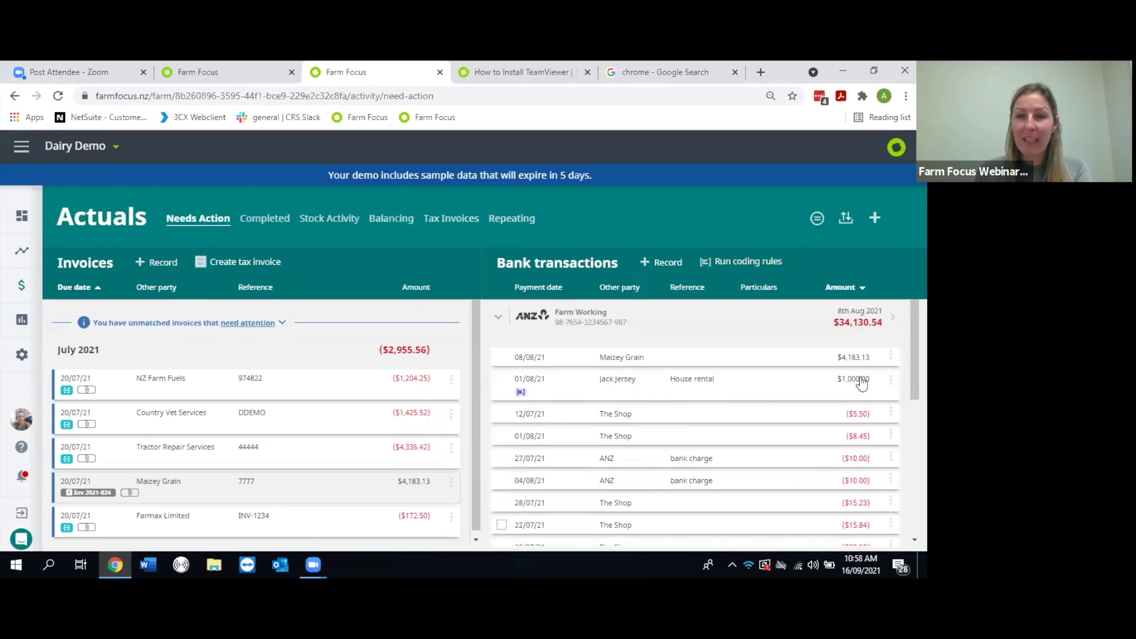
pyautogui.click(526, 290)
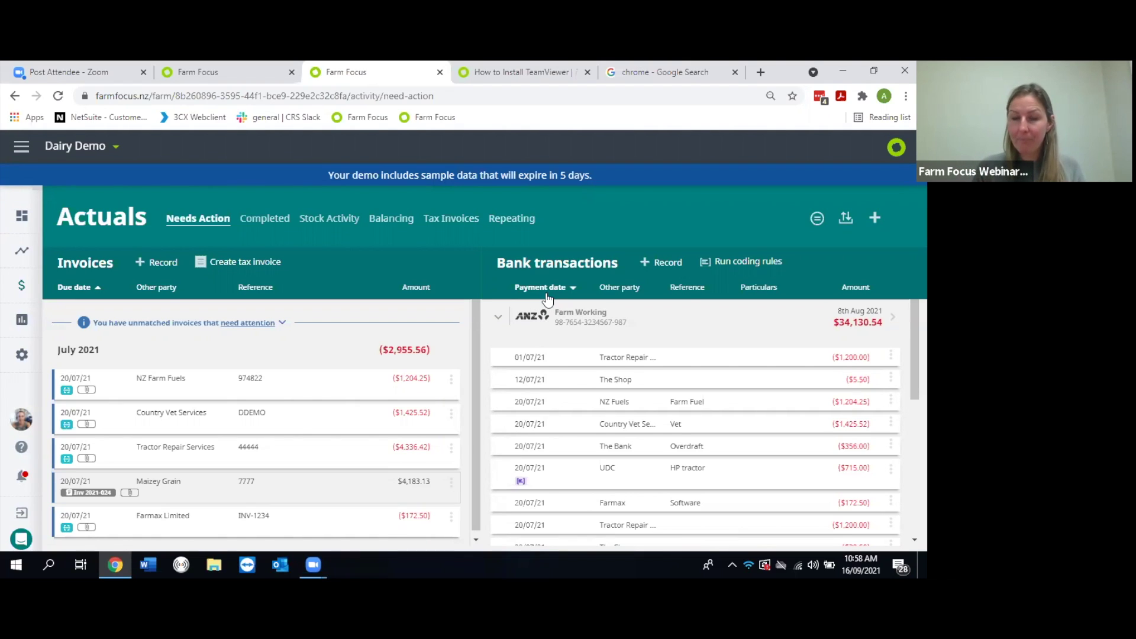
# Step: Sort the bank transactions by other party in reverse alphabetical order
pyautogui.click(612, 290)
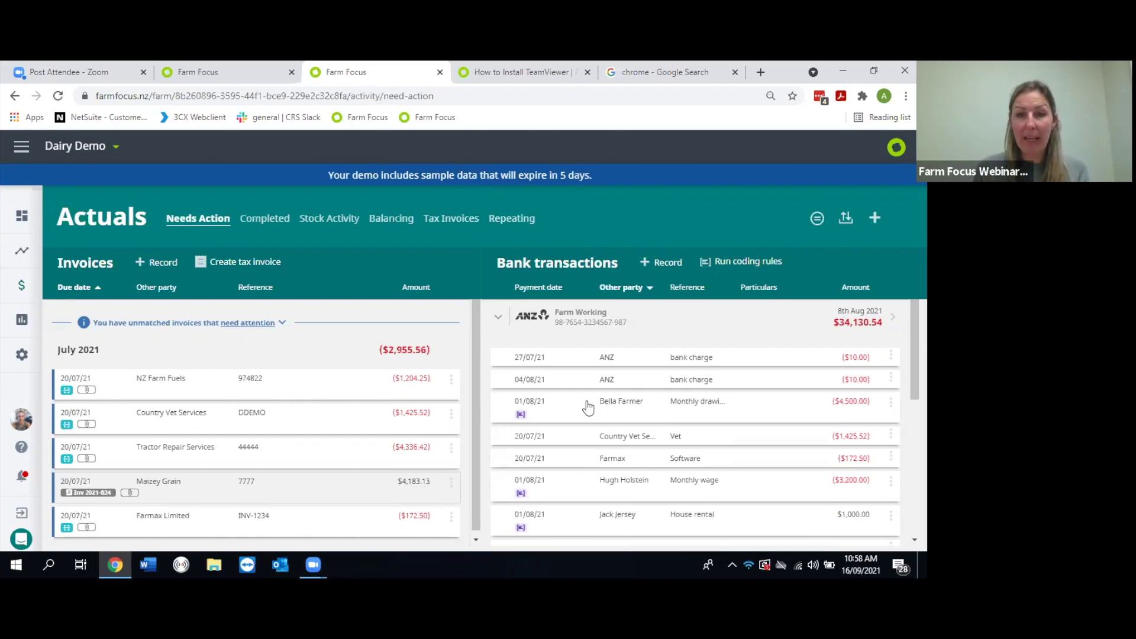
pyautogui.click(630, 294)
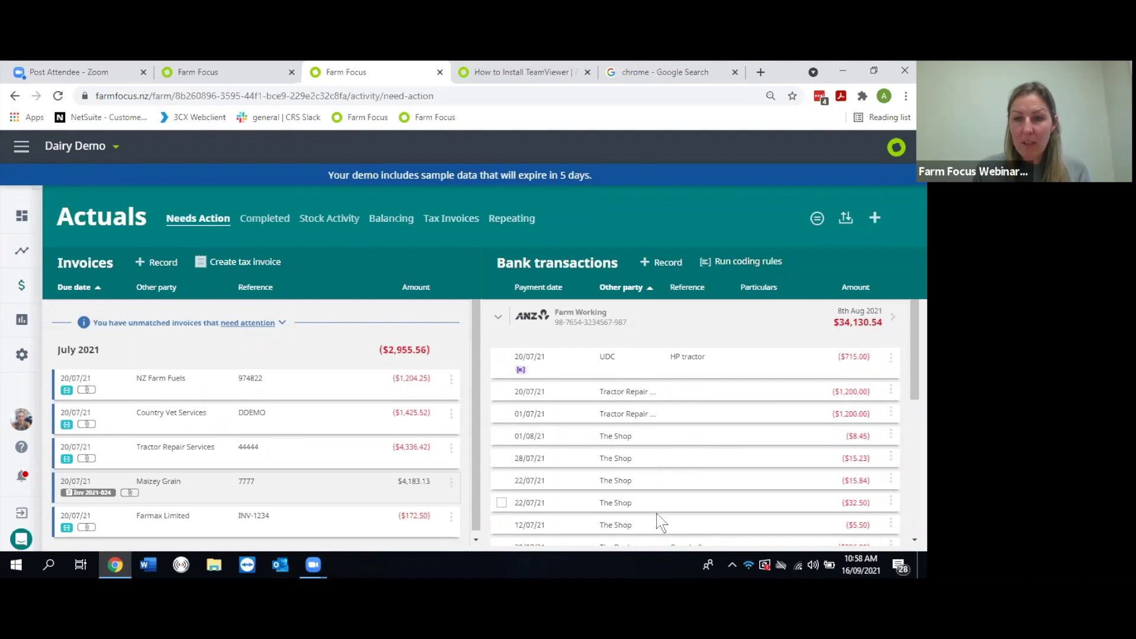
pyautogui.scroll(-1, 661, 525)
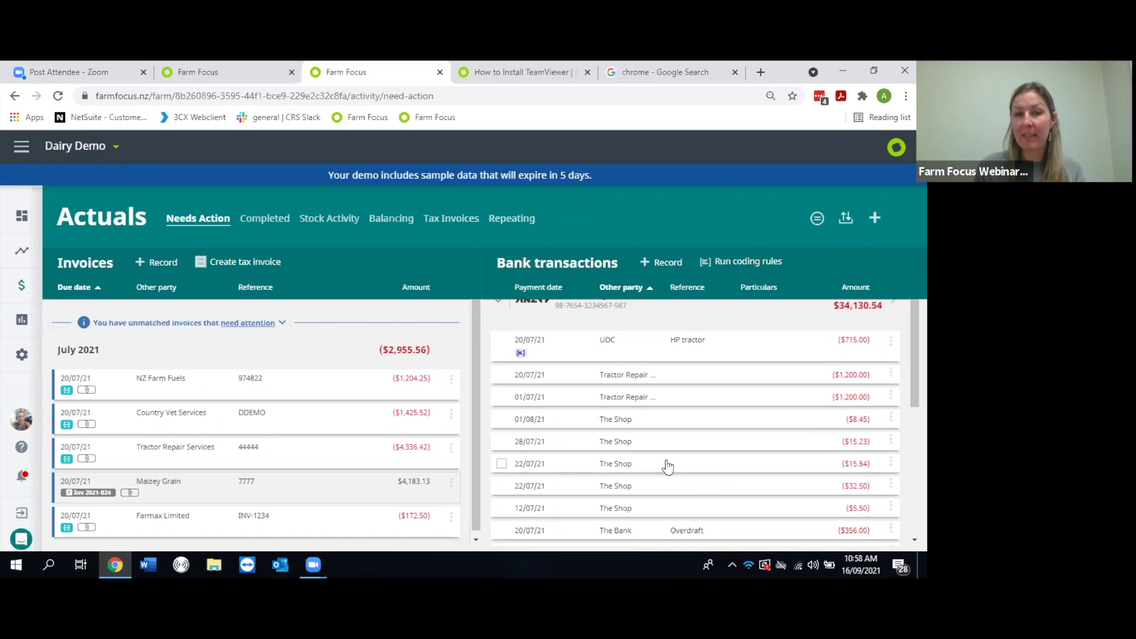
# Step: Code four The Shop transactions ($8.45, $15.23, $15.84 and $5.50) together to PE:D Drawings, leaving out the $32.50 one
pyautogui.click(501, 420)
pyautogui.click(501, 440)
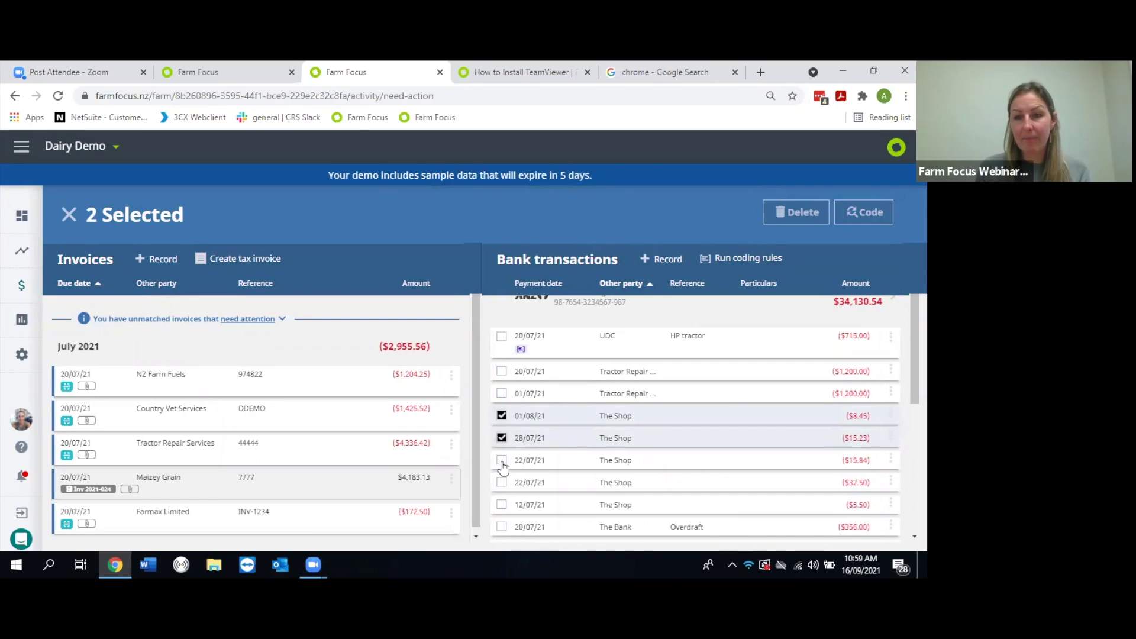
pyautogui.click(502, 463)
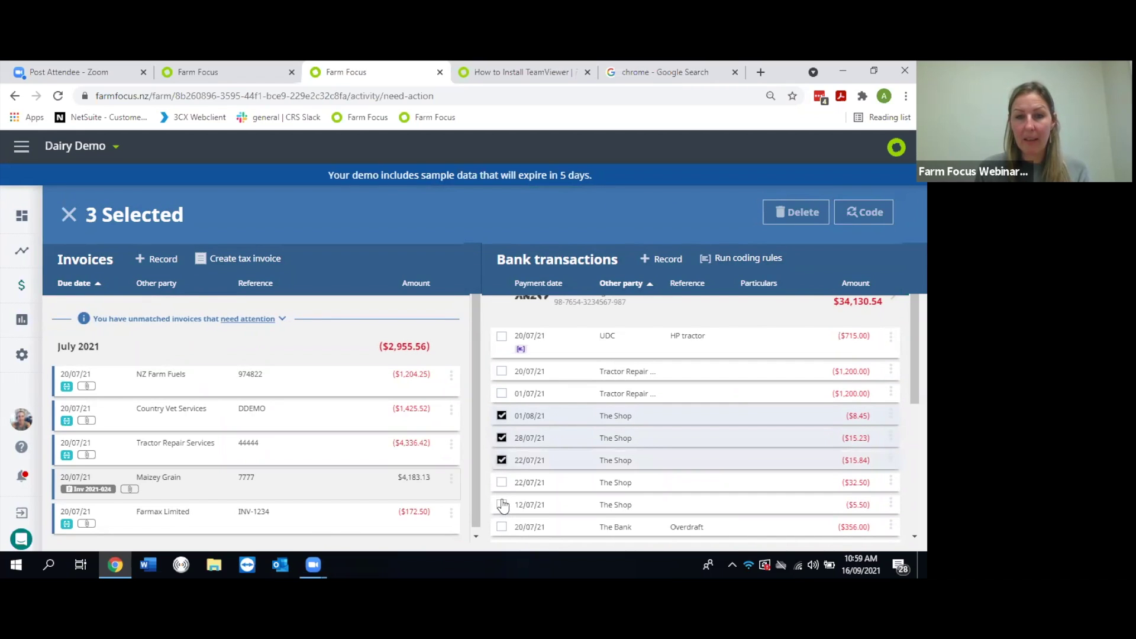
pyautogui.click(502, 505)
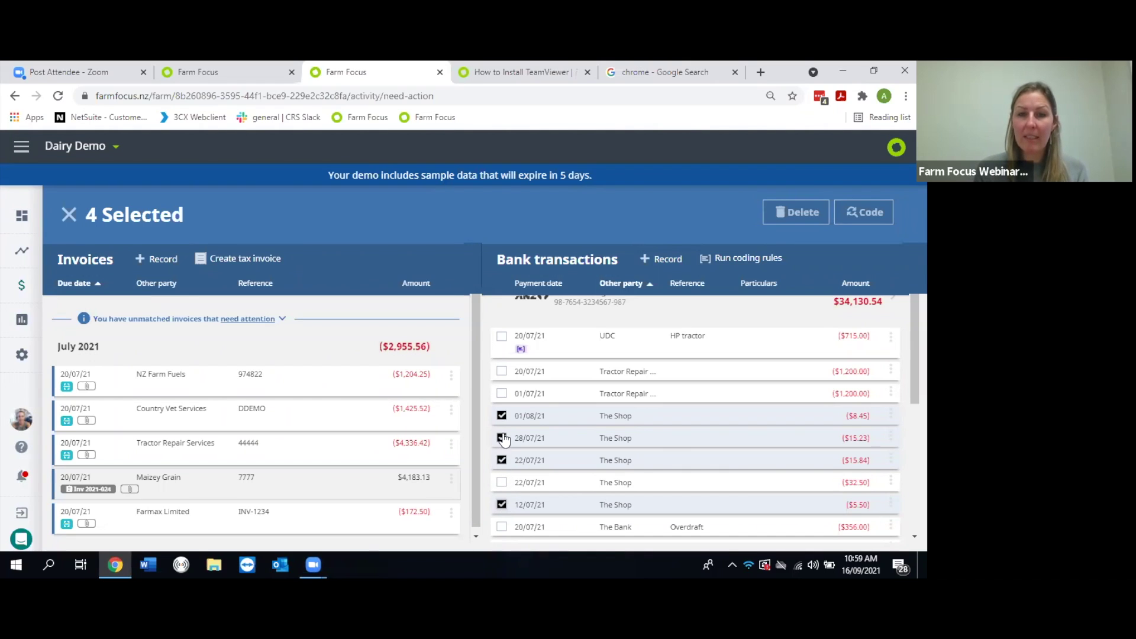
pyautogui.click(858, 214)
pyautogui.click(373, 282)
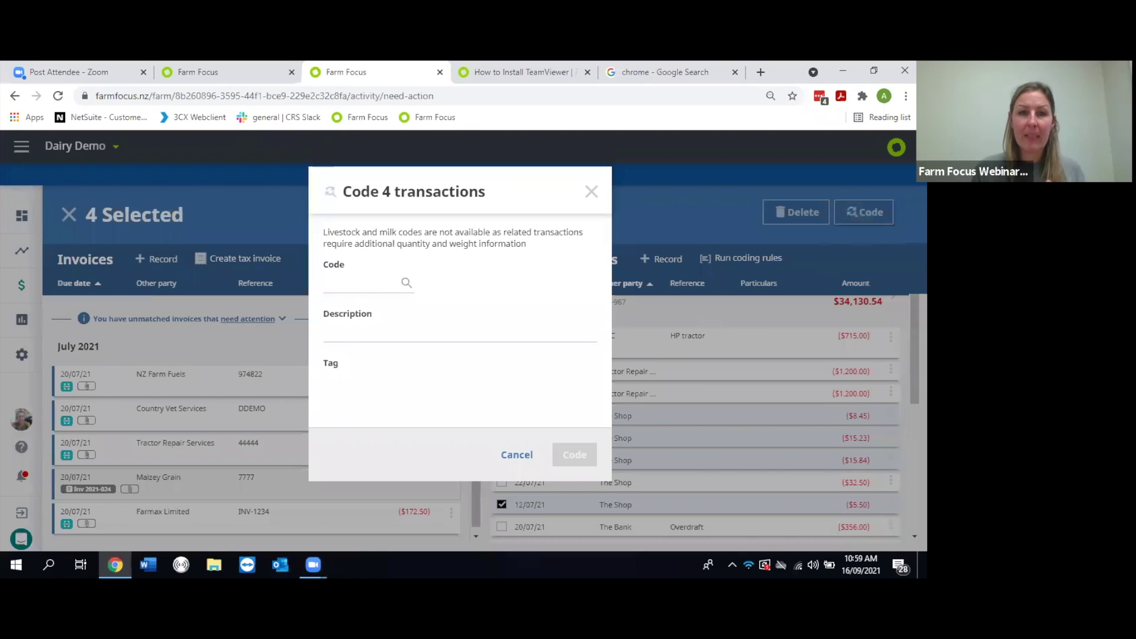
pyautogui.write('draw')
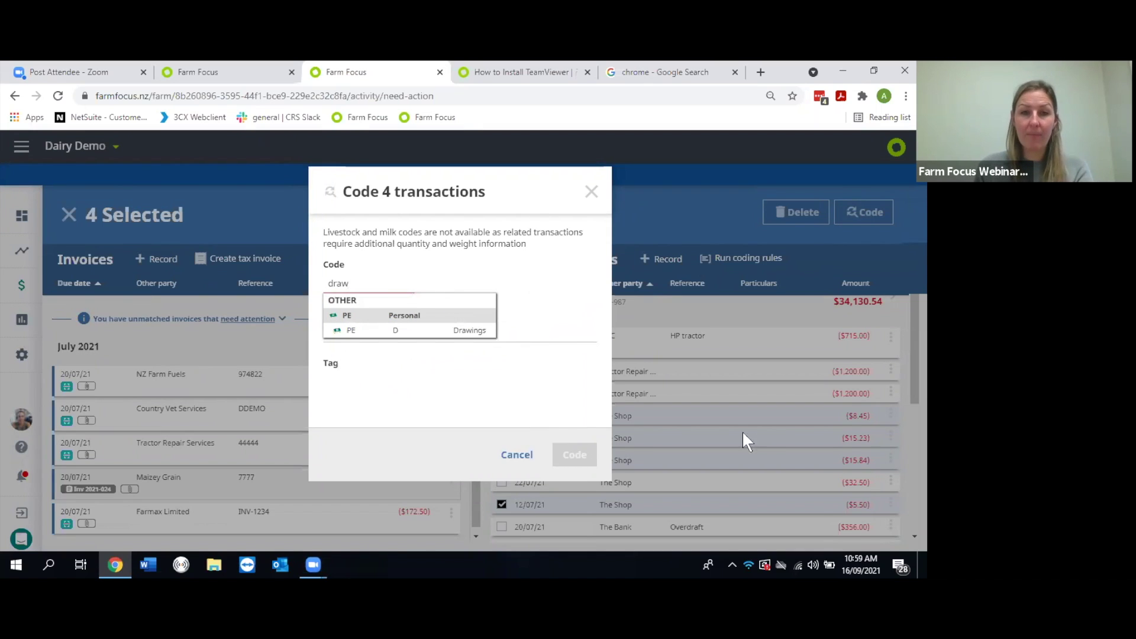
pyautogui.click(485, 333)
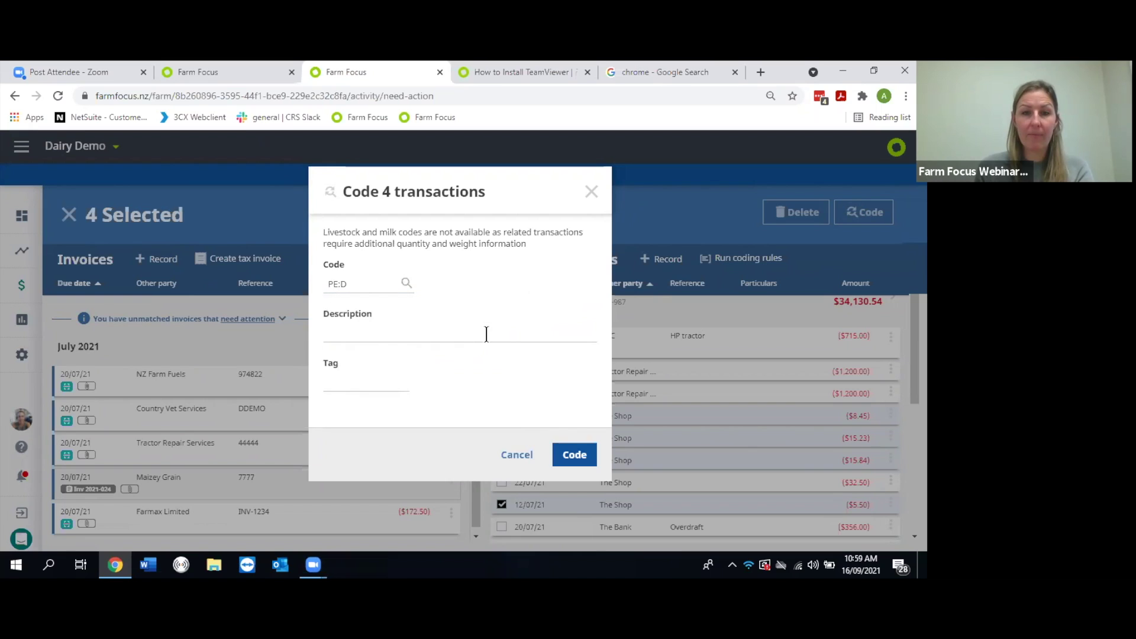
pyautogui.click(575, 459)
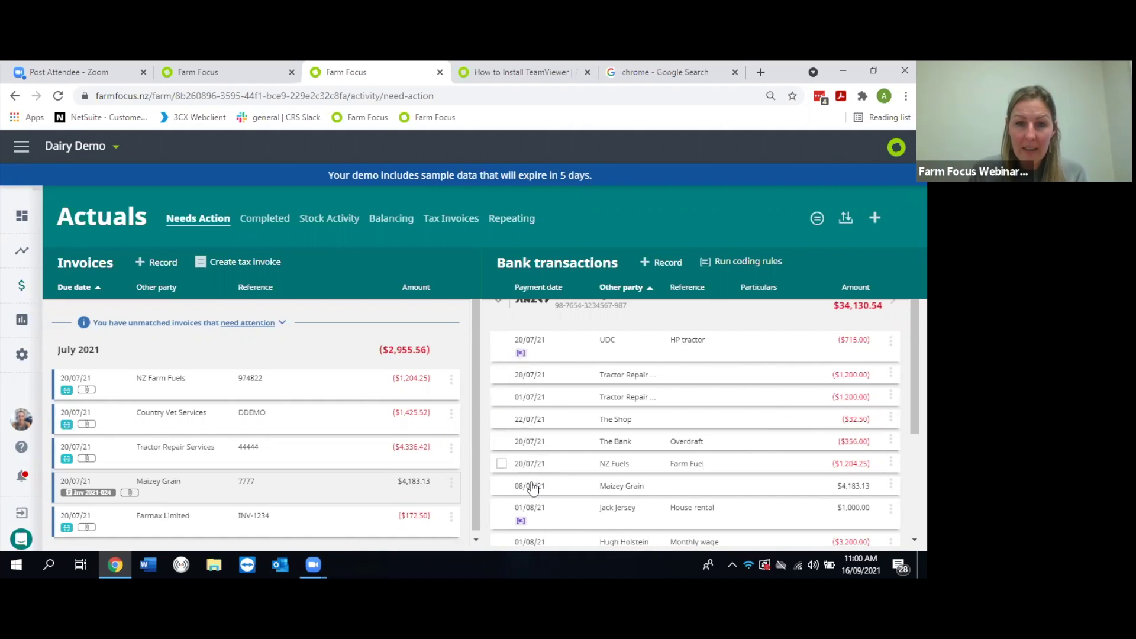
pyautogui.scroll(-1, 551, 455)
pyautogui.scroll(-2, 544, 464)
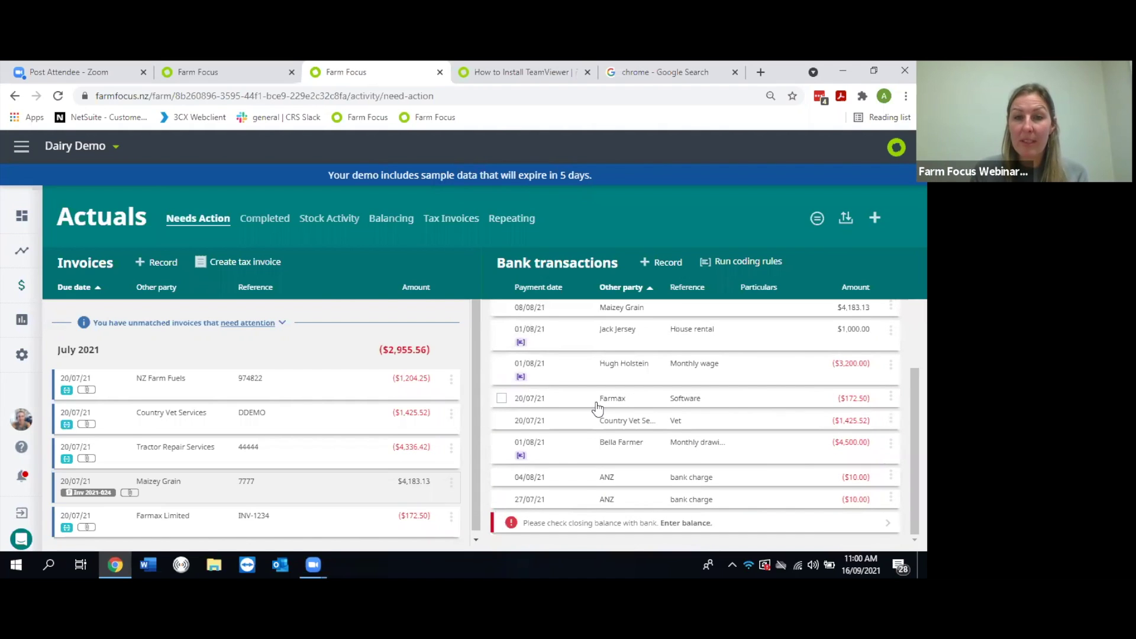
pyautogui.scroll(3, 597, 409)
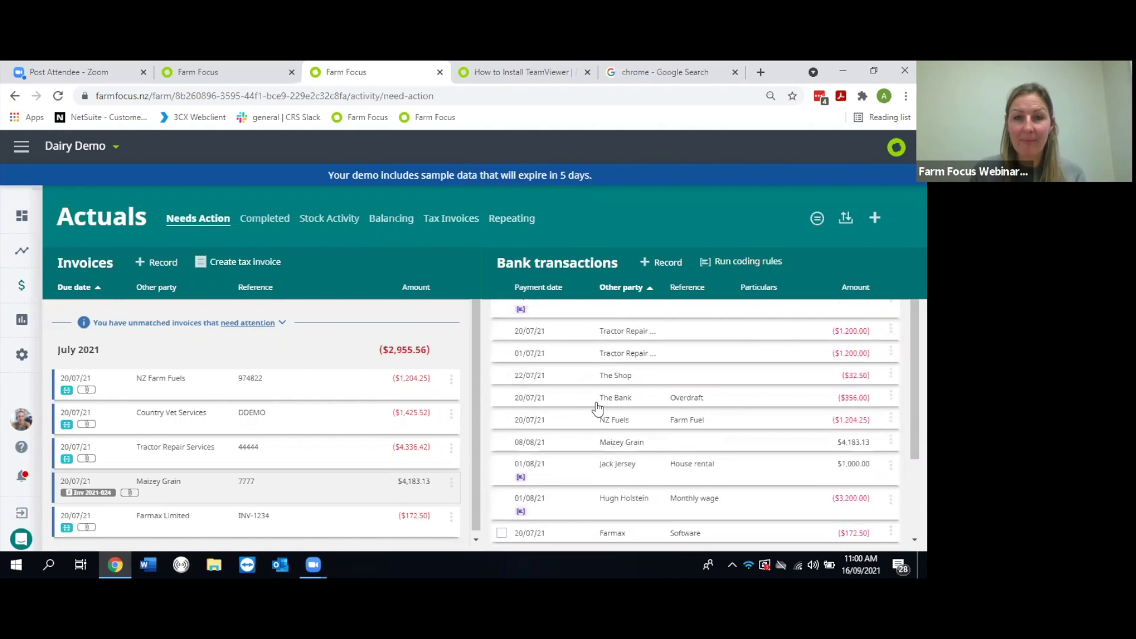
pyautogui.scroll(1, 597, 408)
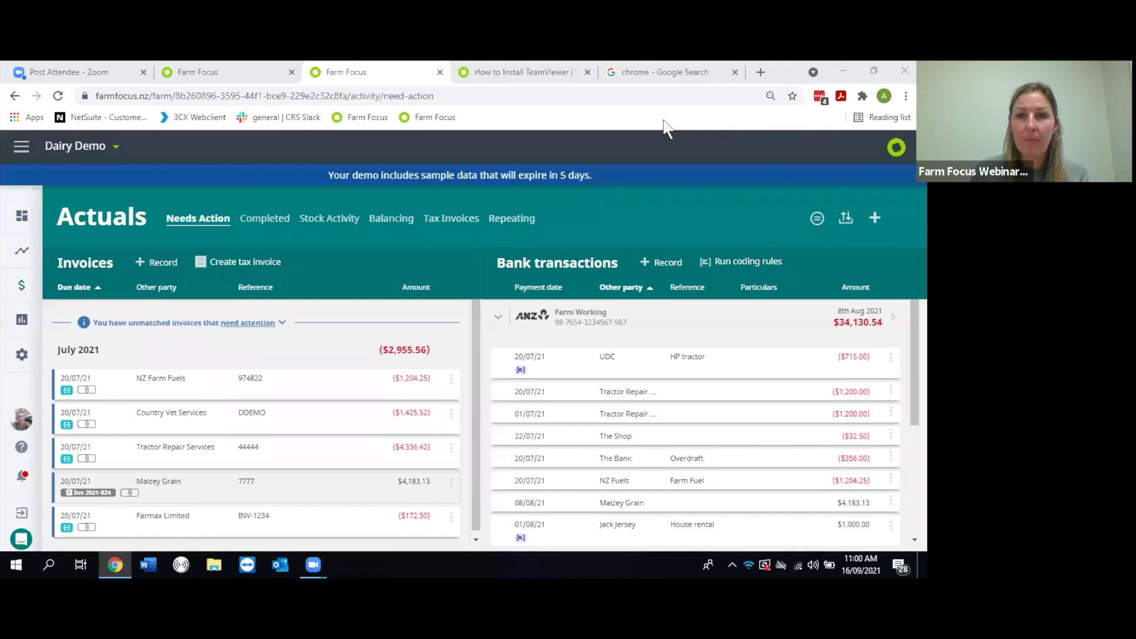
pyautogui.press('super+Down')
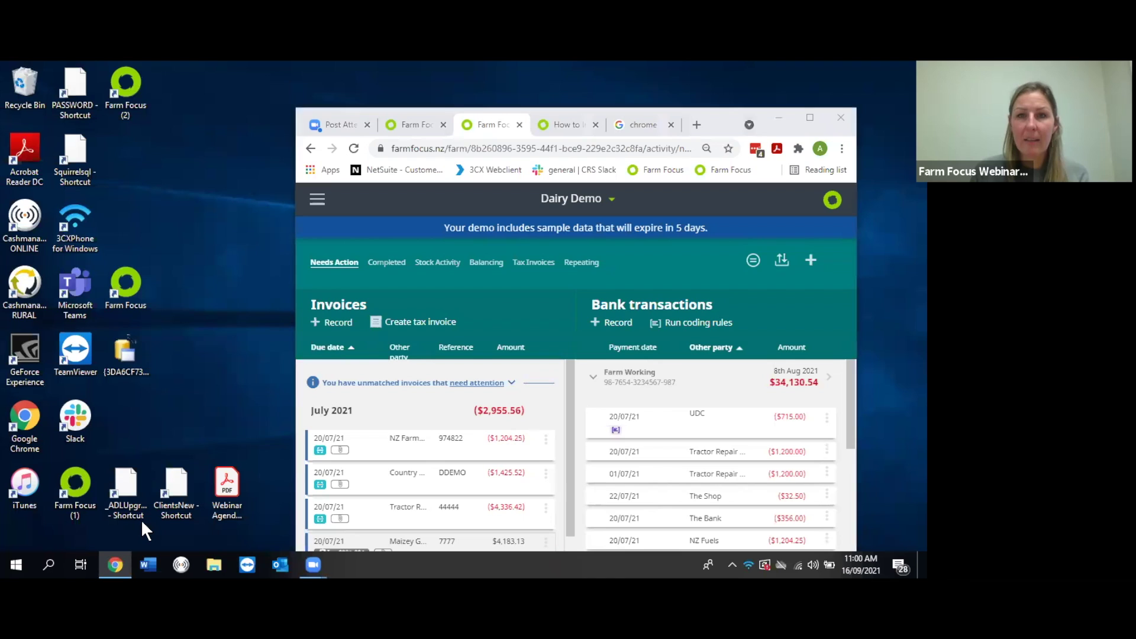
pyautogui.click(808, 119)
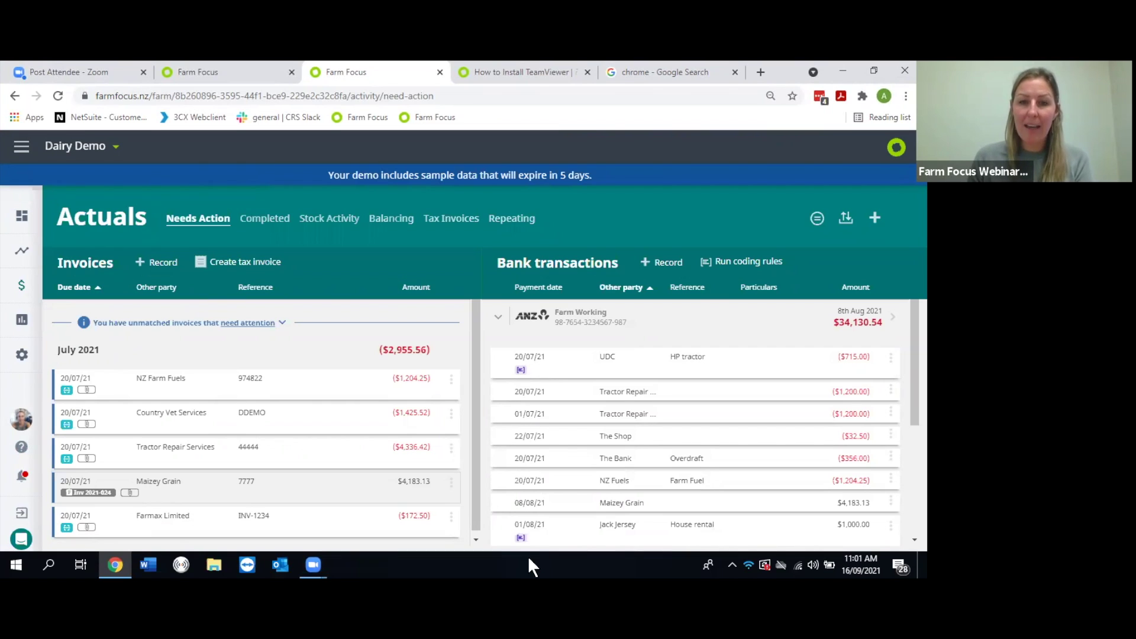
# Step: Run the coding rules on the bank transactions marked with a rule, such as the house rental and monthly wage
pyautogui.scroll(-2, 571, 438)
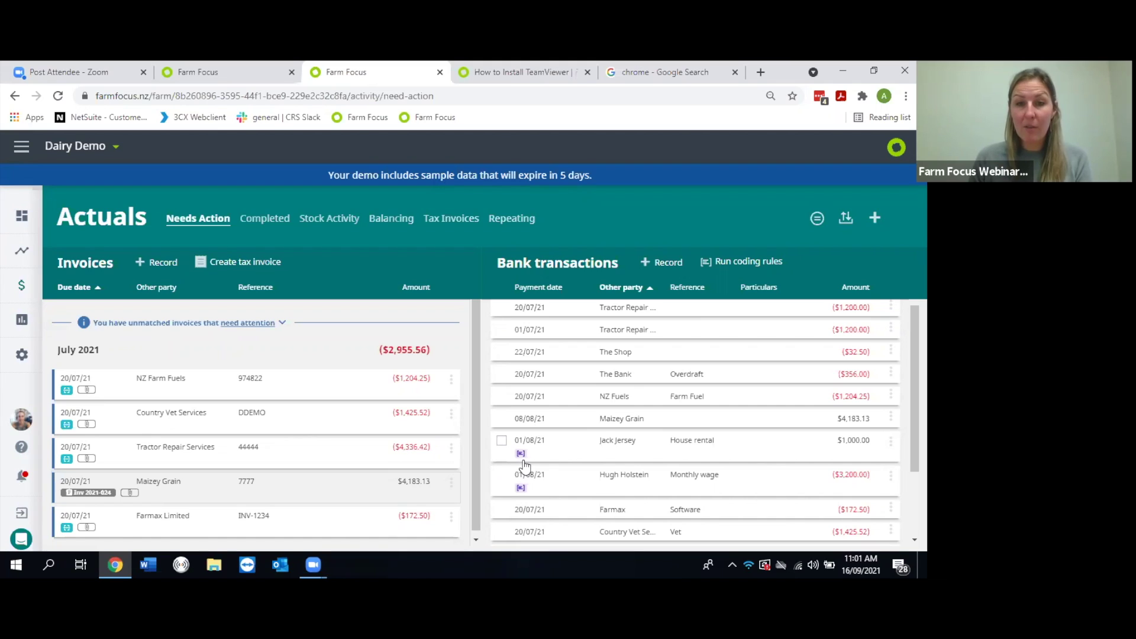
pyautogui.click(743, 261)
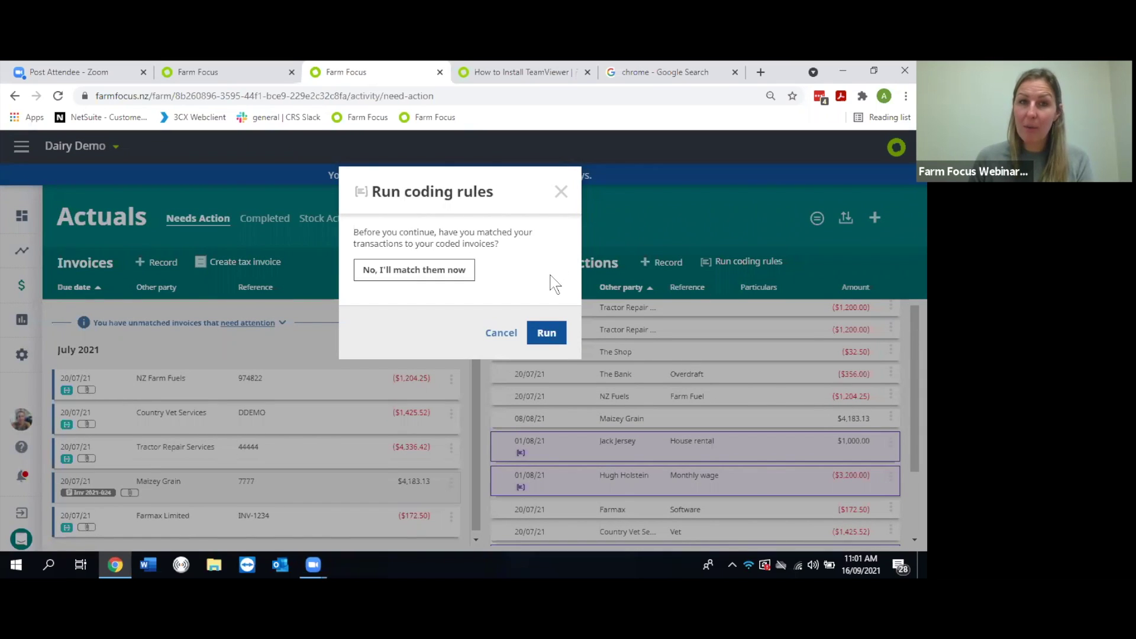
pyautogui.click(547, 334)
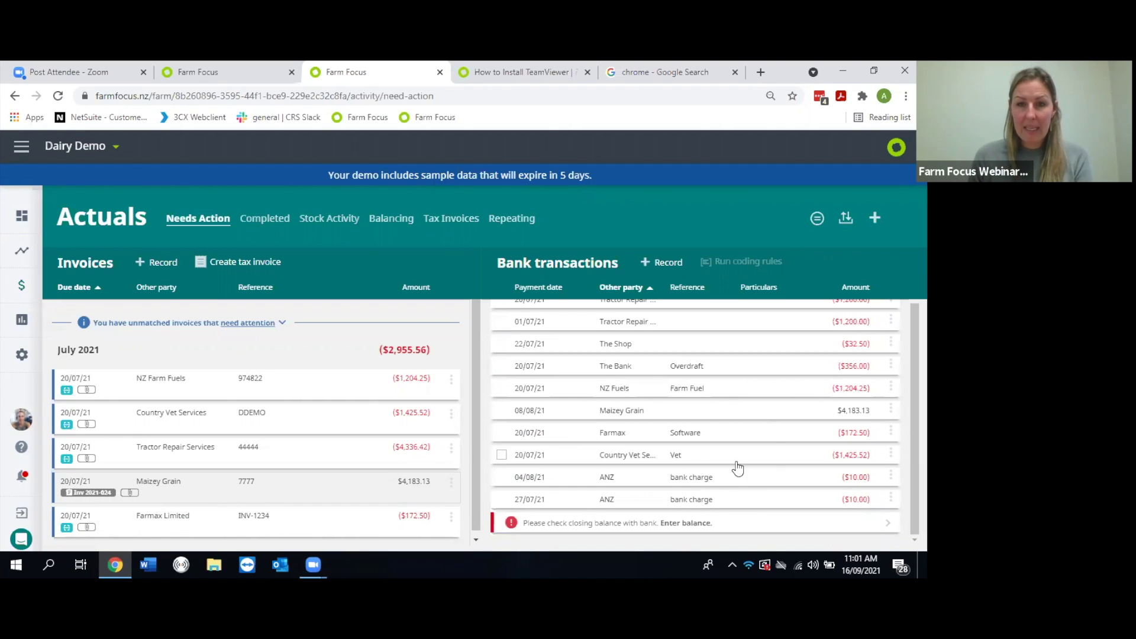
# Step: Start a new coding rule from the 27/07/21 ANZ bank charge transaction, coding the full amount to AD:B Bank Charges
pyautogui.click(742, 503)
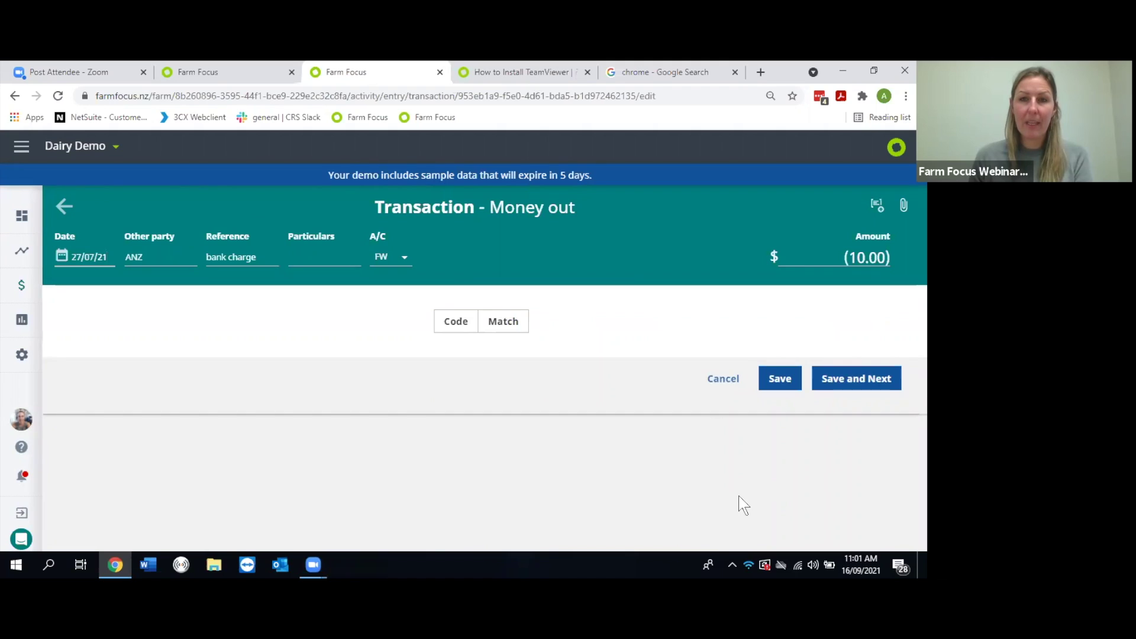
pyautogui.click(876, 206)
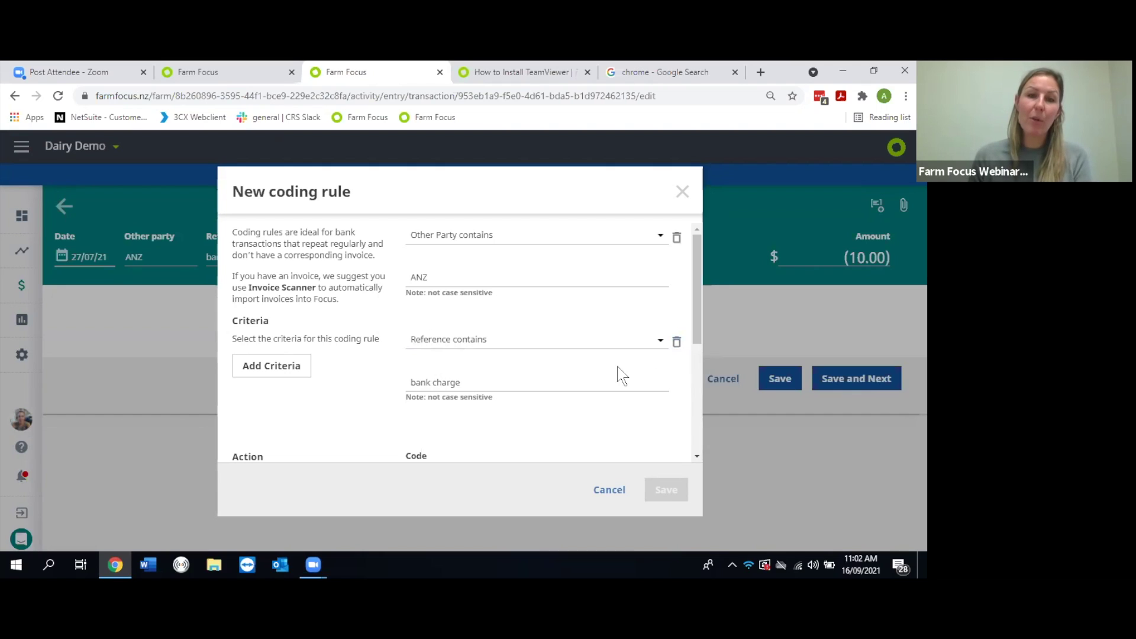
pyautogui.scroll(-1, 418, 409)
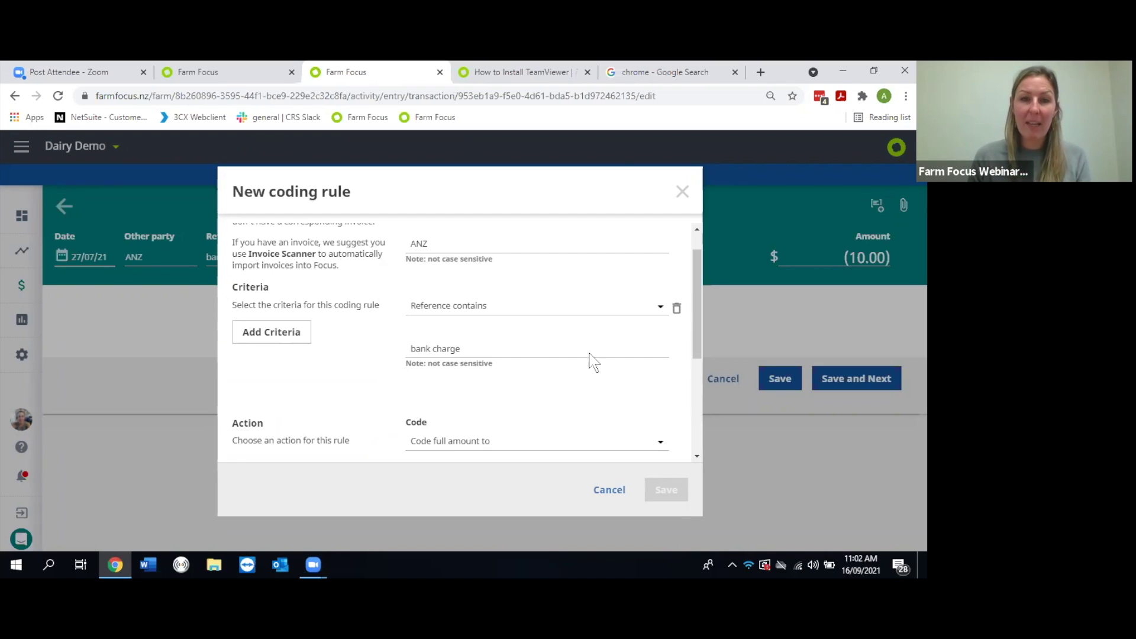
pyautogui.scroll(-2, 552, 361)
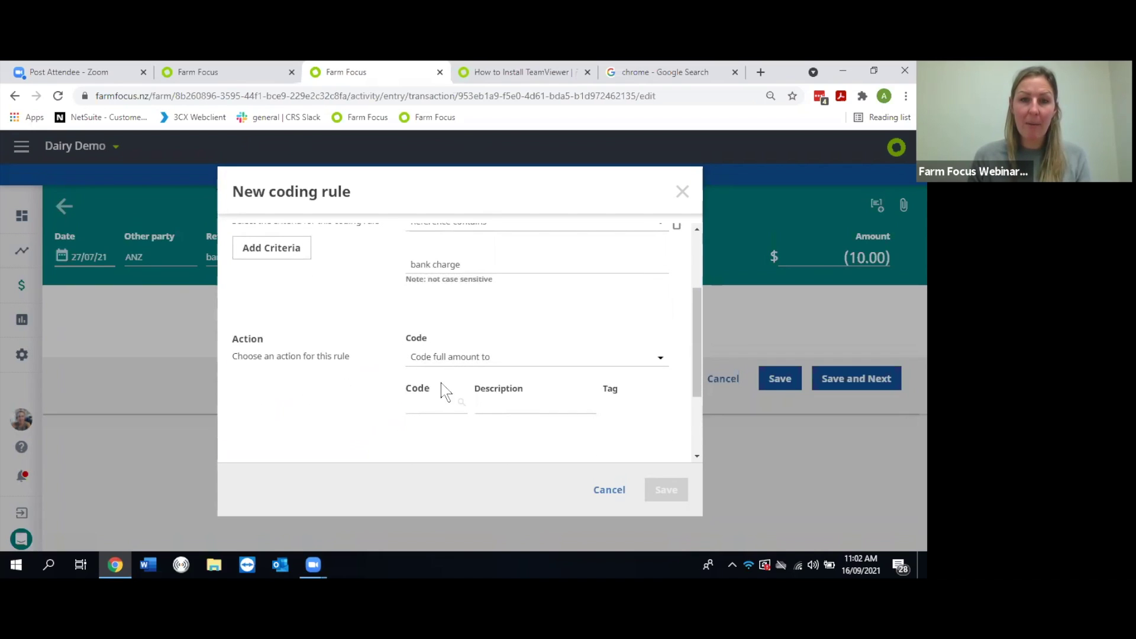
pyautogui.click(432, 402)
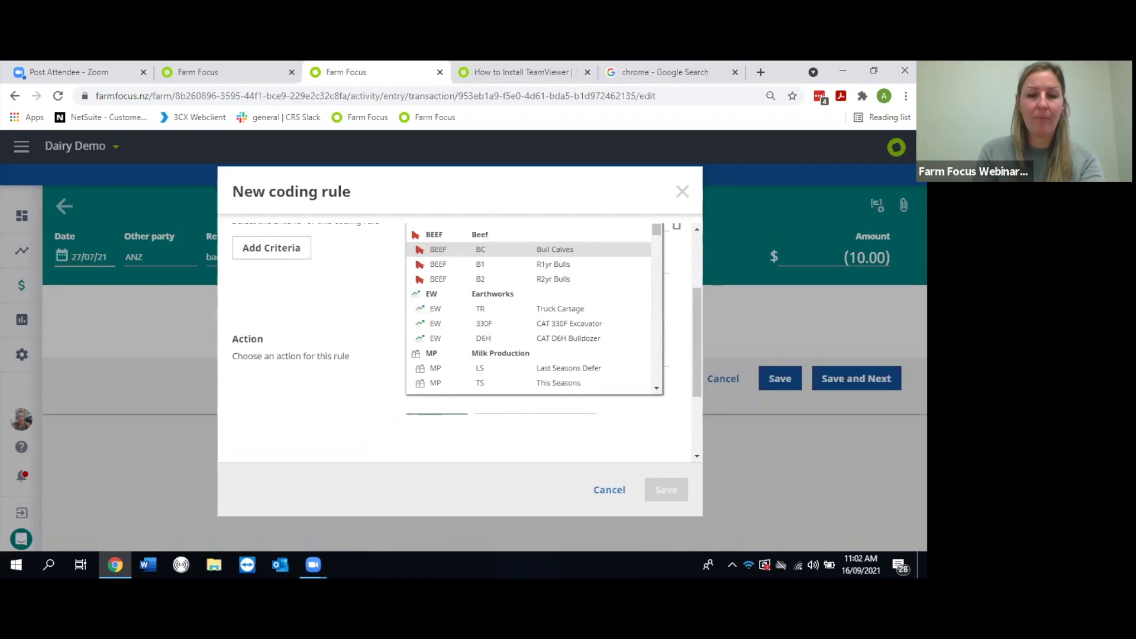
pyautogui.write('bank')
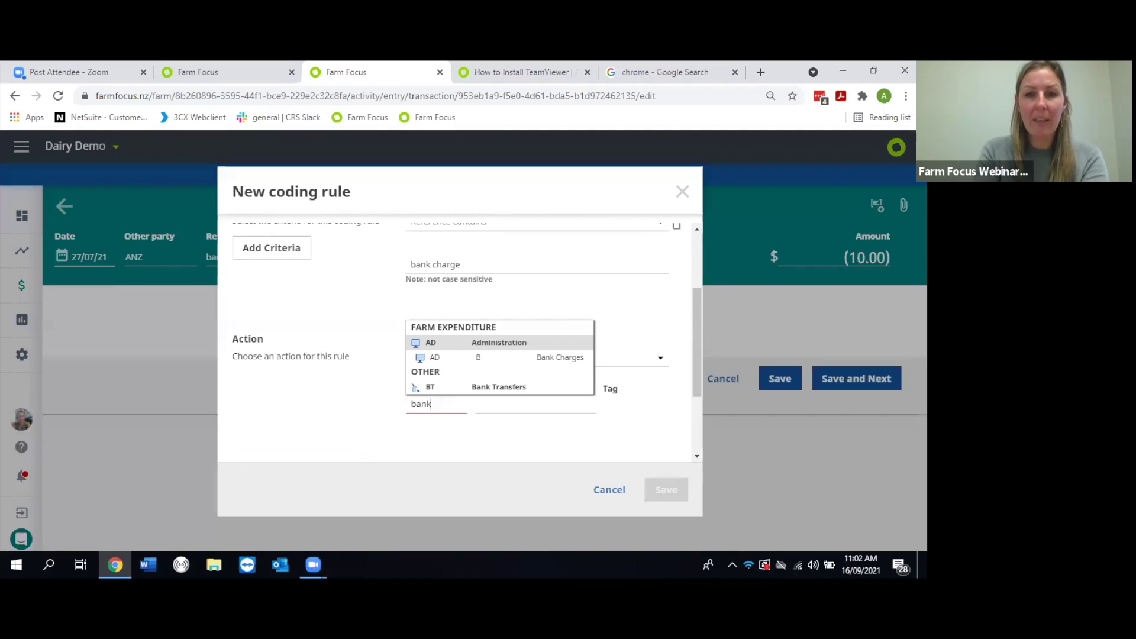
pyautogui.click(568, 362)
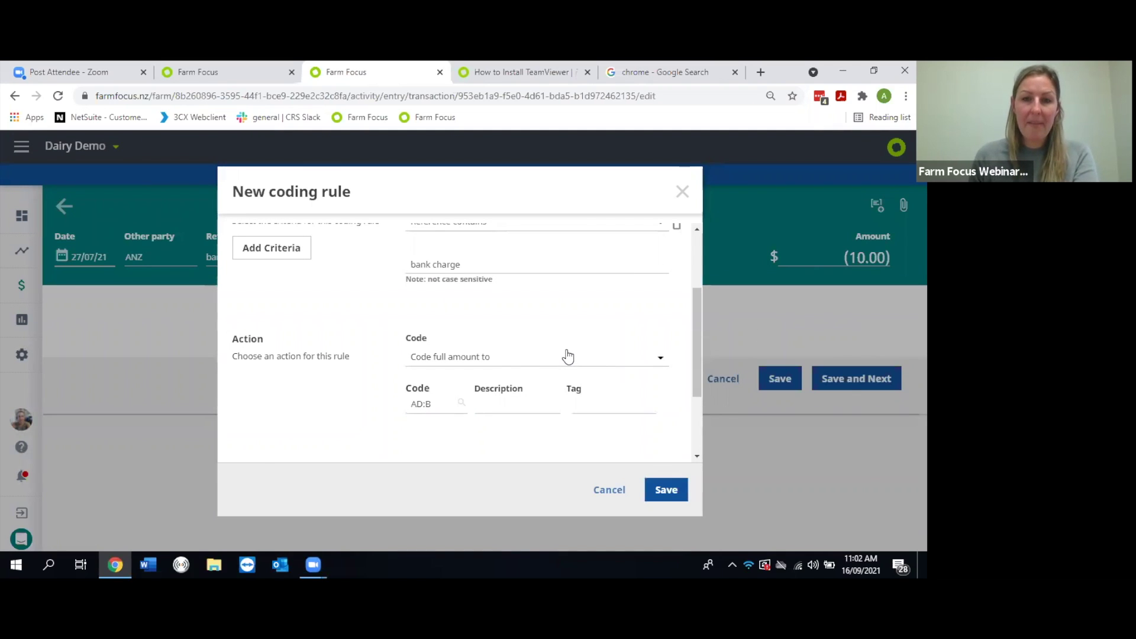
# Step: Set the rule's review option to As part of a group and save the coding rule
pyautogui.scroll(-3, 568, 355)
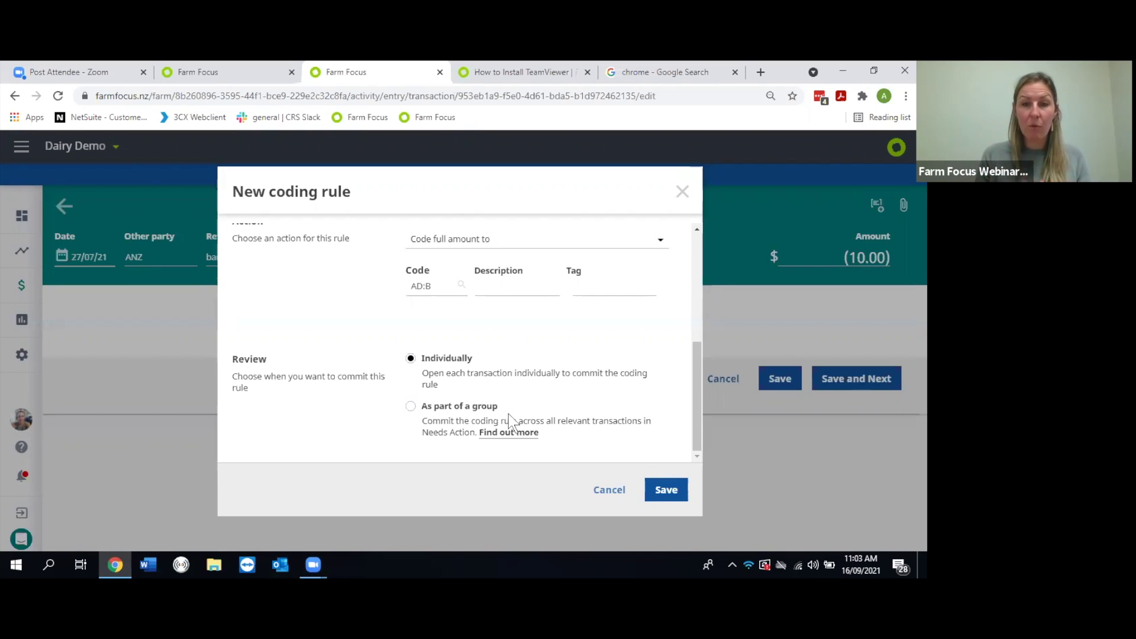
pyautogui.click(411, 408)
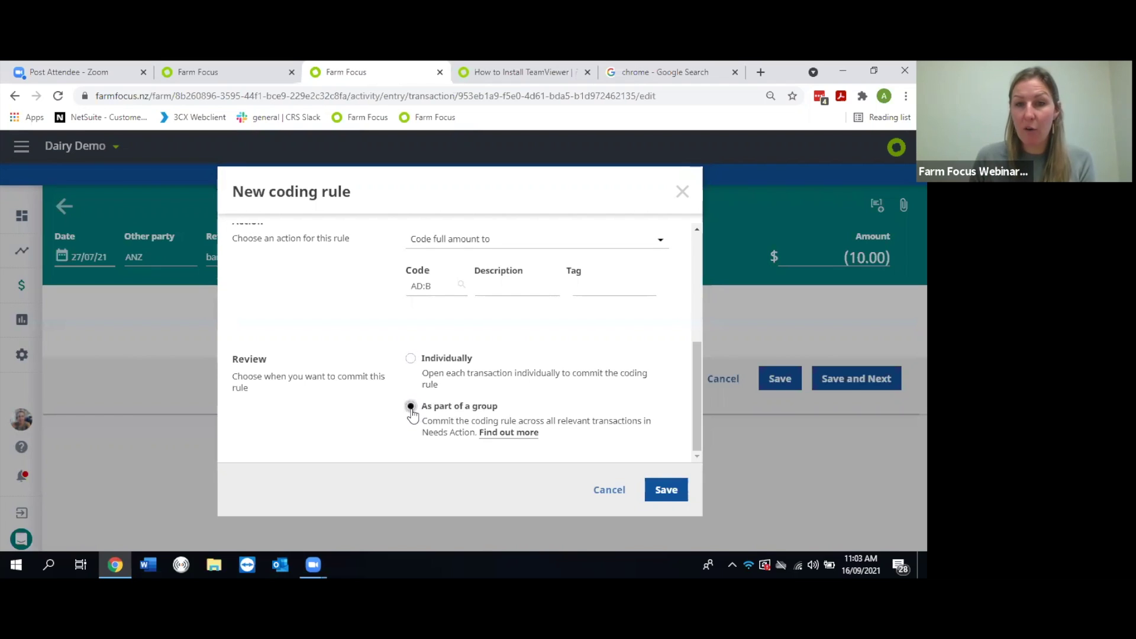
pyautogui.click(674, 491)
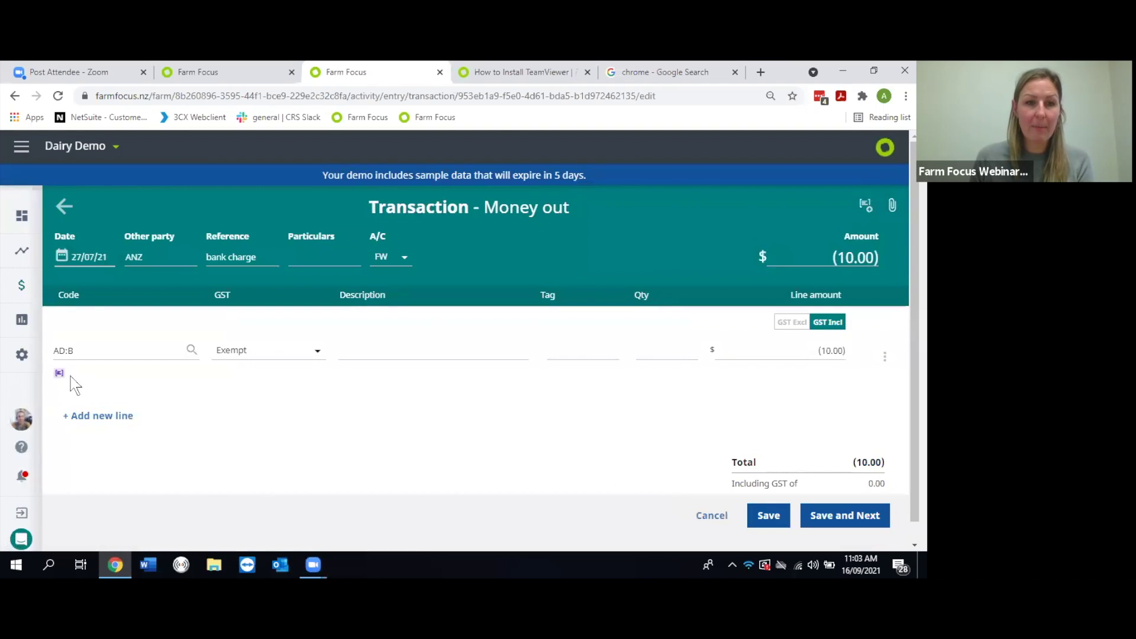
# Step: Save the coded 27/07/21 bank charge and run the coding rules on the remaining ANZ bank charge
pyautogui.click(768, 518)
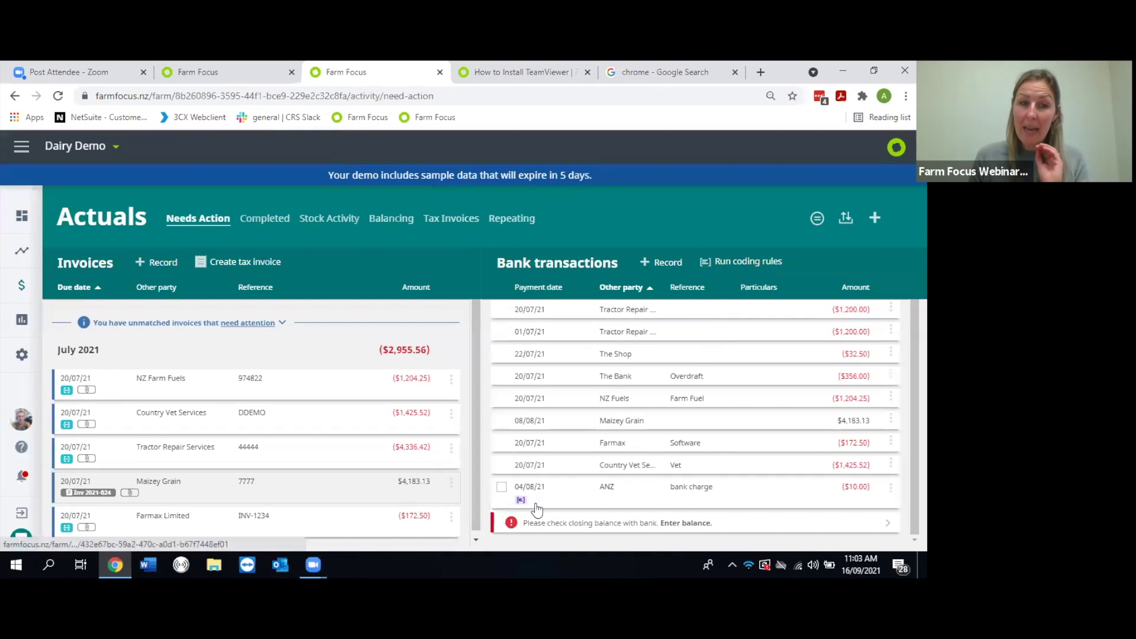
pyautogui.click(751, 260)
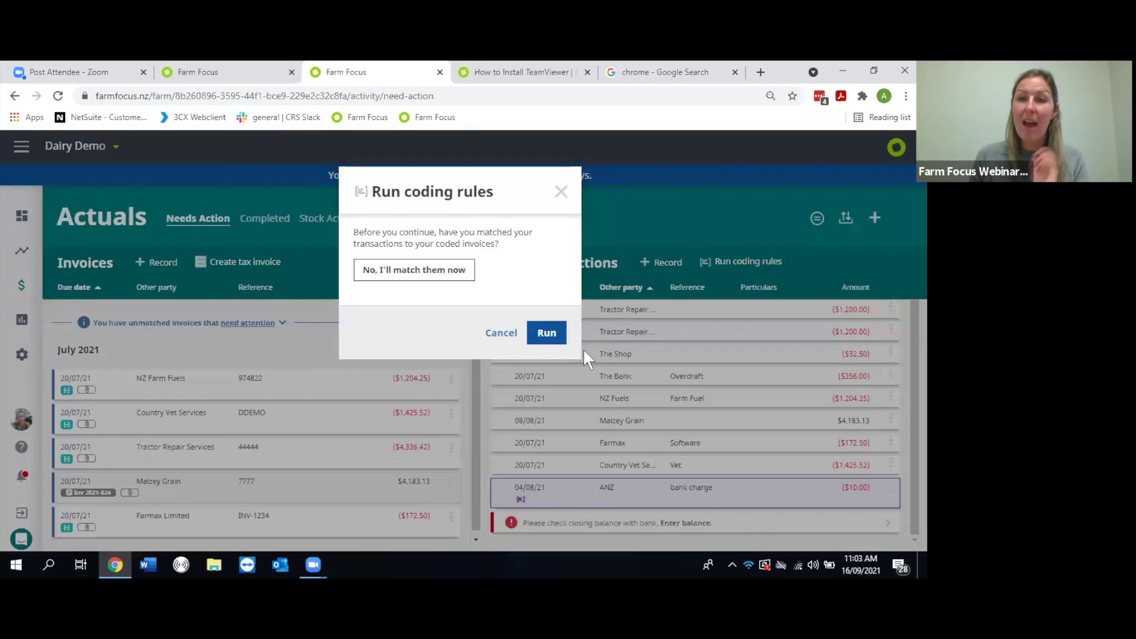
pyautogui.click(547, 333)
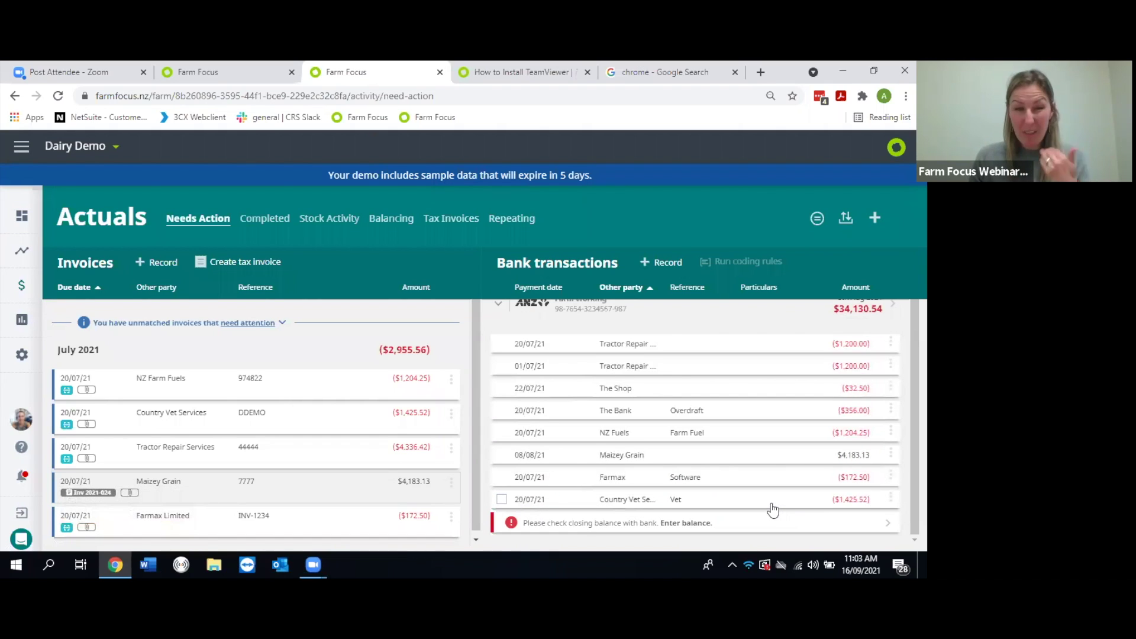
# Step: Open The Bank overdraft transaction, check its INT:O Overdraft Interest code, and save the transaction
pyautogui.click(731, 416)
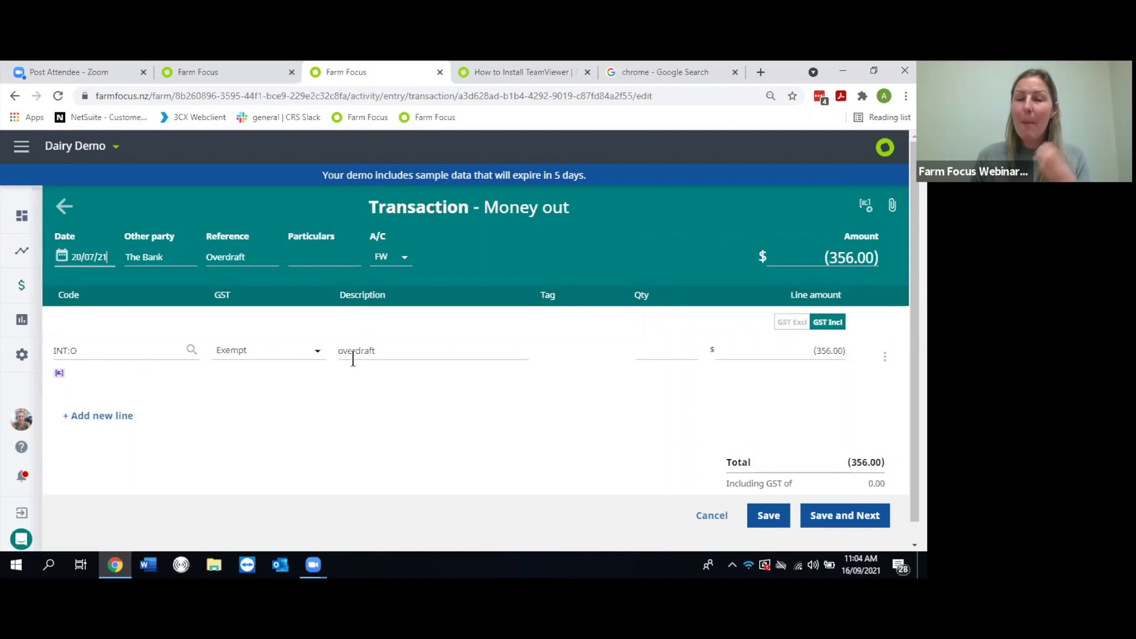
pyautogui.click(155, 345)
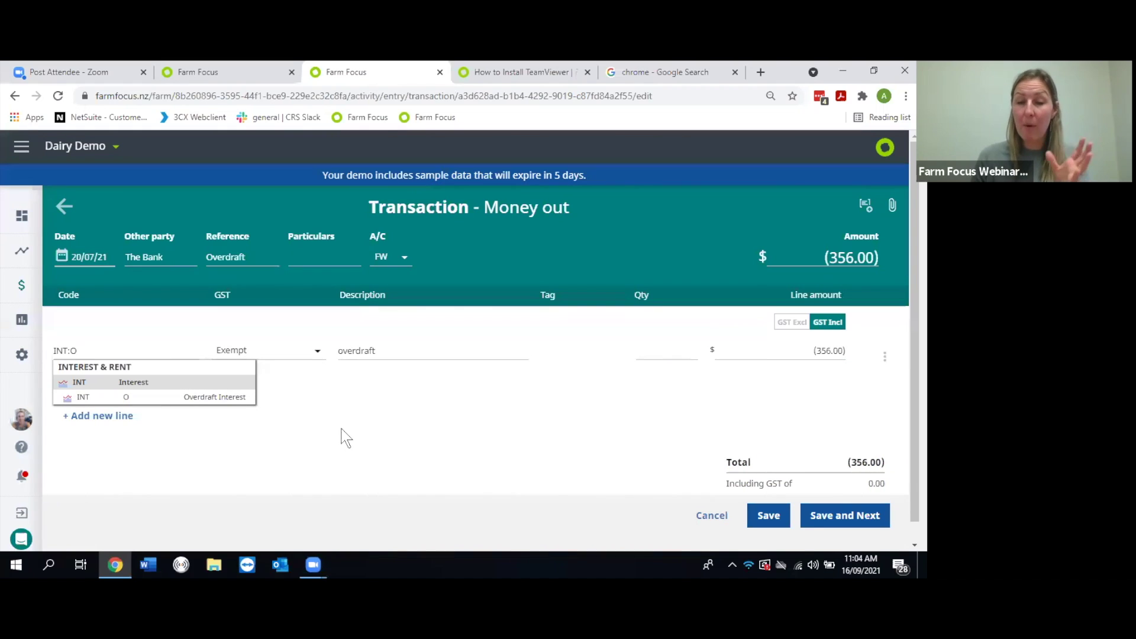
pyautogui.click(769, 515)
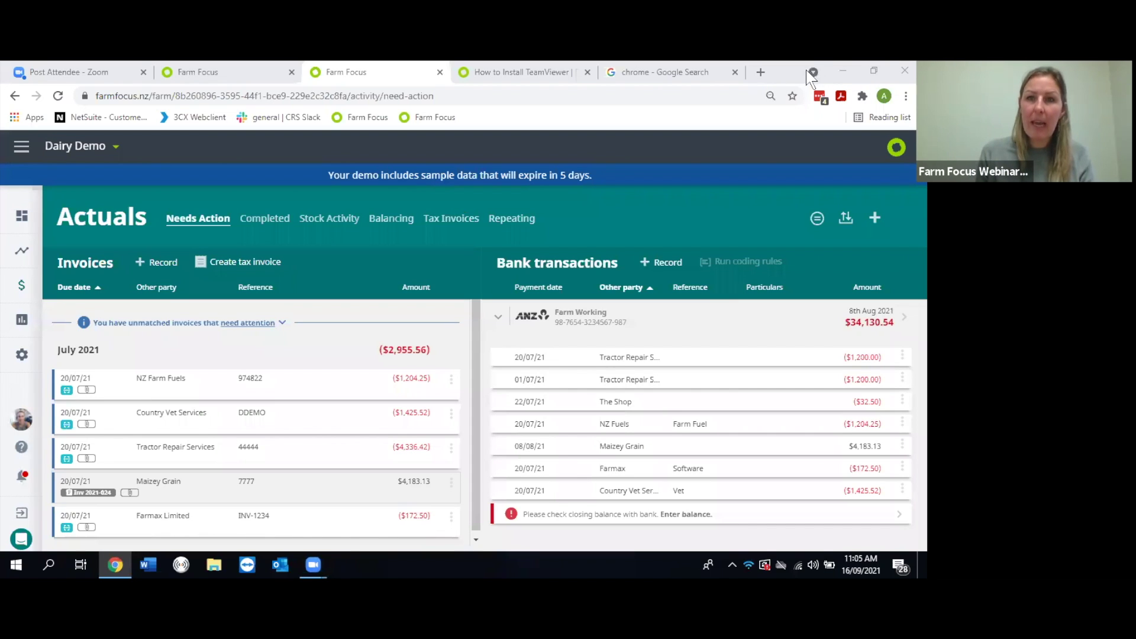
pyautogui.click(870, 71)
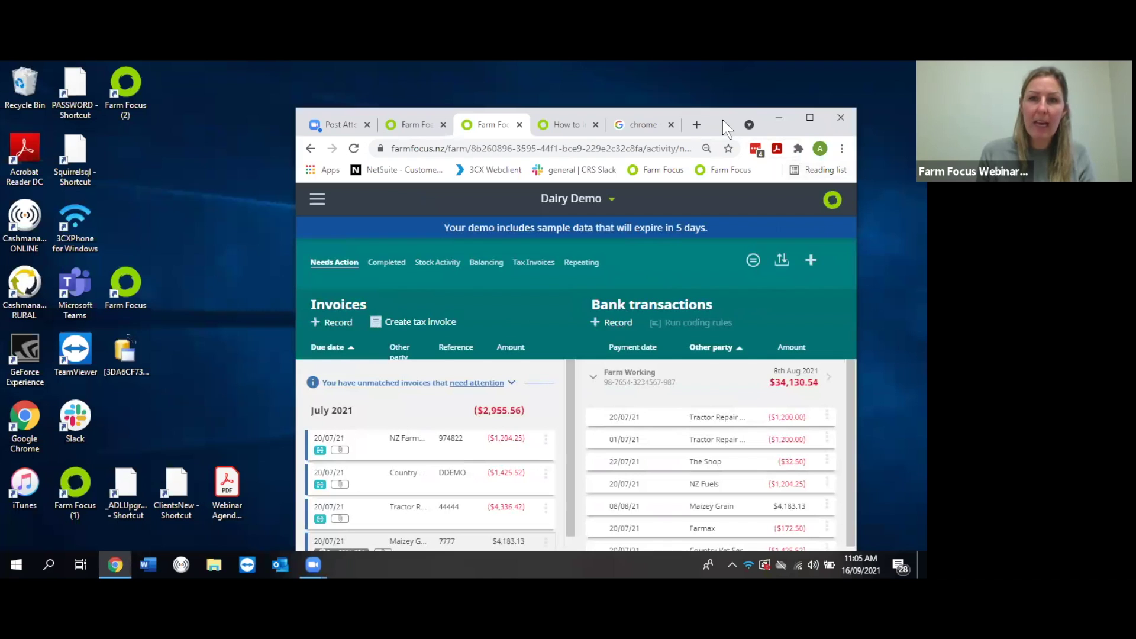
# Step: Reposition the browser window on the desktop and maximise it to show the full Actuals page
pyautogui.doubleClick(722, 119)
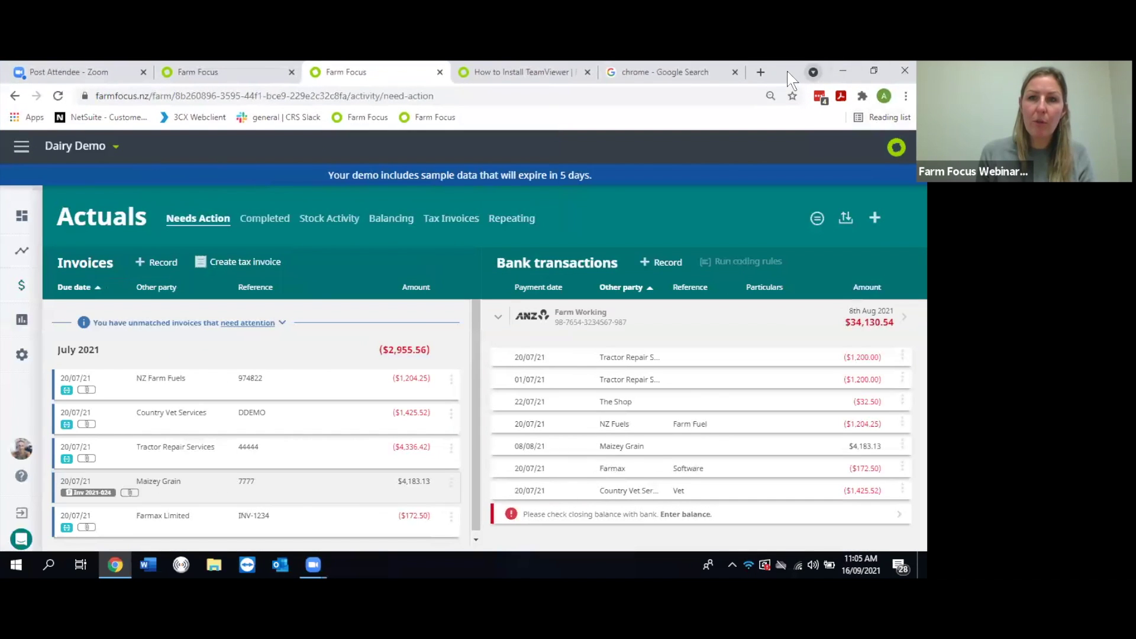
pyautogui.click(873, 71)
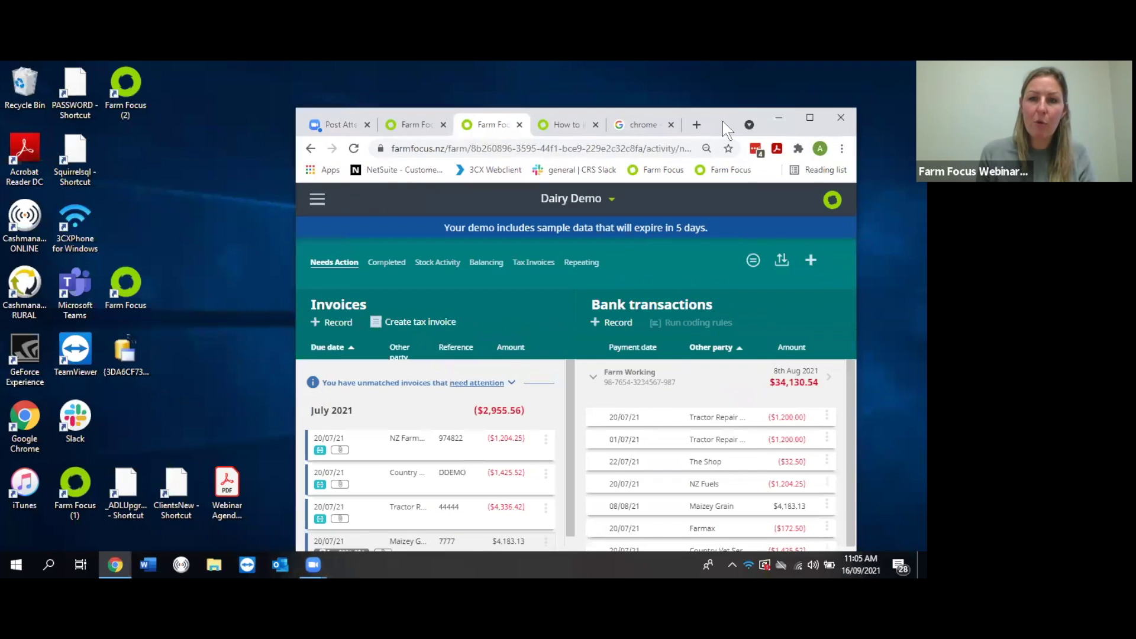
pyautogui.moveTo(723, 127); pyautogui.dragTo(706, 99)
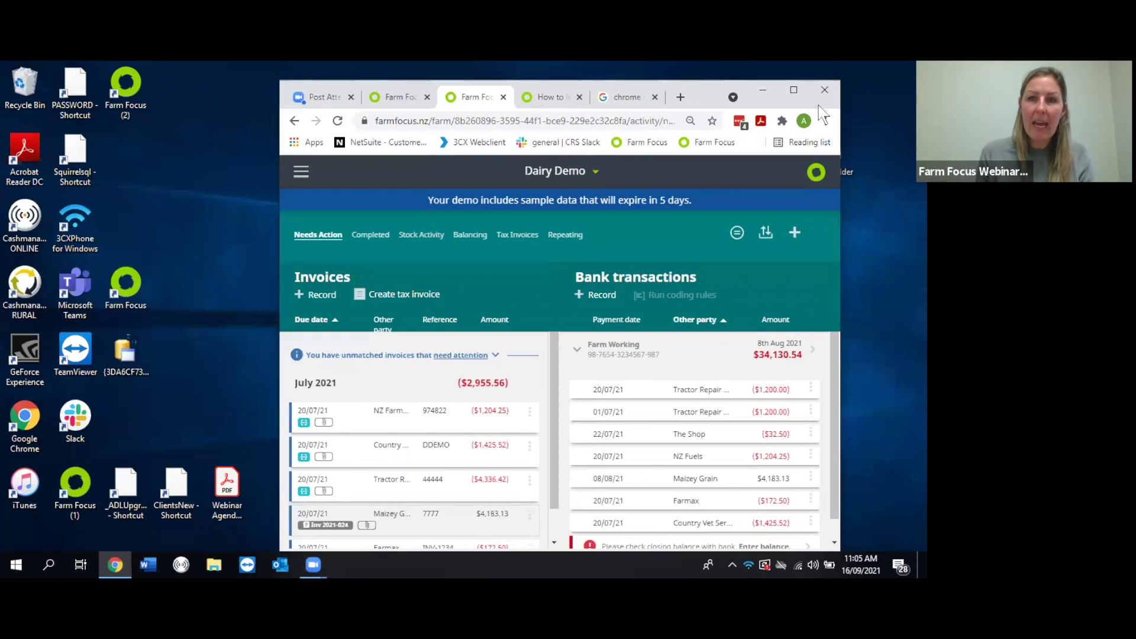
pyautogui.click(793, 91)
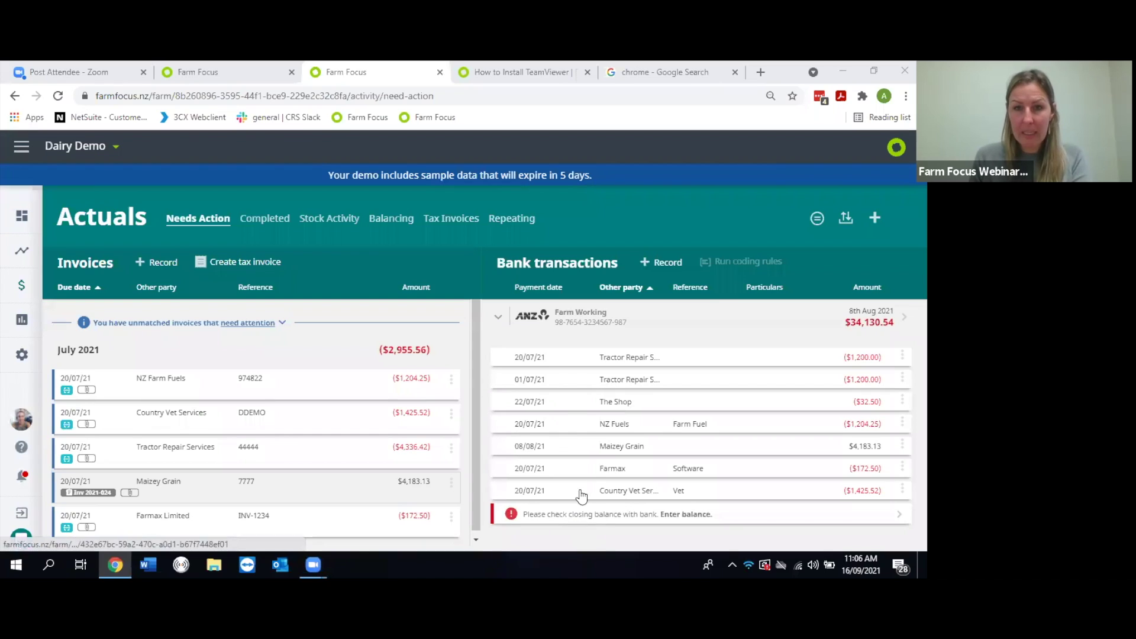
# Step: Open The Shop transaction dated 22/07/21 and choose to code it instead of matching it
pyautogui.click(647, 406)
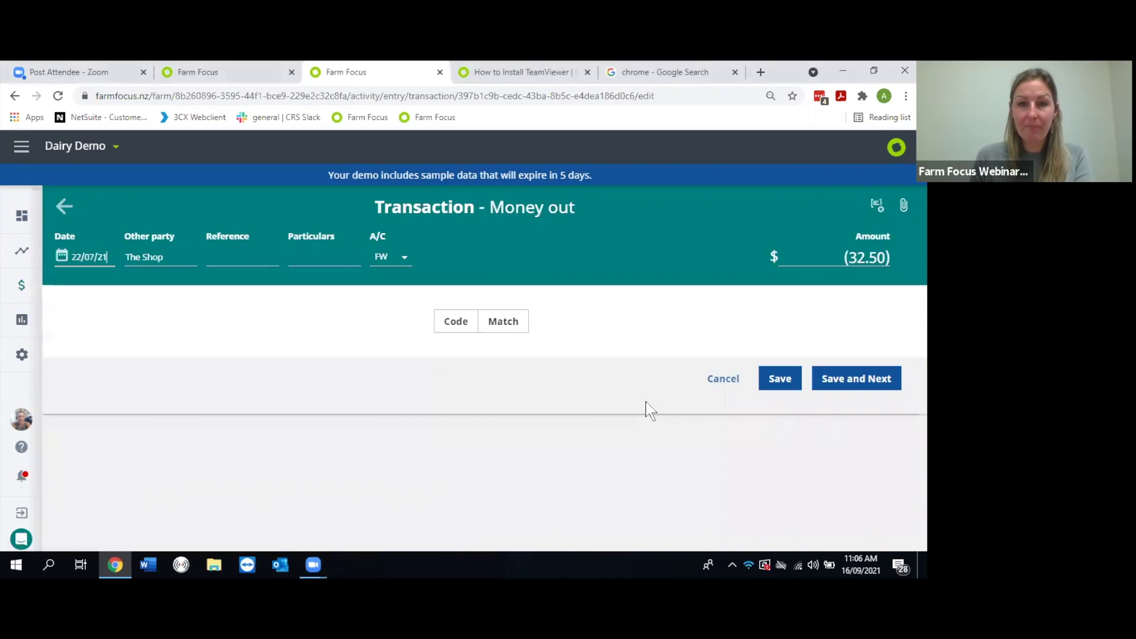
pyautogui.click(459, 329)
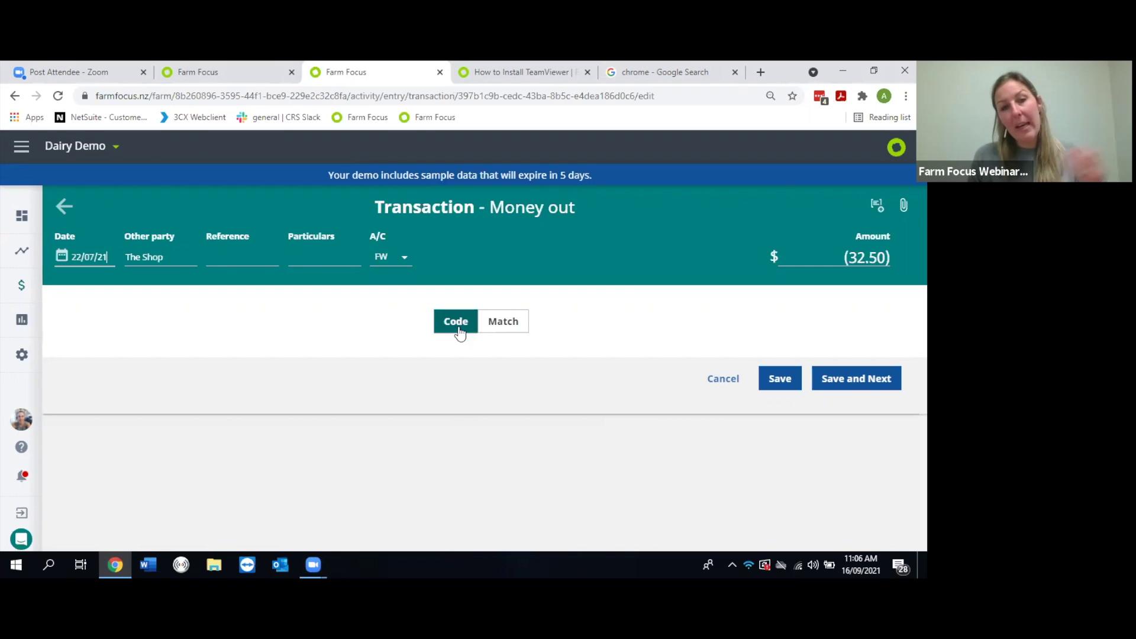
pyautogui.click(512, 333)
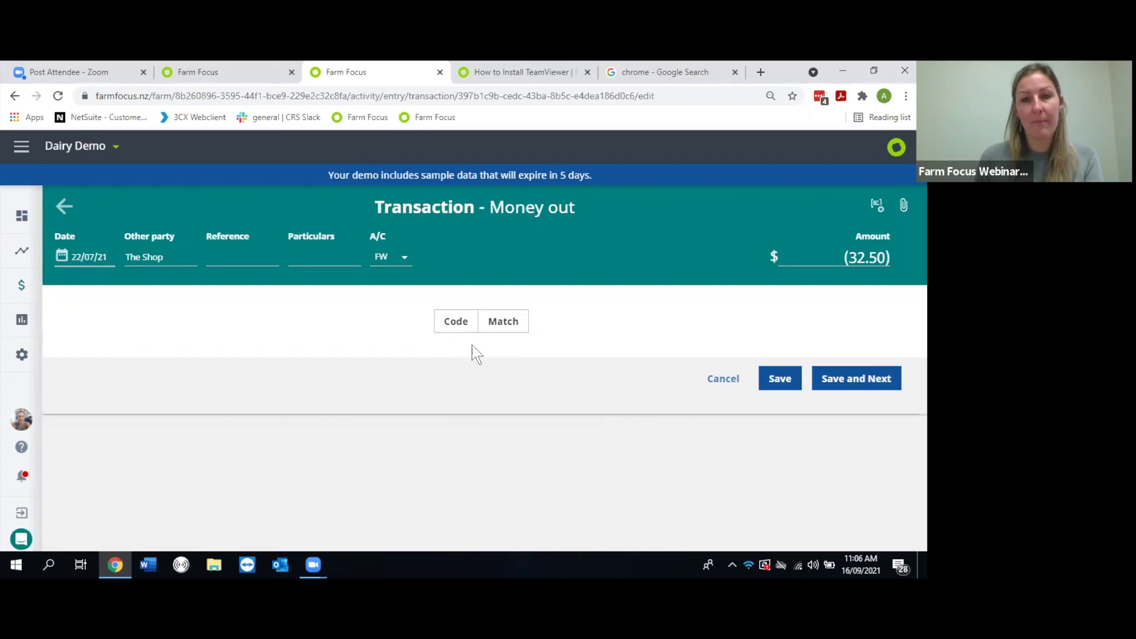
pyautogui.click(463, 321)
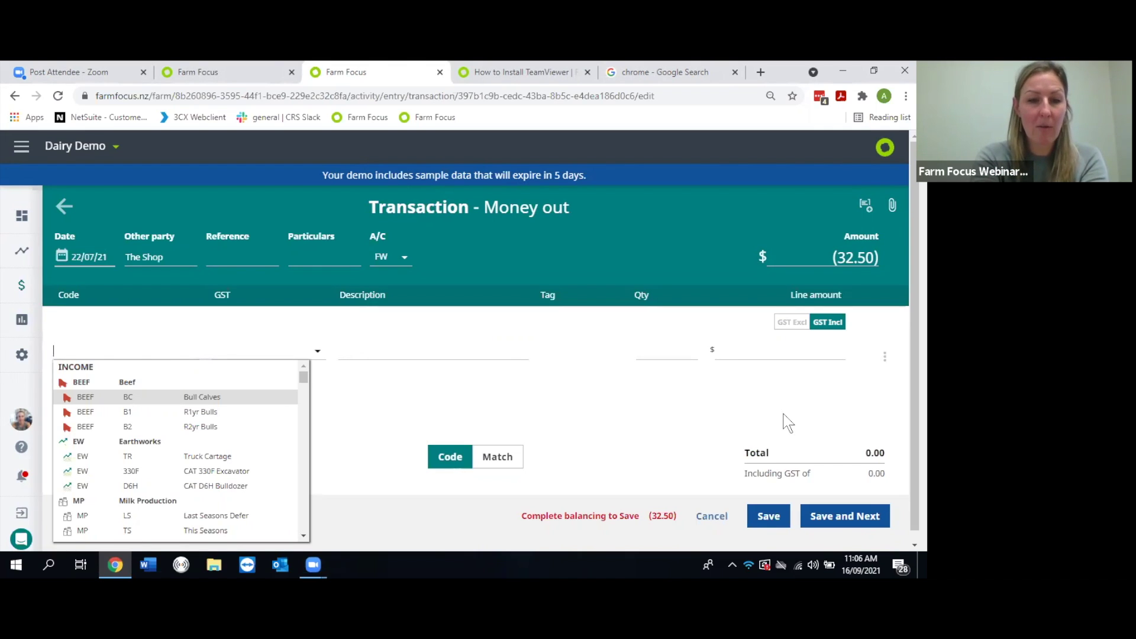
# Step: Search the farm codes by the keyword "stat" and clear the search
pyautogui.write('sta')
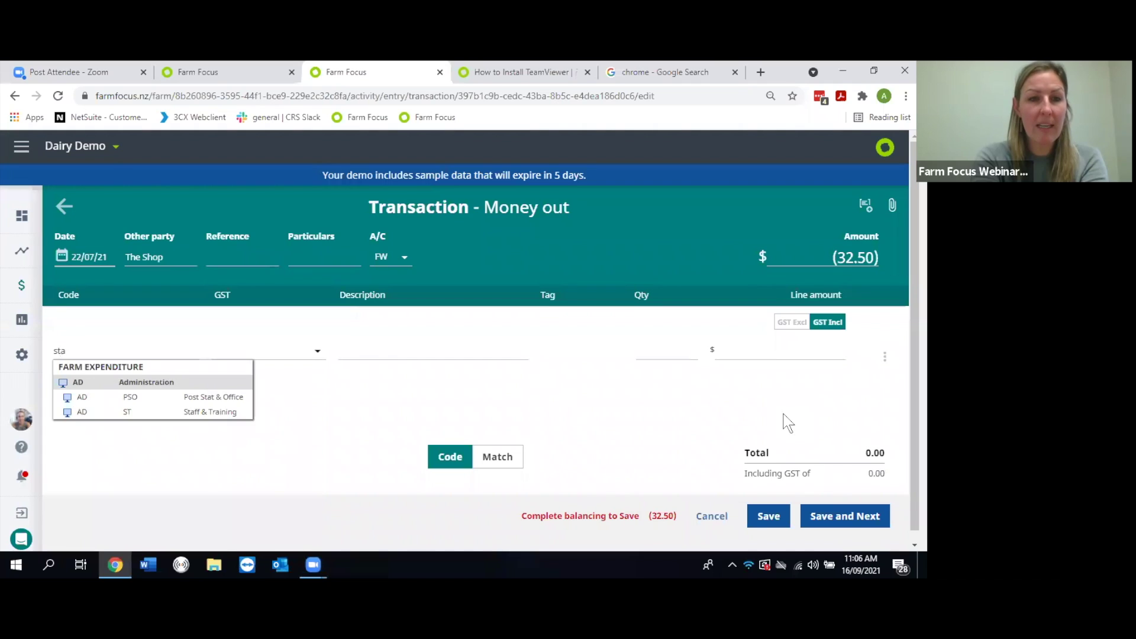
pyautogui.write('t')
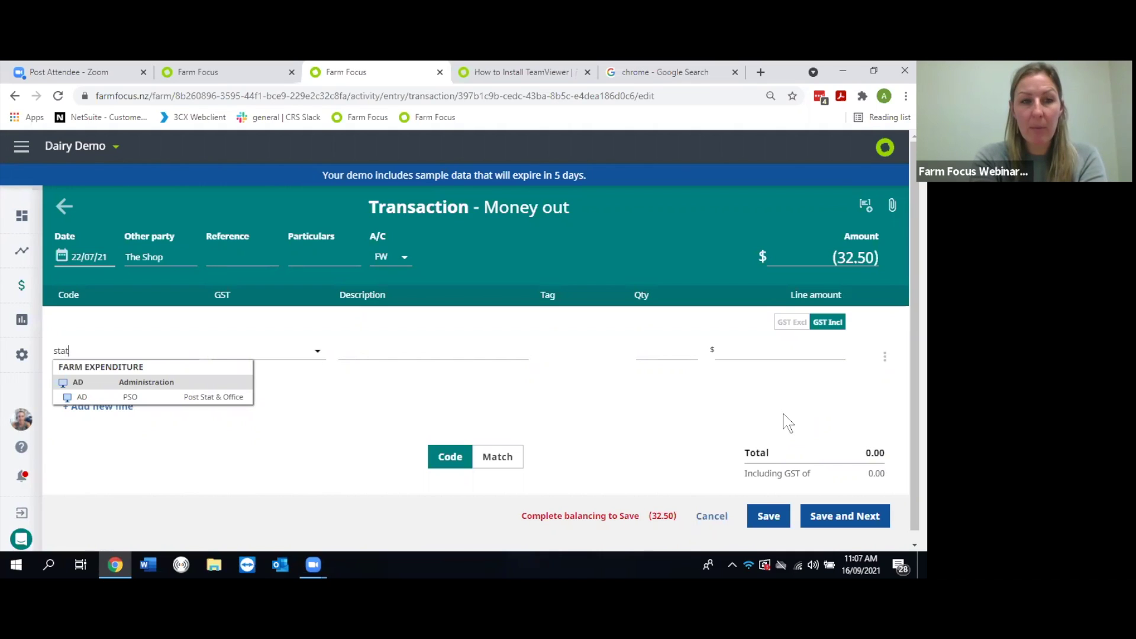
pyautogui.press('BackSpace')
pyautogui.press('BackSpace')
pyautogui.press('BackSpace')
pyautogui.press('BackSpace')
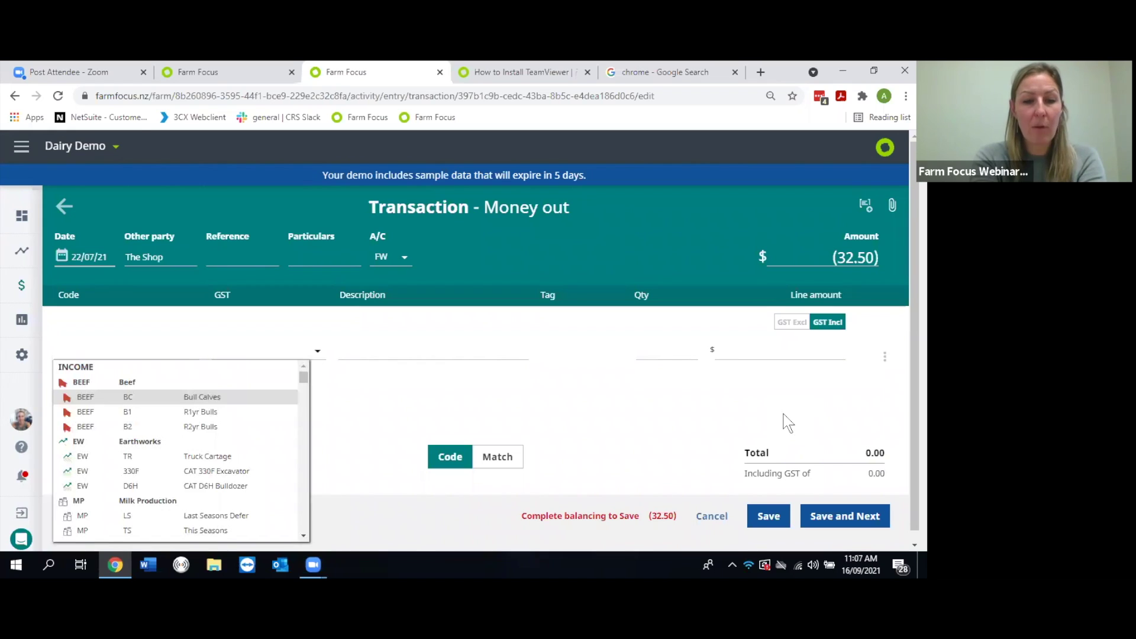
# Step: List all Administration codes using the prefix "ad:" and clear the code entry
pyautogui.write('ad')
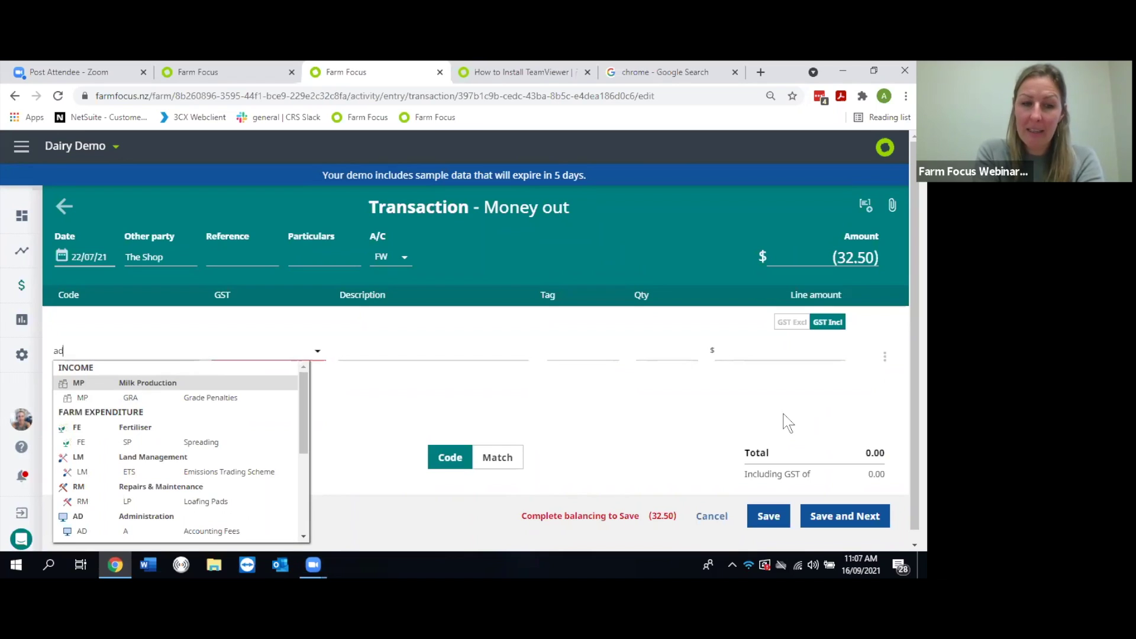
pyautogui.write(':')
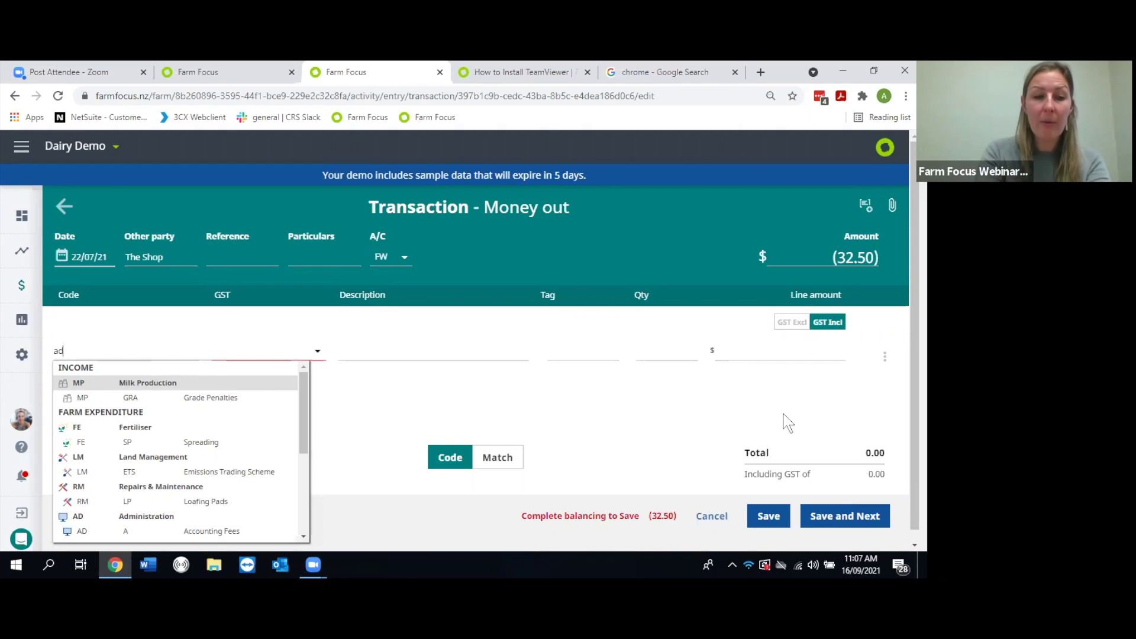
pyautogui.write(':')
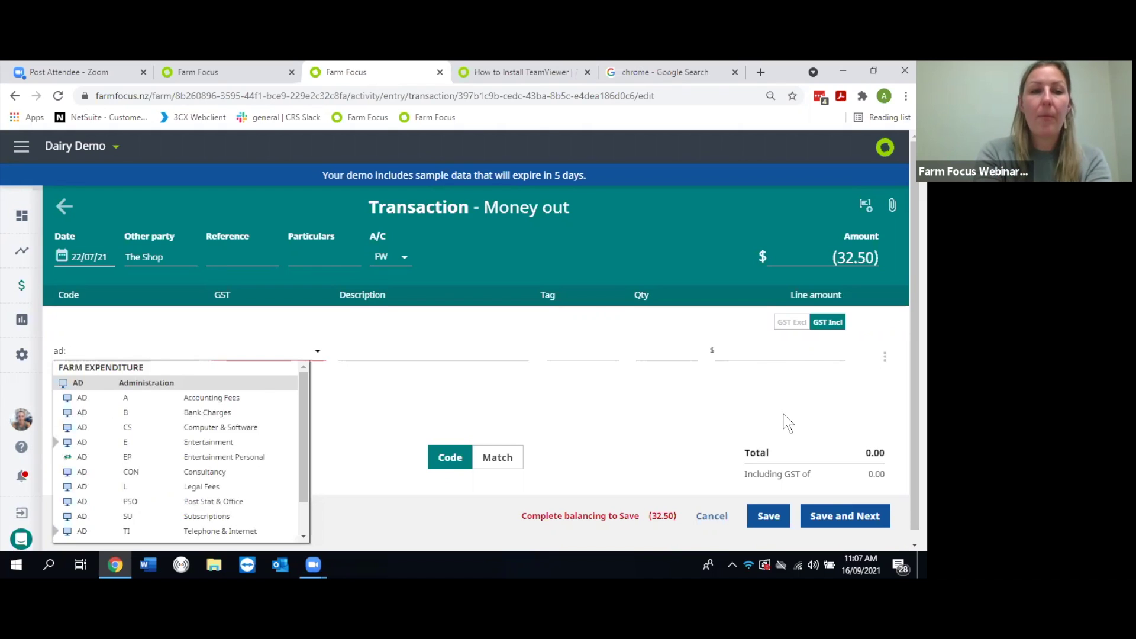
pyautogui.press('BackSpace')
pyautogui.press('BackSpace')
pyautogui.press('BackSpace')
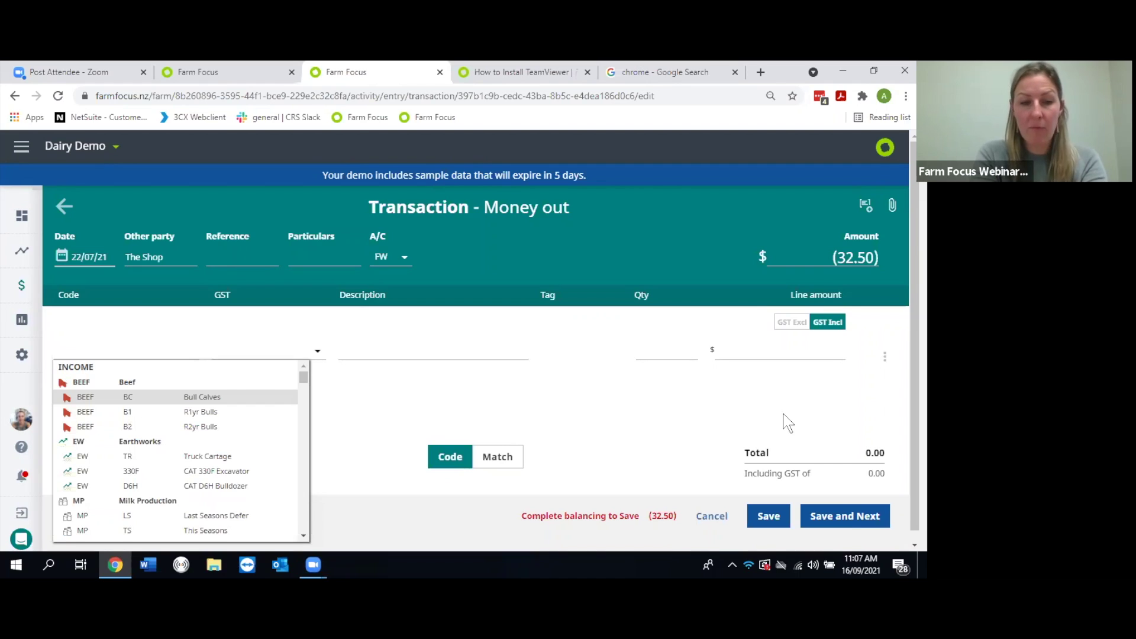
# Step: Narrow the Administration codes with "ad:a" and clear the code entry again
pyautogui.write('ad')
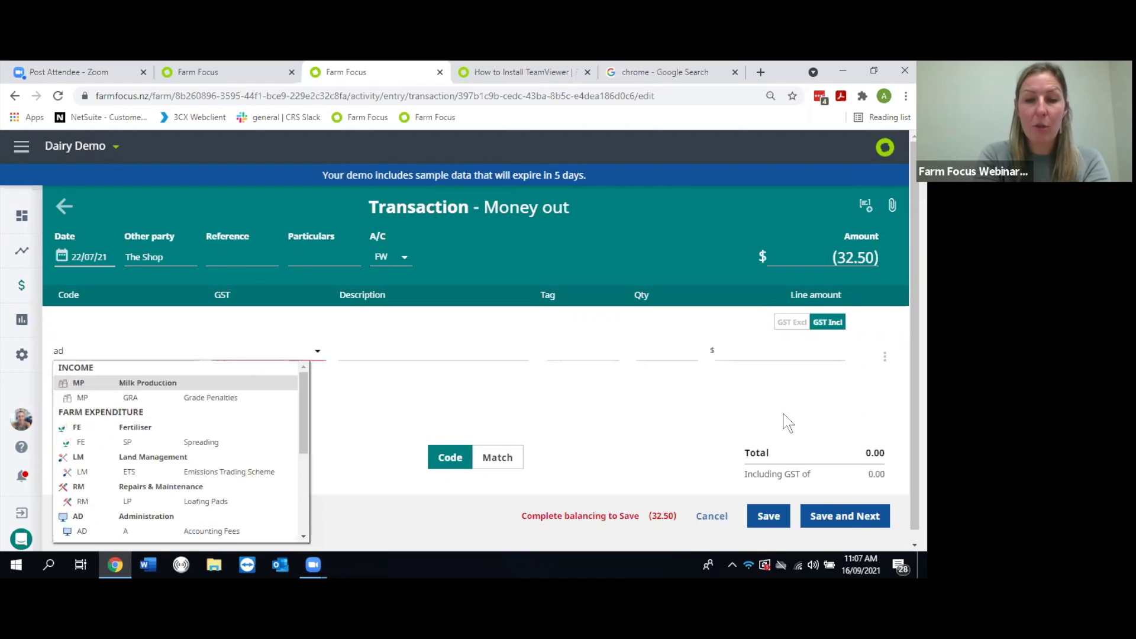
pyautogui.write(':')
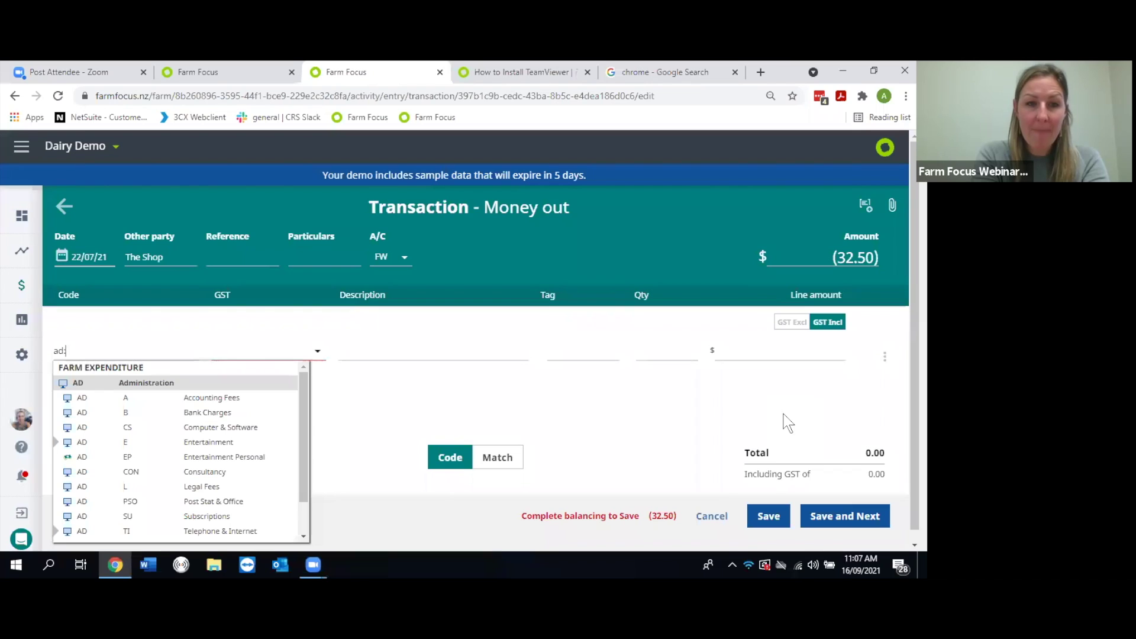
pyautogui.write('a')
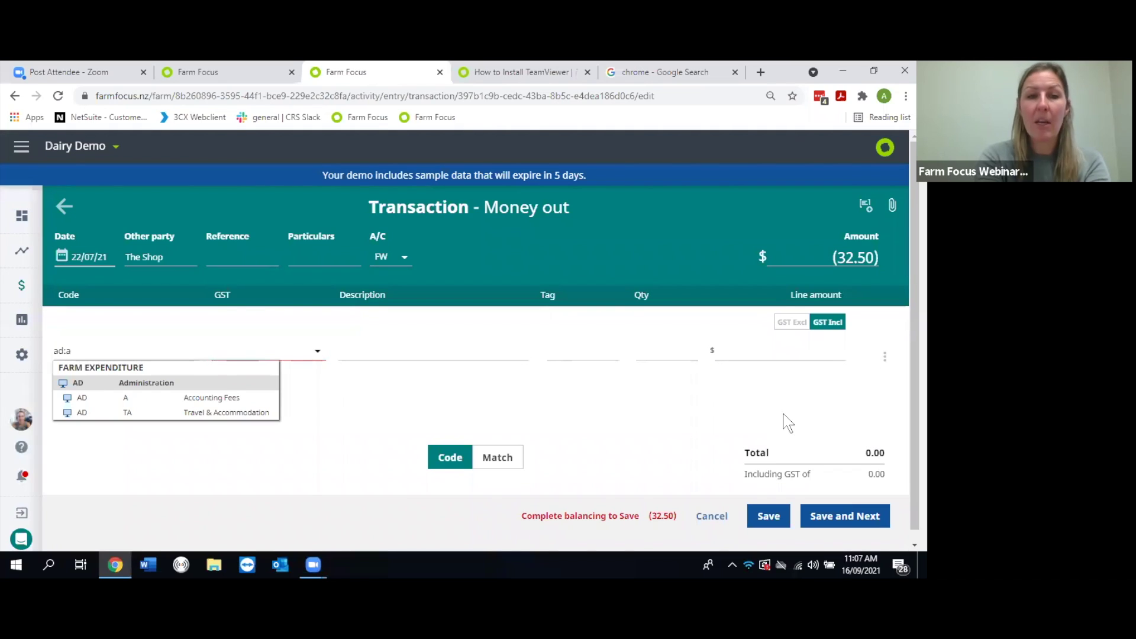
pyautogui.press('BackSpace')
pyautogui.press('BackSpace')
pyautogui.press('BackSpace')
pyautogui.press('BackSpace')
# Step: Find codes containing "sta" and code the transaction line to AD:PSO Post Stat & Office
pyautogui.write('sta')
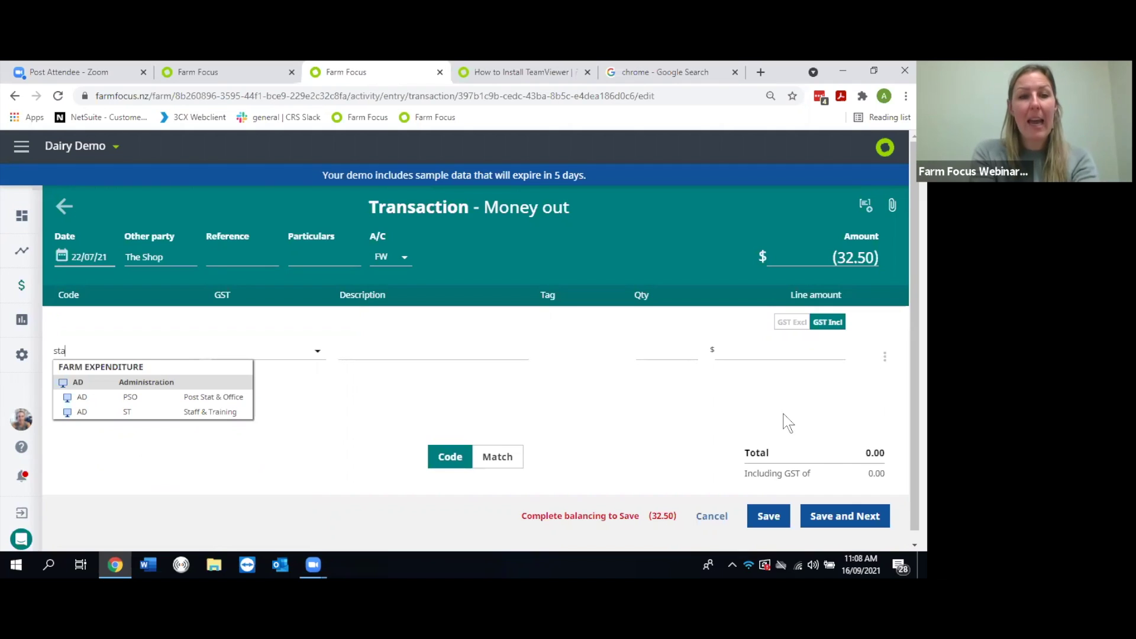
pyautogui.press('Down')
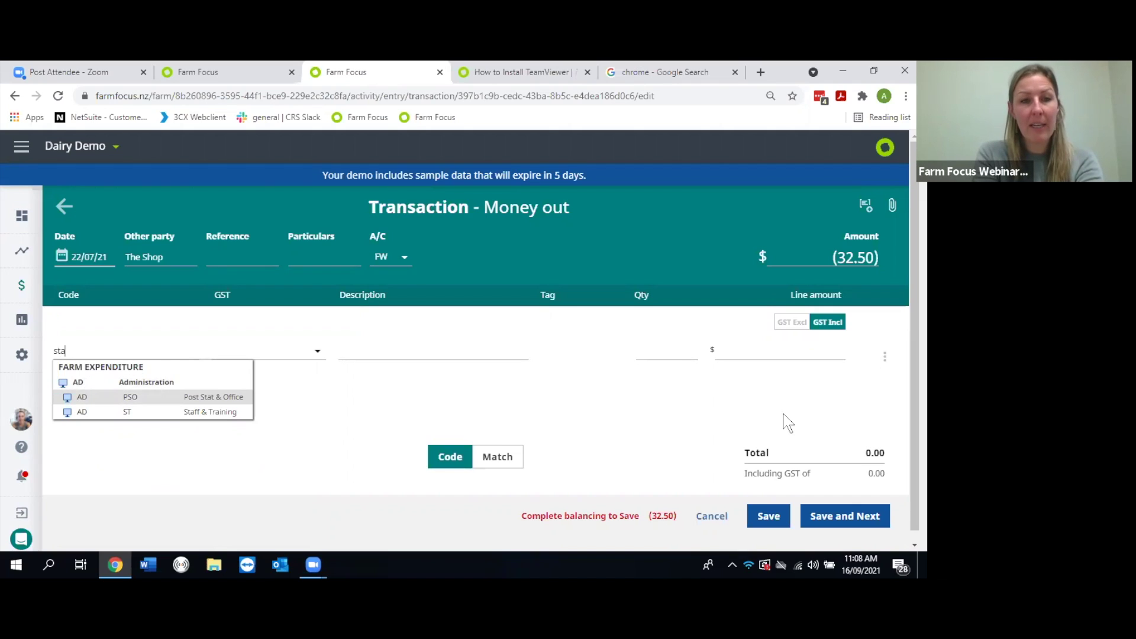
pyautogui.press('Return')
pyautogui.press('Tab')
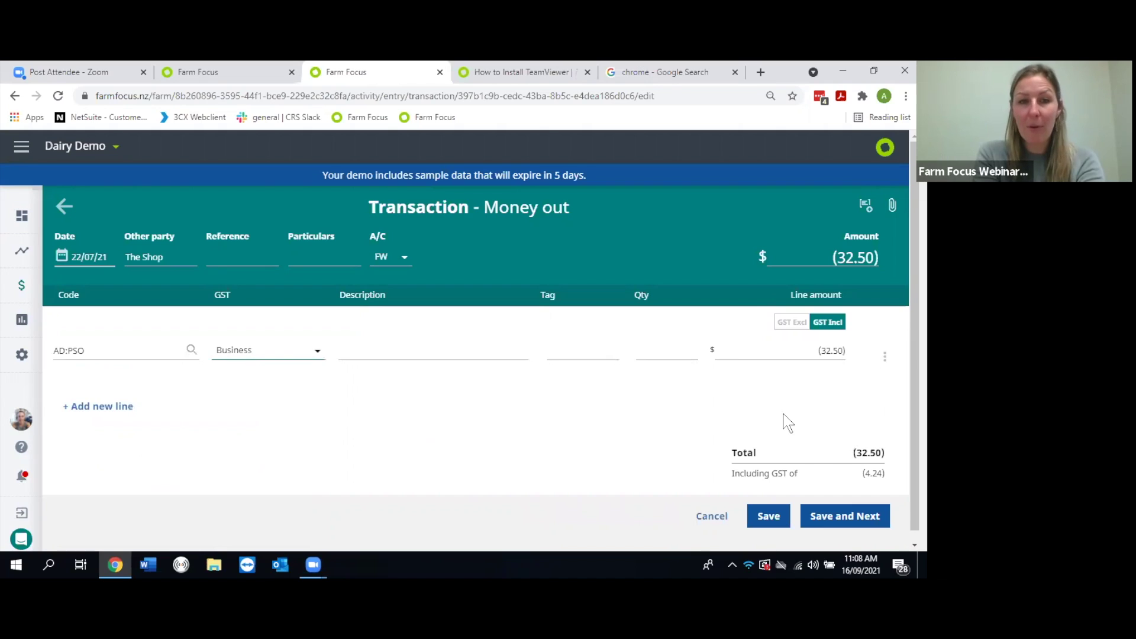
# Step: Describe the AD:PSO line as "pens" and set its line amount to -19
pyautogui.press('Tab')
pyautogui.write('pens')
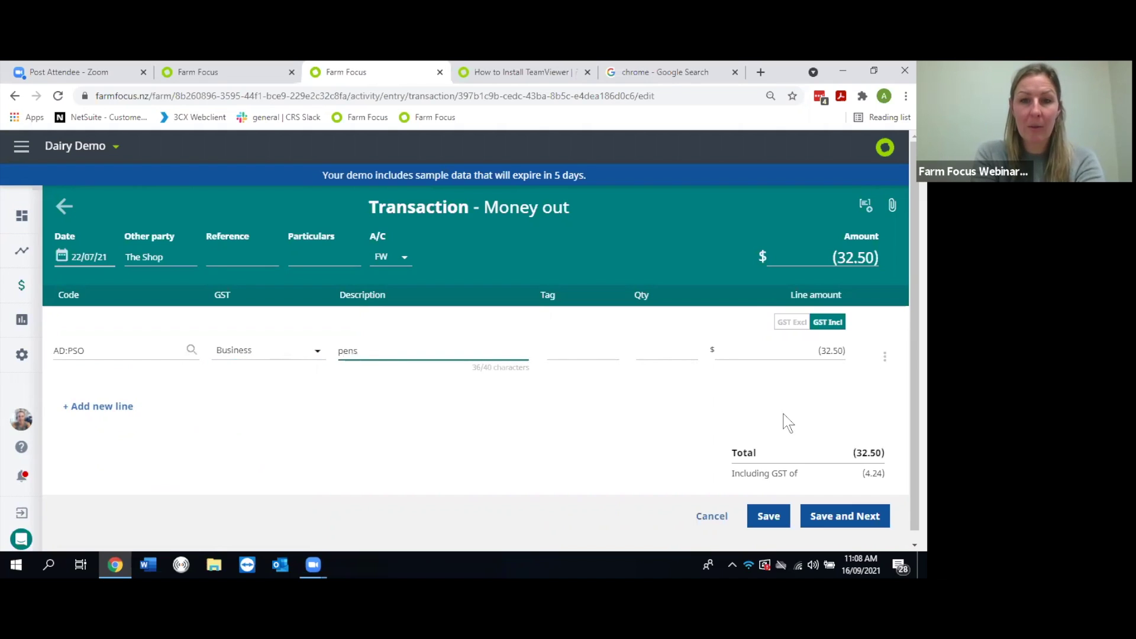
pyautogui.press('Tab')
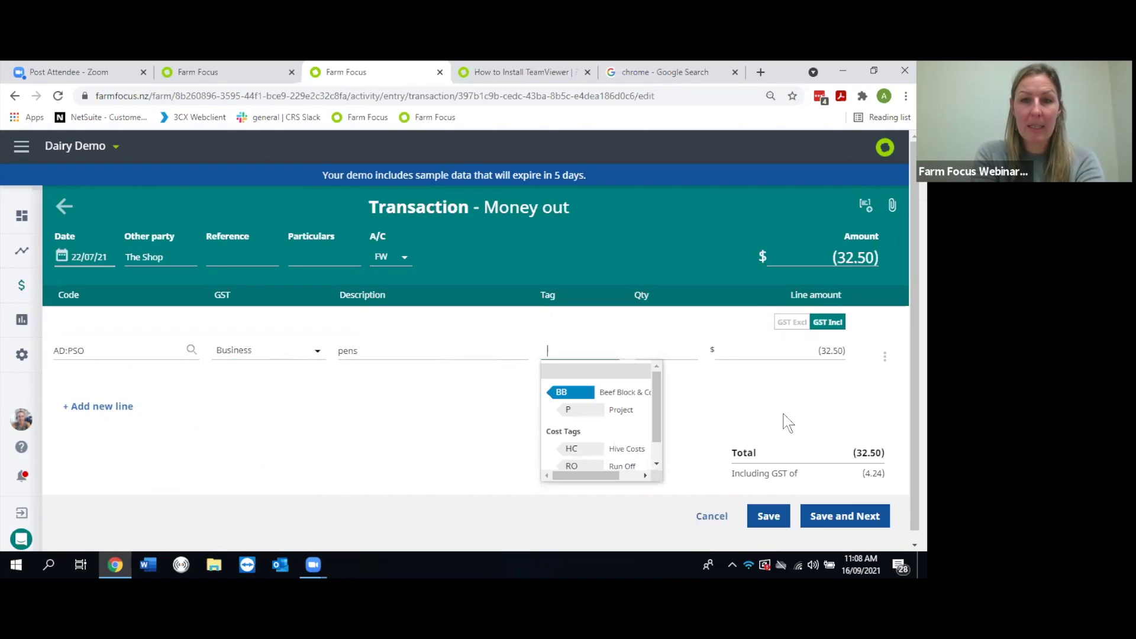
pyautogui.press('Tab')
pyautogui.press('Tab')
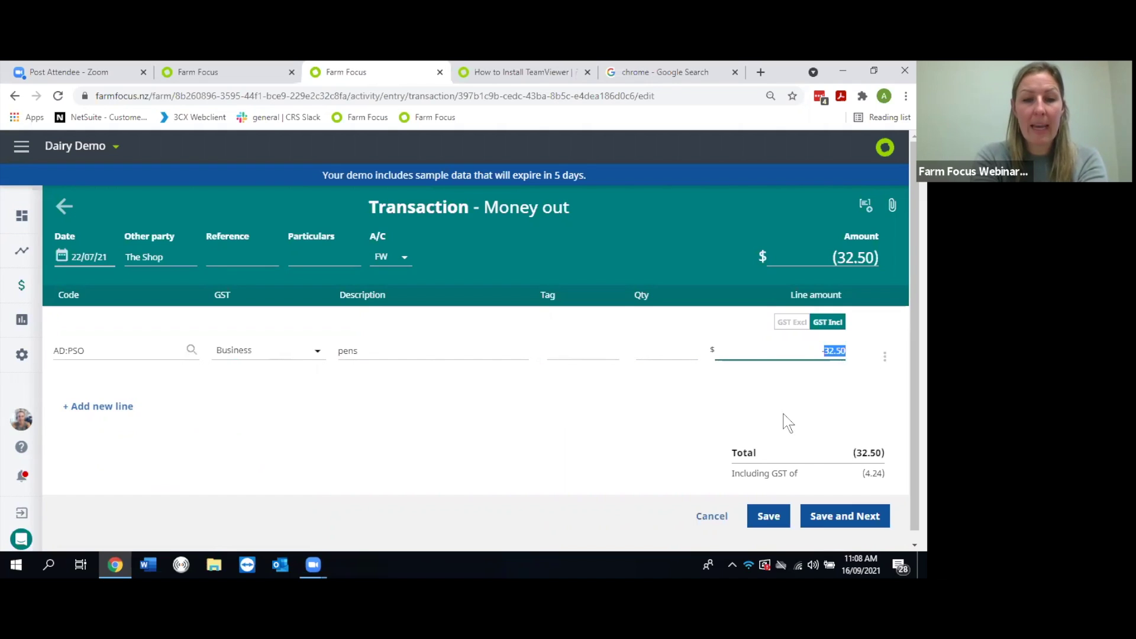
pyautogui.write('-19')
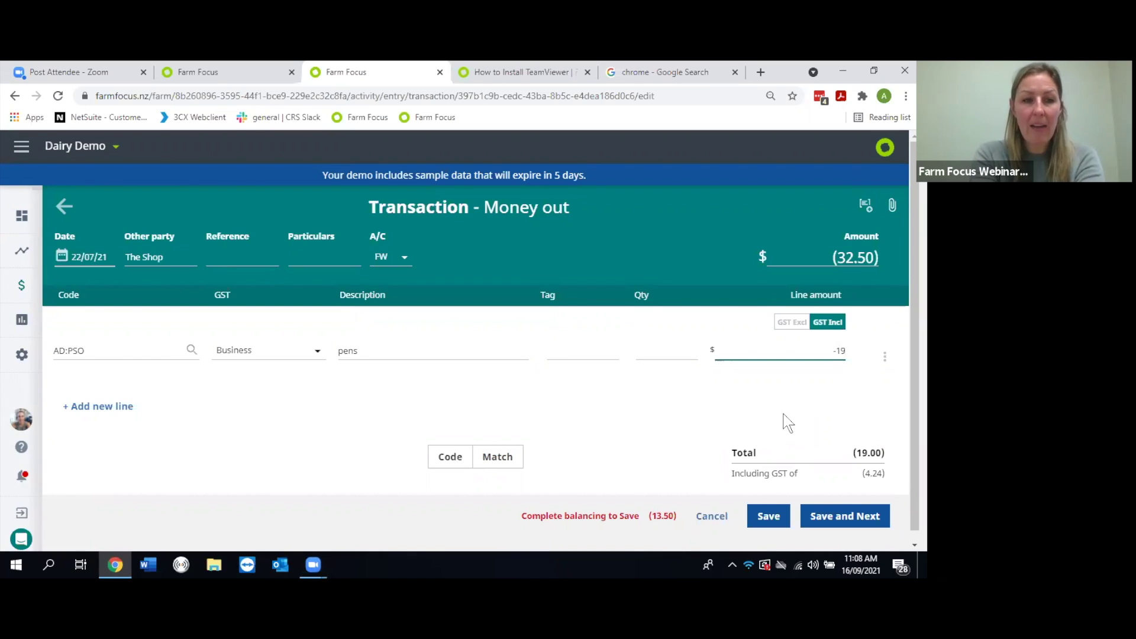
pyautogui.press('Tab')
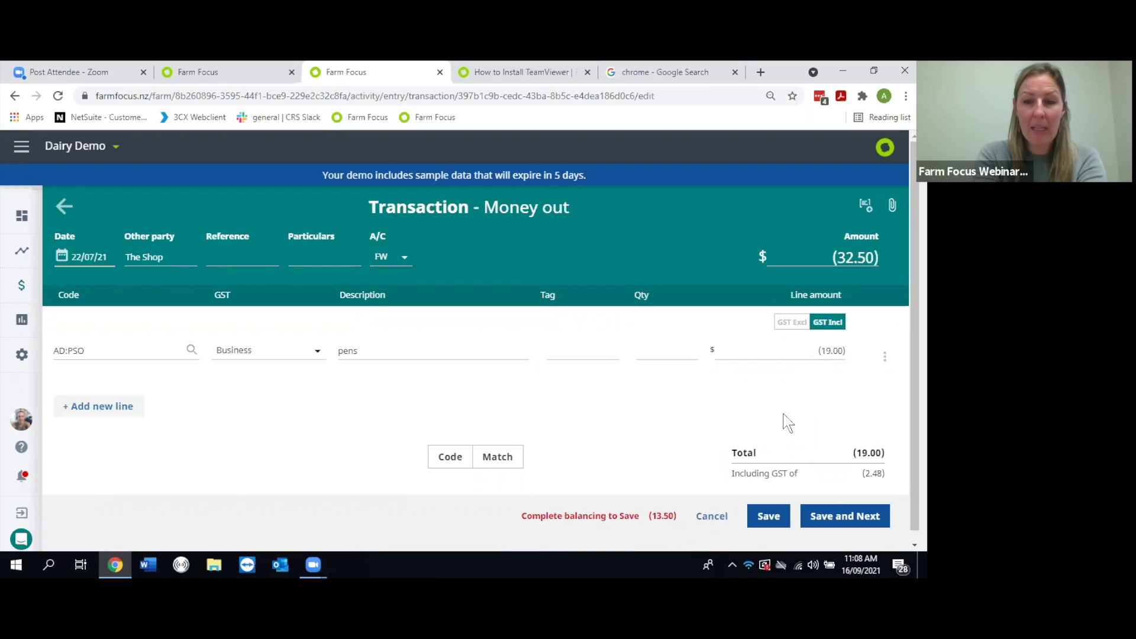
# Step: Add a second line to The Shop transaction and code it to AD:CS Computer & Software
pyautogui.press('Return')
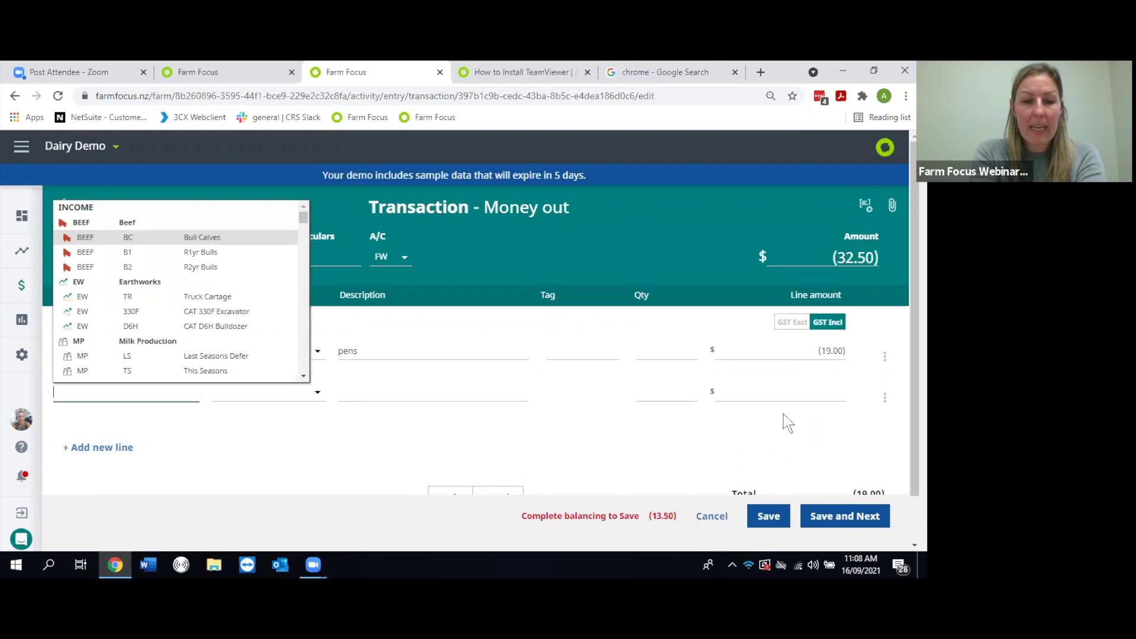
pyautogui.write('compu')
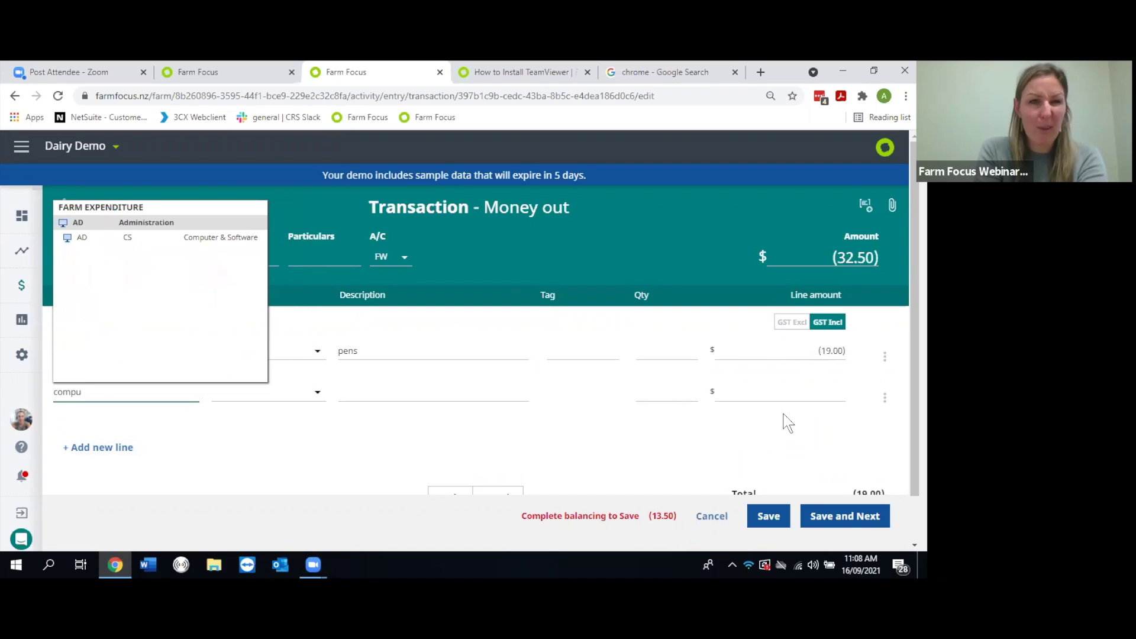
pyautogui.press('Down')
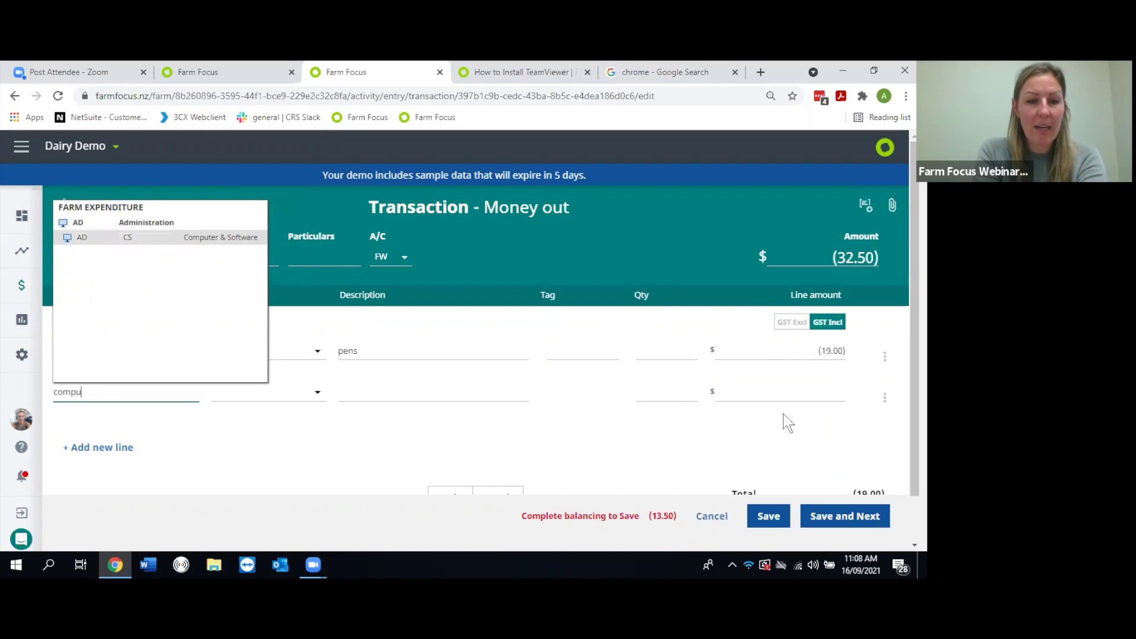
pyautogui.press('Return')
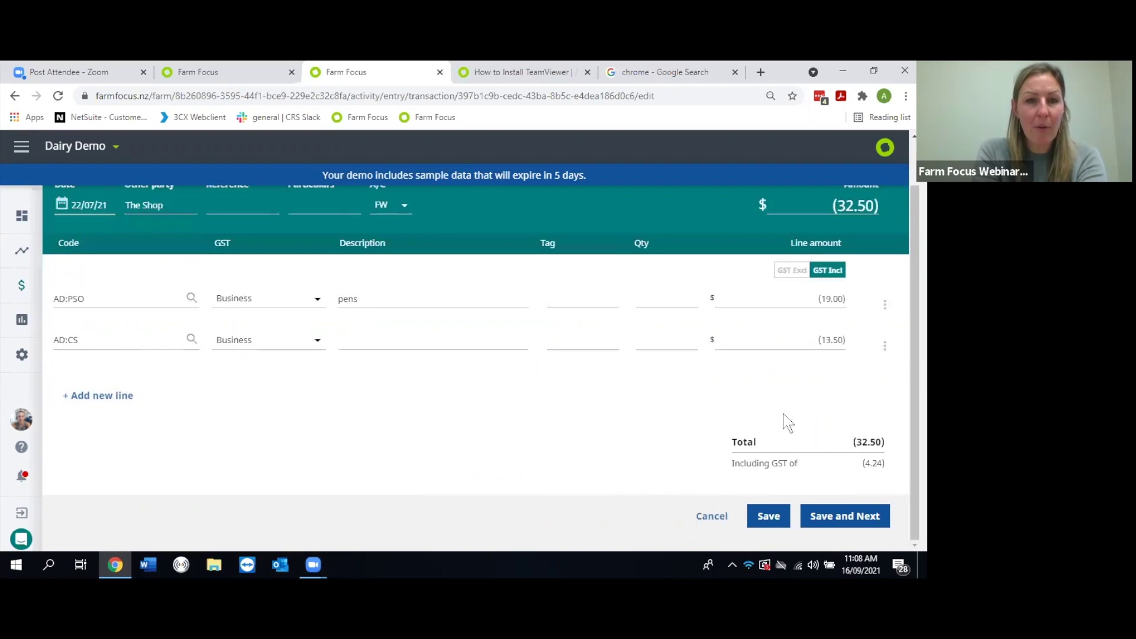
# Step: Describe the AD:CS line as "ink" and set its line amount to -10
pyautogui.press('Tab')
pyautogui.press('Tab')
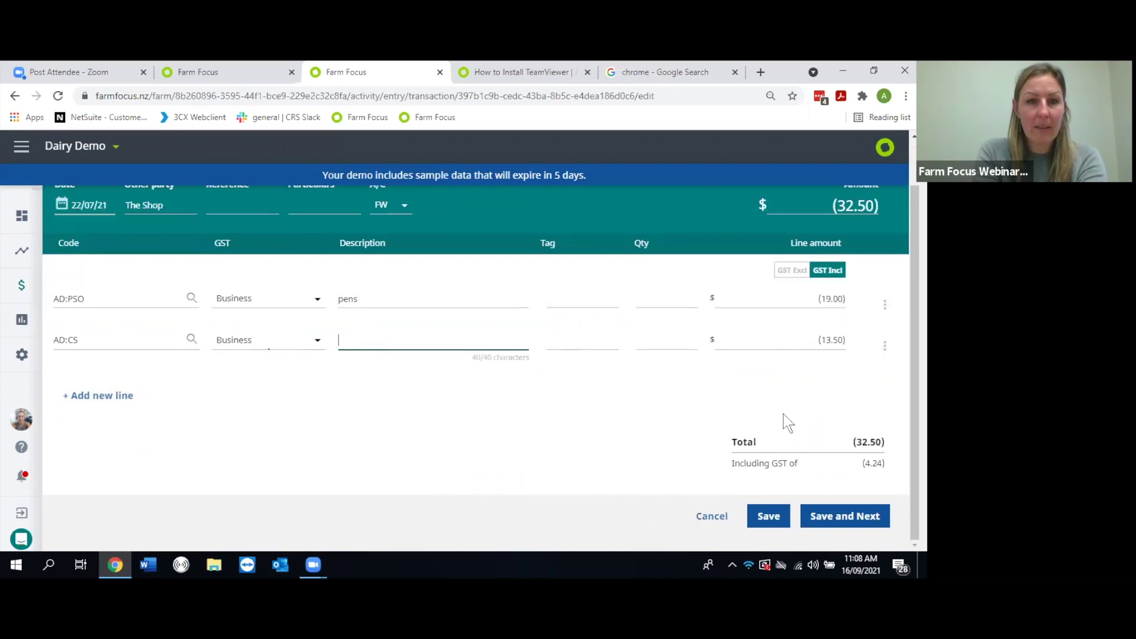
pyautogui.write('ink')
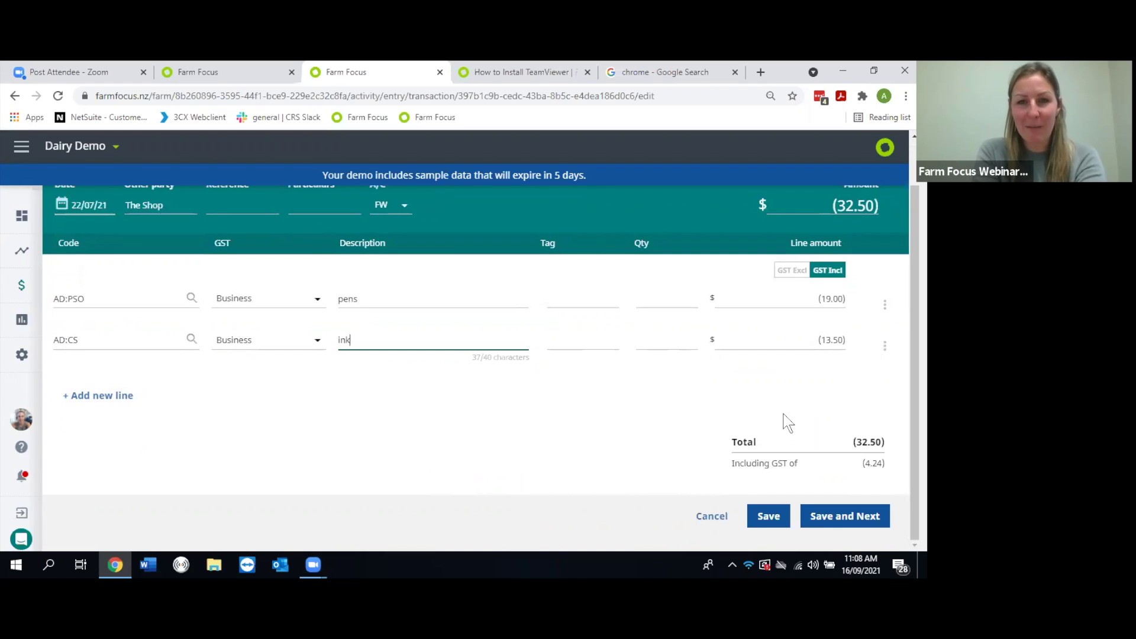
pyautogui.press('Tab')
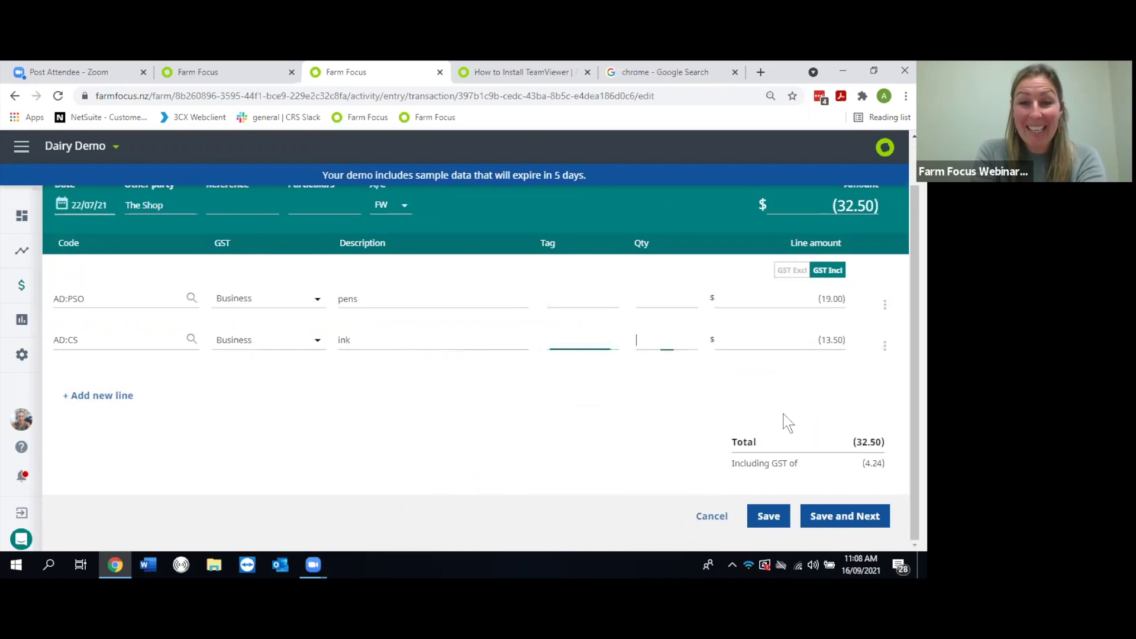
pyautogui.press('Tab')
pyautogui.press('Tab')
pyautogui.write('-10')
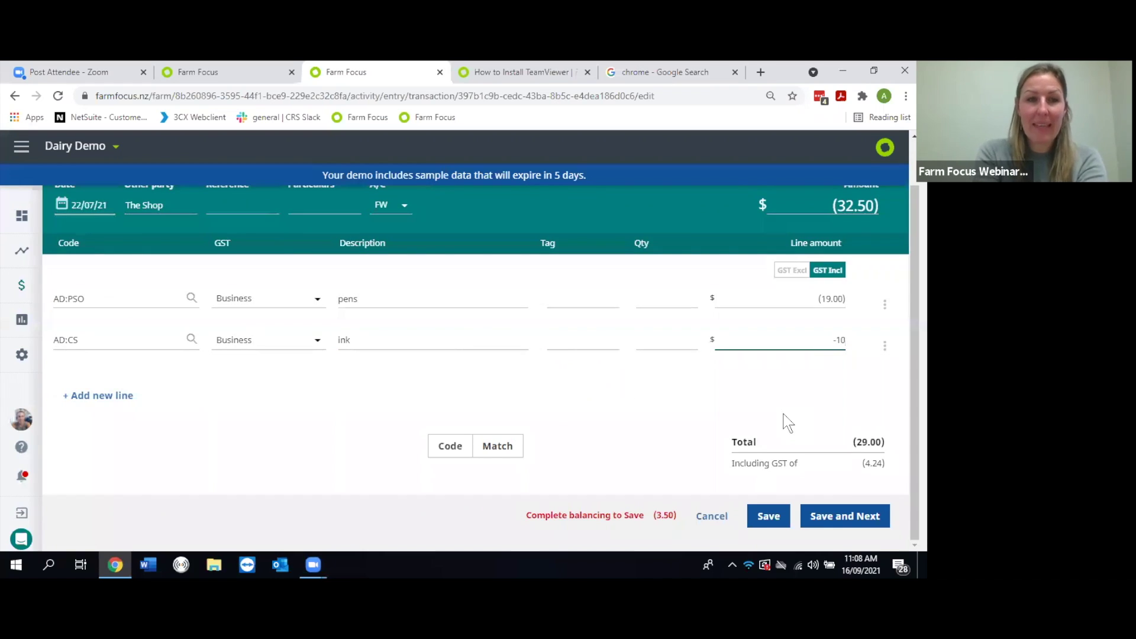
pyautogui.press('Tab')
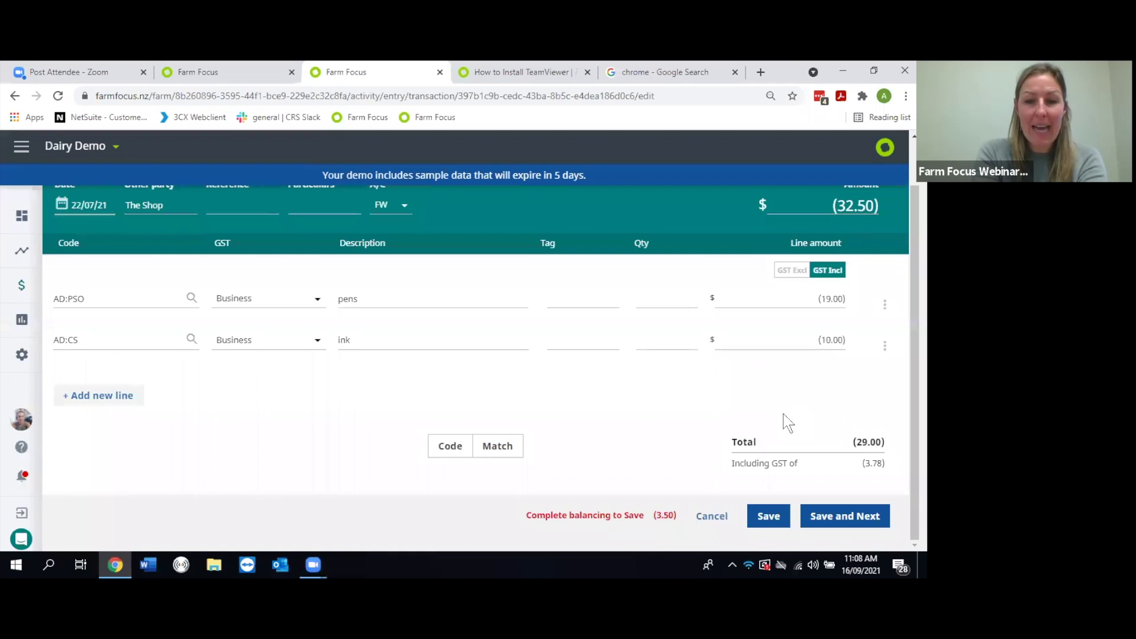
# Step: Add a third line coded to PE:D Drawings for the remaining amount of The Shop transaction
pyautogui.press('Return')
pyautogui.write('dr')
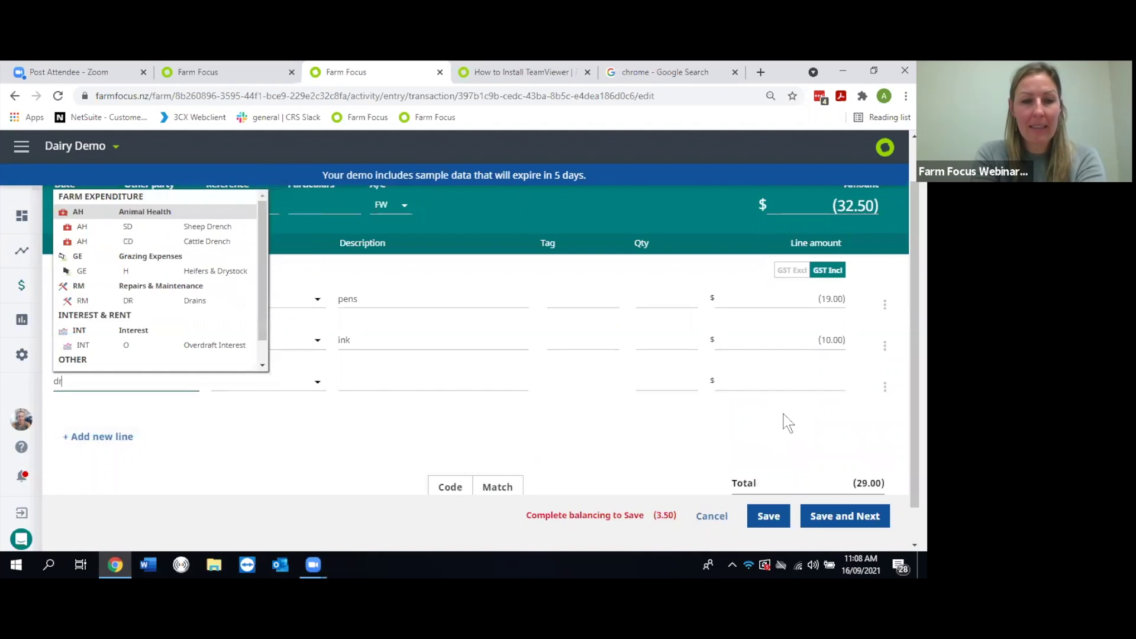
pyautogui.write('aw')
pyautogui.press('Down')
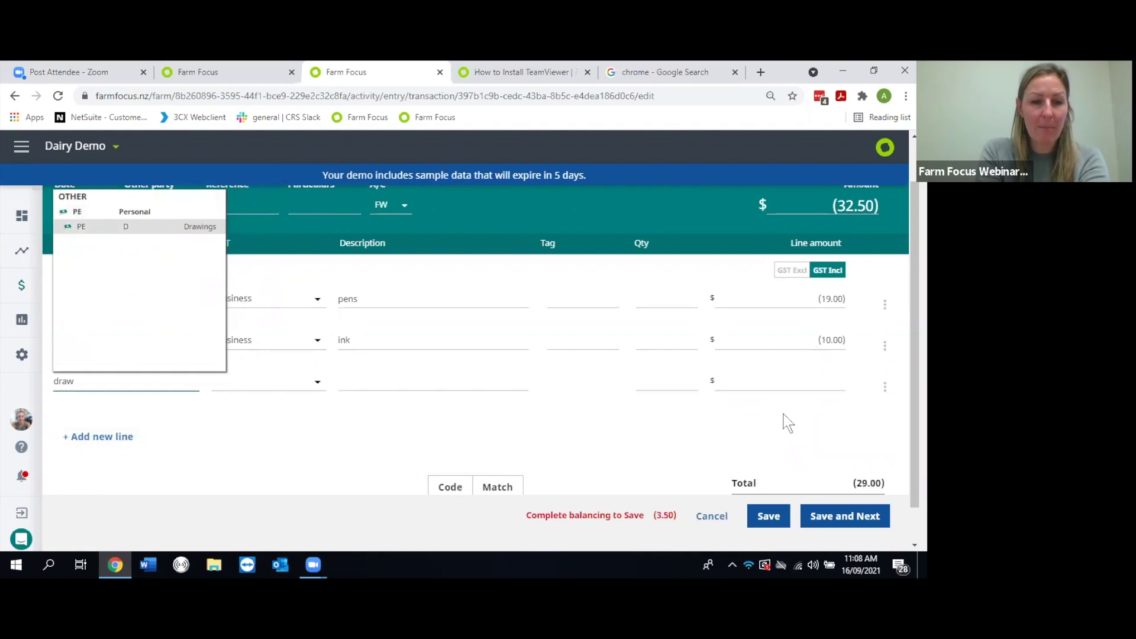
pyautogui.press('Return')
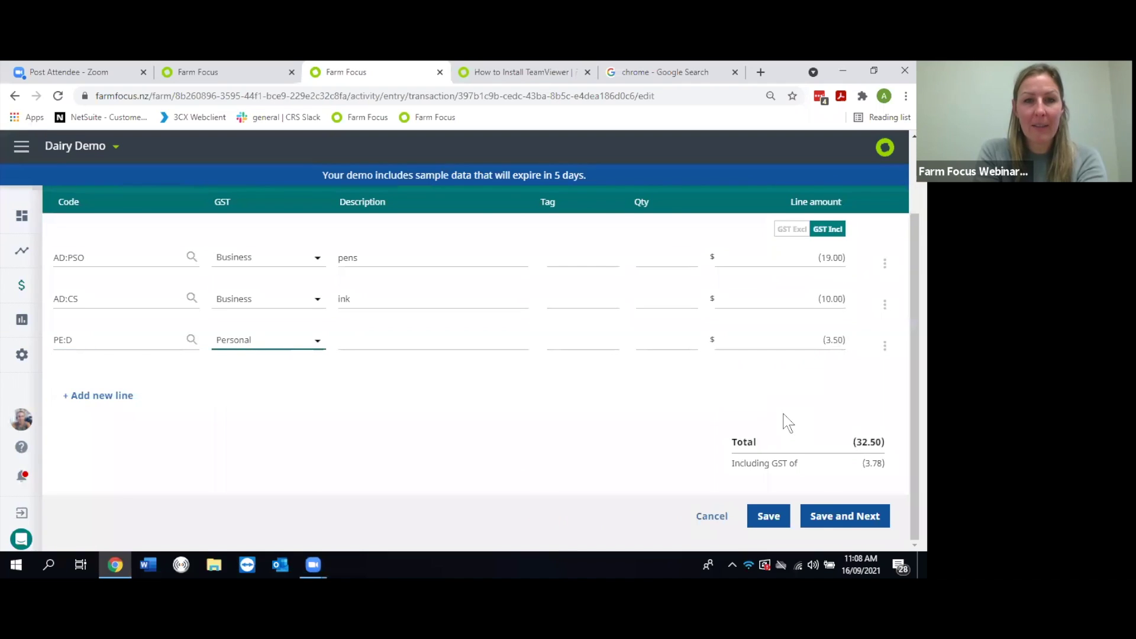
pyautogui.scroll(2, 414, 432)
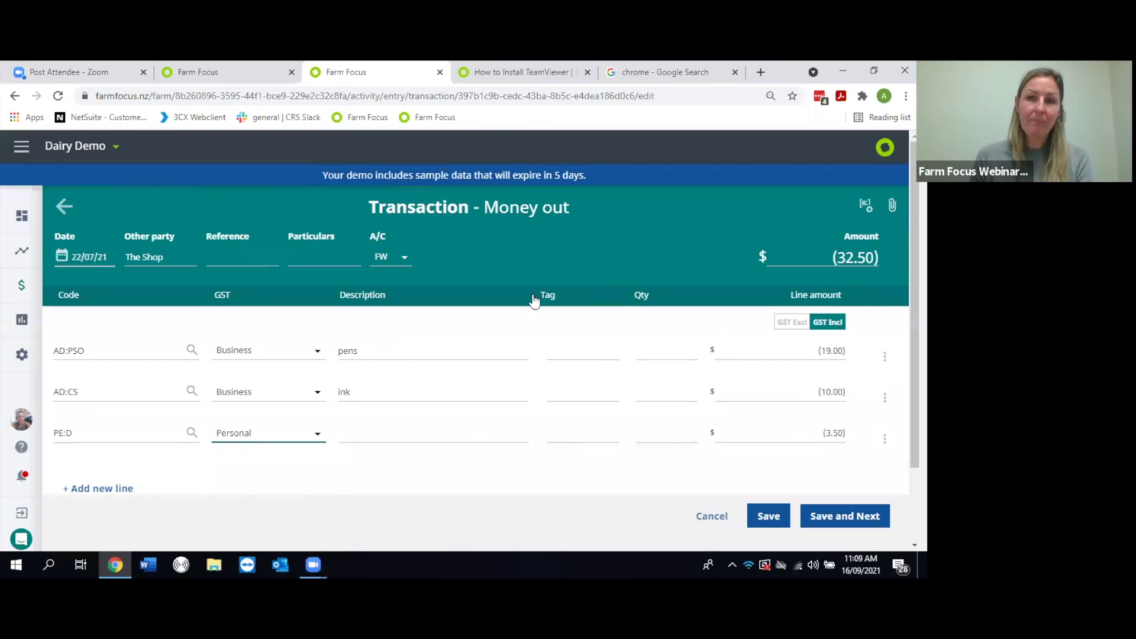
# Step: Open the file attachments of The Shop money-out transaction
pyautogui.click(895, 205)
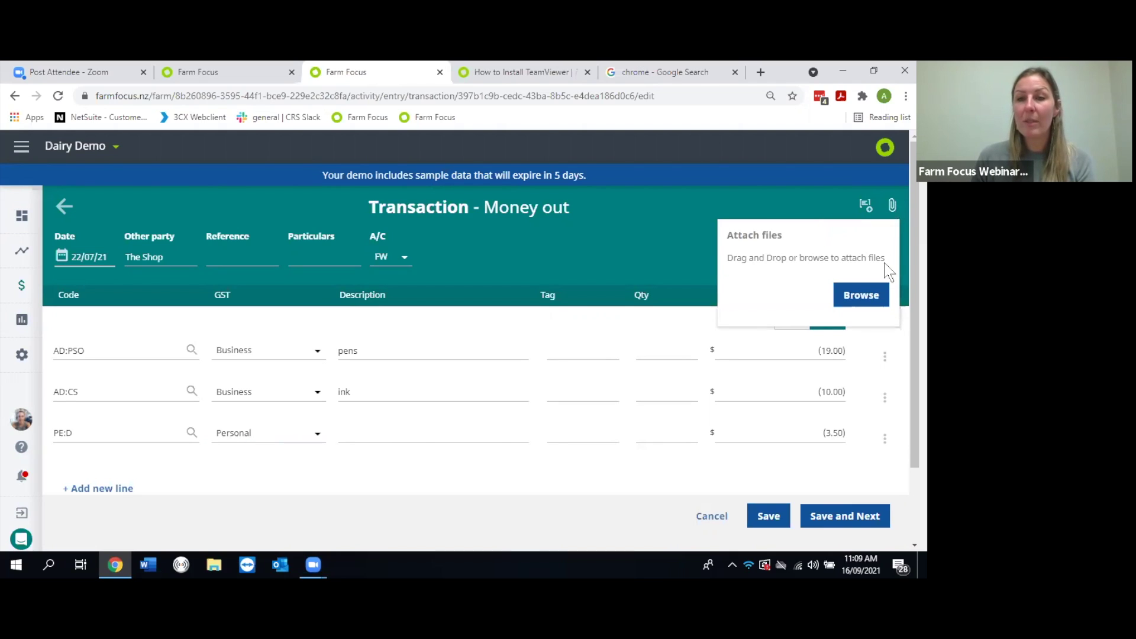
pyautogui.click(869, 297)
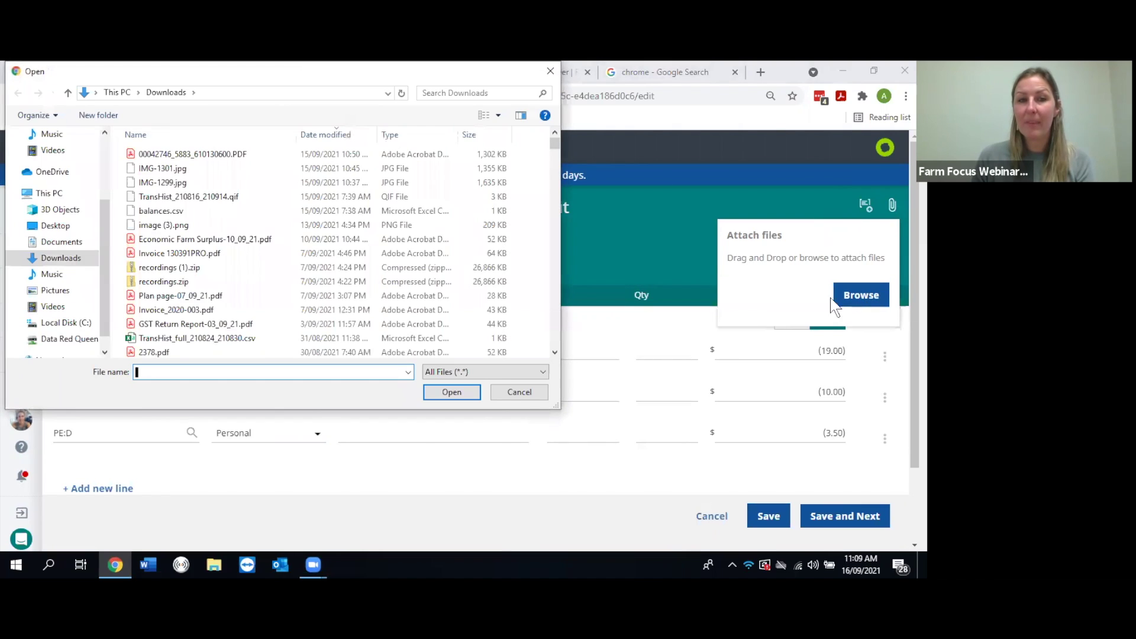
pyautogui.click(210, 156)
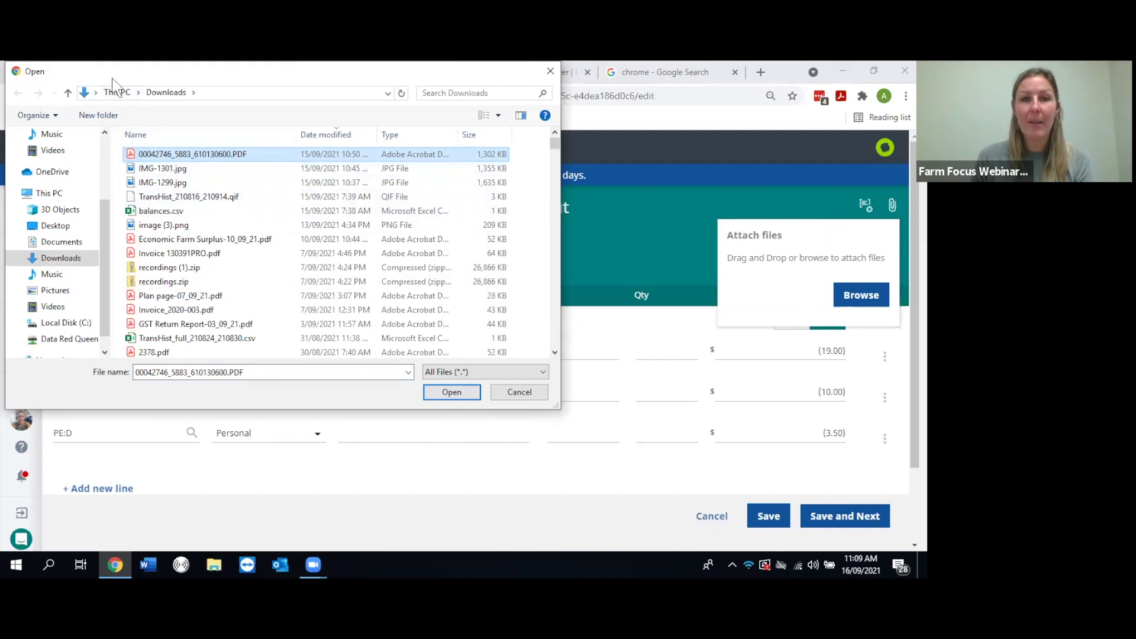
pyautogui.moveTo(114, 84); pyautogui.dragTo(120, 155)
pyautogui.click(551, 146)
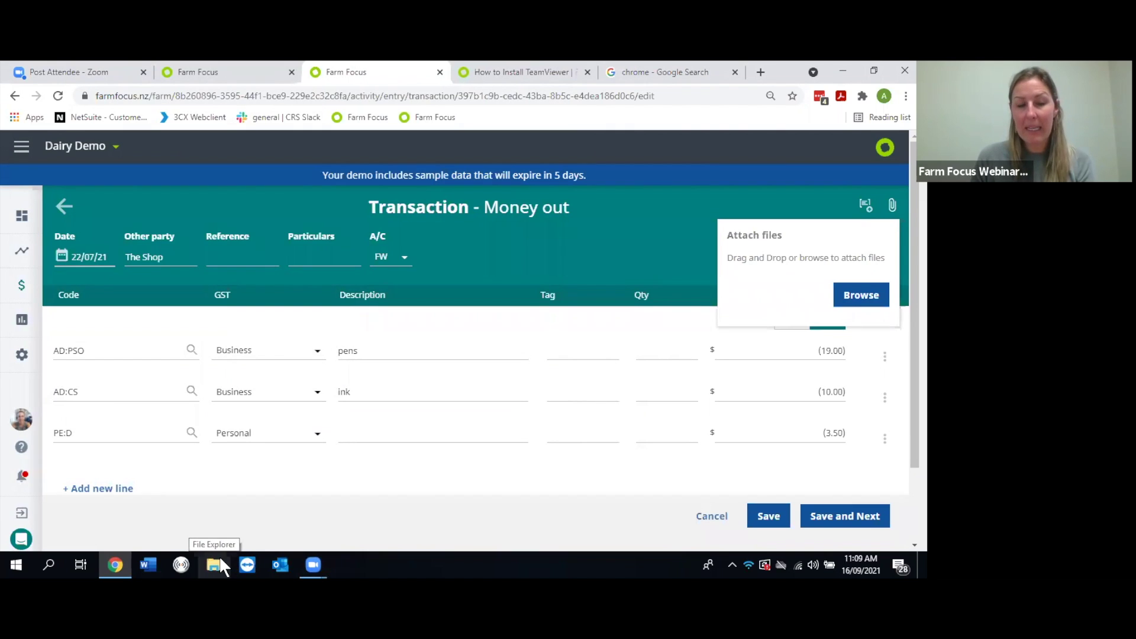
# Step: Attach 00042746_5883_610130600.PDF from File Explorer's recent files to The Shop transaction, and close the attachments list
pyautogui.click(219, 560)
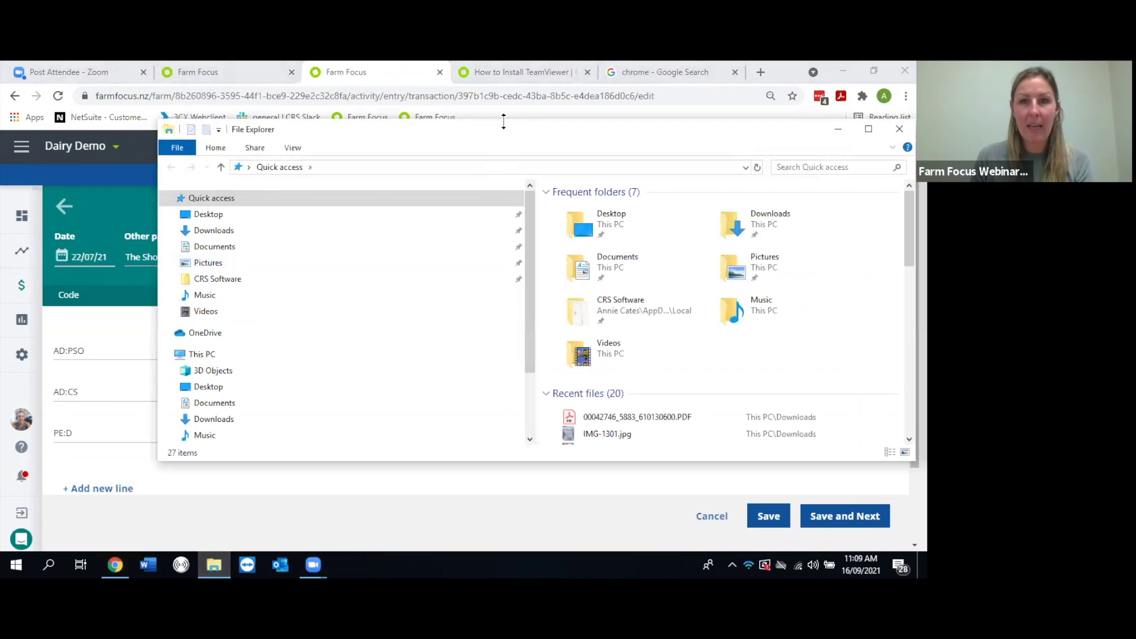
pyautogui.moveTo(589, 136); pyautogui.dragTo(373, 135)
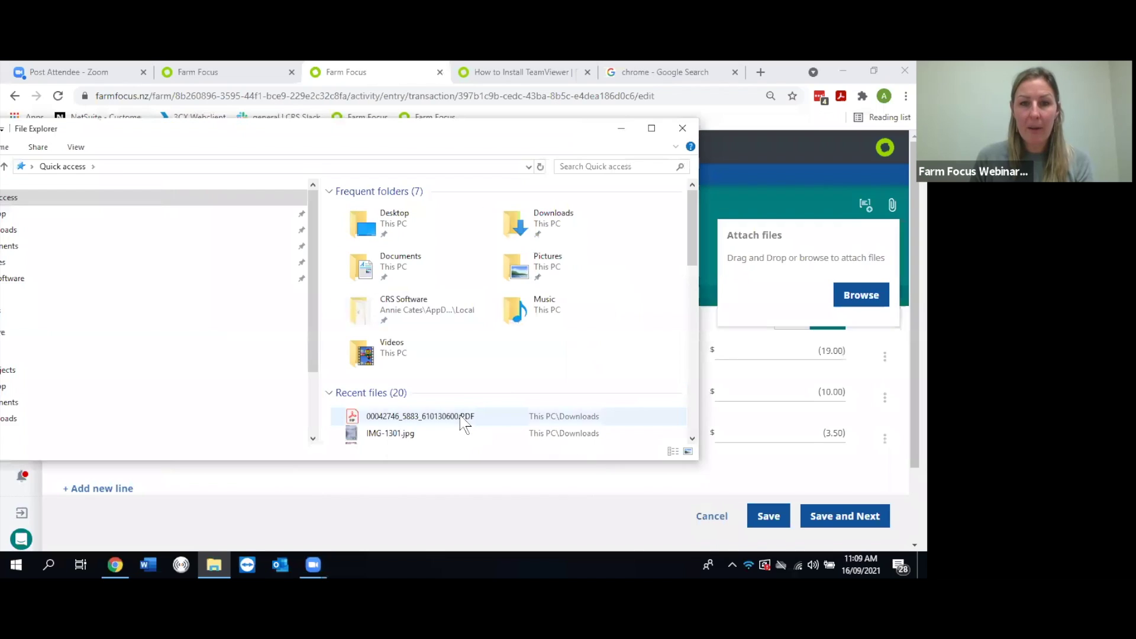
pyautogui.moveTo(465, 421); pyautogui.dragTo(780, 355)
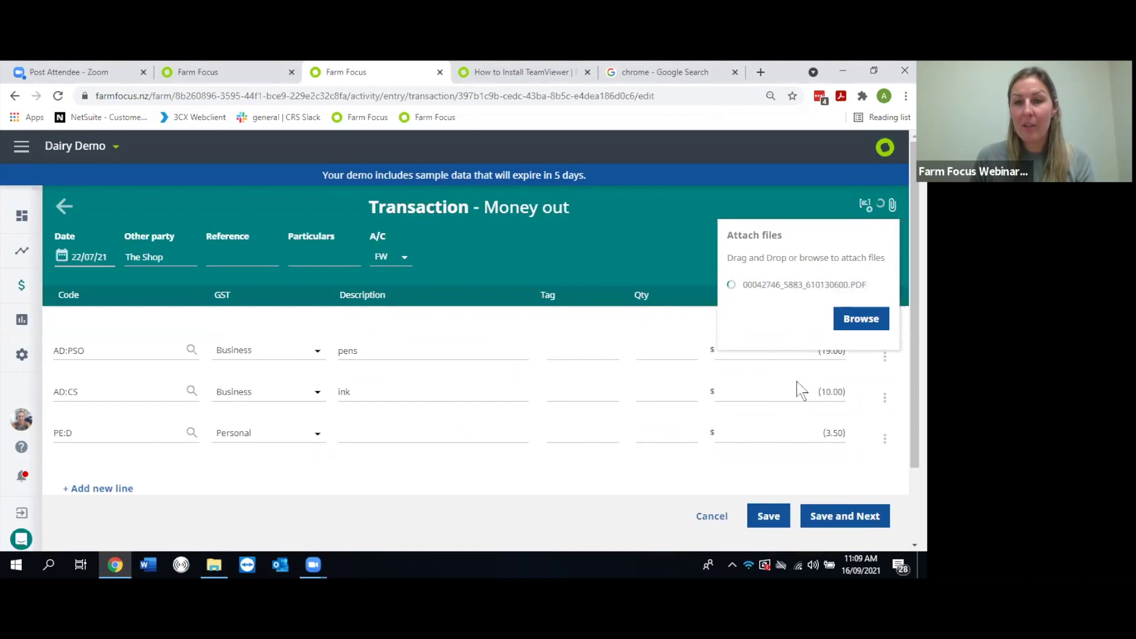
pyautogui.click(657, 254)
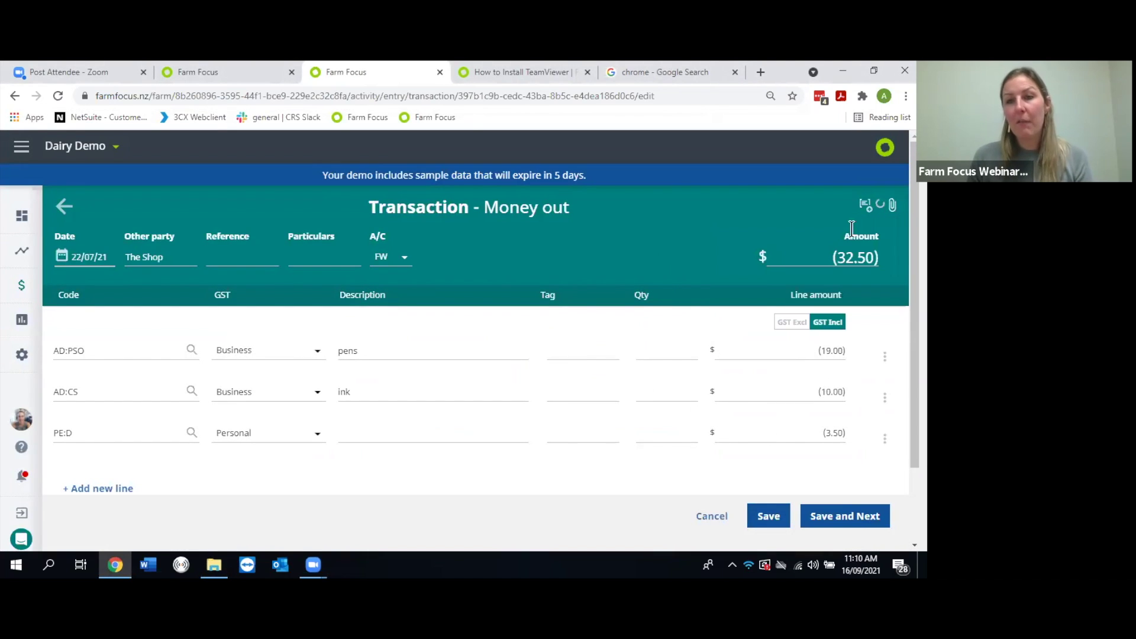
# Step: Add IMG-1301.jpg from File Explorer as another attachment to The Shop transaction, and close the attachments list
pyautogui.click(893, 206)
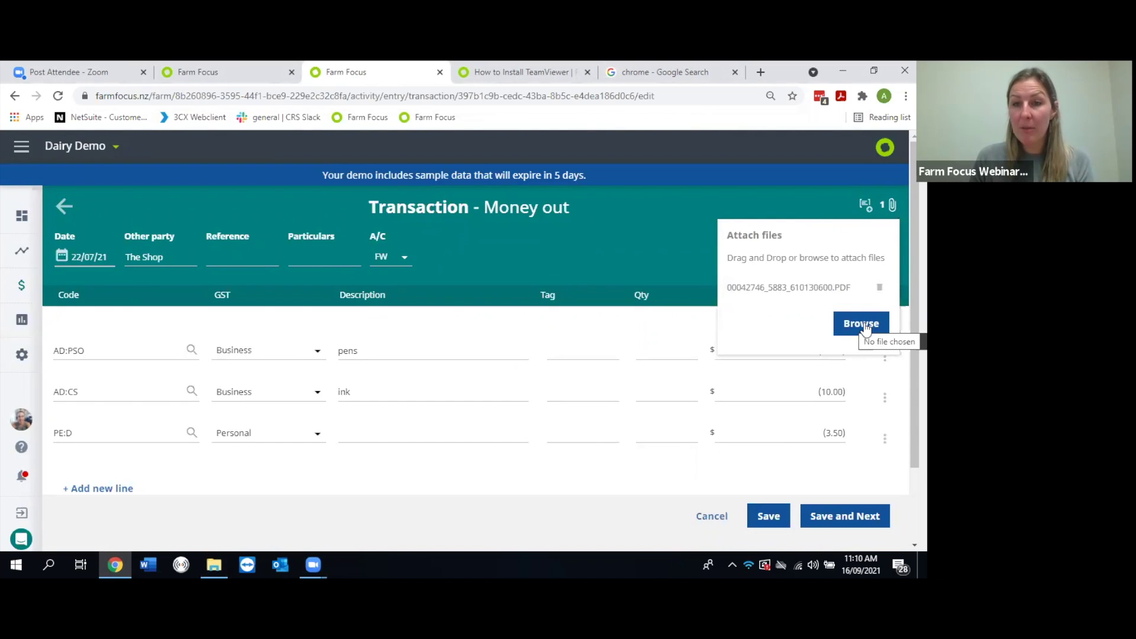
pyautogui.click(214, 565)
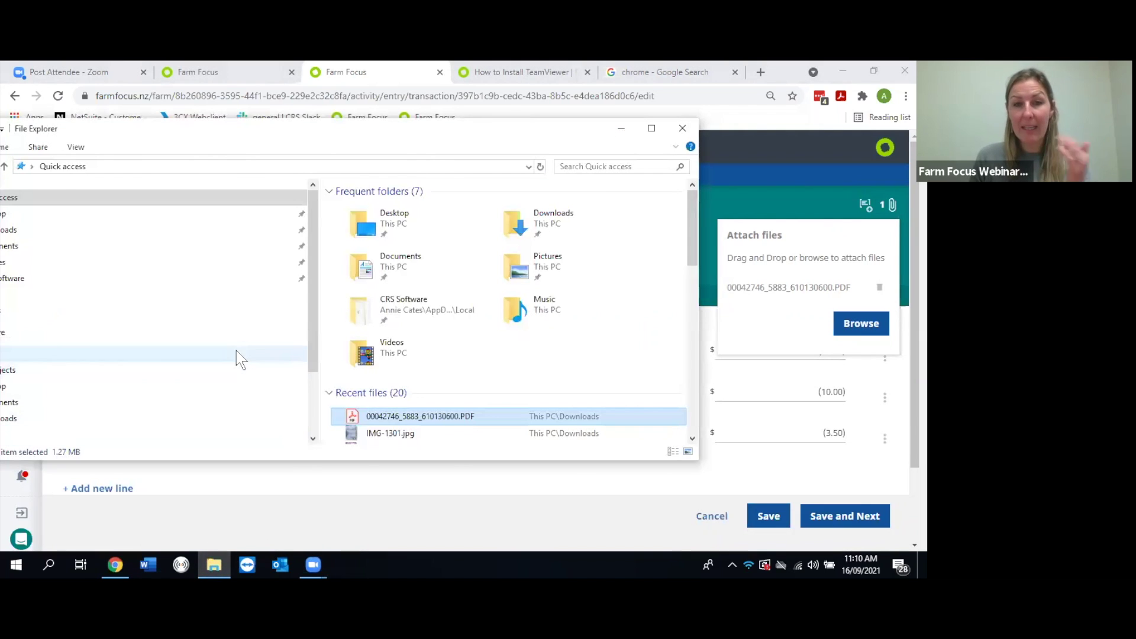
pyautogui.click(381, 438)
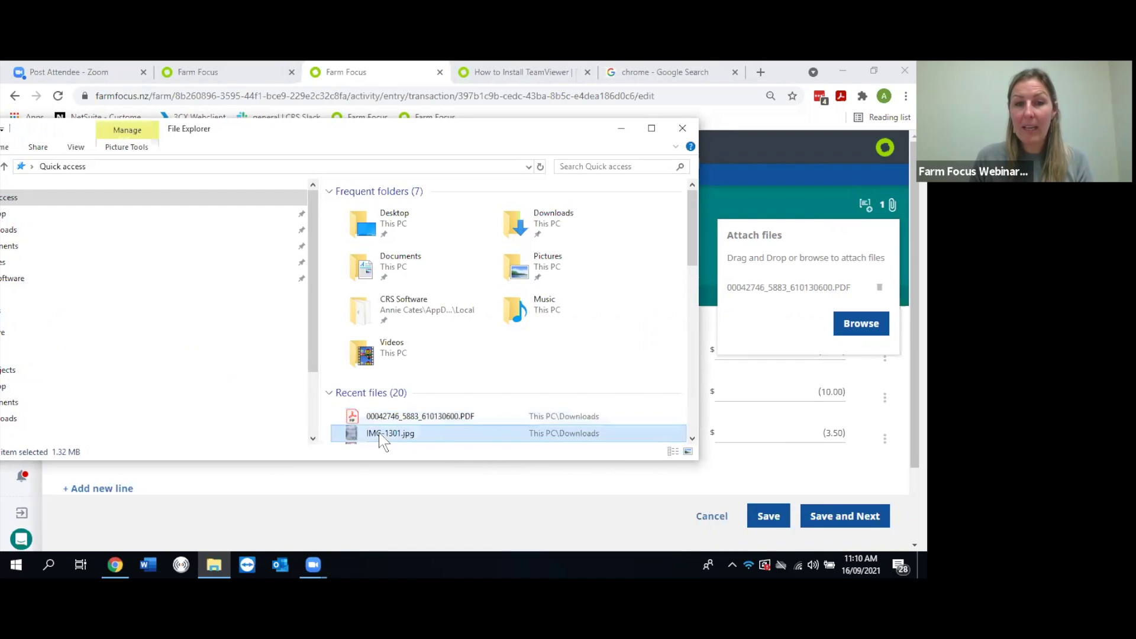
pyautogui.moveTo(379, 435); pyautogui.dragTo(793, 394)
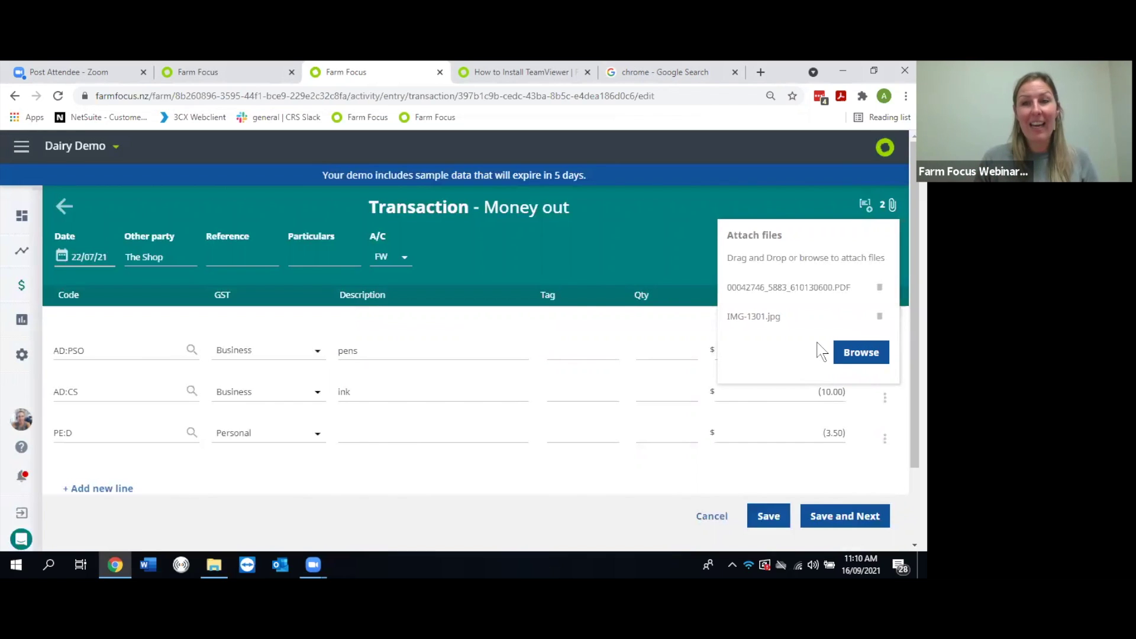
pyautogui.click(626, 241)
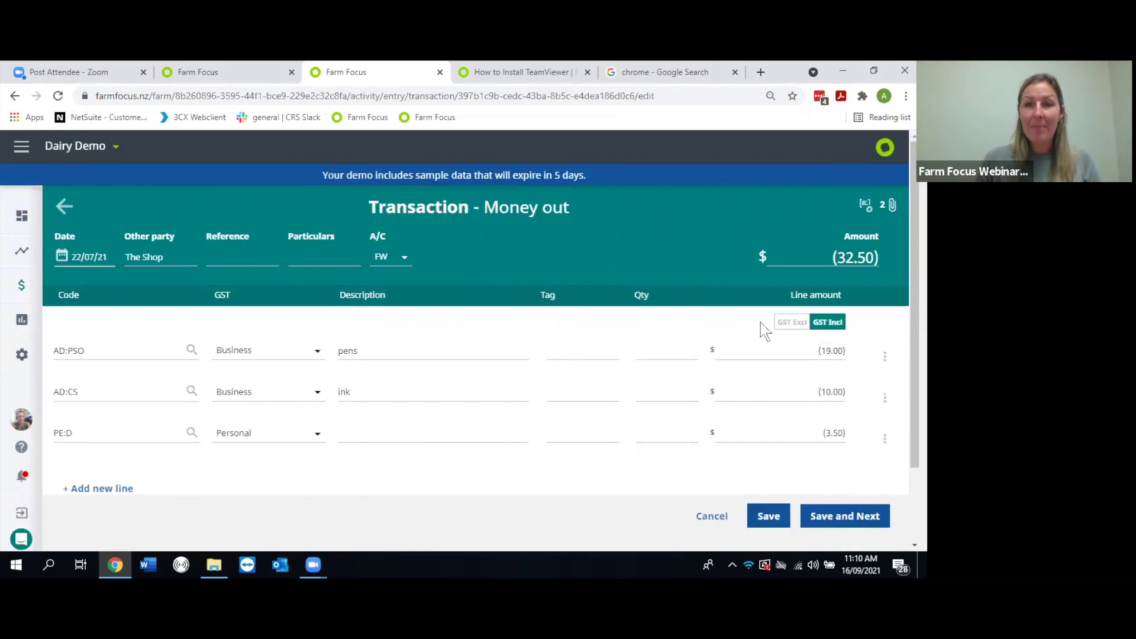
# Step: Review the files attached to The Shop transaction and save it
pyautogui.click(892, 207)
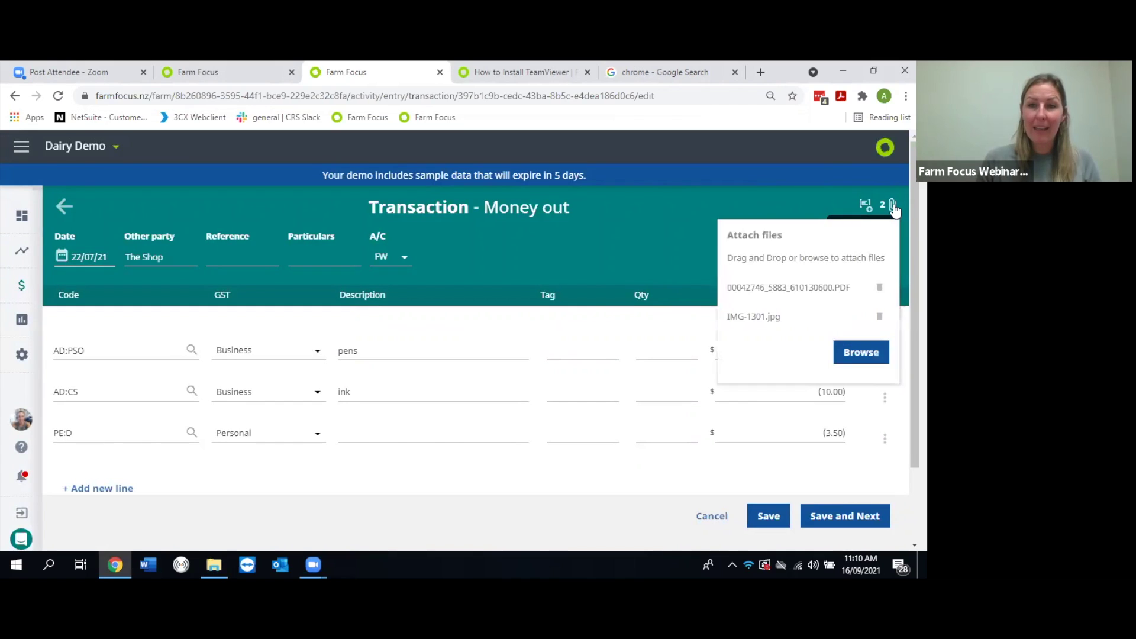
pyautogui.click(645, 255)
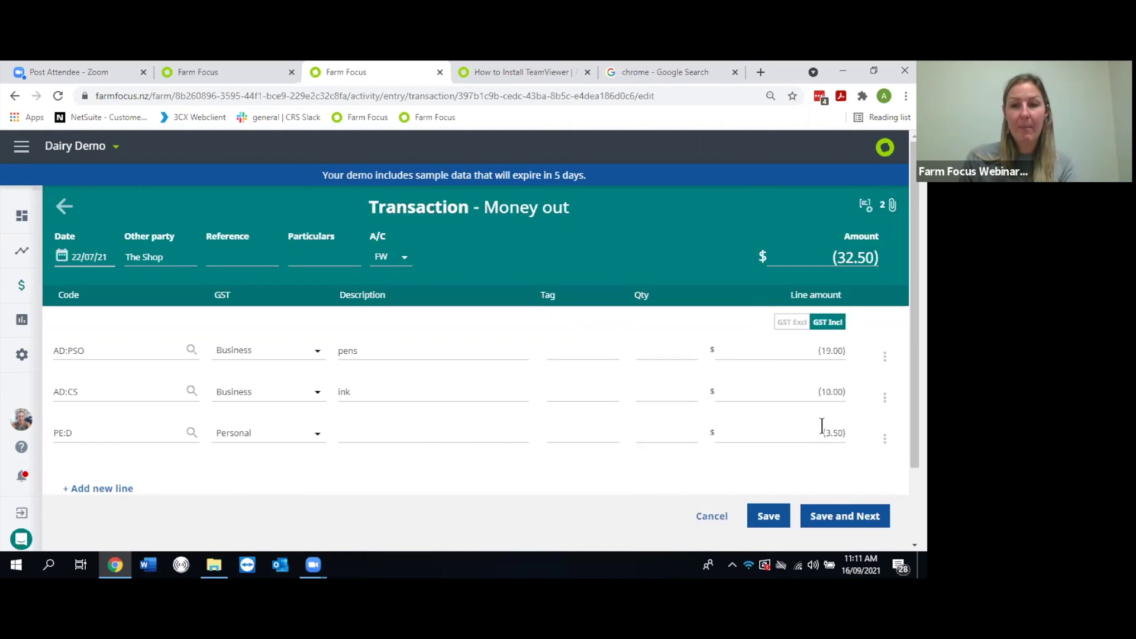
pyautogui.click(766, 518)
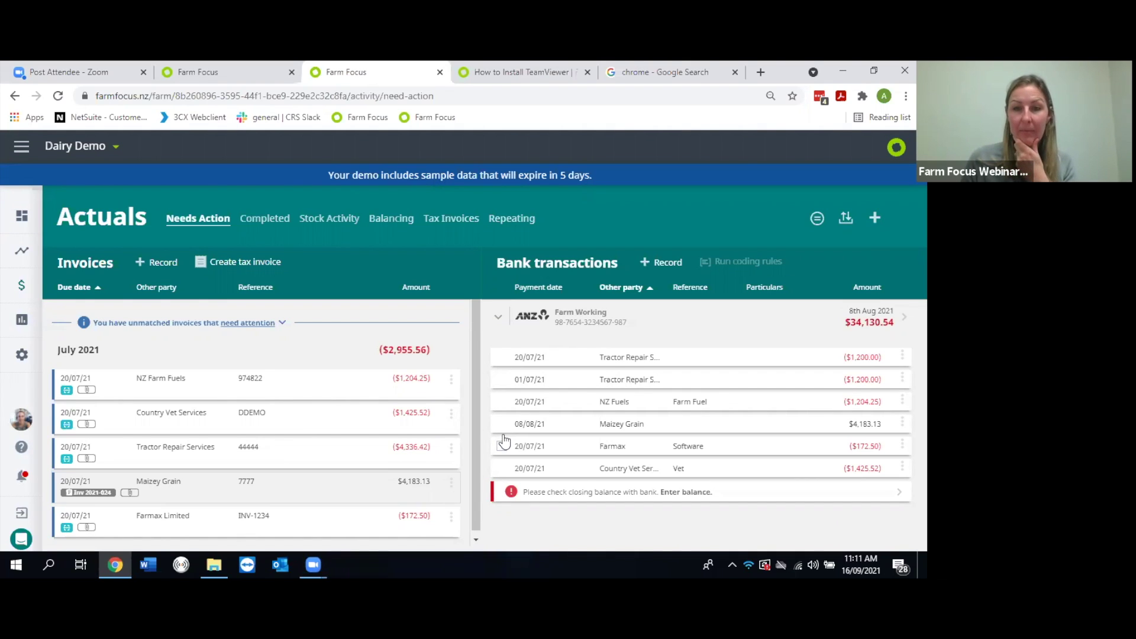
# Step: Open the 20/07/21 Tractor Repair bank transaction and code its first line to Vehicle Expenses Tractor (VH:TC) with a line amount of -1000
pyautogui.click(690, 361)
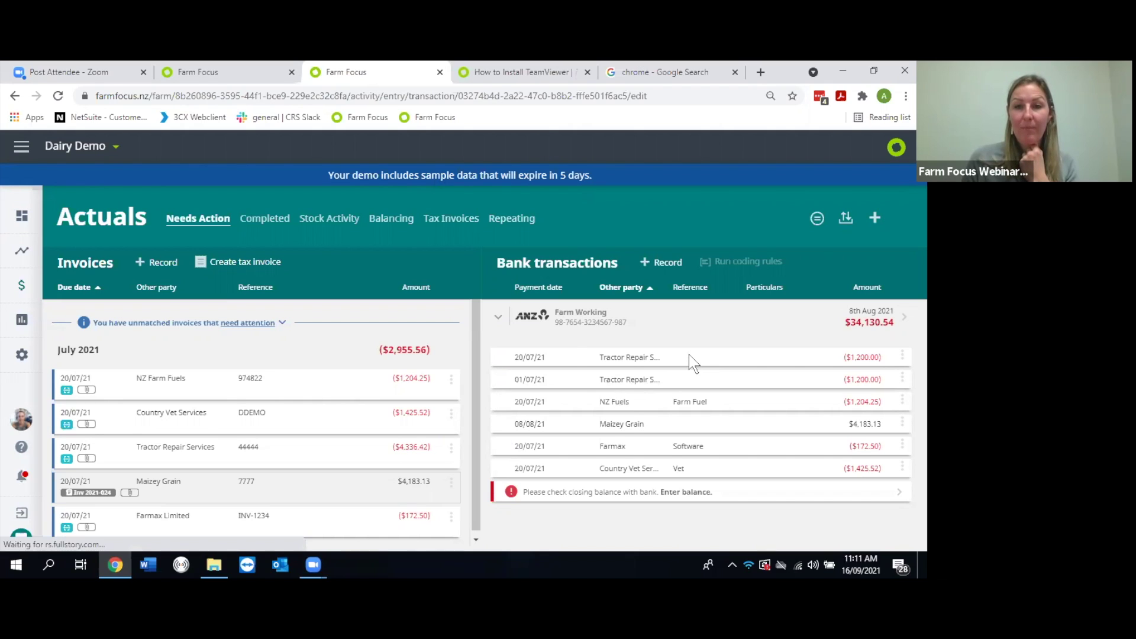
pyautogui.click(453, 321)
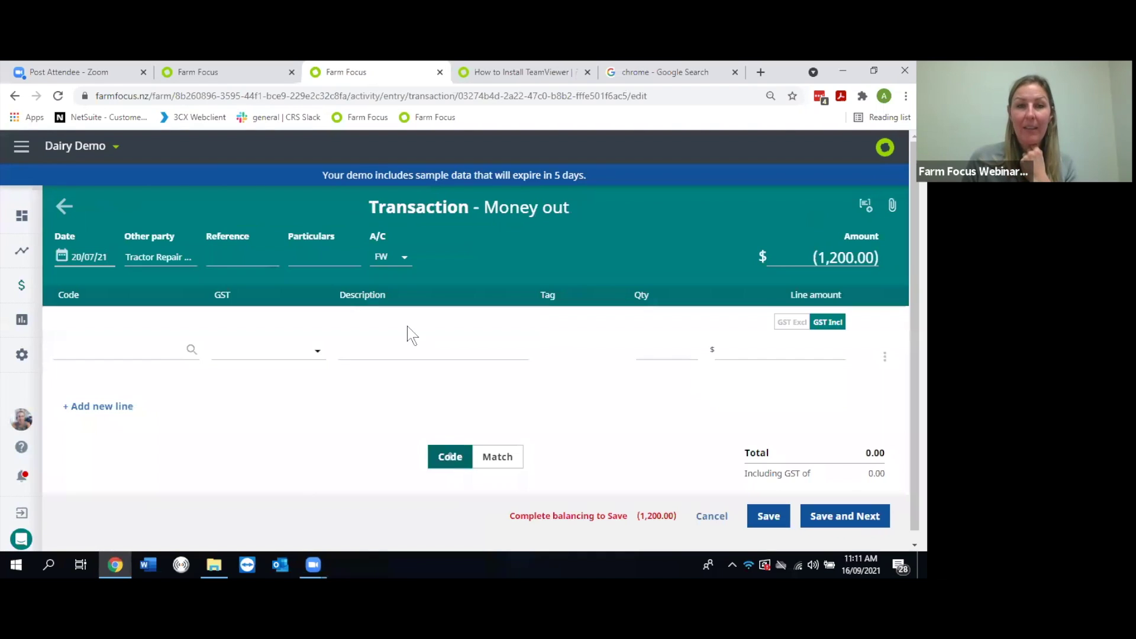
pyautogui.click(121, 345)
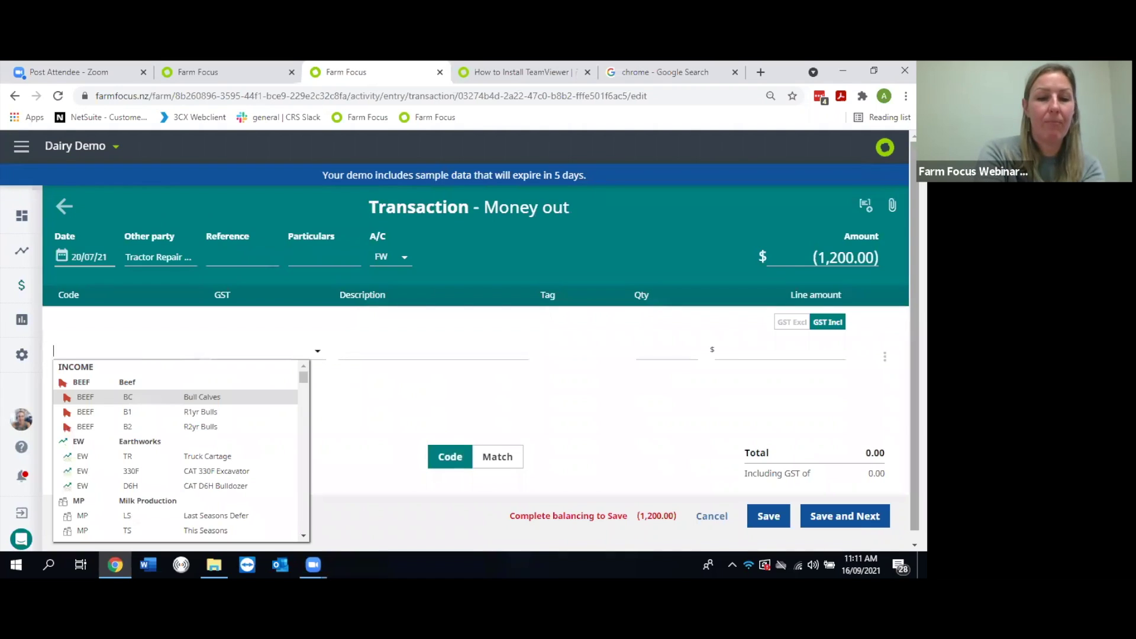
pyautogui.write('trac')
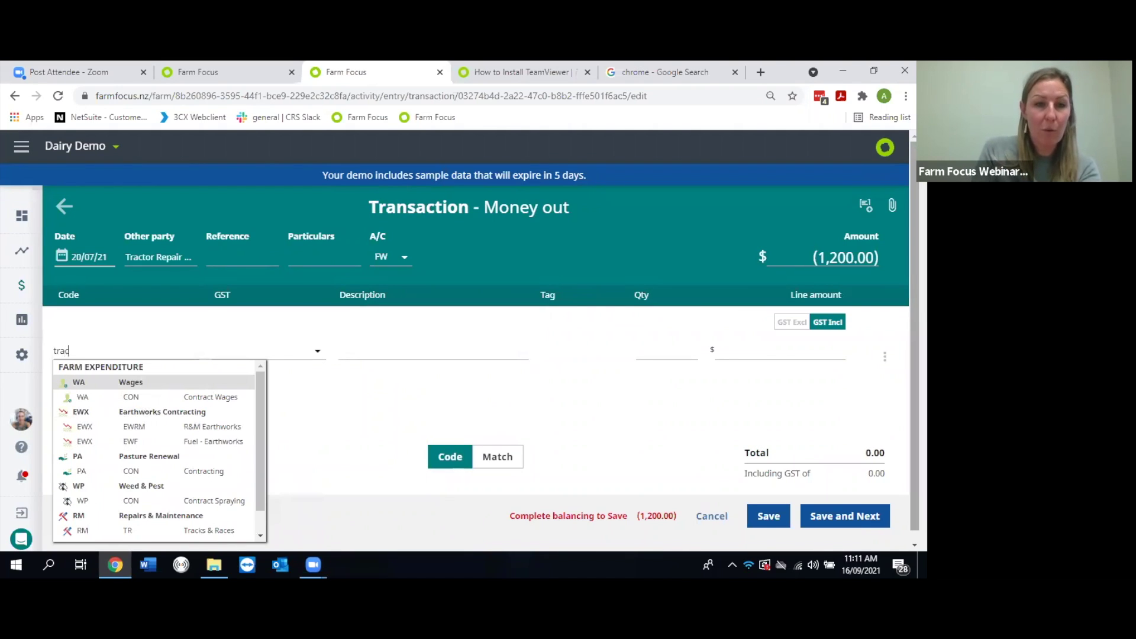
pyautogui.write('to')
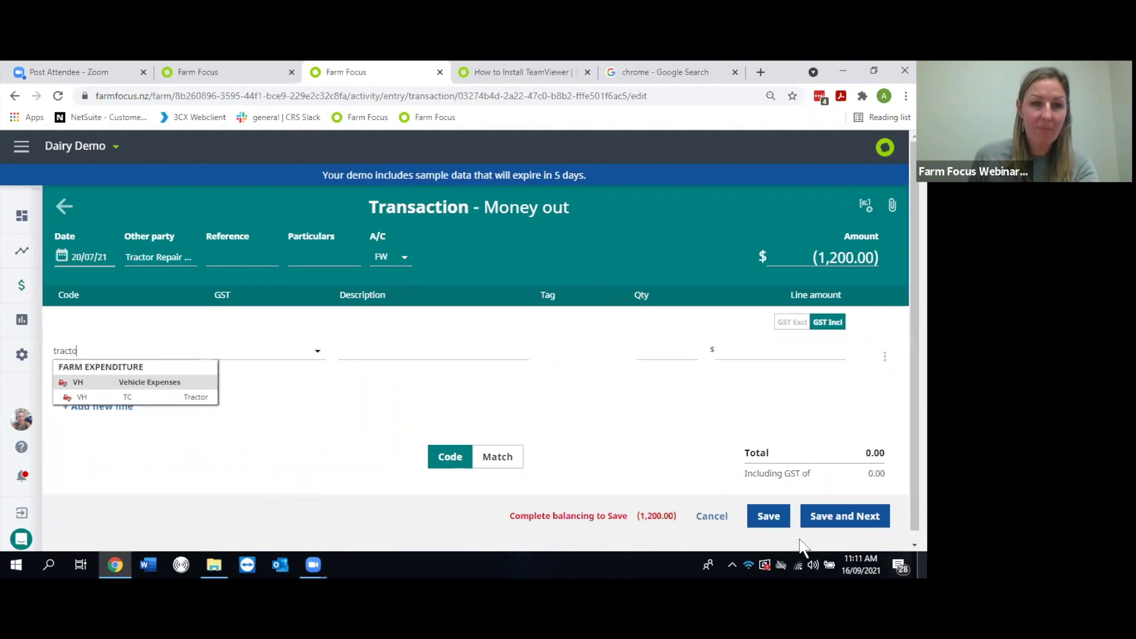
pyautogui.click(191, 399)
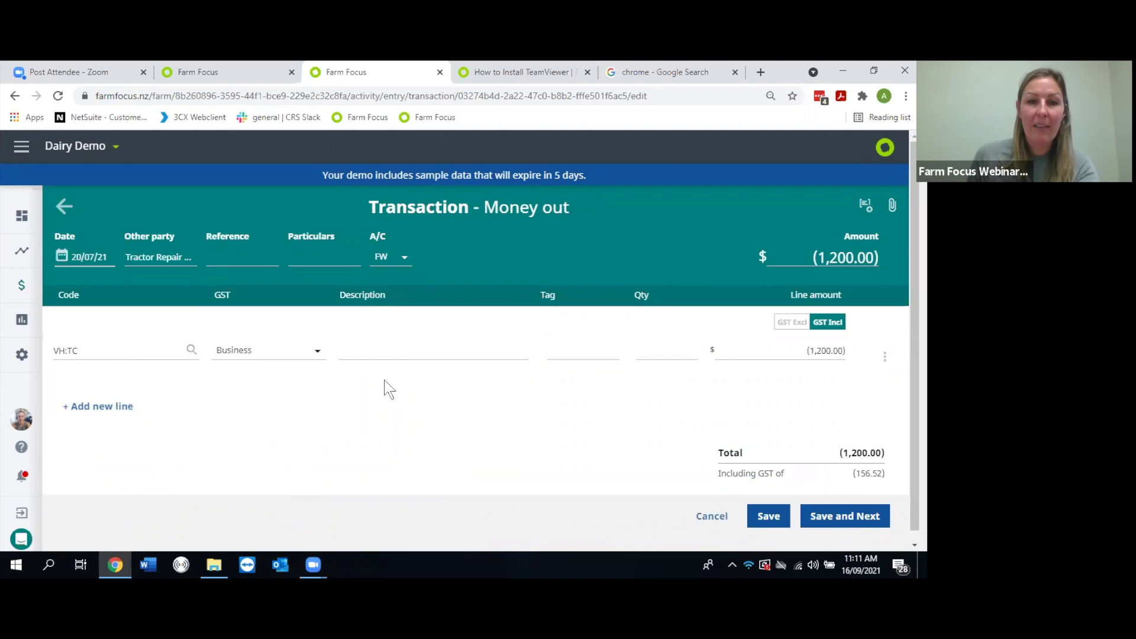
pyautogui.click(822, 350)
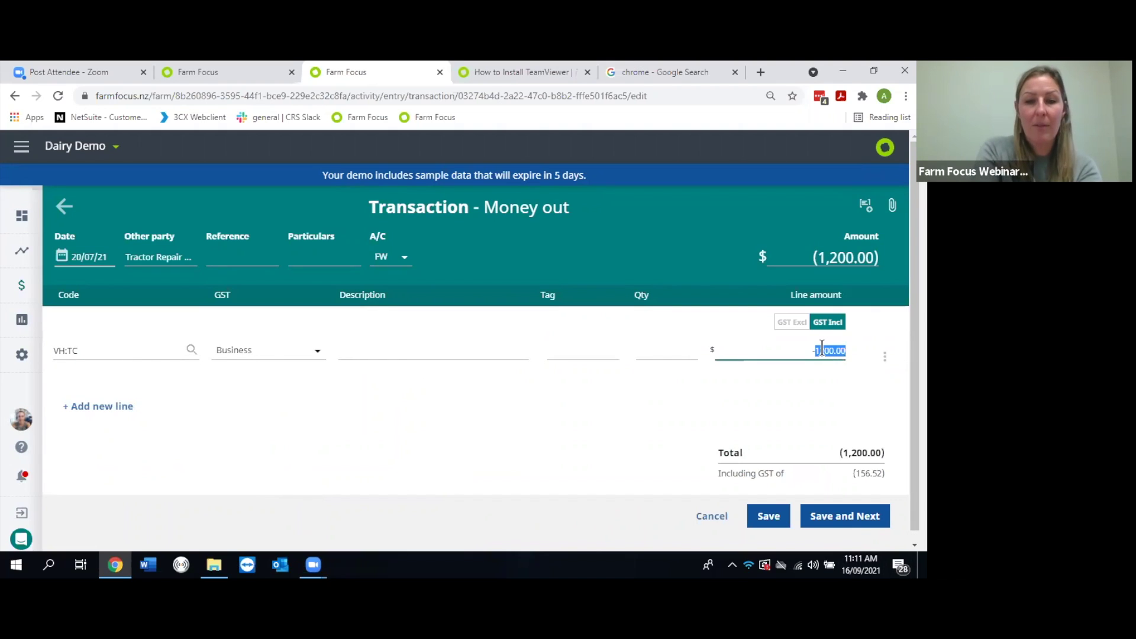
pyautogui.write('-1000')
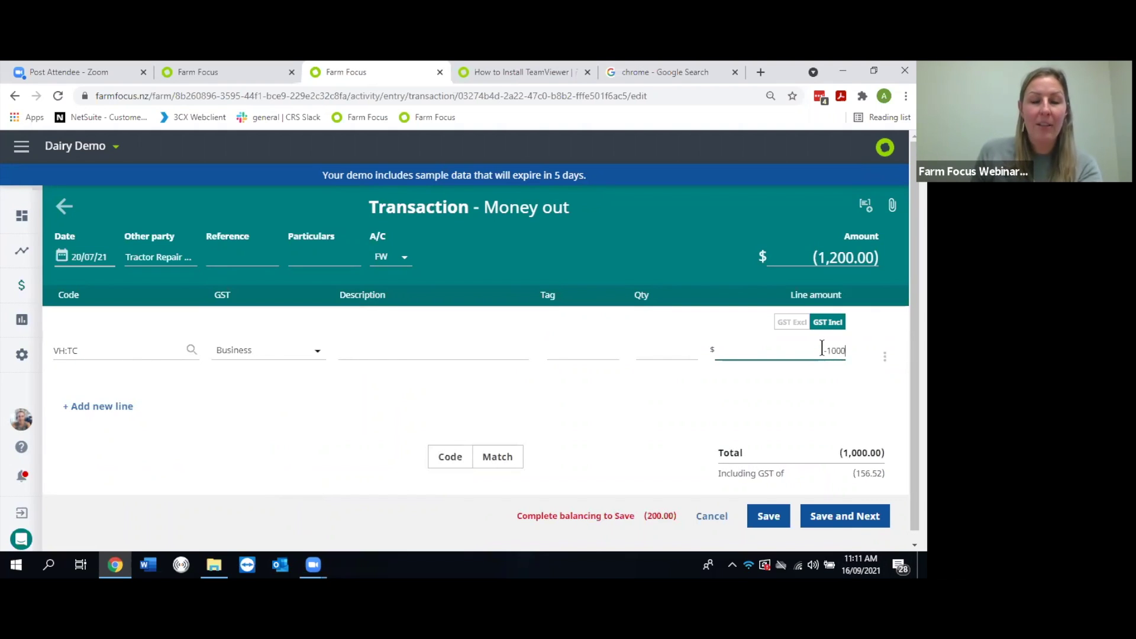
# Step: Add a second line coded to Repairs & Maintenance Tools & Hardware (RM:TO), and cancel the transaction without saving
pyautogui.click(117, 413)
pyautogui.click(116, 408)
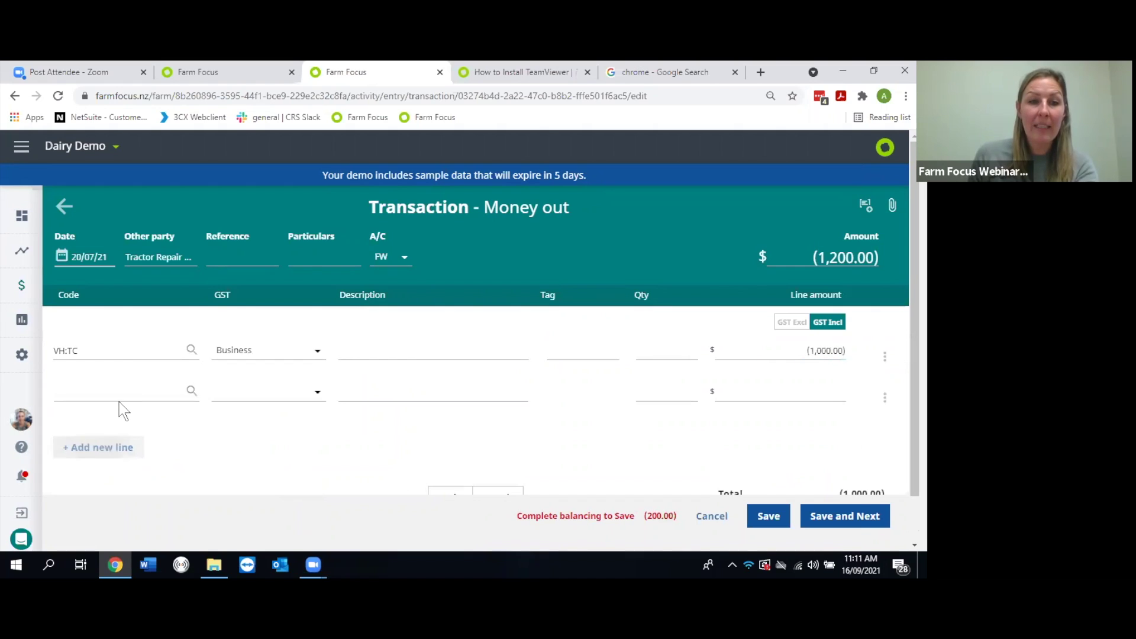
pyautogui.click(119, 401)
pyautogui.write('tools')
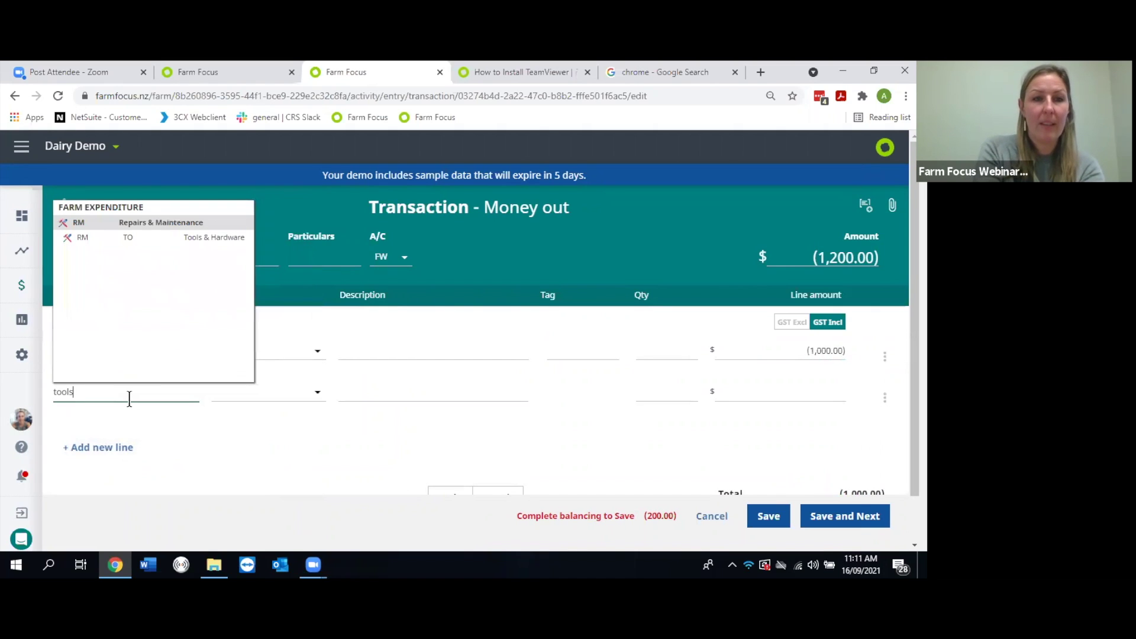
pyautogui.click(145, 239)
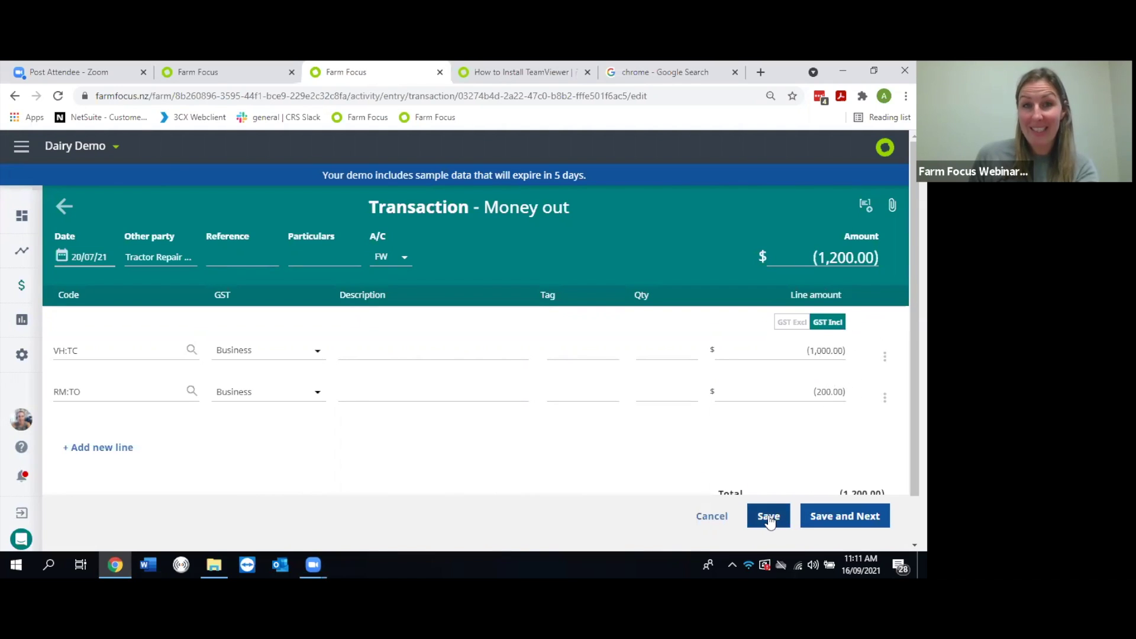
pyautogui.click(712, 522)
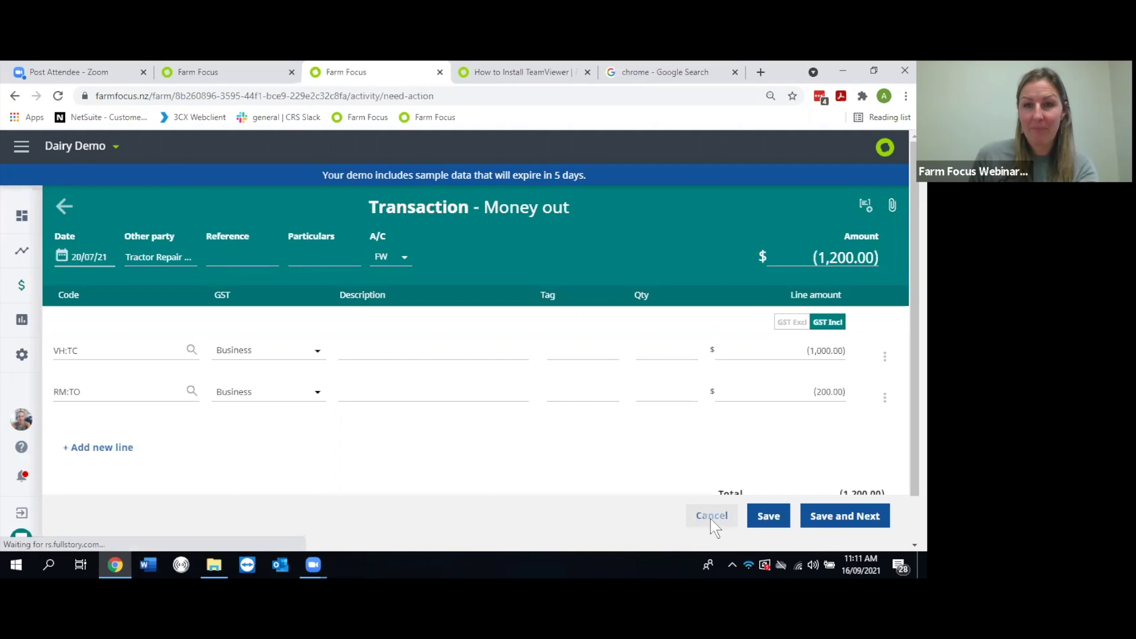
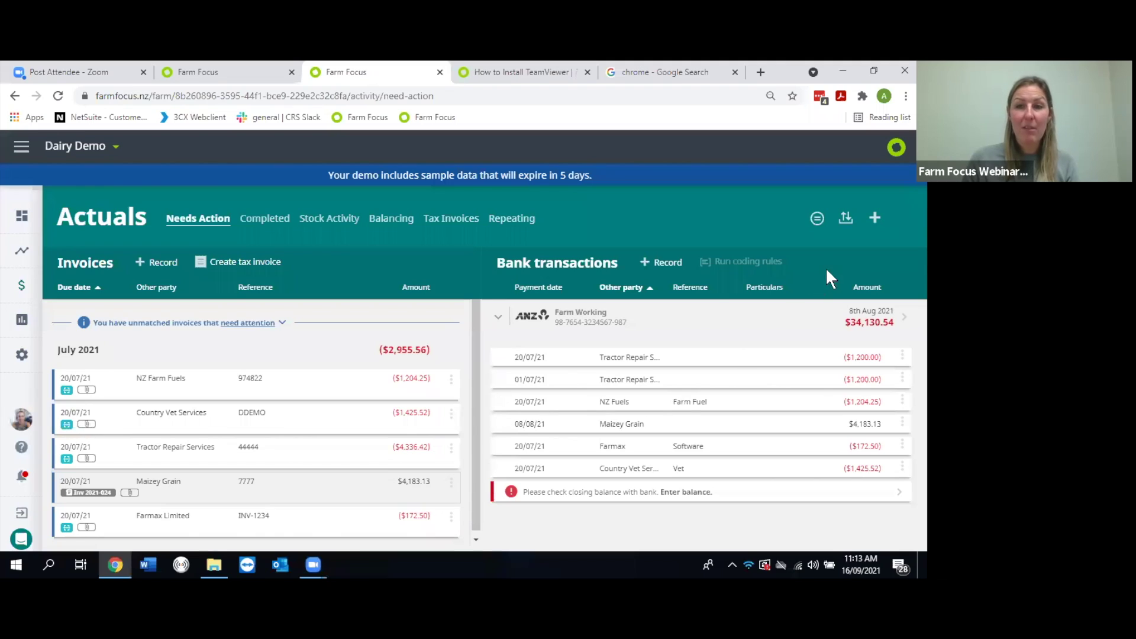
# Step: Open the supplier invoice import, select PGG Wrightson as the provider, and return to Actuals without uploading a statement
pyautogui.click(845, 222)
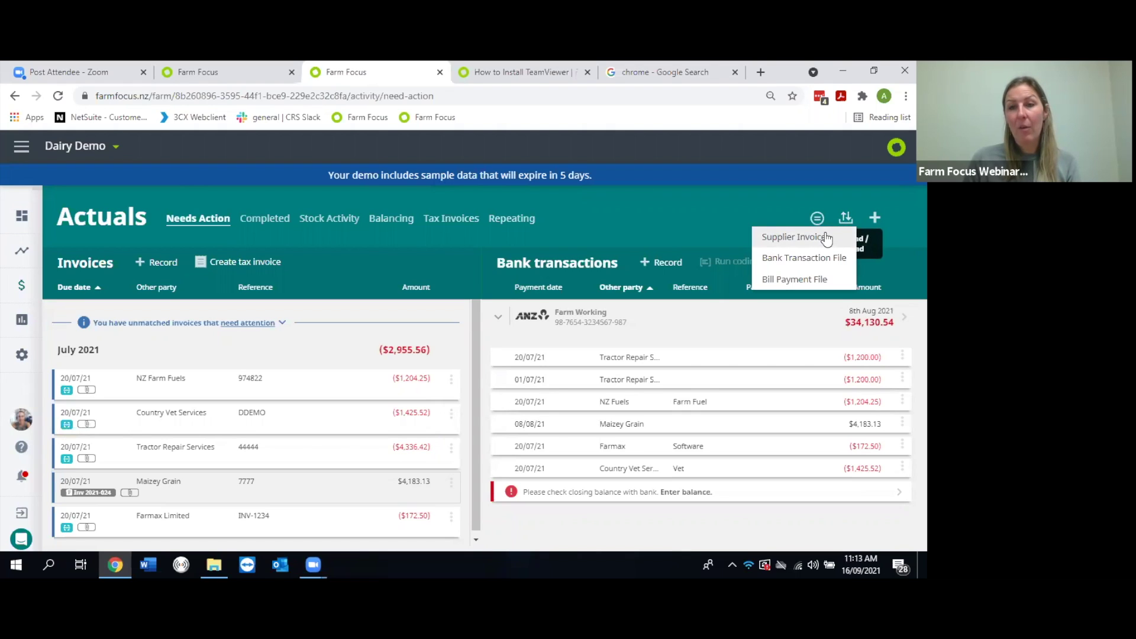
pyautogui.click(825, 238)
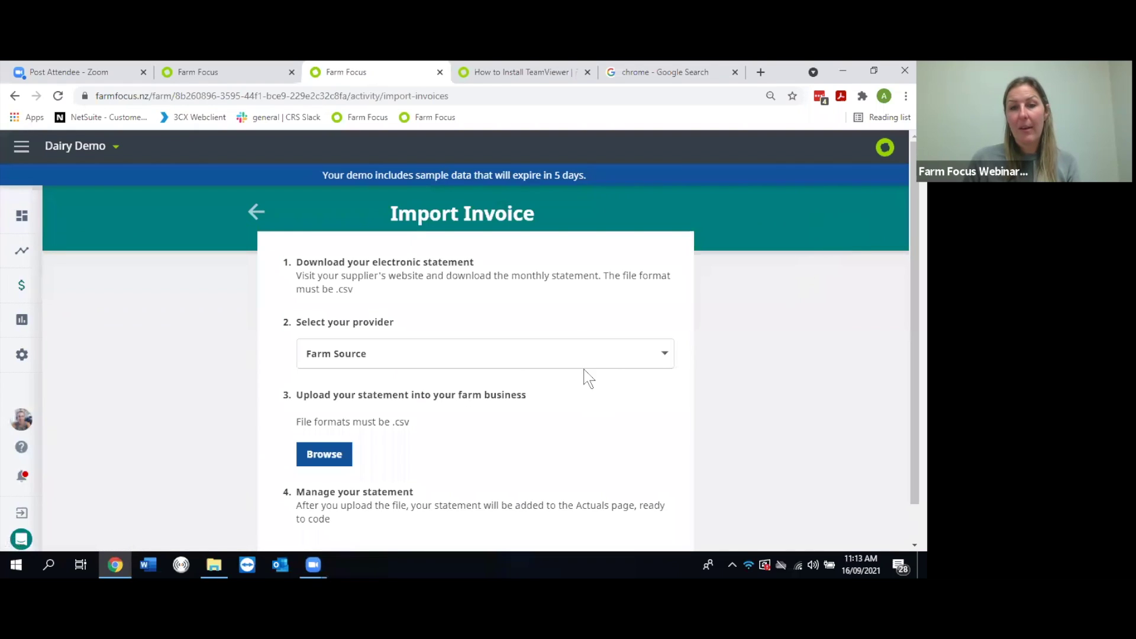
pyautogui.click(584, 362)
pyautogui.click(355, 419)
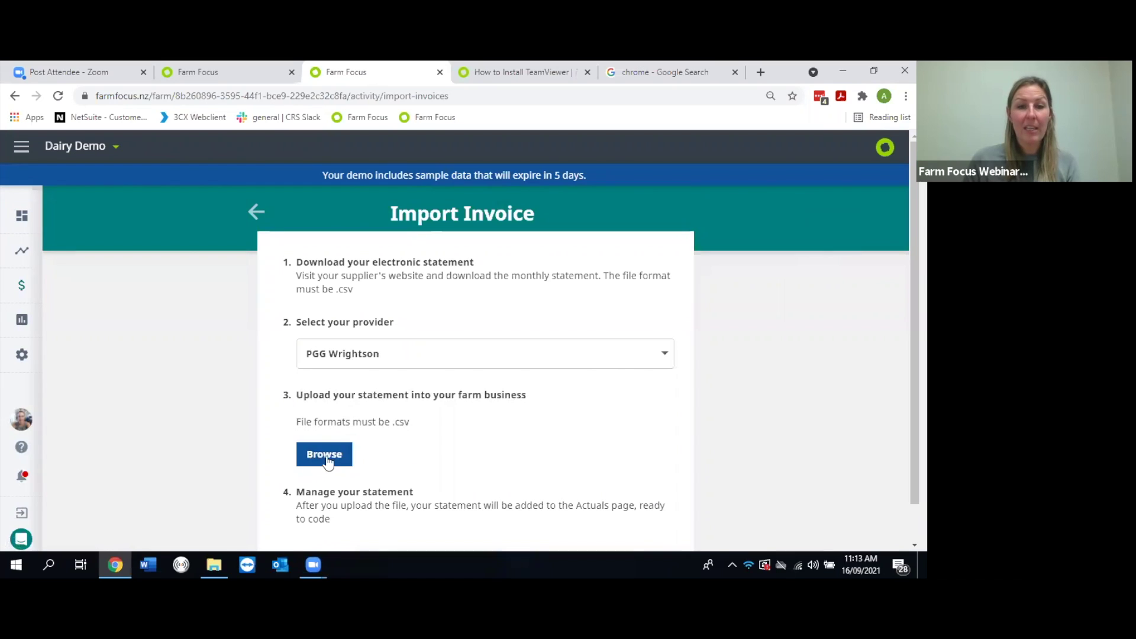
pyautogui.scroll(-1, 439, 418)
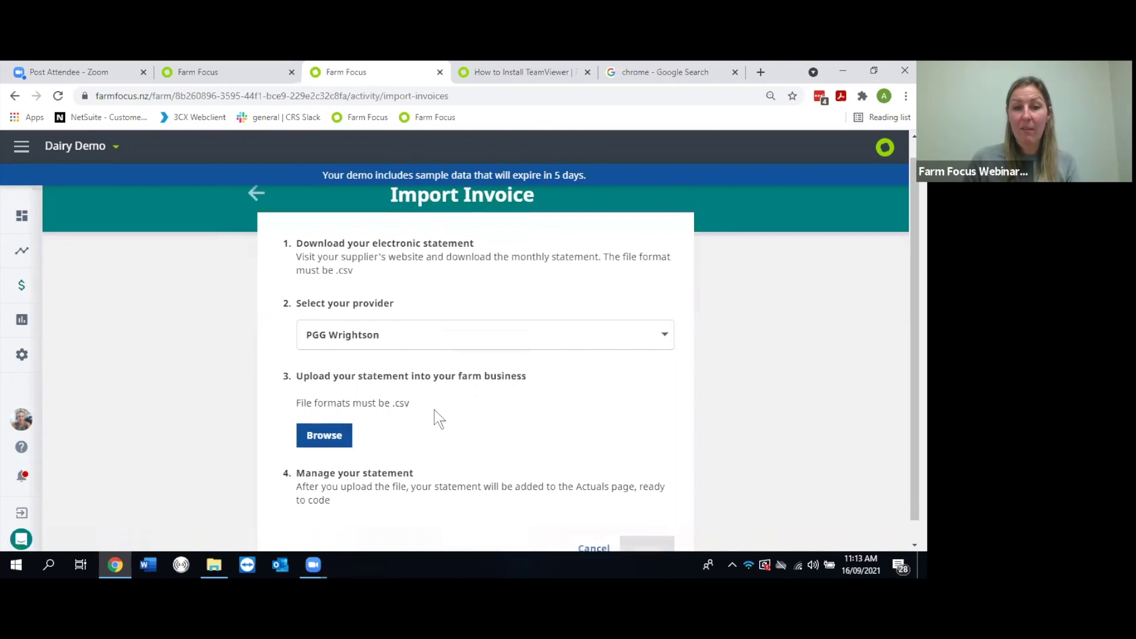
pyautogui.scroll(-1, 439, 418)
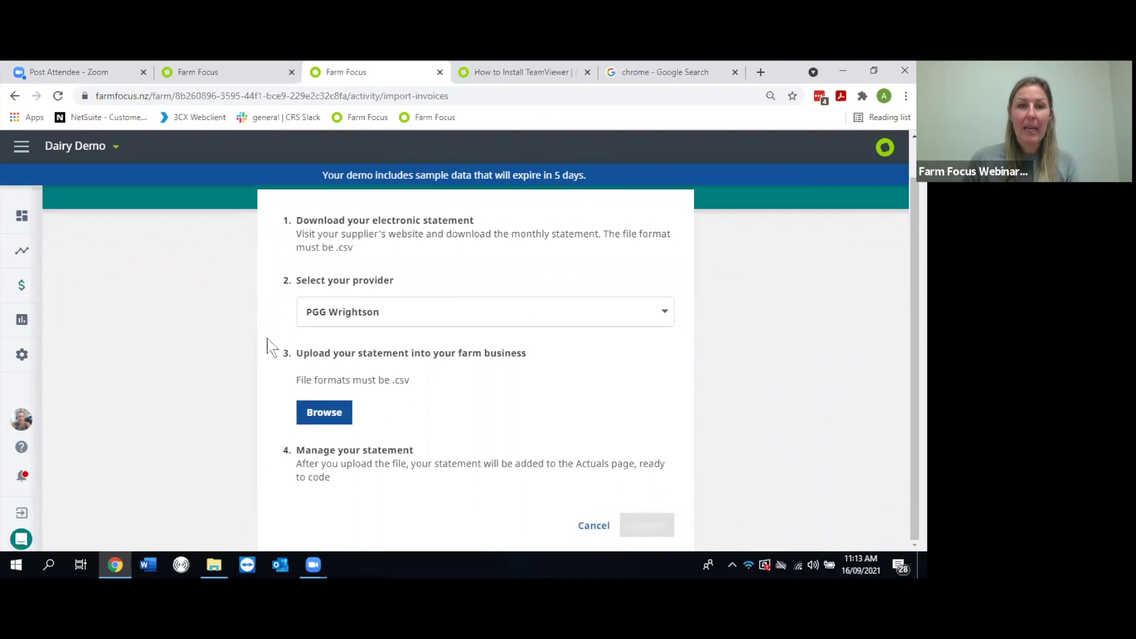
pyautogui.scroll(2, 272, 343)
pyautogui.click(256, 212)
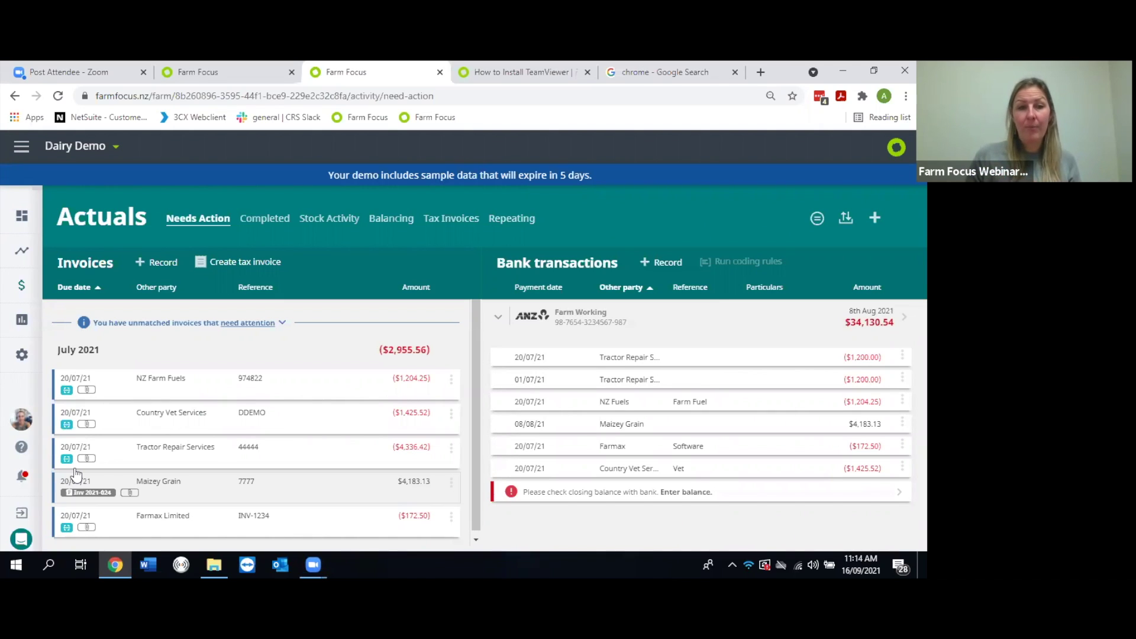
# Step: Start a money-out invoice for -200 and code its first line to Telephone & Internet (AD:TI)
pyautogui.click(156, 263)
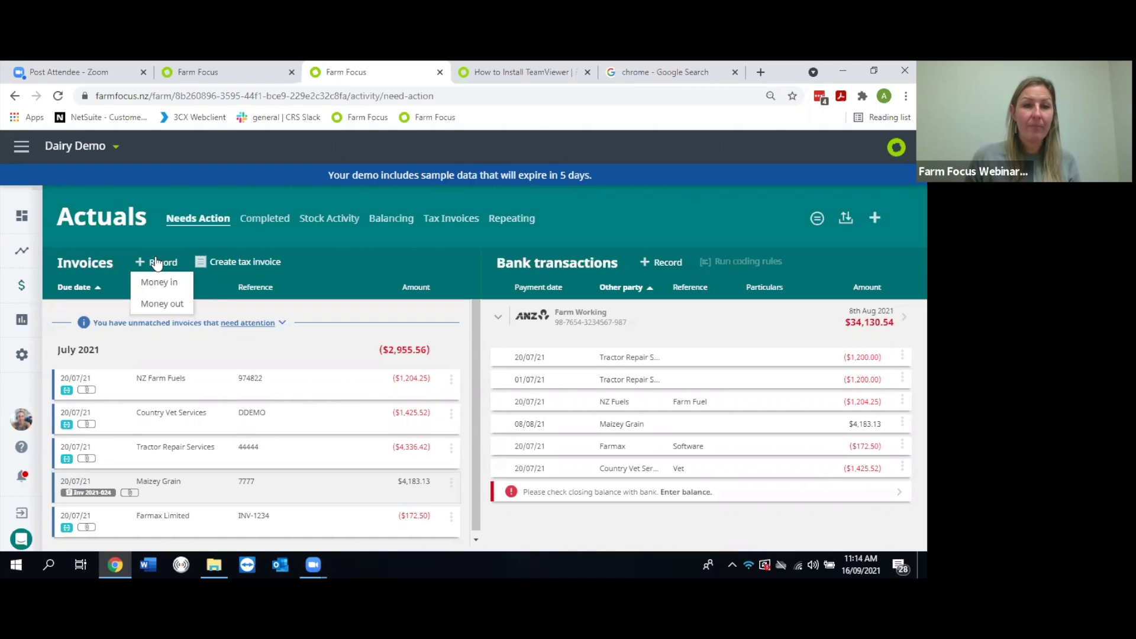
pyautogui.click(160, 305)
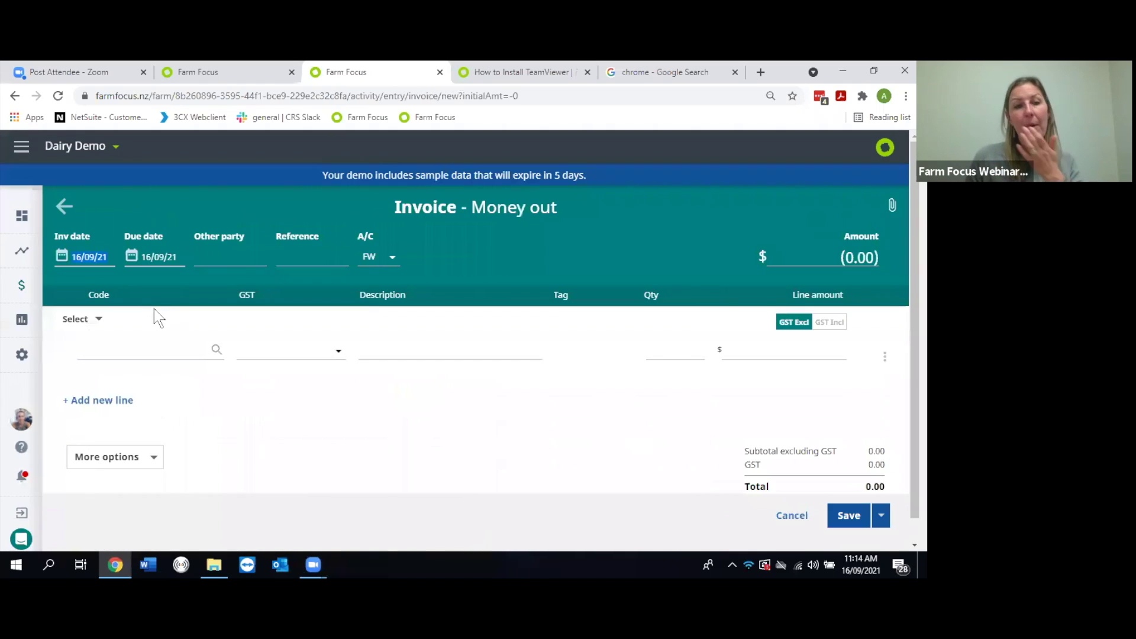
pyautogui.click(842, 257)
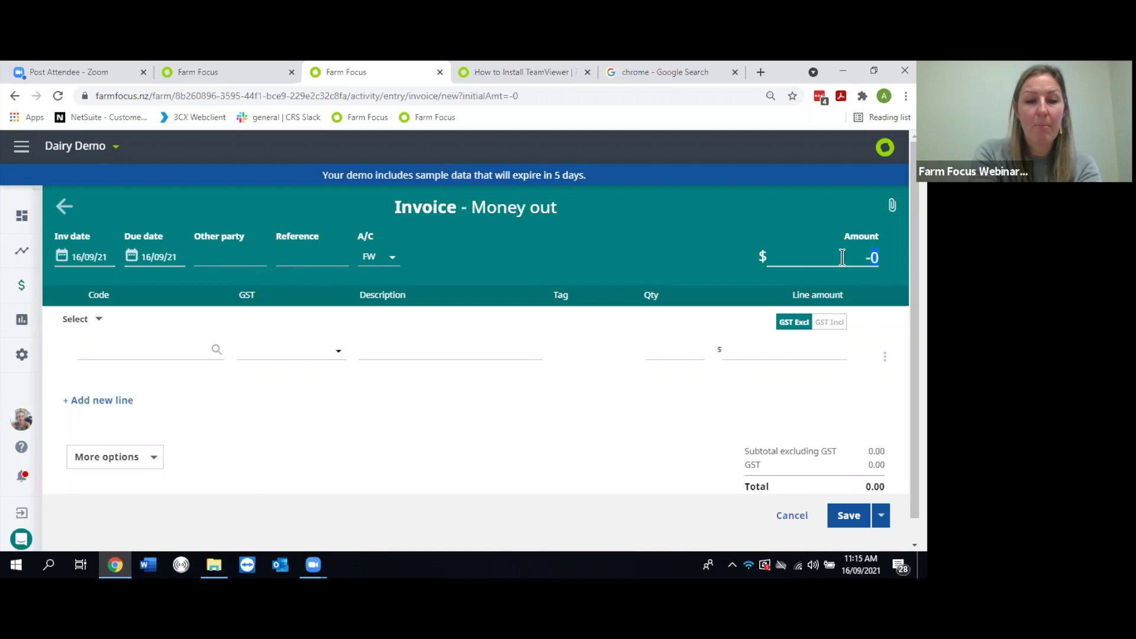
pyautogui.write('200')
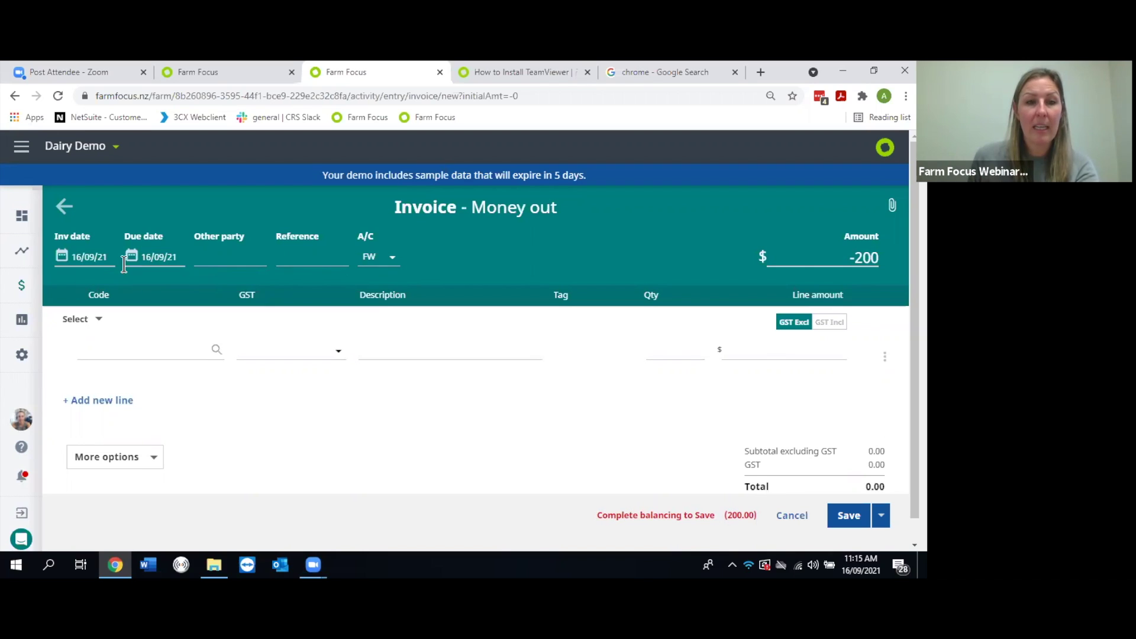
pyautogui.click(101, 349)
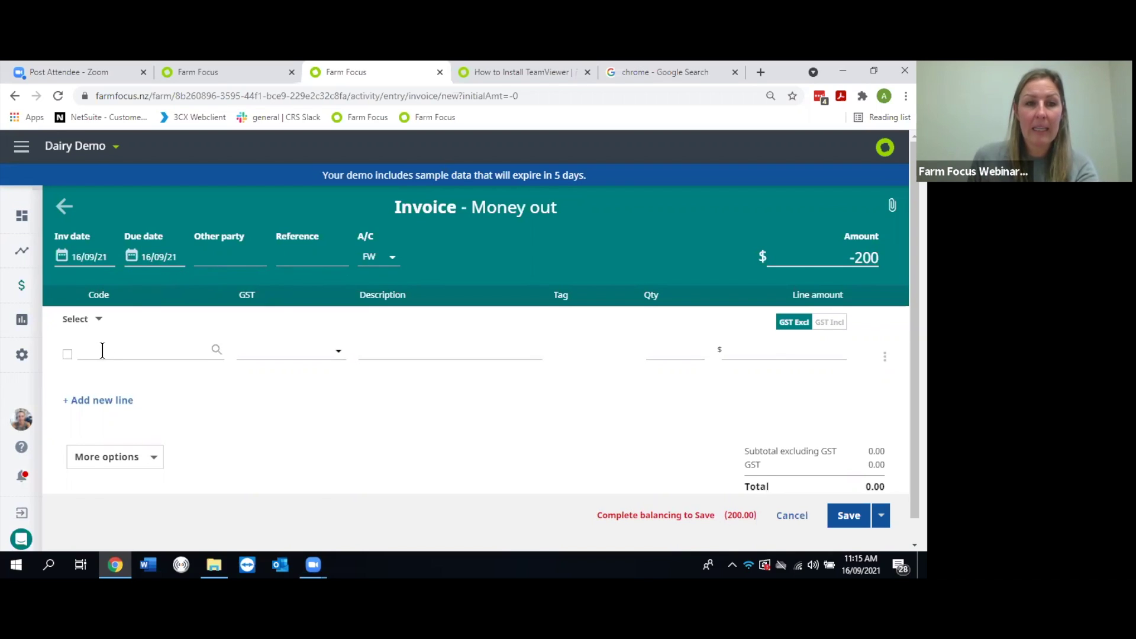
pyautogui.write('inter')
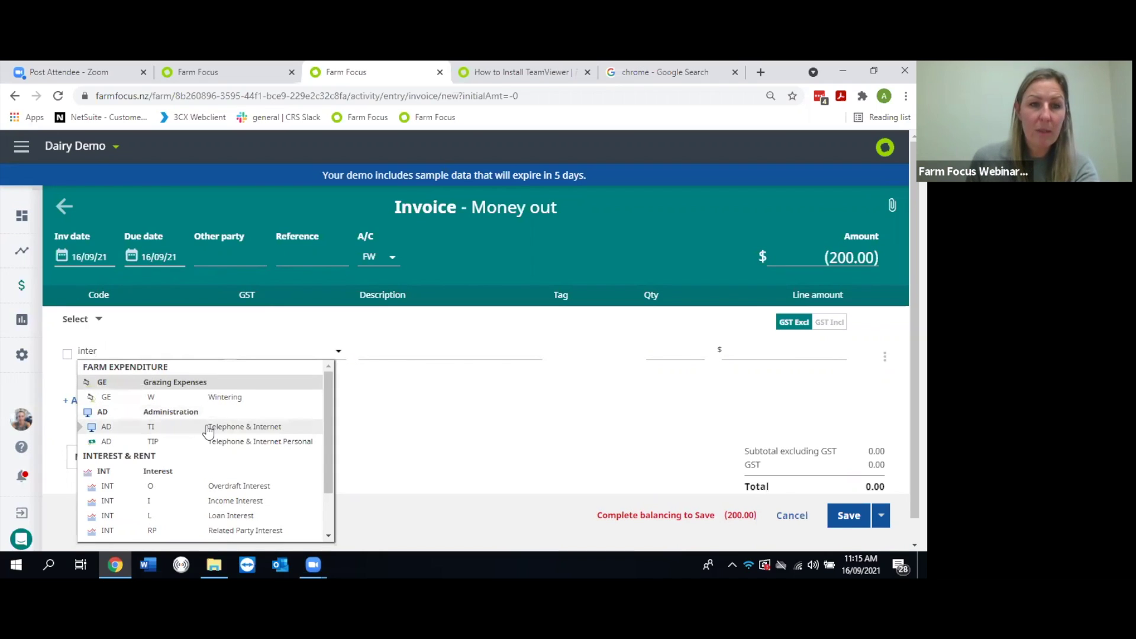
pyautogui.press('Return')
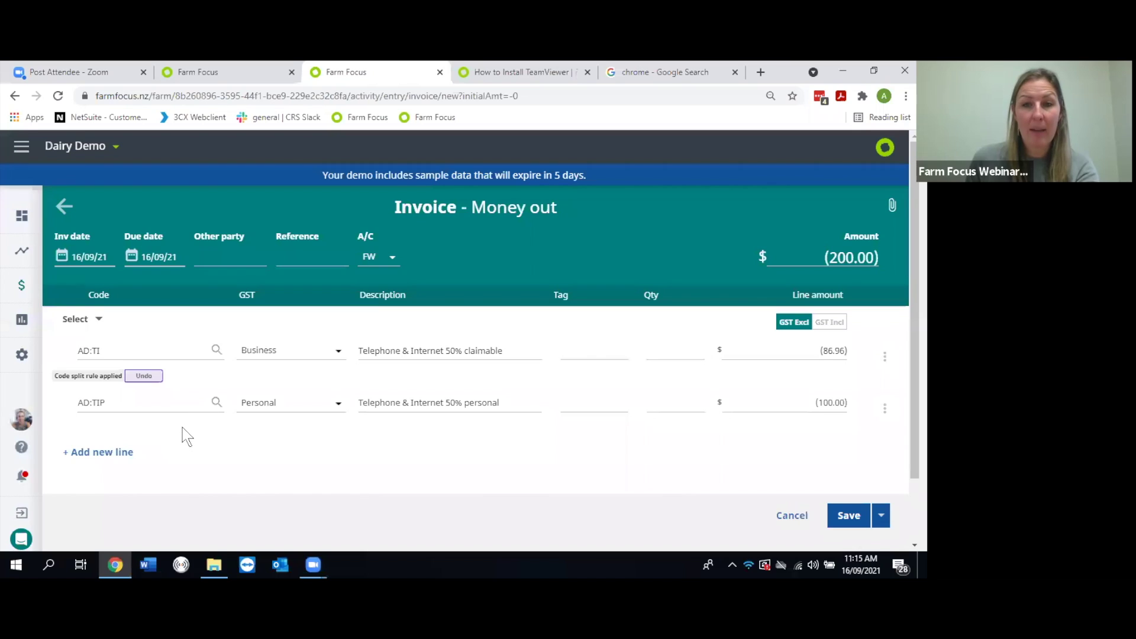
# Step: Undo the applied code split rule and cancel the money-out invoice without saving
pyautogui.click(144, 377)
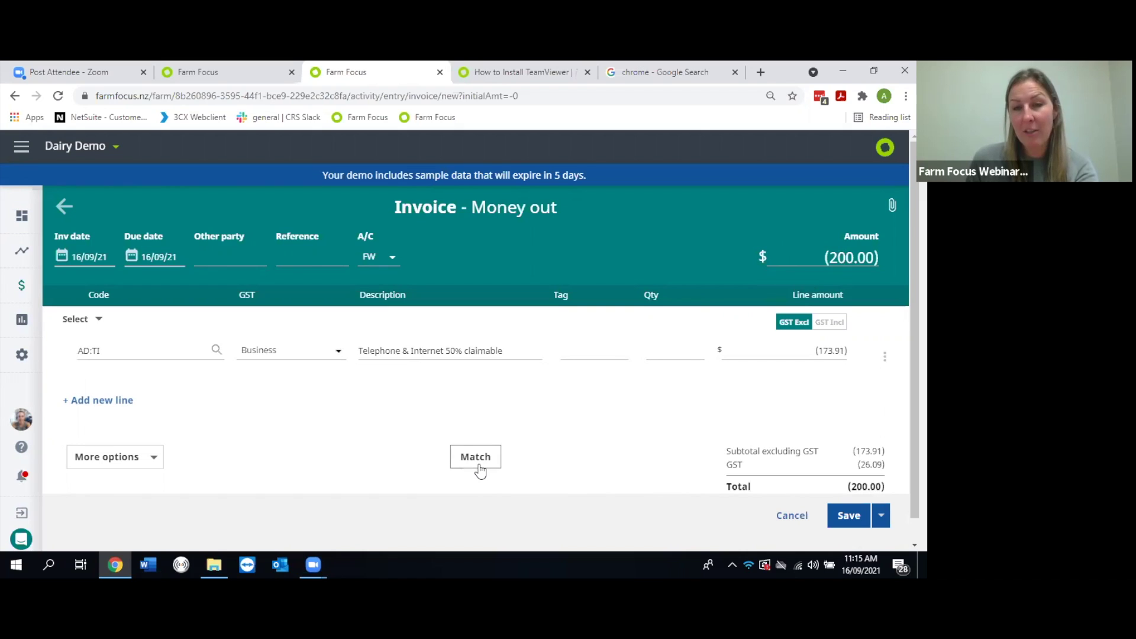
pyautogui.click(790, 516)
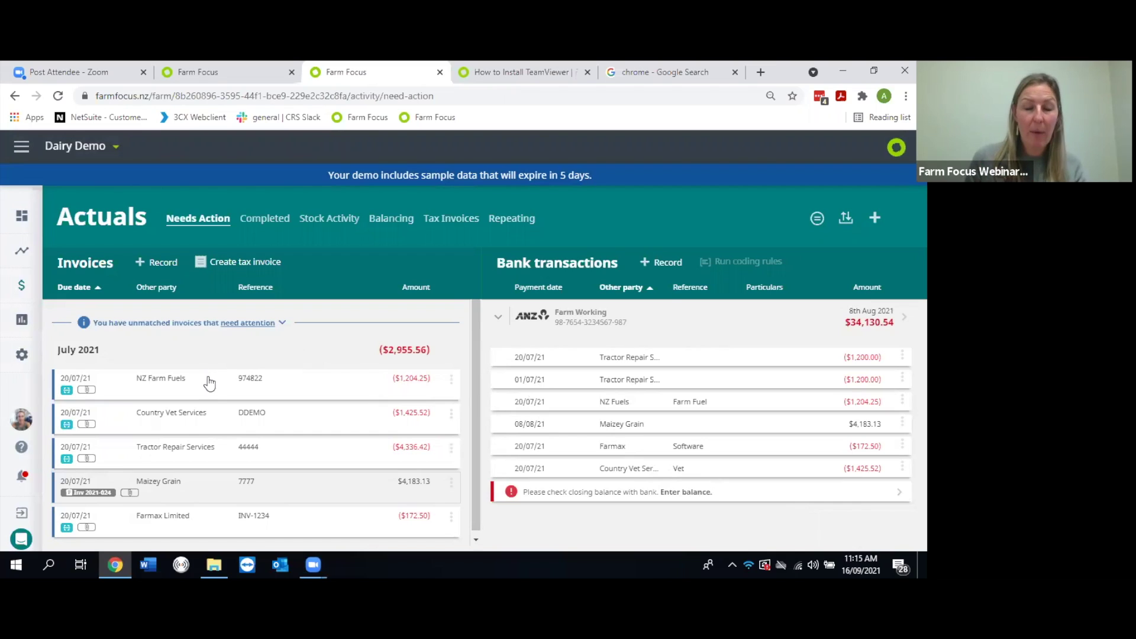
# Step: Start a new money-in invoice with an amount of 50000
pyautogui.click(152, 268)
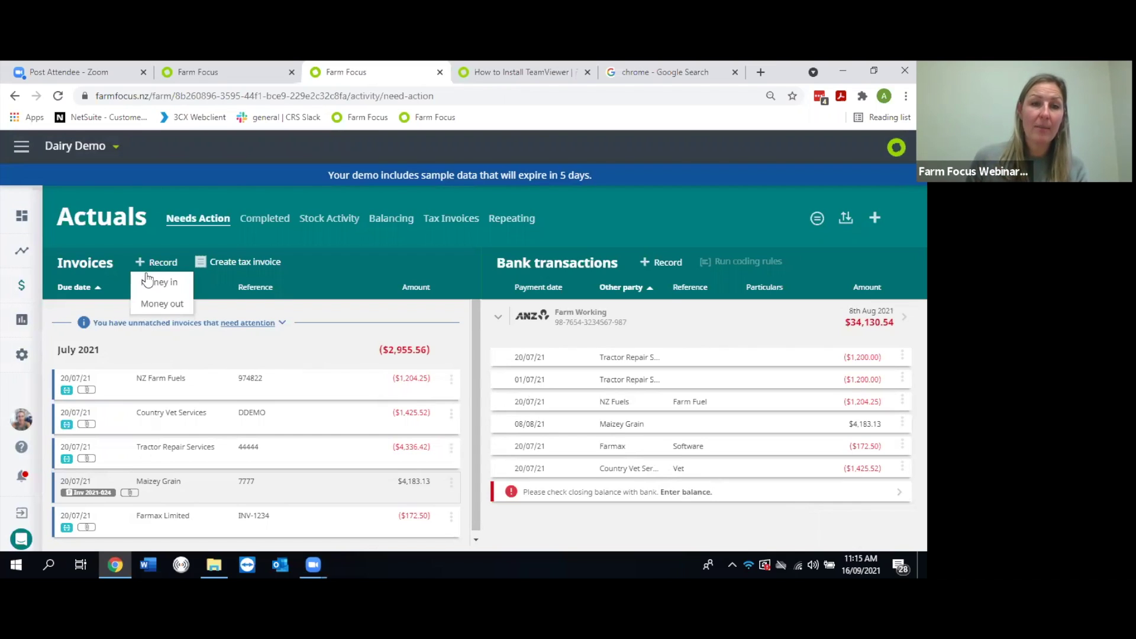
pyautogui.click(142, 280)
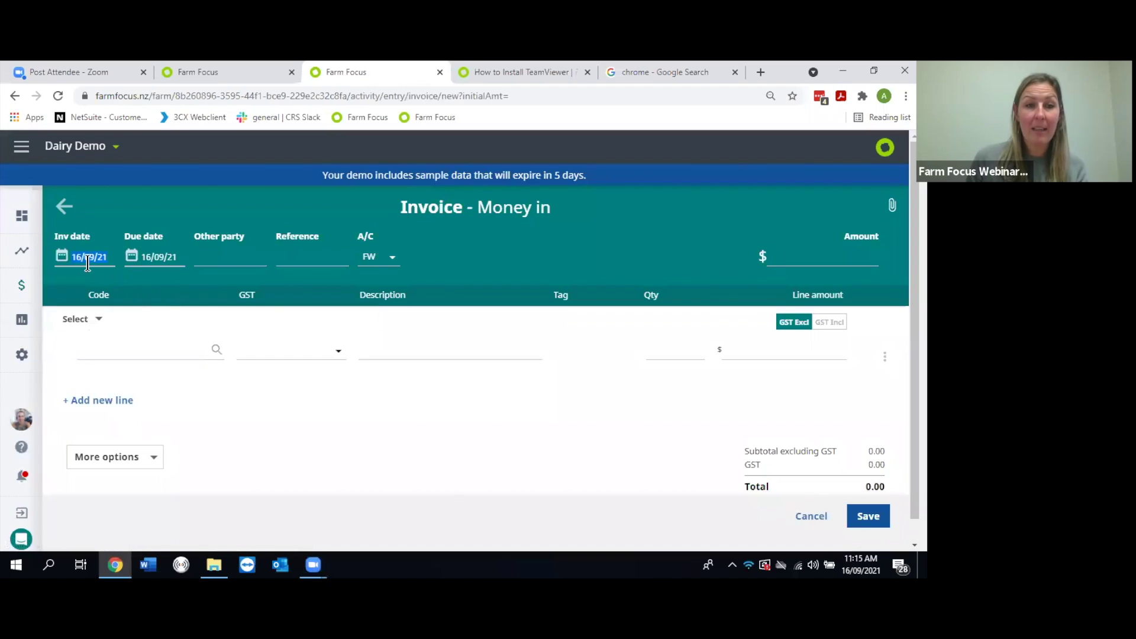
pyautogui.click(820, 262)
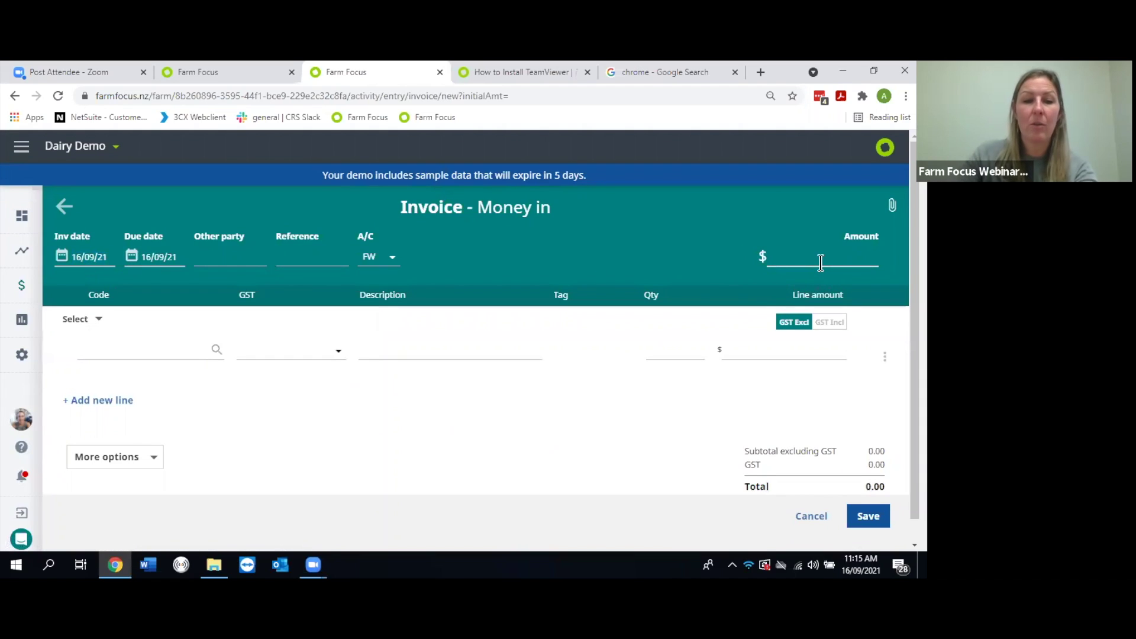
pyautogui.write('50000')
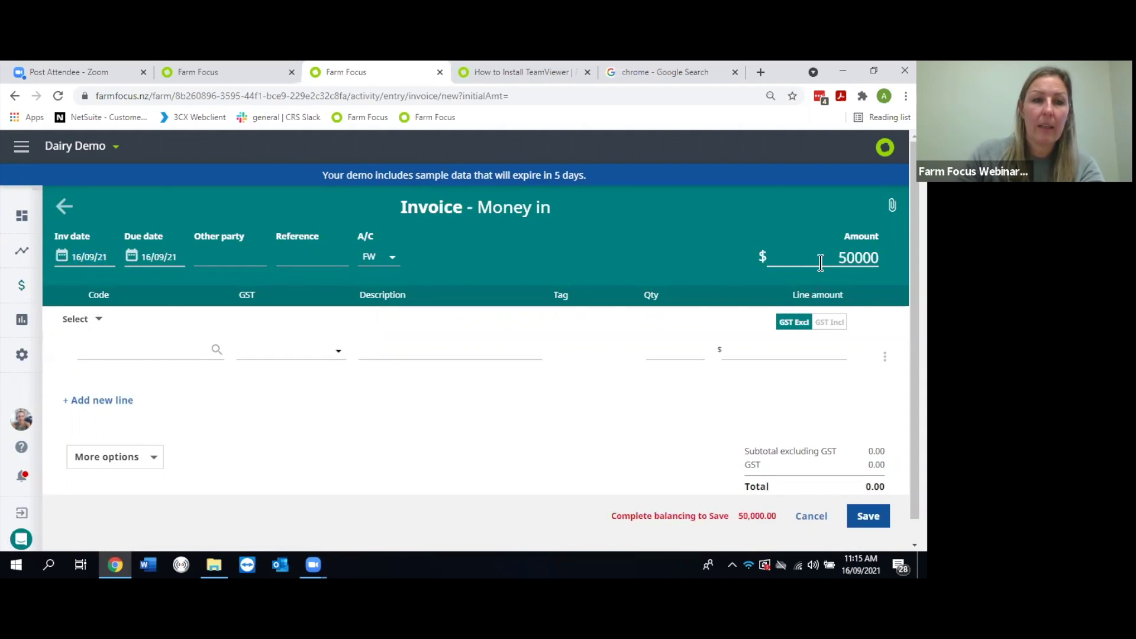
pyautogui.press('Tab')
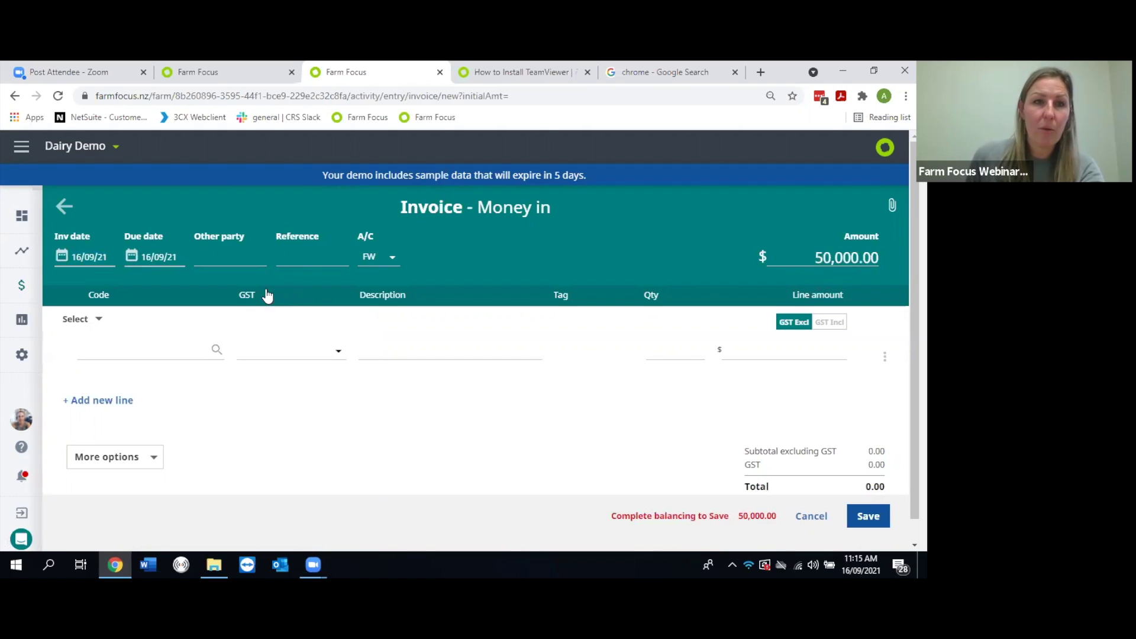
# Step: Code the money-in invoice's first line to Beef R2yr Bulls (BEEF:B2)
pyautogui.click(150, 349)
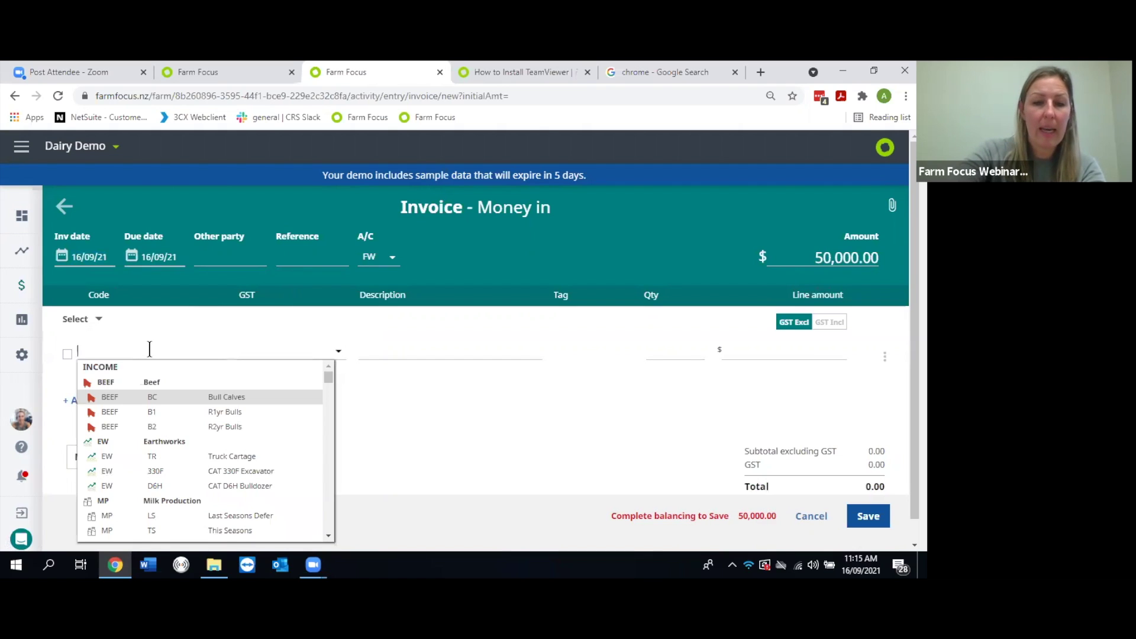
pyautogui.write('dai')
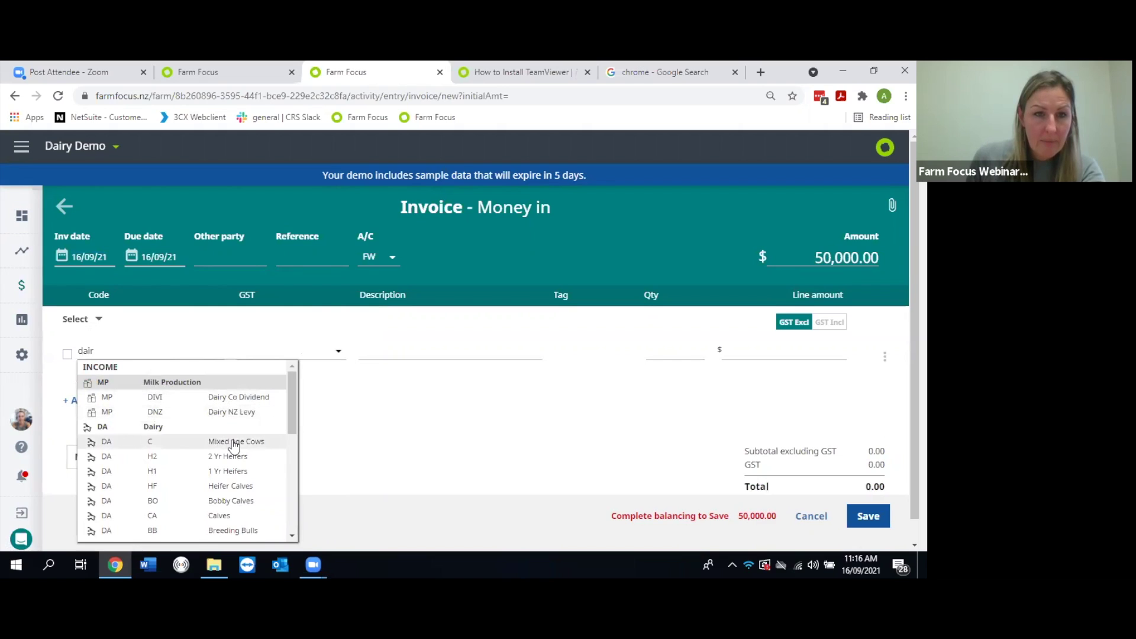
pyautogui.write('r')
pyautogui.press('BackSpace')
pyautogui.press('BackSpace')
pyautogui.press('BackSpace')
pyautogui.press('BackSpace')
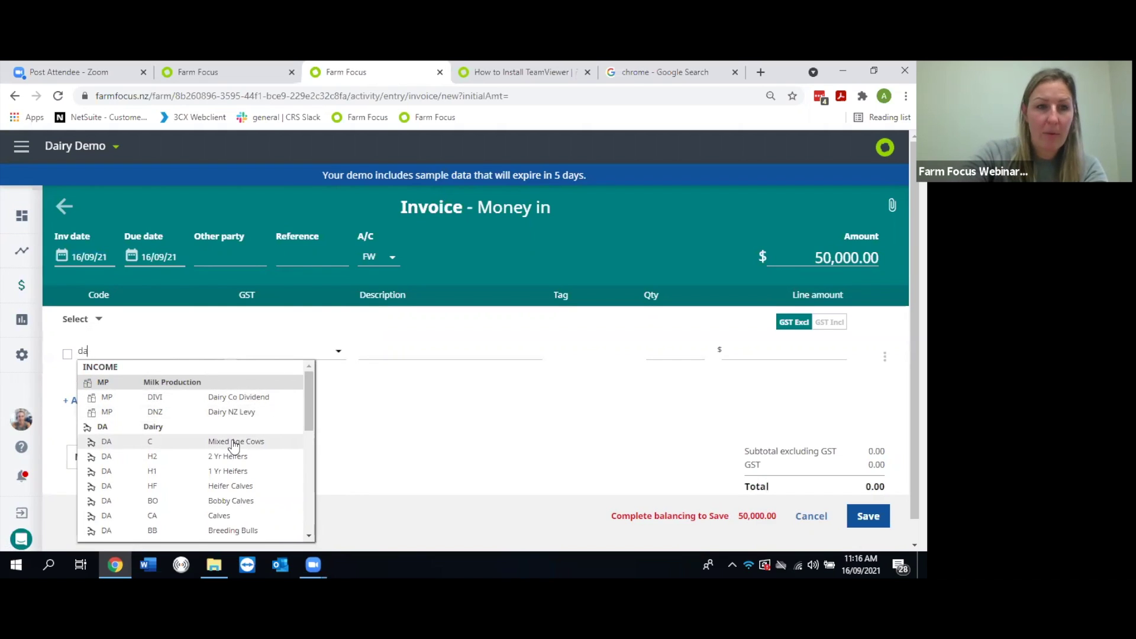
pyautogui.write('bul')
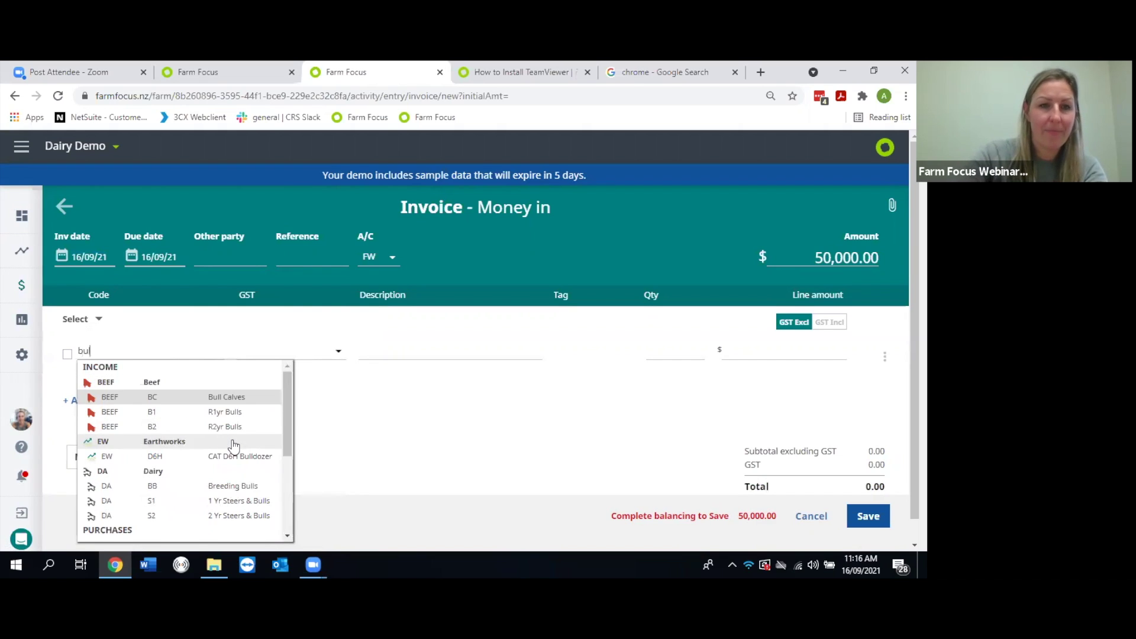
pyautogui.click(232, 426)
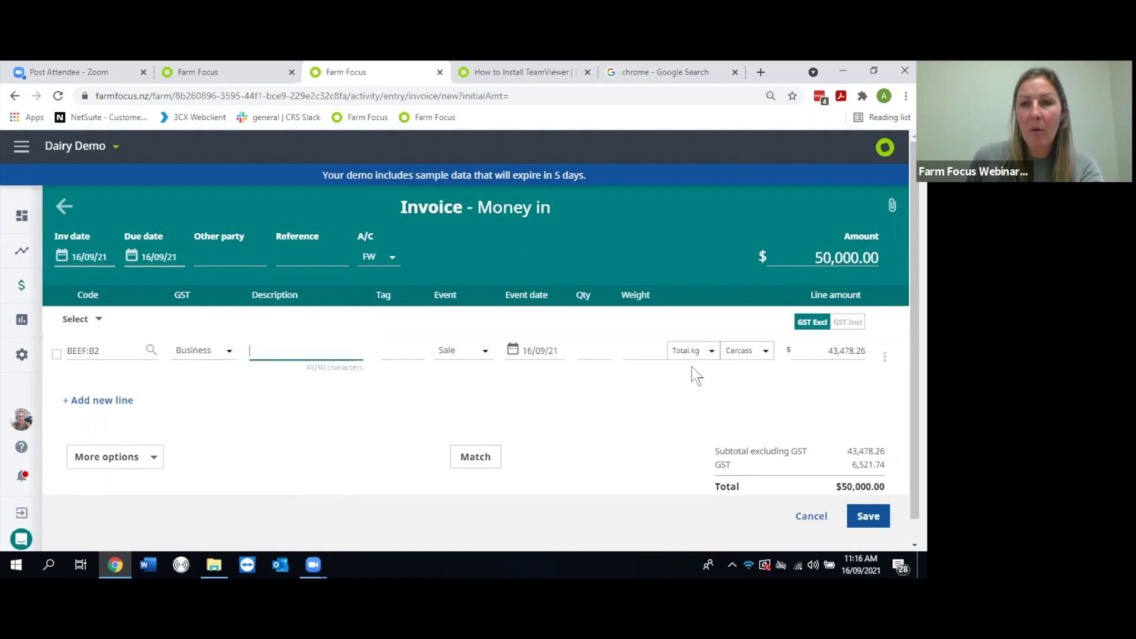
# Step: Look at the money-in invoice's file attachment options and cancel the invoice without saving
pyautogui.click(891, 207)
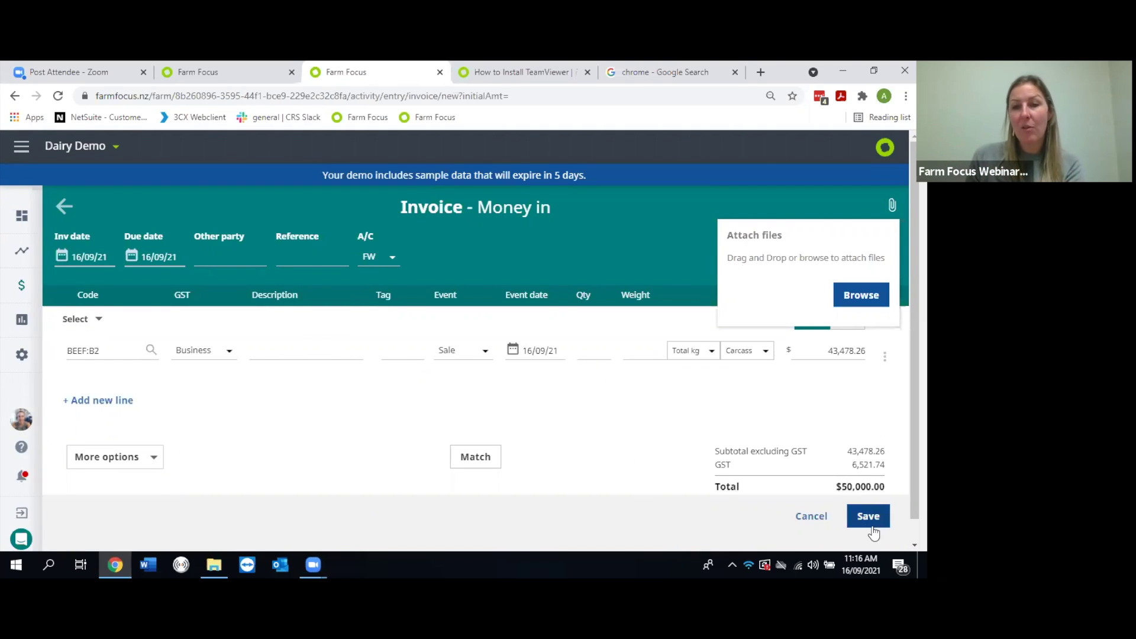
pyautogui.click(809, 517)
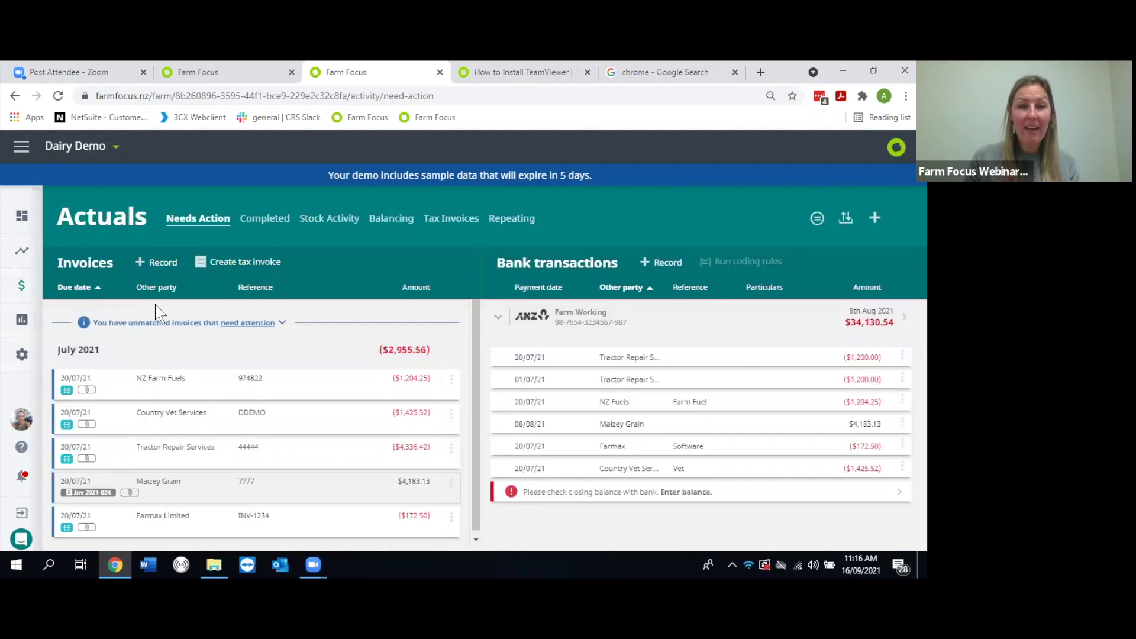
# Step: Open the 20/07/21 Tractor Repair Services invoice and review its scanned lines and the first line's available actions
pyautogui.click(170, 456)
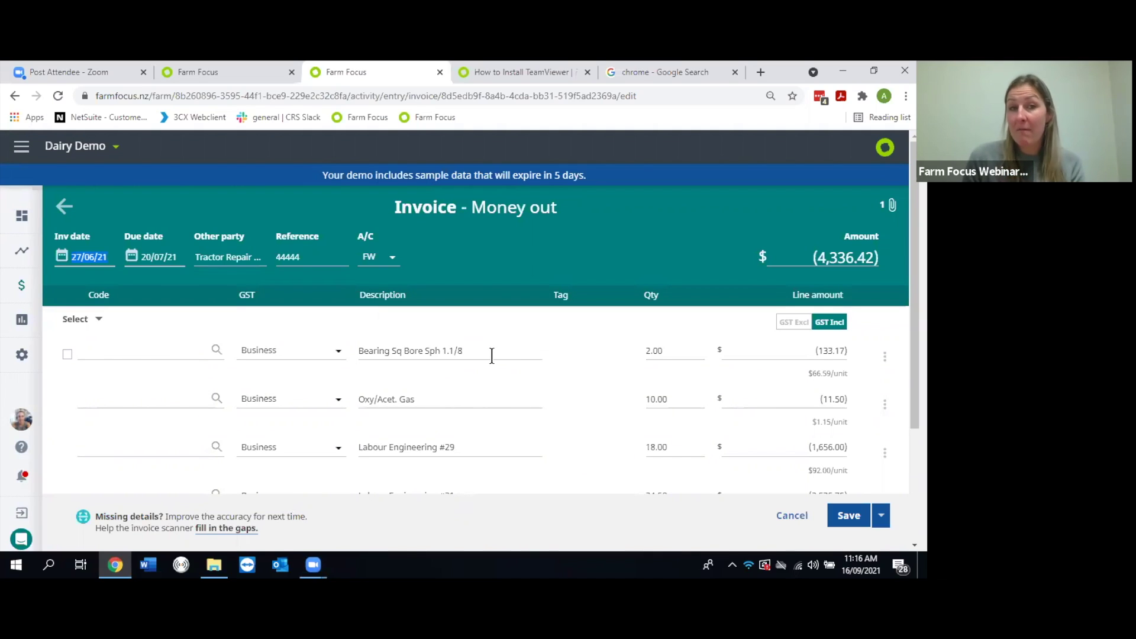
pyautogui.click(887, 362)
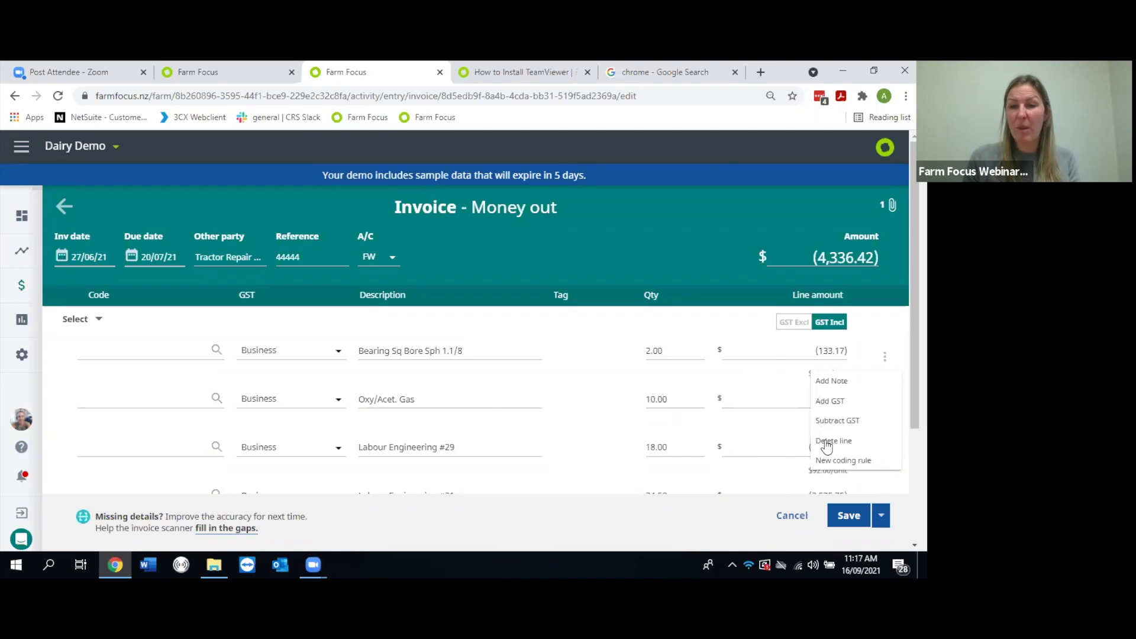
pyautogui.click(724, 335)
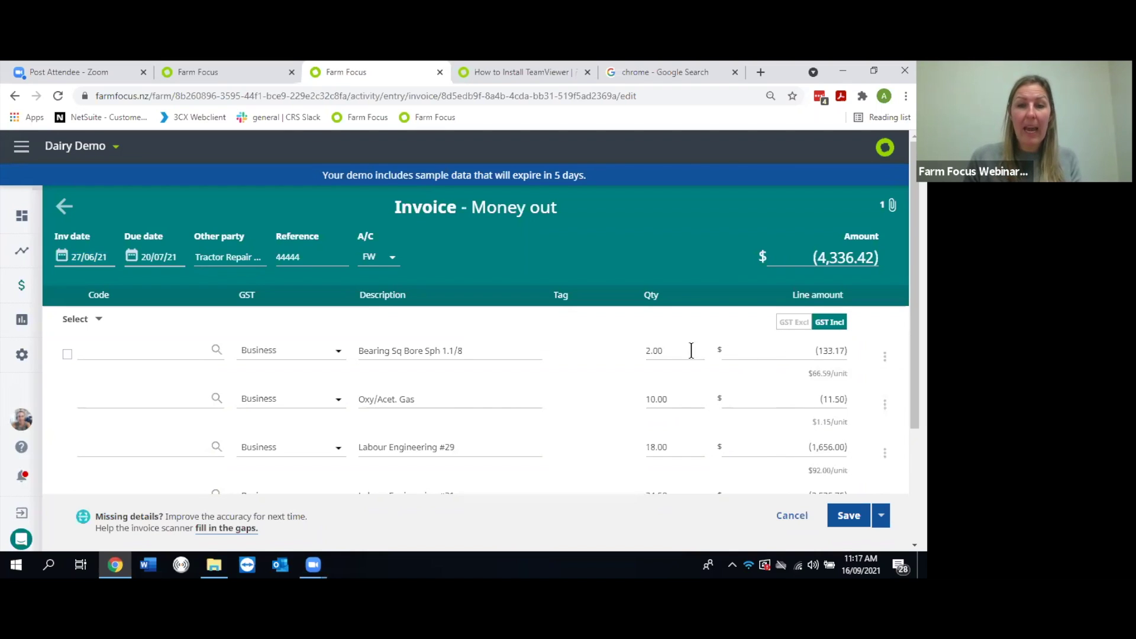
pyautogui.scroll(-3, 675, 379)
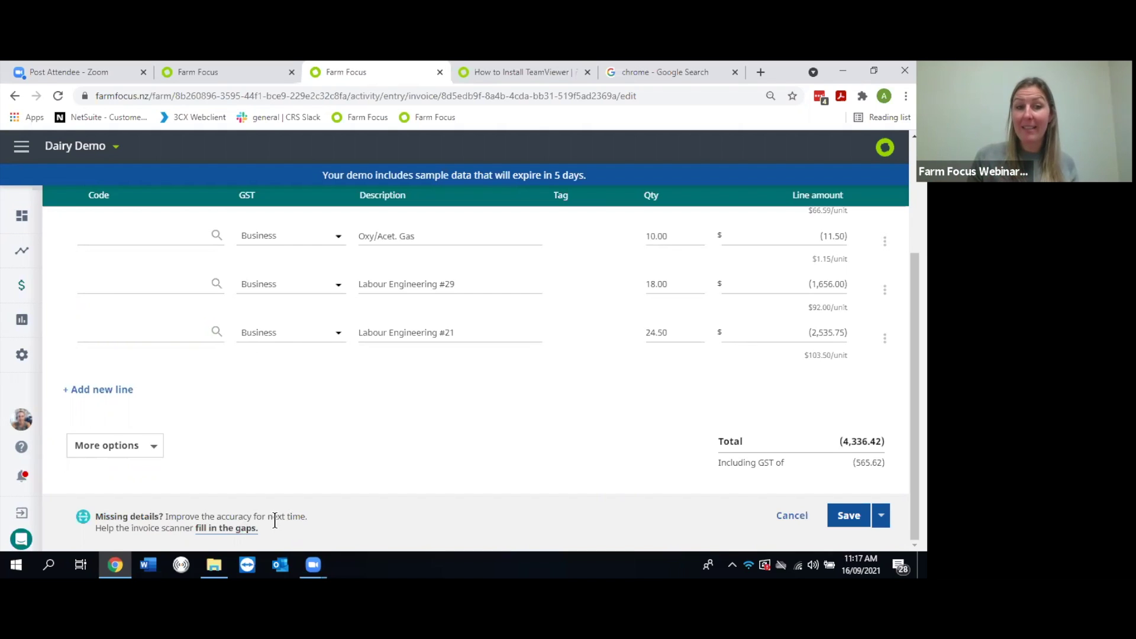
# Step: Open the invoice scanner to fill in missing details, accepting that any changes to the original invoice are removed
pyautogui.click(235, 530)
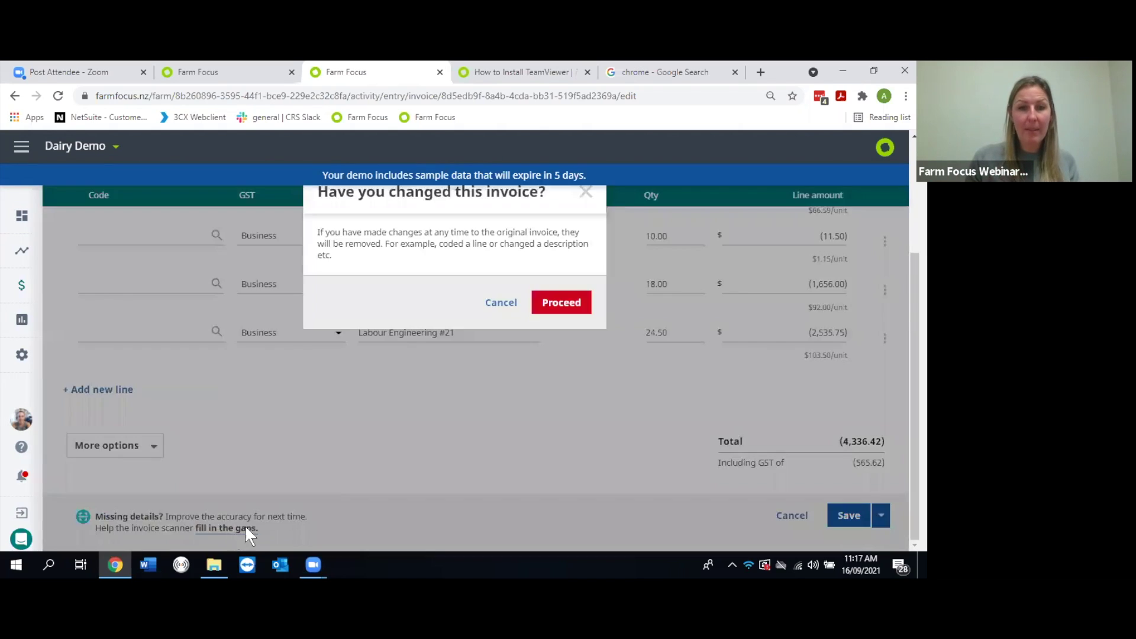
pyautogui.click(569, 303)
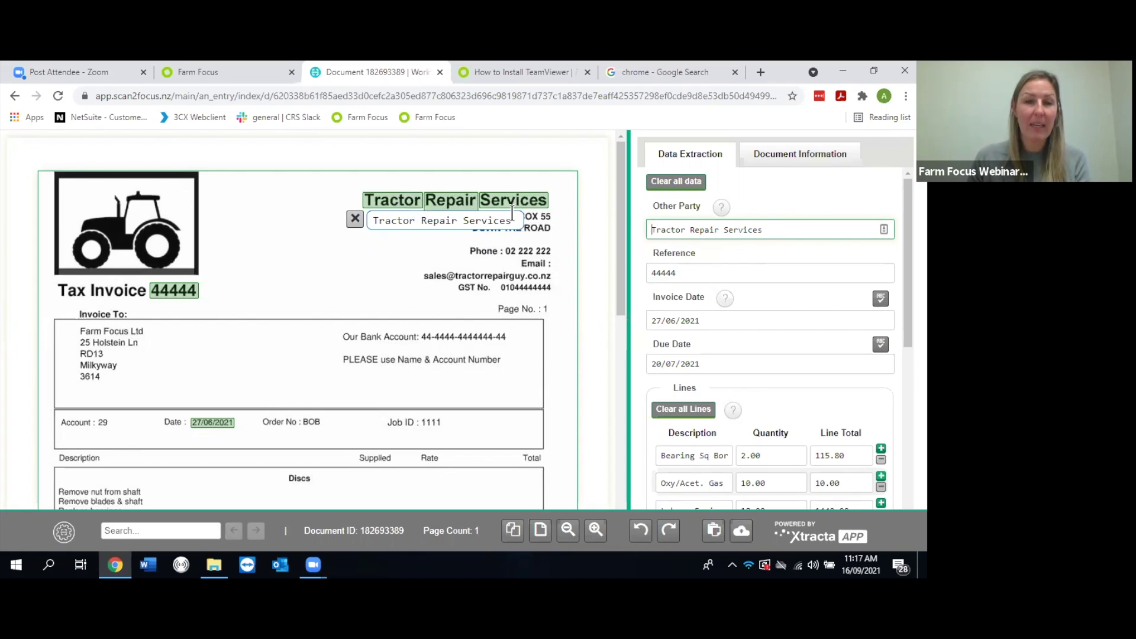
# Step: Capture Farm Focus Ltd from the scanned invoice as the Other Party, and recapture it as Tractor Repair Services
pyautogui.click(654, 224)
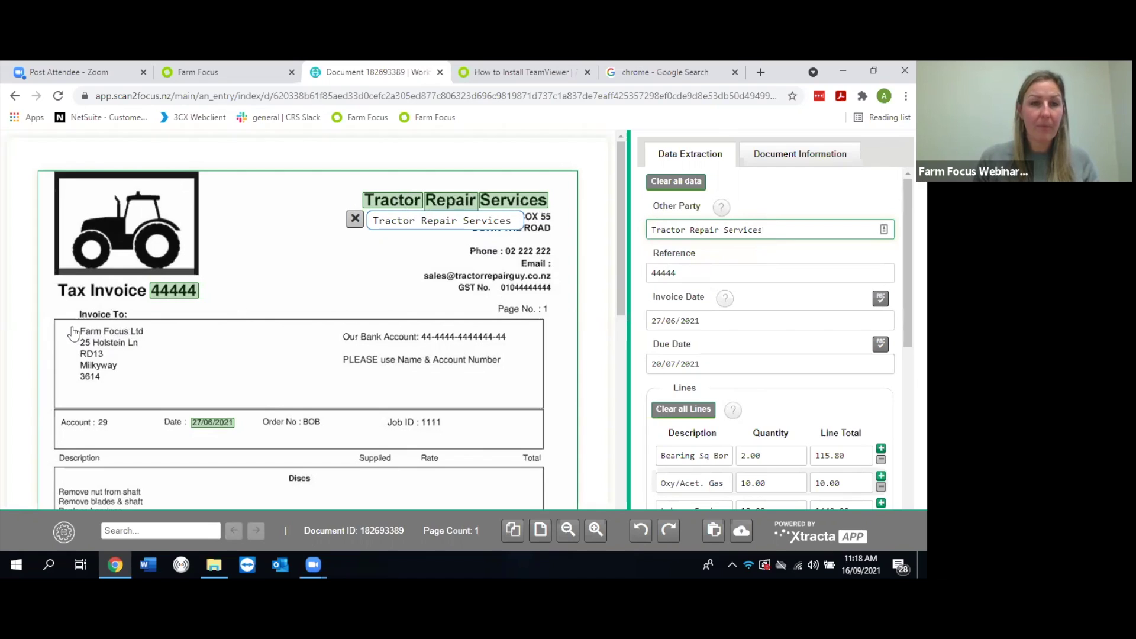
pyautogui.moveTo(75, 332); pyautogui.dragTo(150, 332)
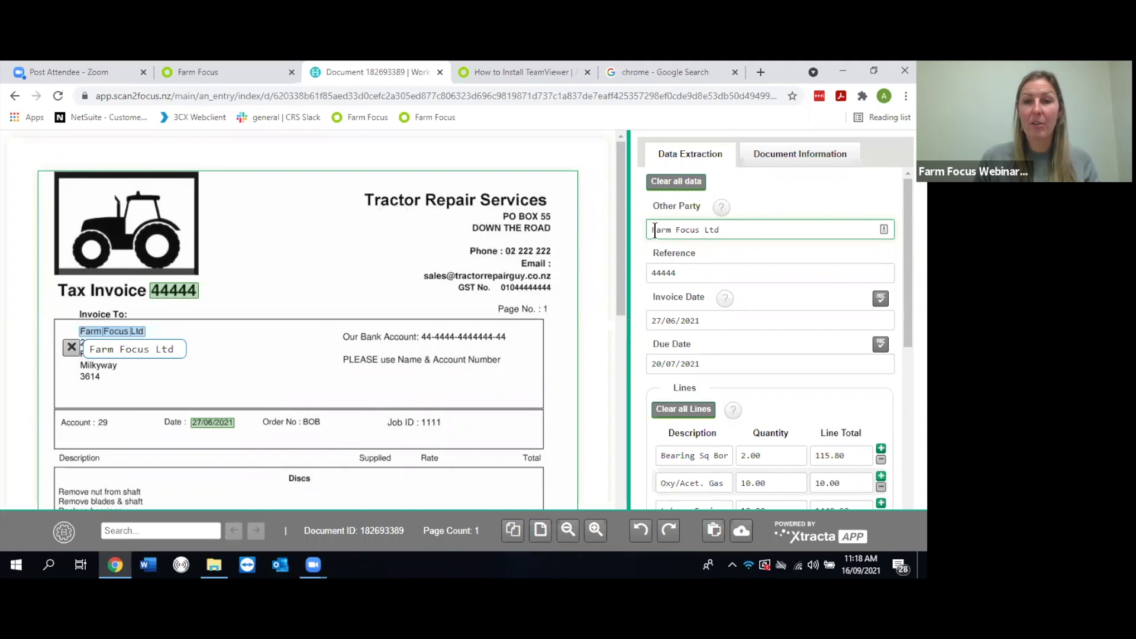
pyautogui.click(734, 229)
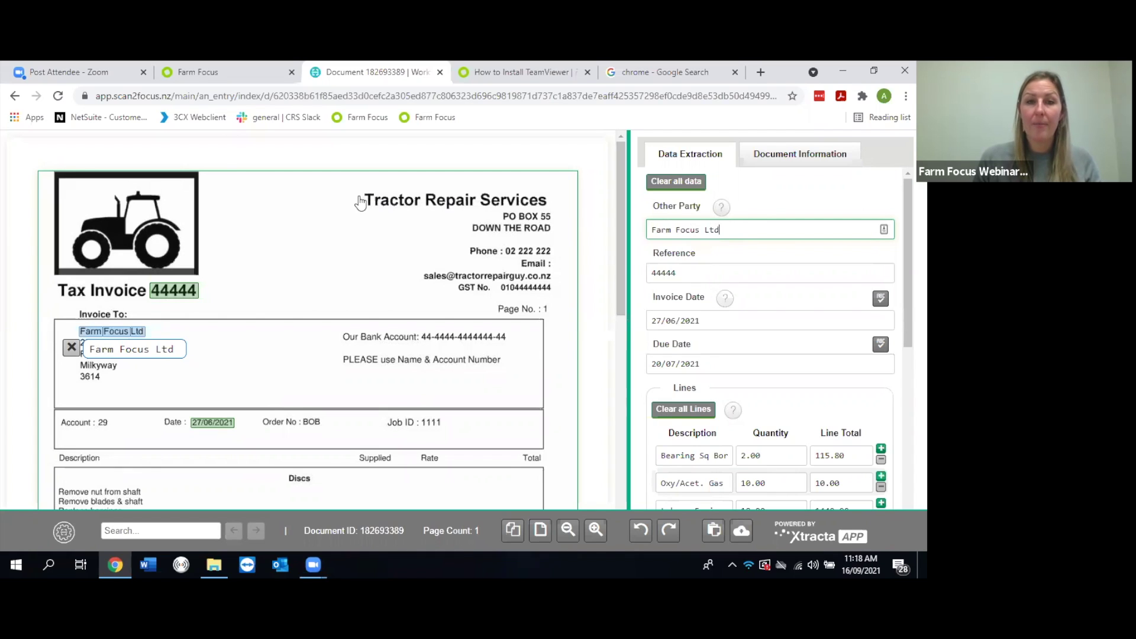
pyautogui.moveTo(352, 199); pyautogui.dragTo(555, 210)
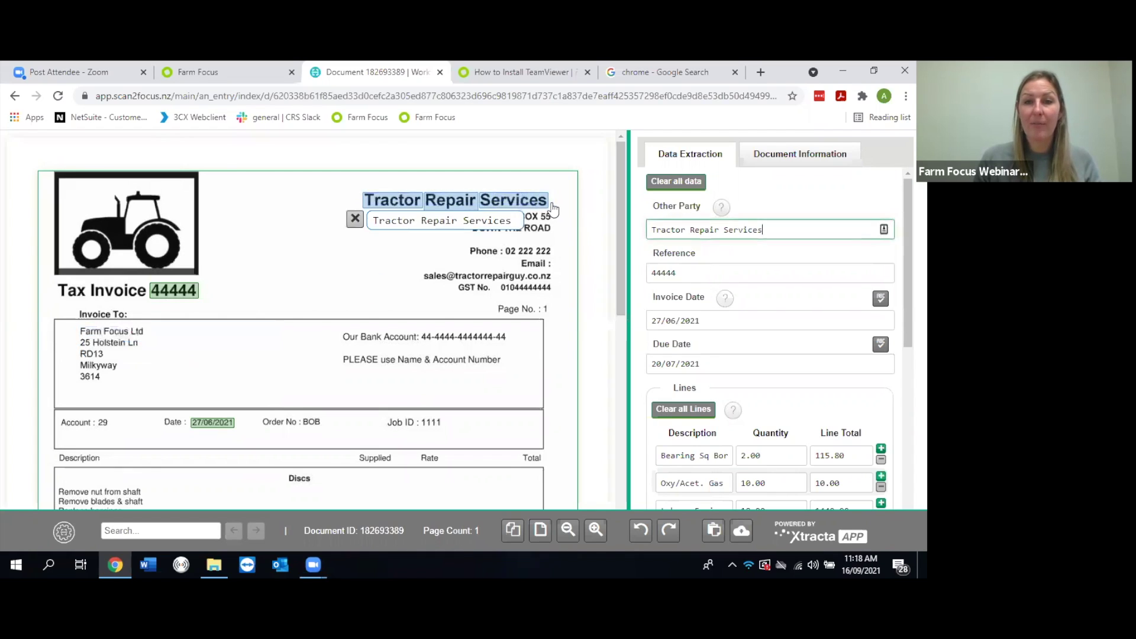
# Step: Capture the supplier's GST number as the Reference, and recapture it from the tax invoice number on the scan
pyautogui.click(689, 274)
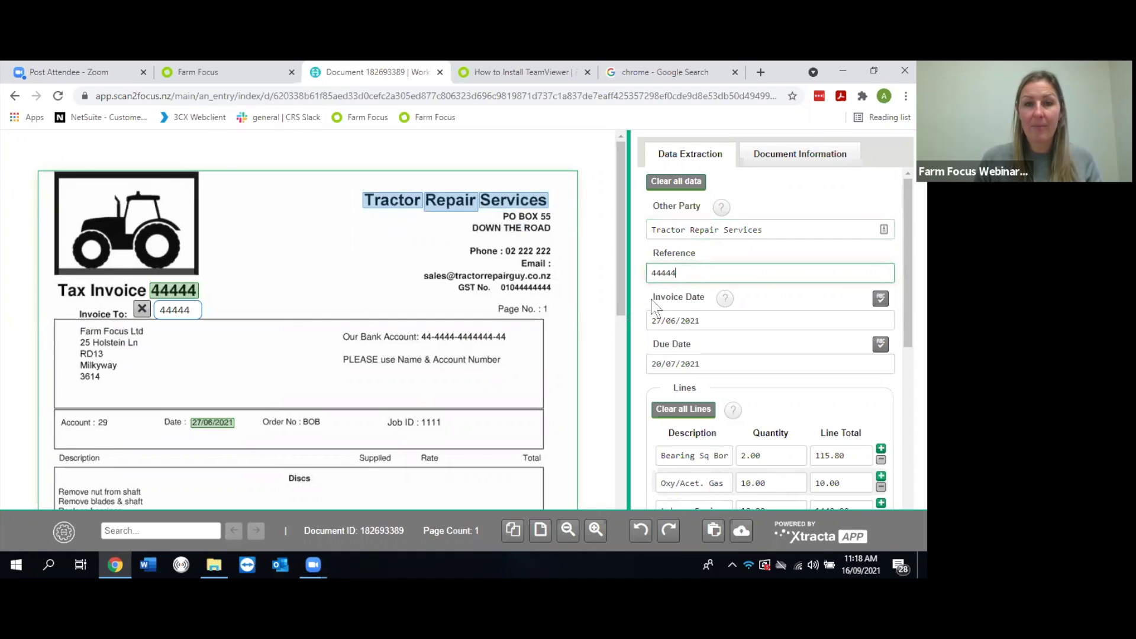
pyautogui.moveTo(498, 287); pyautogui.dragTo(559, 302)
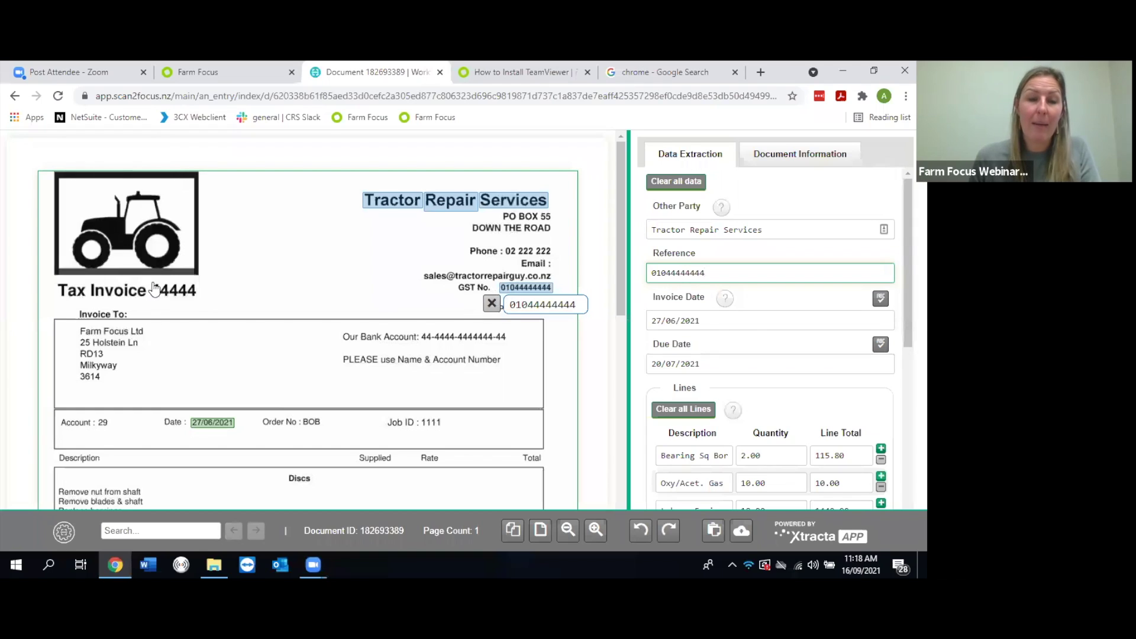
pyautogui.moveTo(149, 282); pyautogui.dragTo(204, 299)
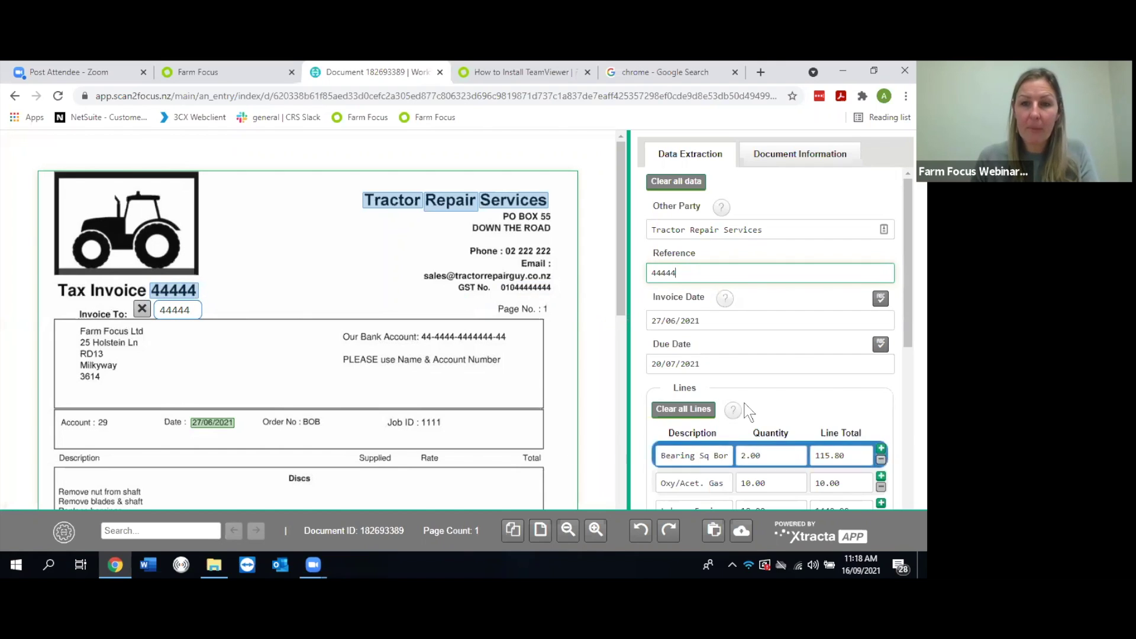
# Step: Capture the rate 57.90 from the scan as the bearing line's Quantity, and recapture the Quantity as 2.00
pyautogui.scroll(-2, 757, 423)
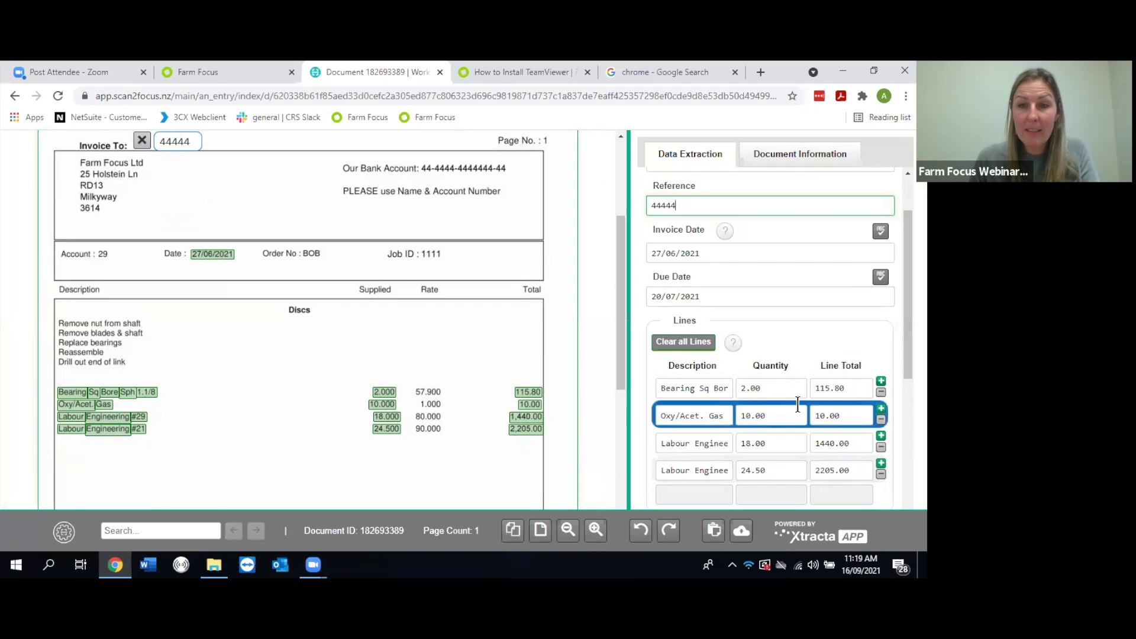
pyautogui.click(774, 389)
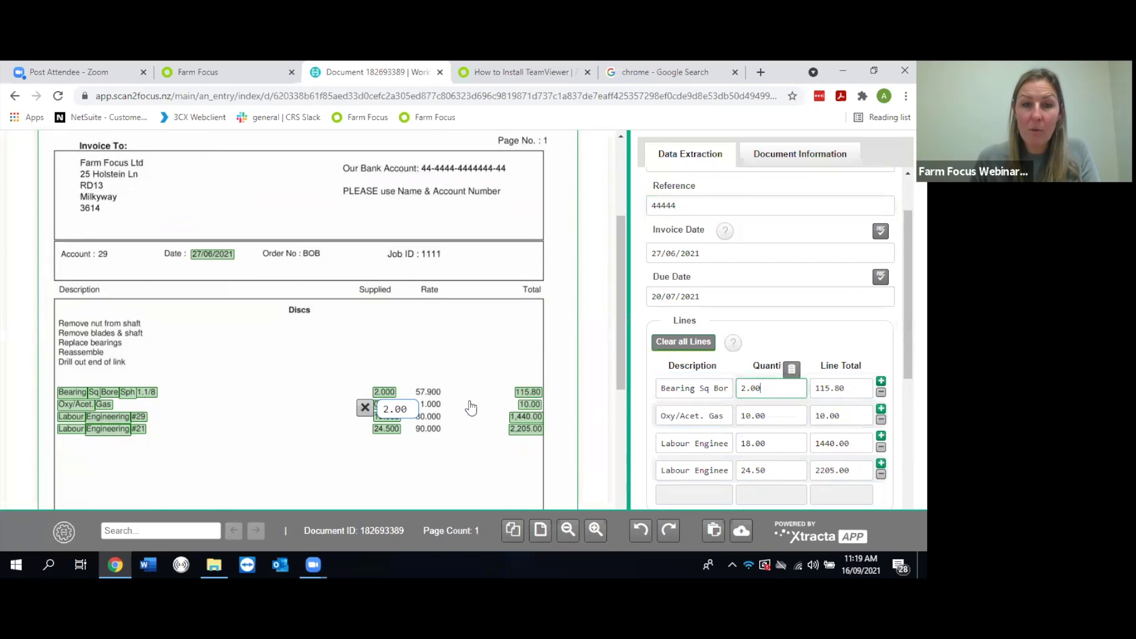
pyautogui.click(429, 392)
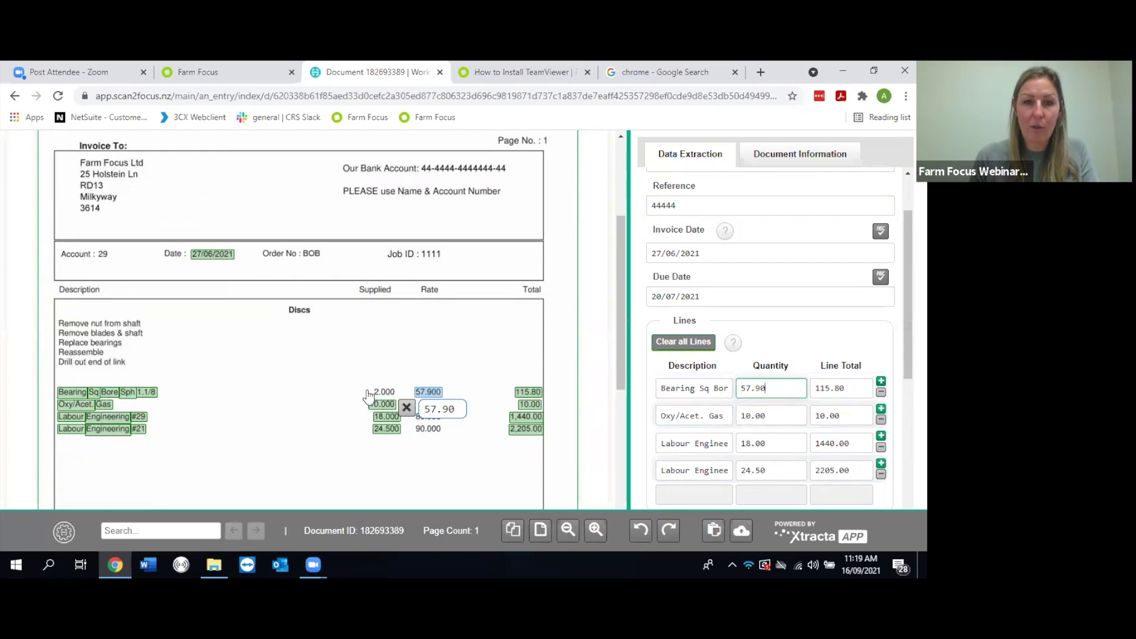
pyautogui.moveTo(366, 389); pyautogui.dragTo(398, 395)
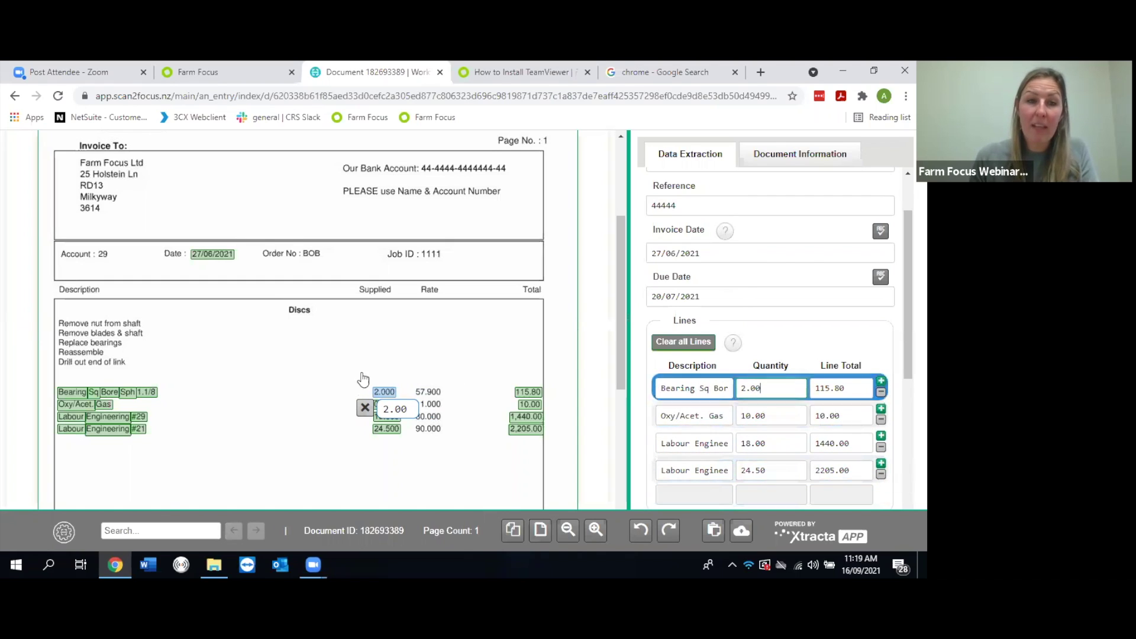
# Step: Save the extracted data of the scanned Tractor Repair Services invoice
pyautogui.scroll(-5, 601, 434)
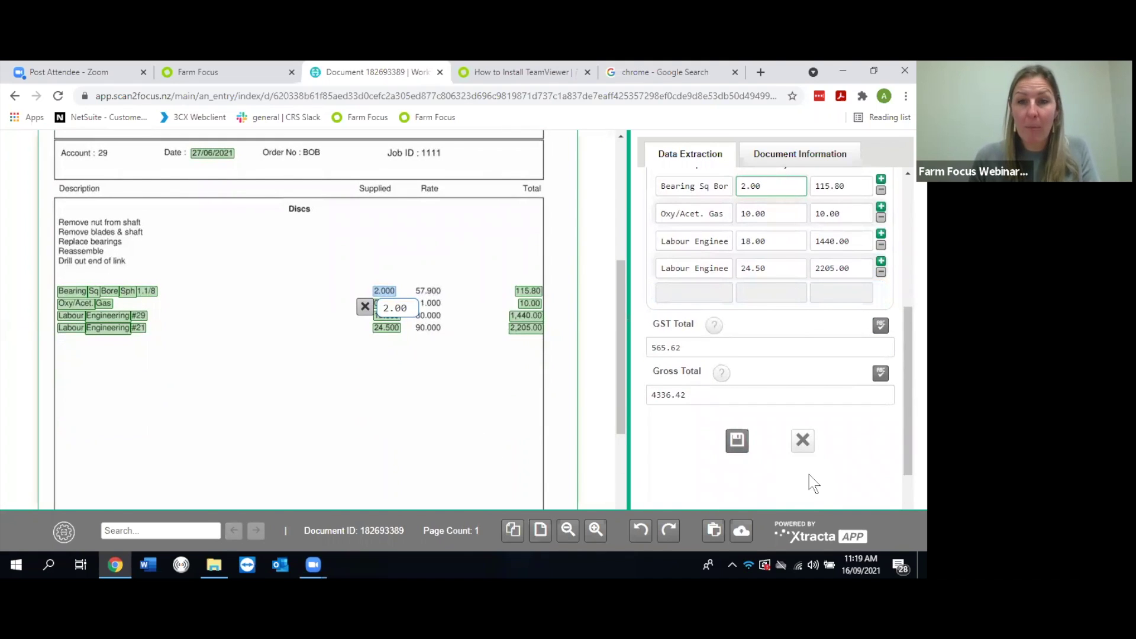
pyautogui.click(736, 442)
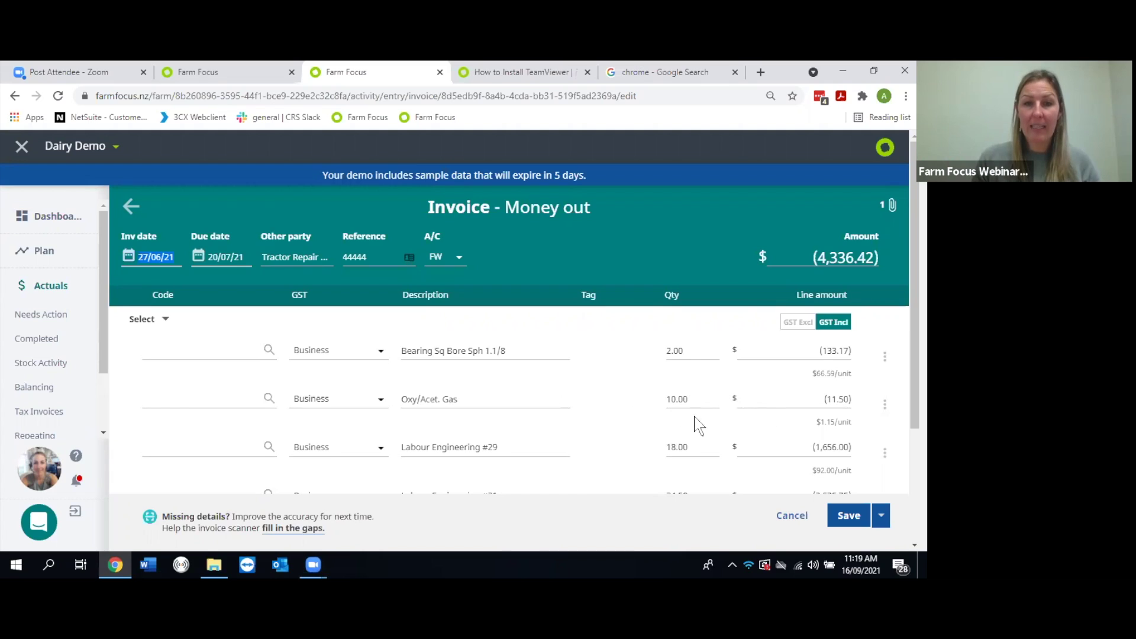
# Step: Start a new coding rule from the Bearing Sq Bore line, removing the Line Description and Reference criteria to keep only Other Party
pyautogui.click(884, 360)
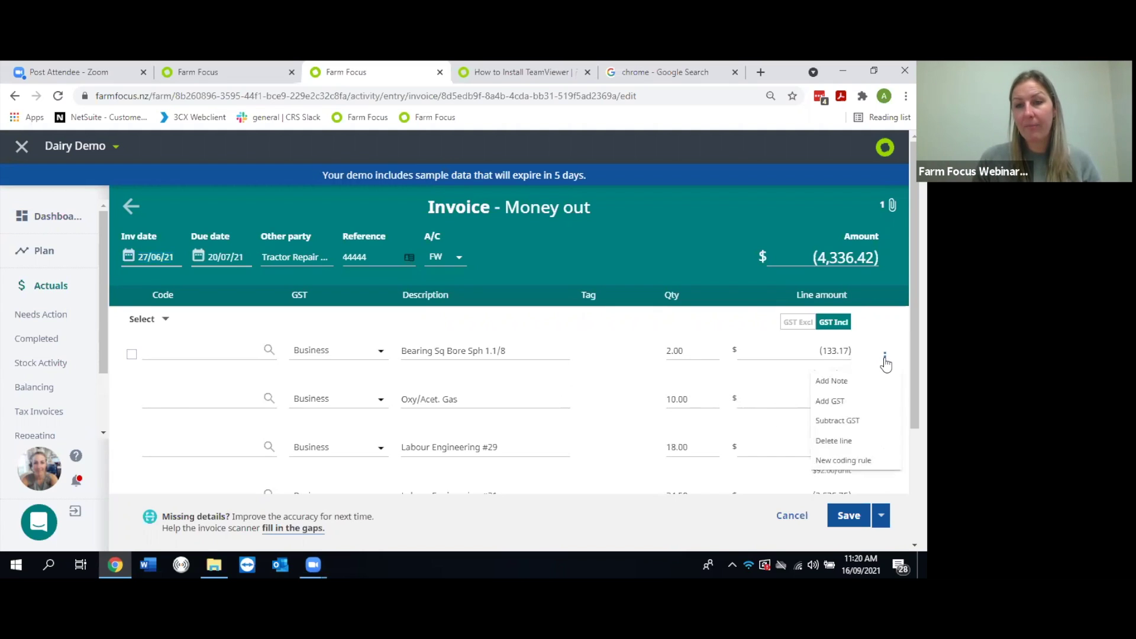
pyautogui.click(869, 462)
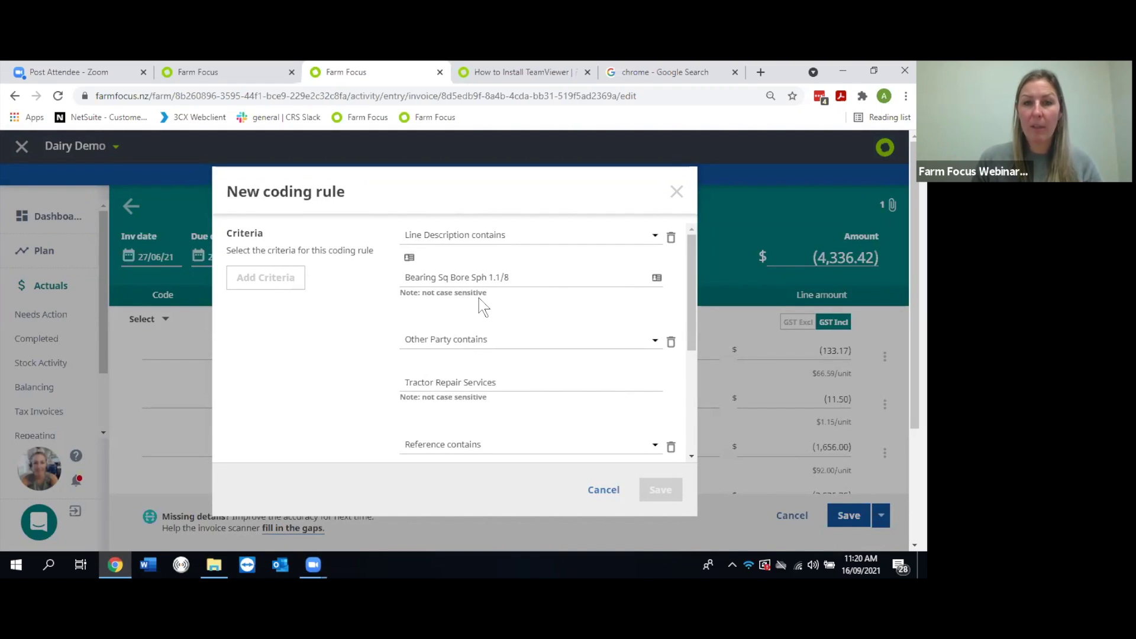
pyautogui.scroll(-1, 482, 306)
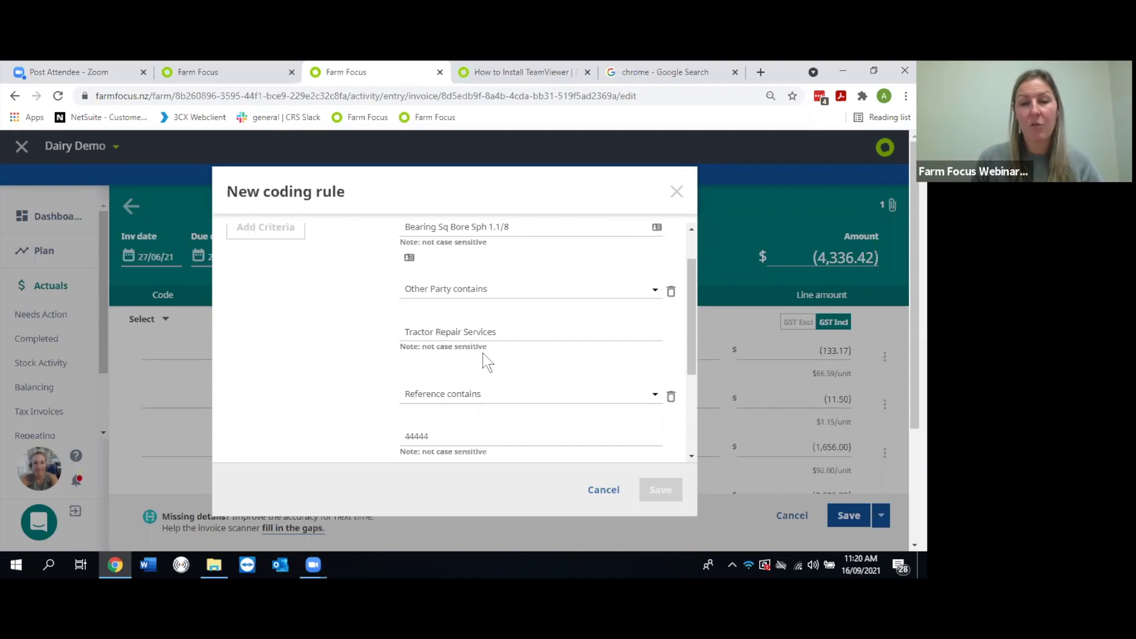
pyautogui.scroll(1, 492, 362)
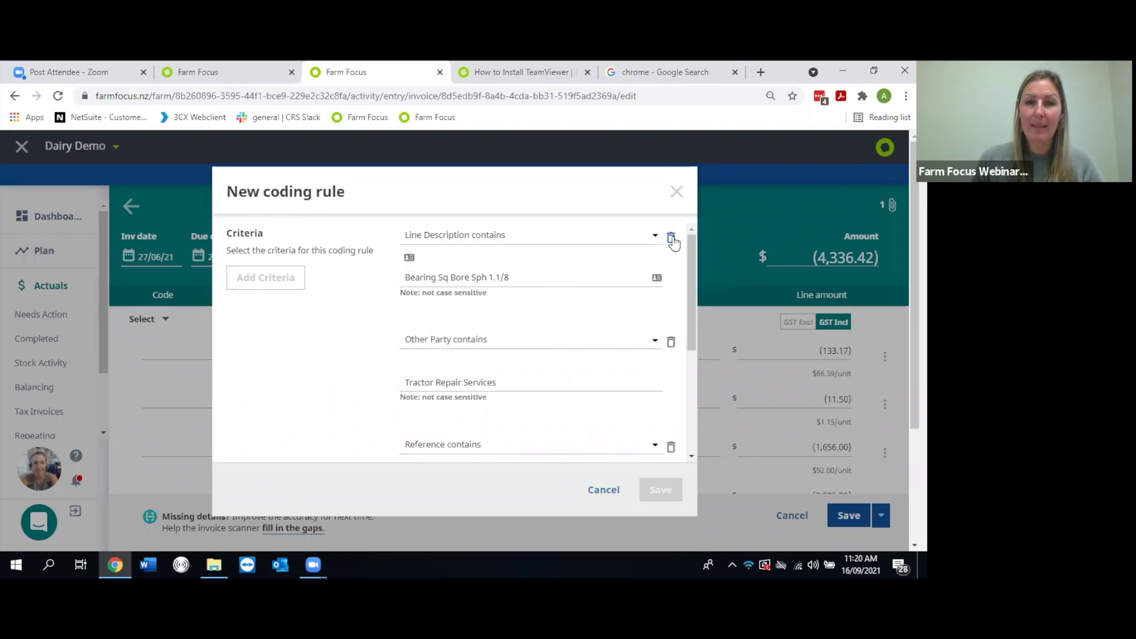
pyautogui.click(671, 238)
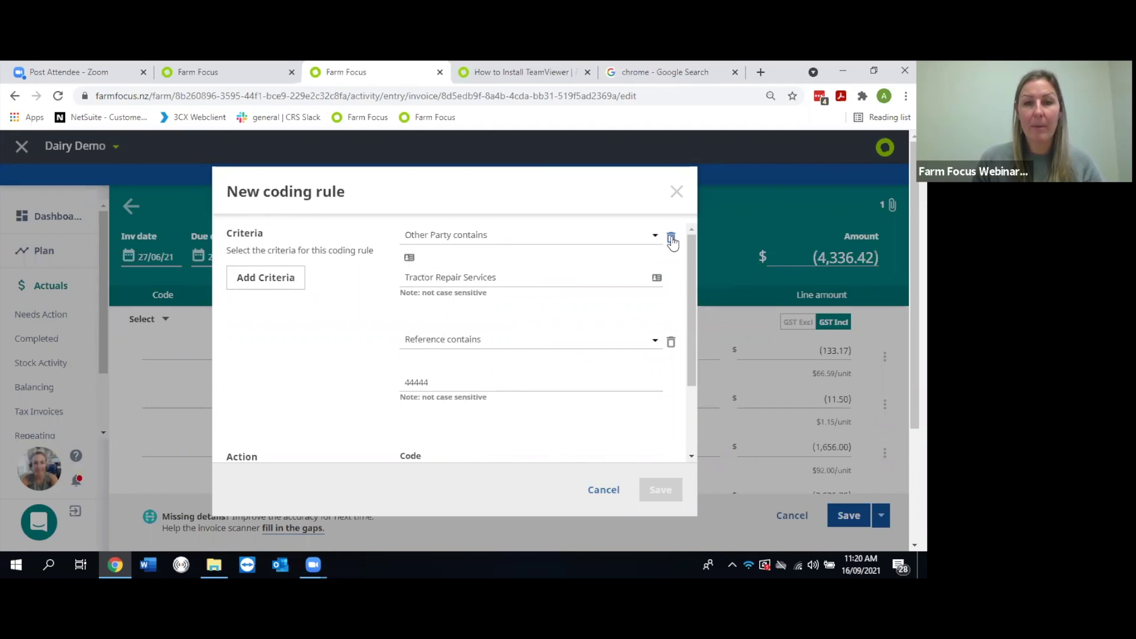
pyautogui.click(671, 342)
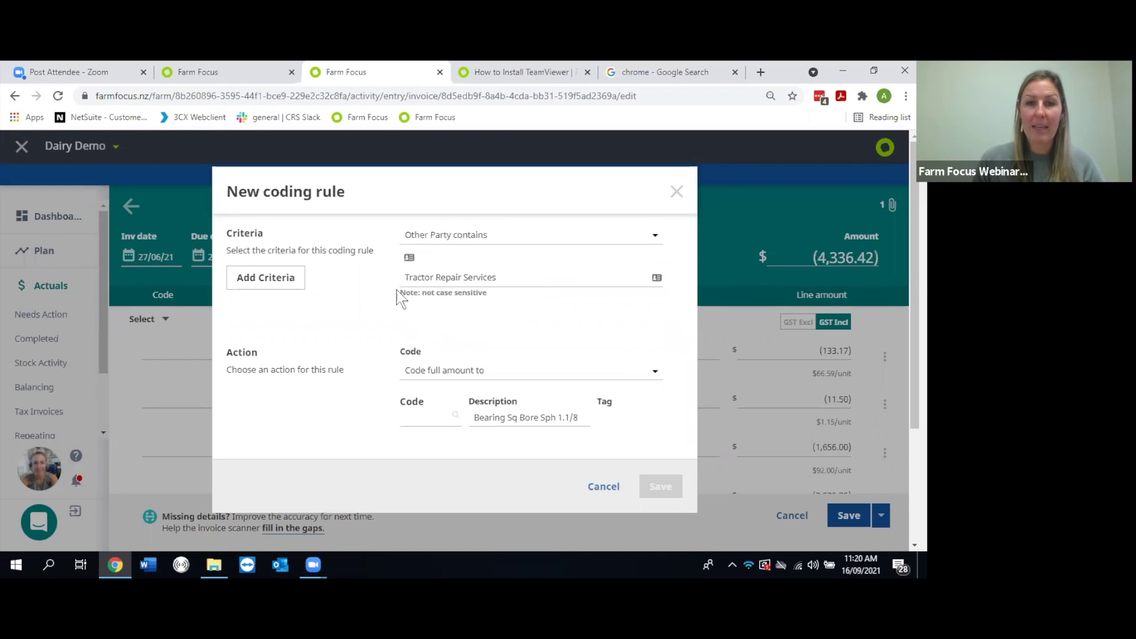
# Step: Set the rule to code the full amount to the Tractor vehicle expense code VH:TC
pyautogui.click(416, 420)
pyautogui.write('trac')
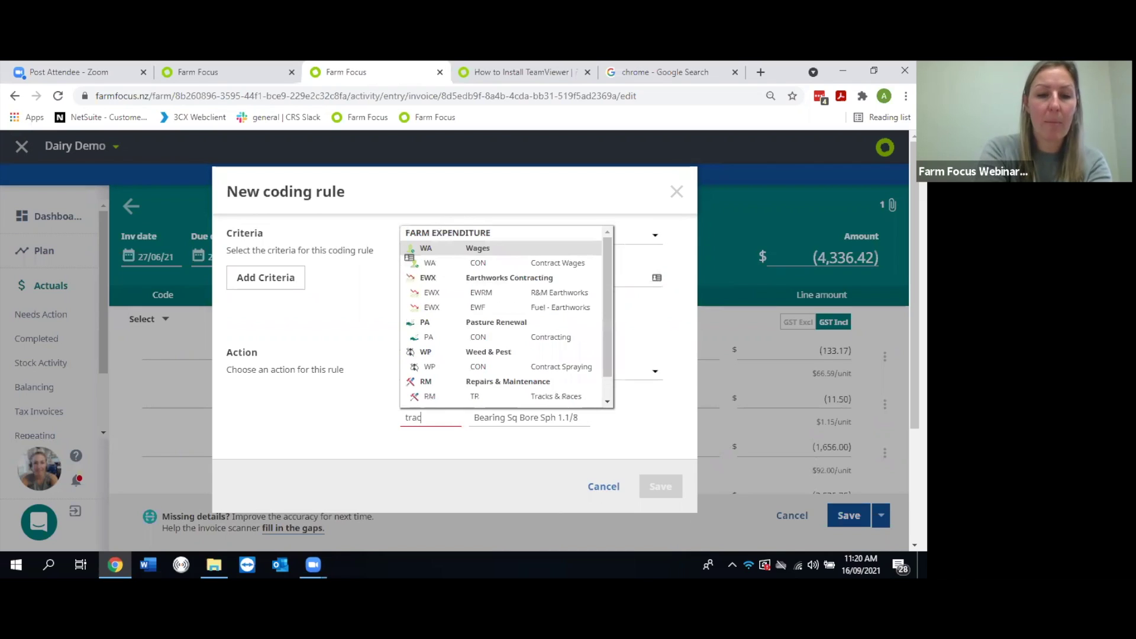
pyautogui.write('to')
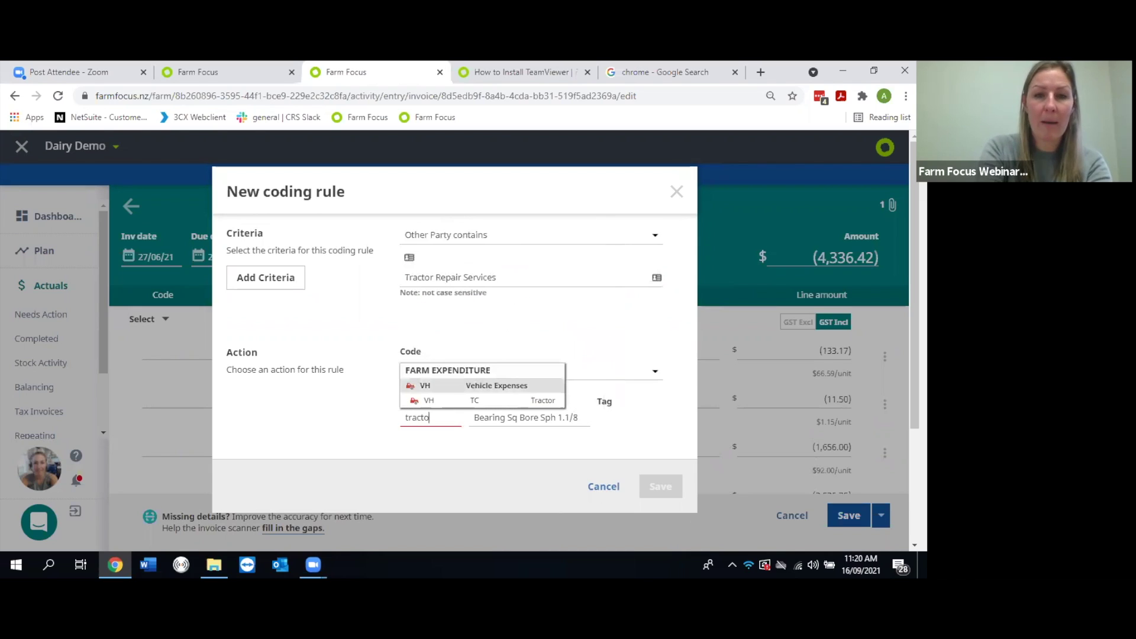
pyautogui.click(537, 404)
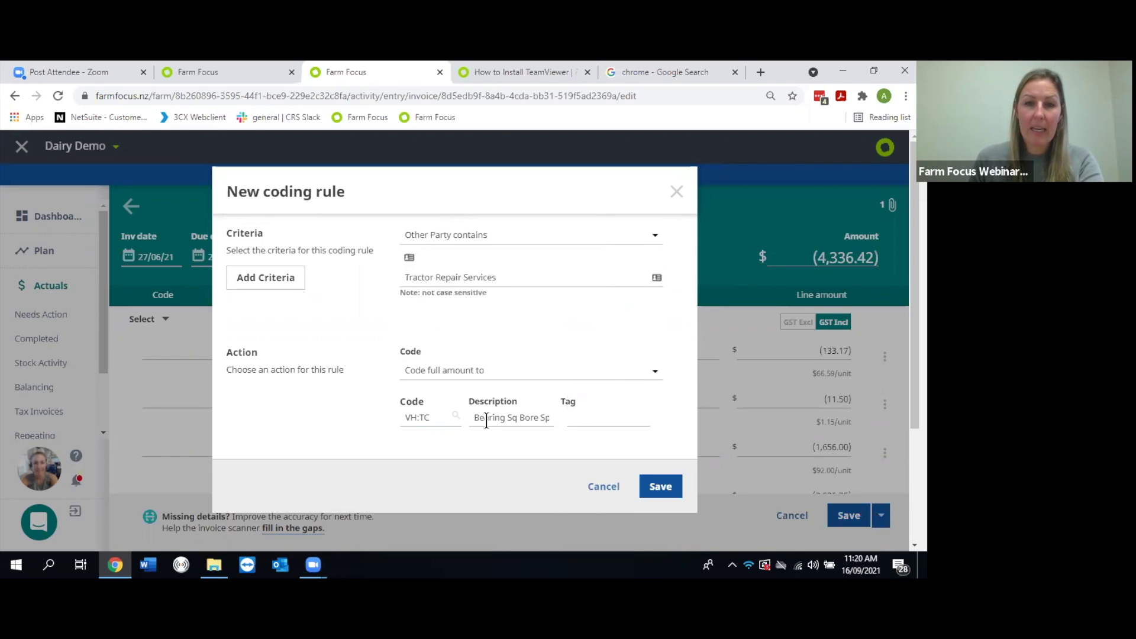
# Step: Try "tractor repairs" as the rule's description, clear the description so it is blank, and save the coding rule
pyautogui.moveTo(475, 417); pyautogui.dragTo(542, 418)
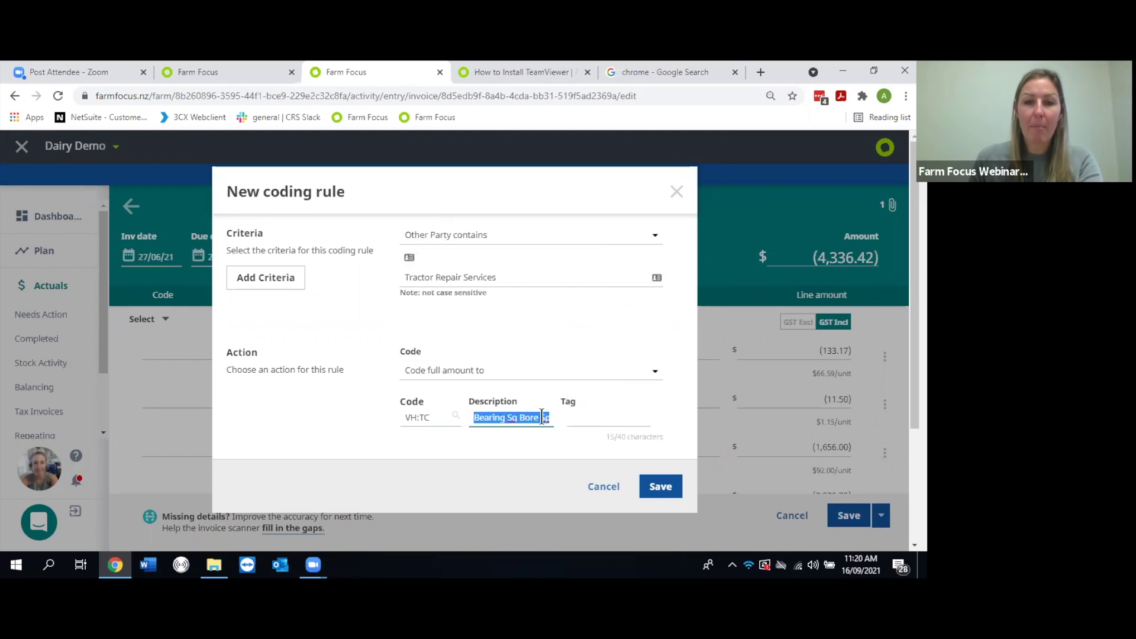
pyautogui.press('BackSpace')
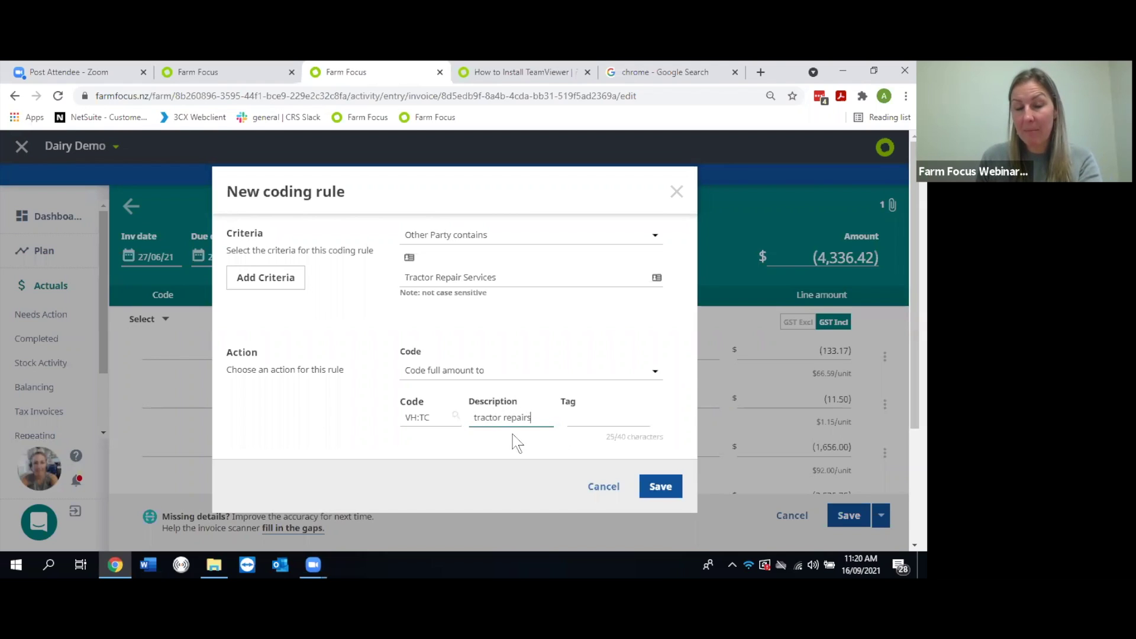
pyautogui.tripleClick(480, 417)
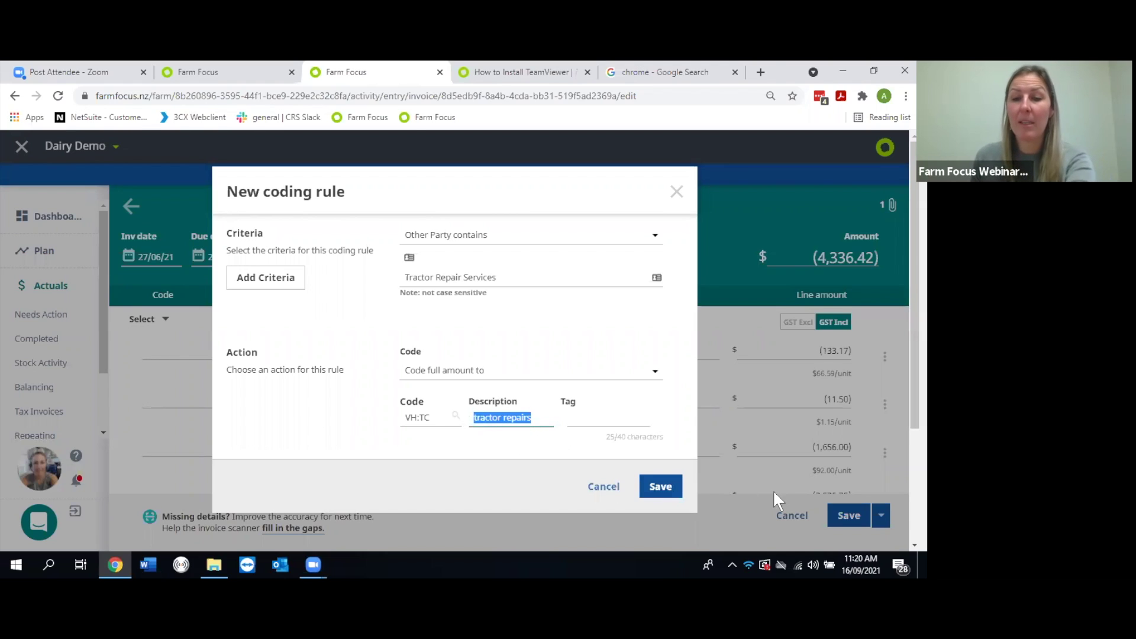
pyautogui.press('BackSpace')
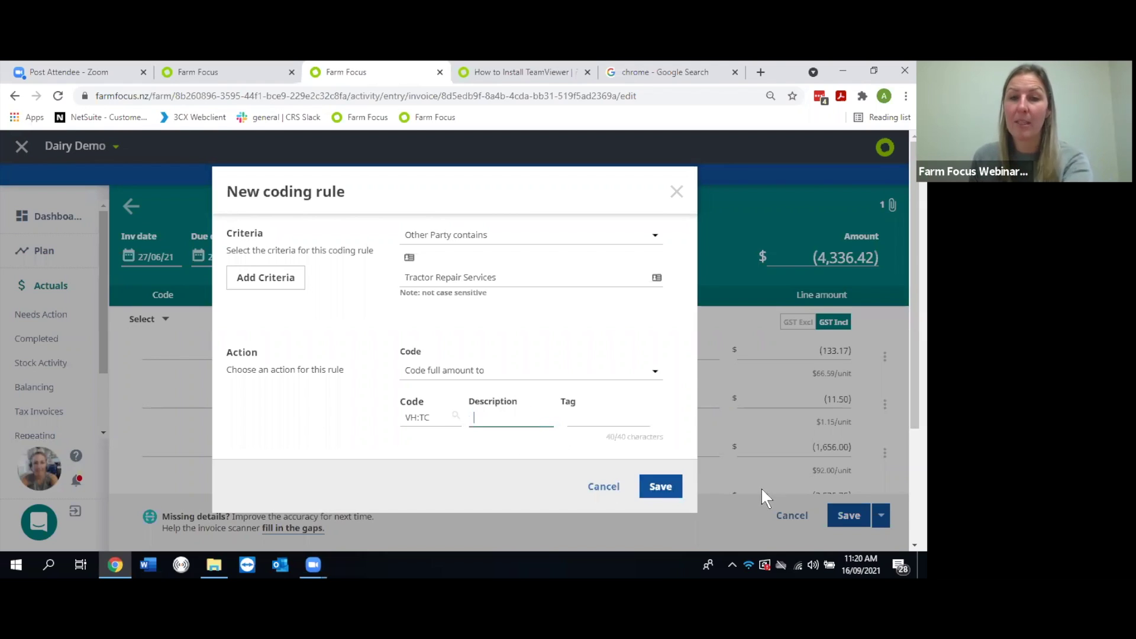
pyautogui.click(666, 483)
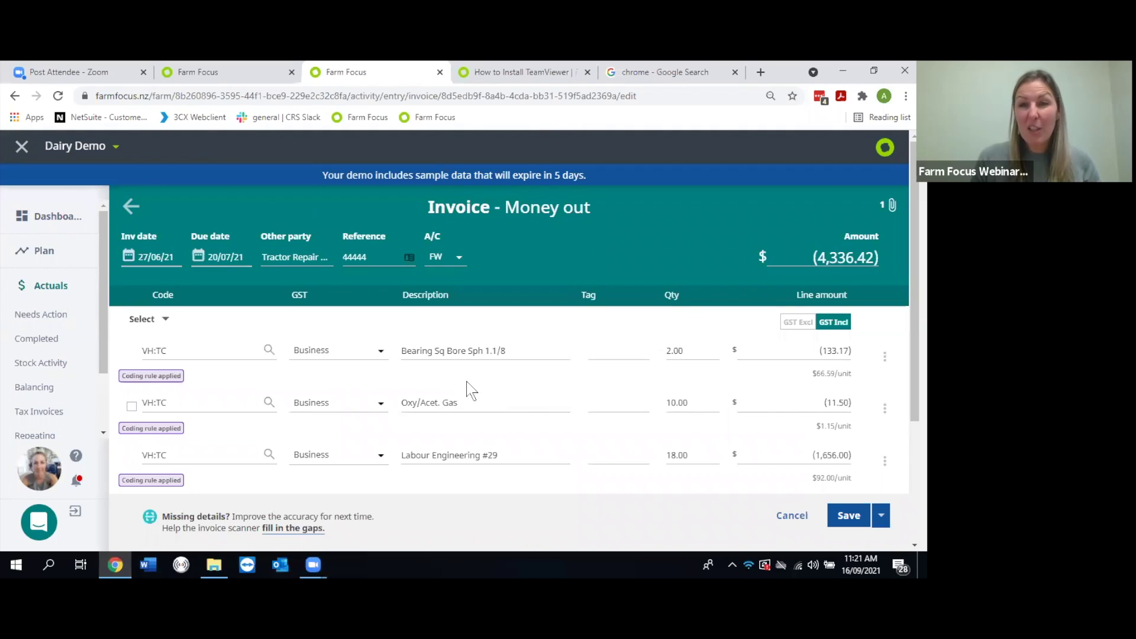
# Step: Check the coding of all Tractor Repair Services invoice lines and save the invoice
pyautogui.scroll(-1, 356, 329)
pyautogui.scroll(-3, 357, 338)
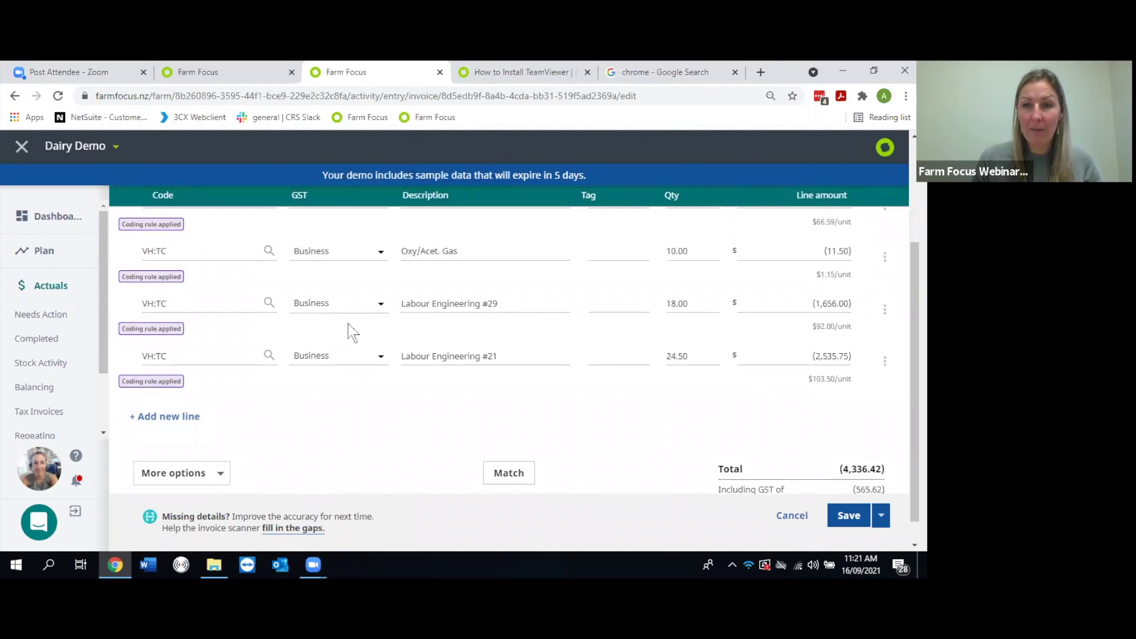
pyautogui.click(848, 517)
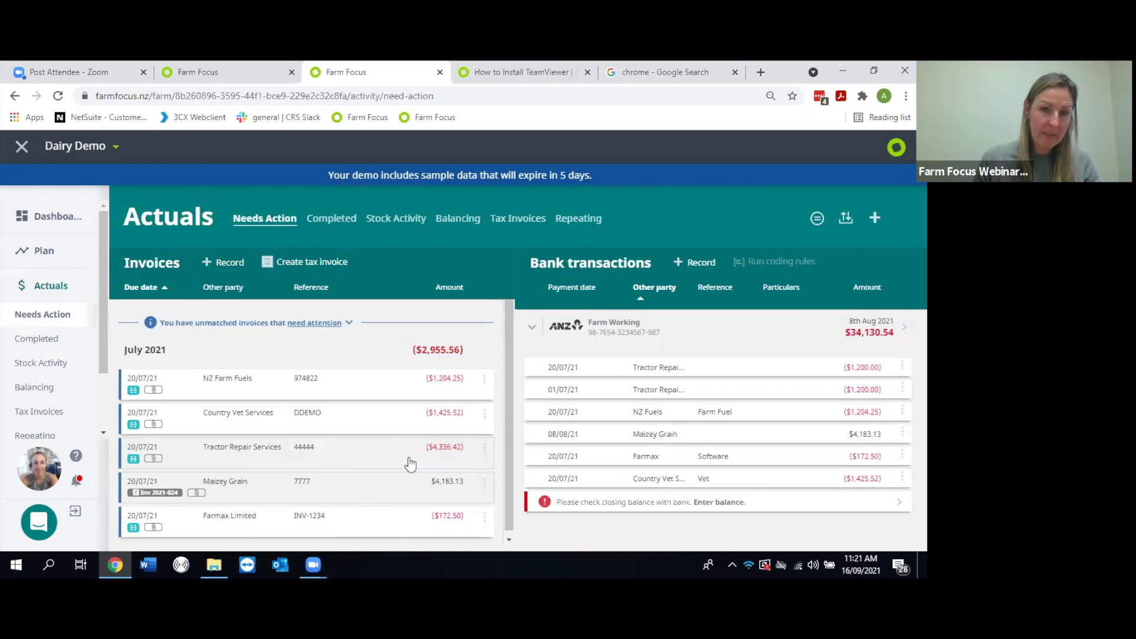
# Step: Open the Farmax Limited invoice to view its applied coding rule, and close it without saving
pyautogui.click(363, 524)
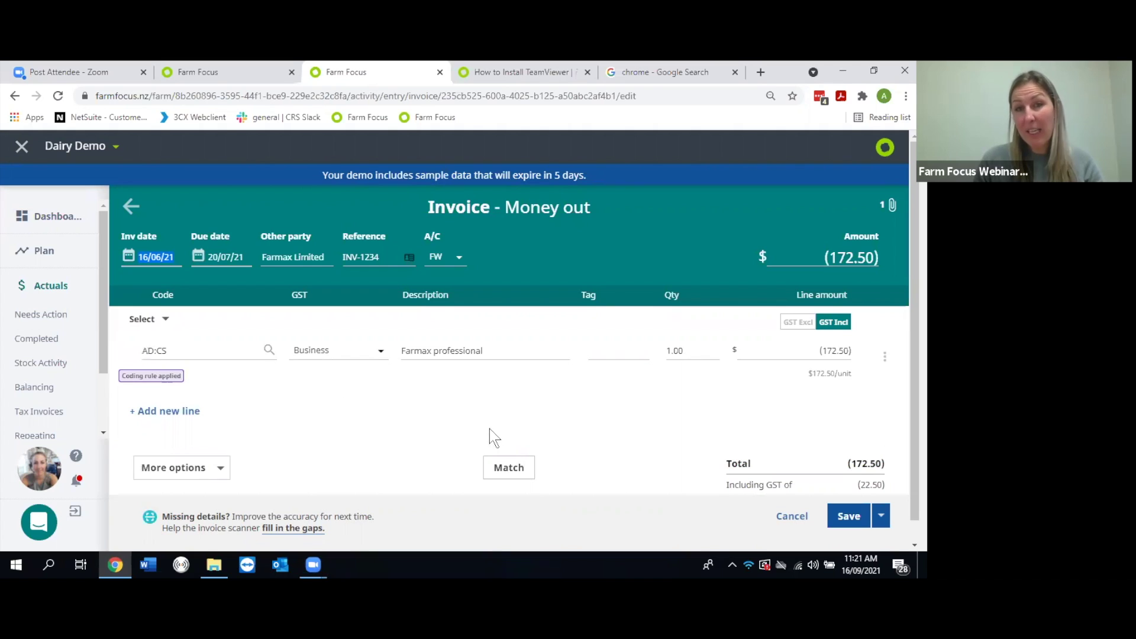
pyautogui.click(776, 515)
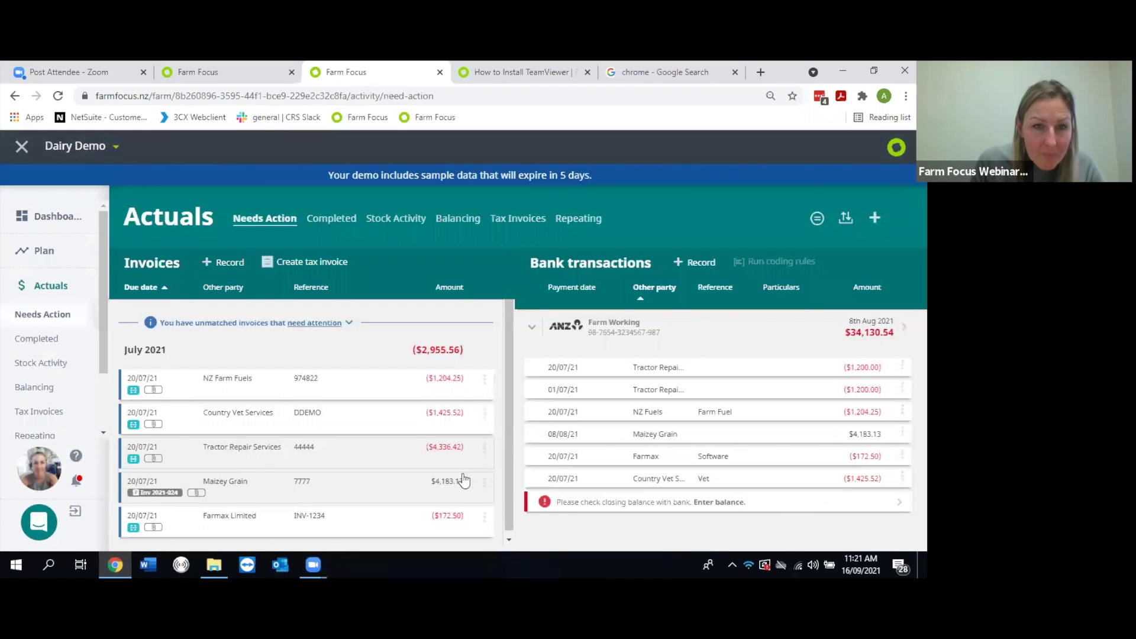
# Step: Open the Country Vet Services invoice and start a new coding rule from the Droncit Tapewormer line, removing the Reference criterion
pyautogui.click(298, 418)
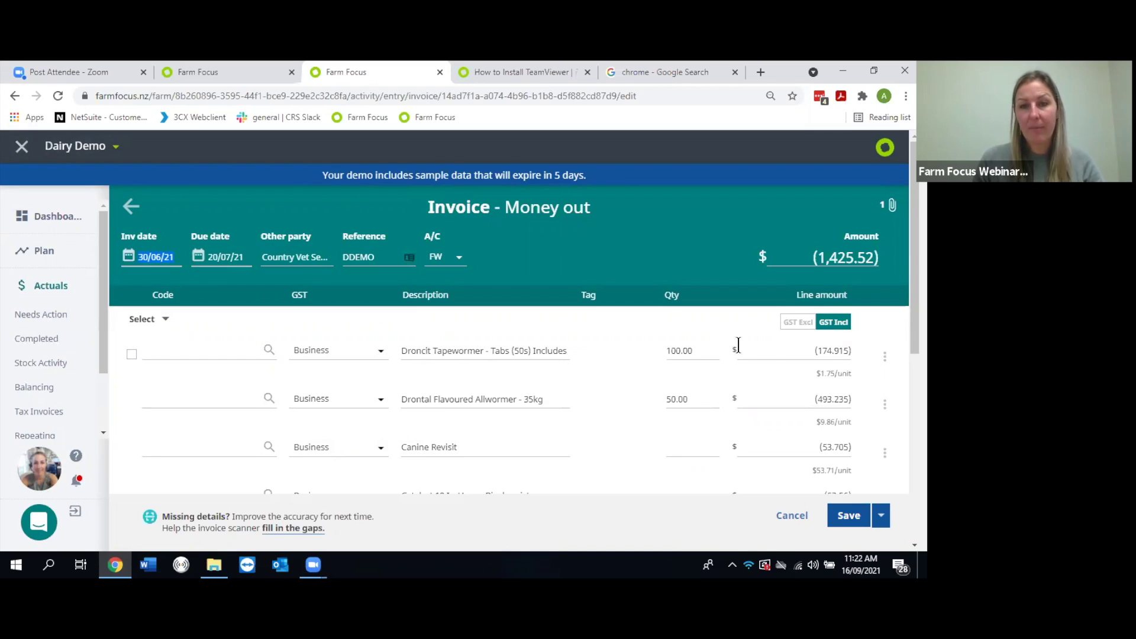
pyautogui.click(885, 357)
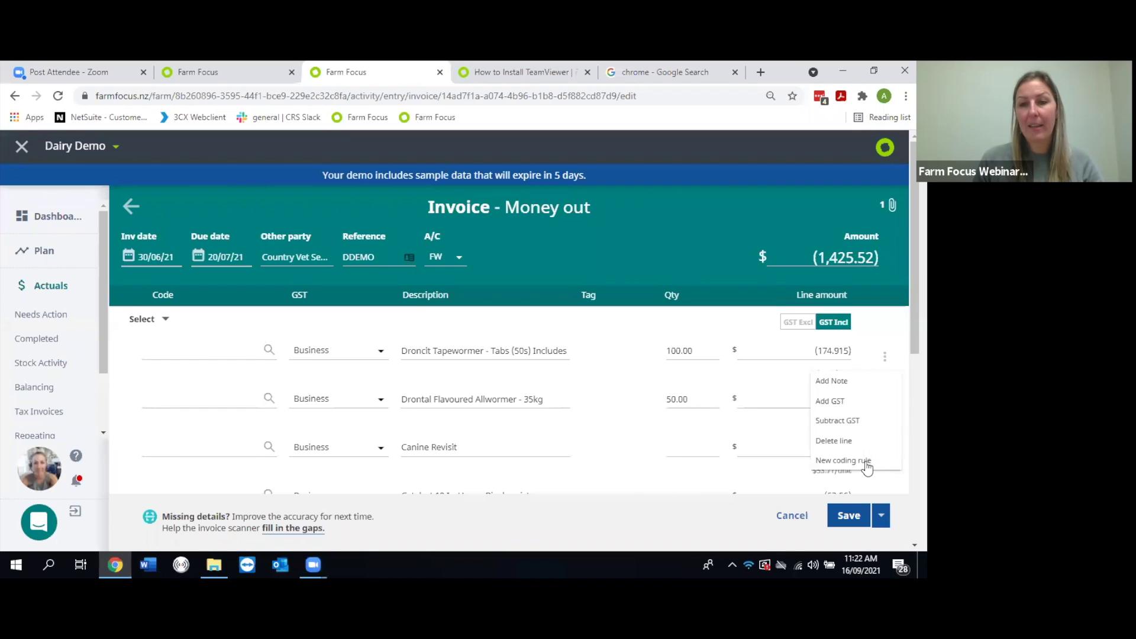
pyautogui.click(845, 461)
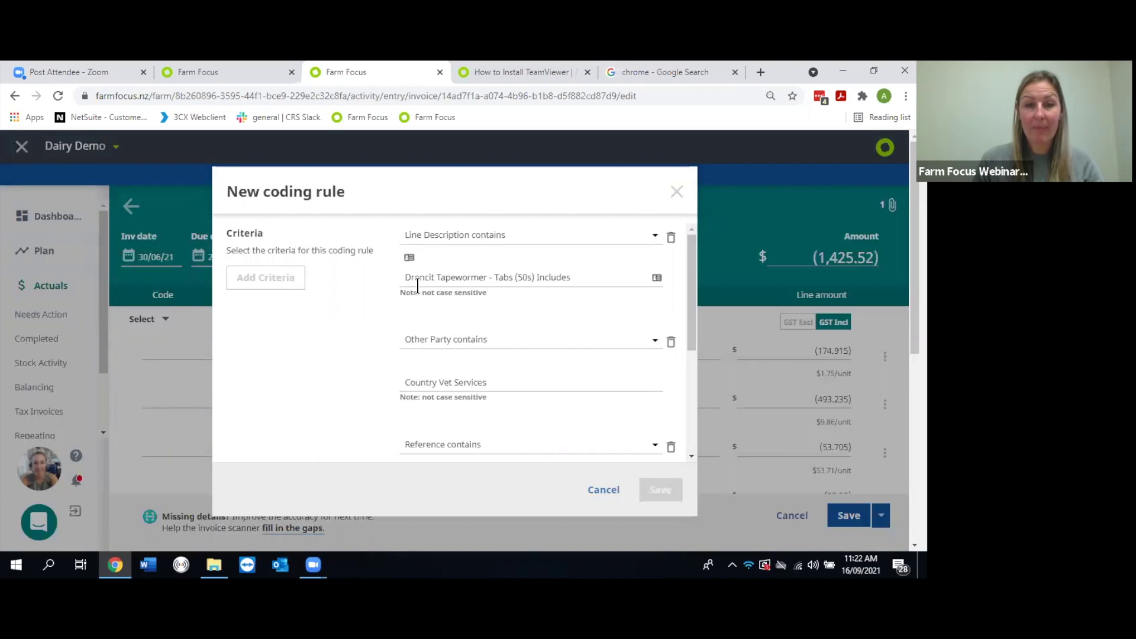
pyautogui.scroll(-1, 507, 382)
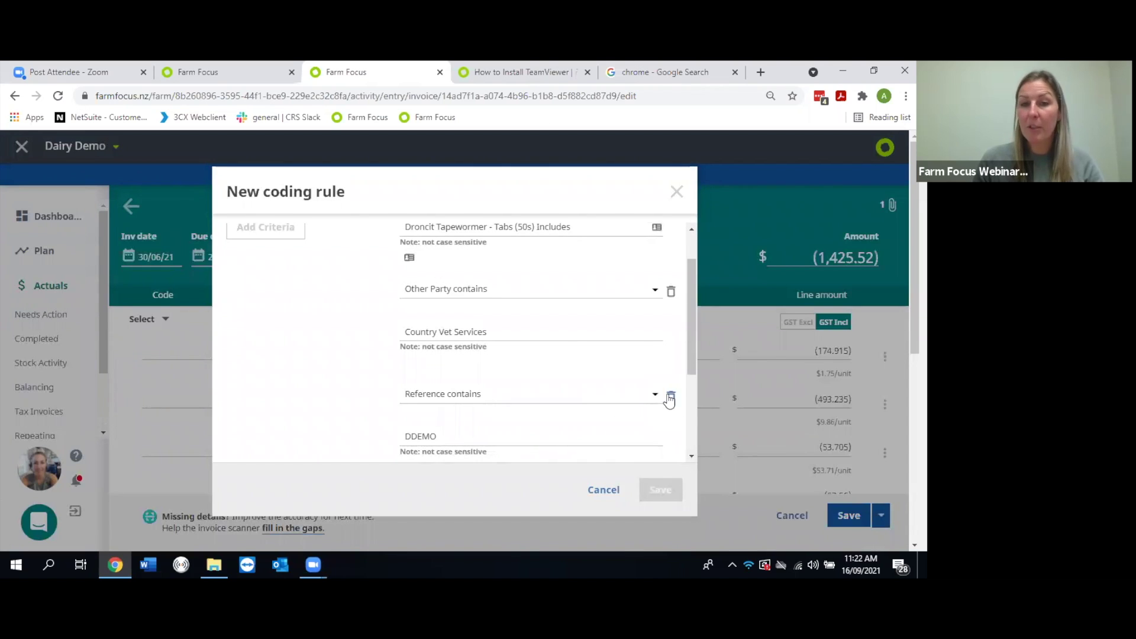
pyautogui.click(670, 396)
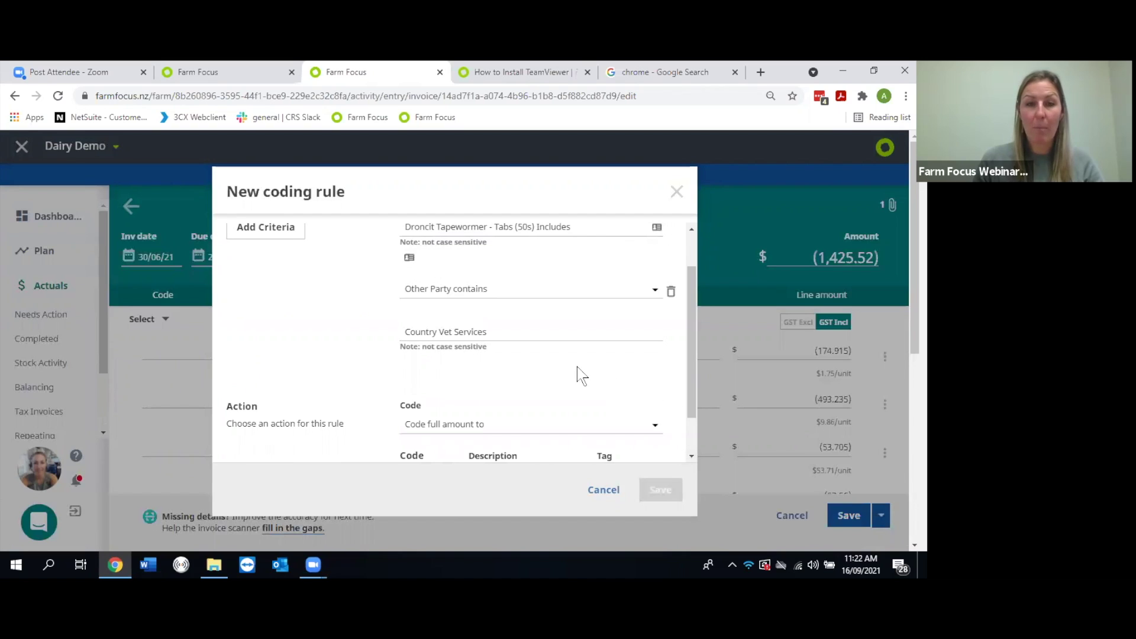
# Step: Set the rule to code the full amount to Dog Expenses (FW:D) and save the coding rule
pyautogui.scroll(-2, 577, 370)
pyautogui.click(419, 421)
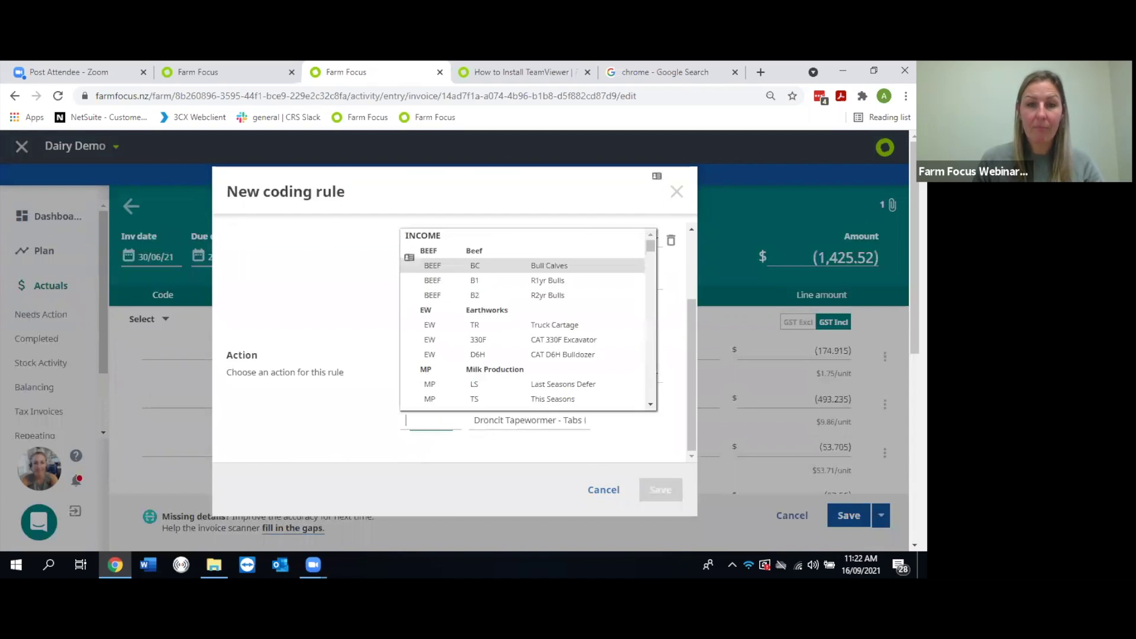
pyautogui.write('dog')
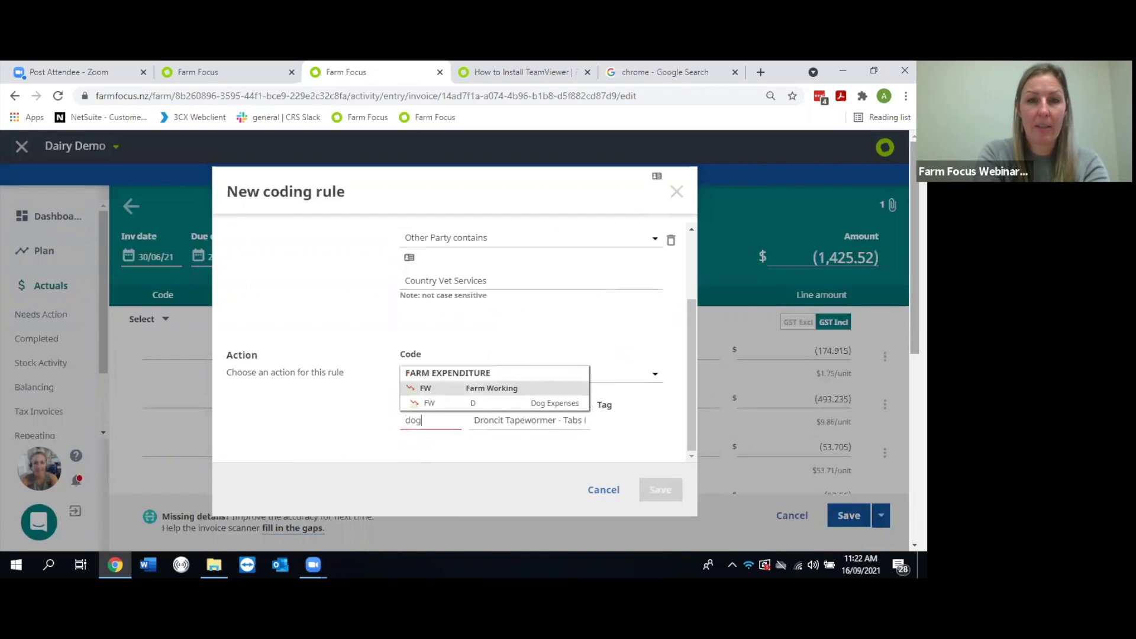
pyautogui.click(493, 404)
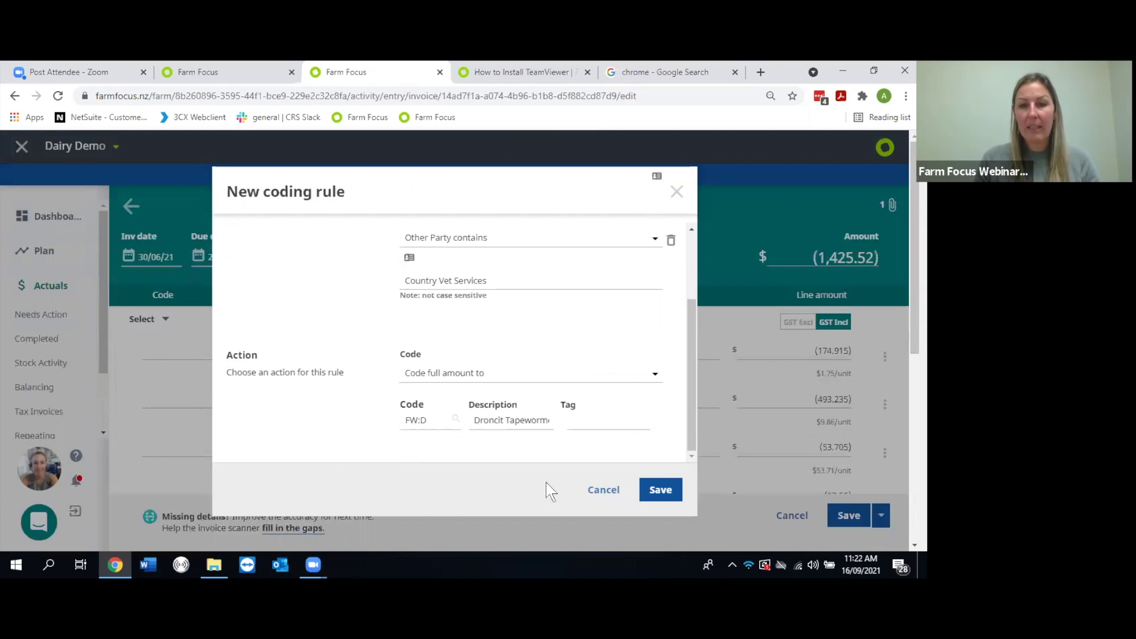
pyautogui.click(669, 491)
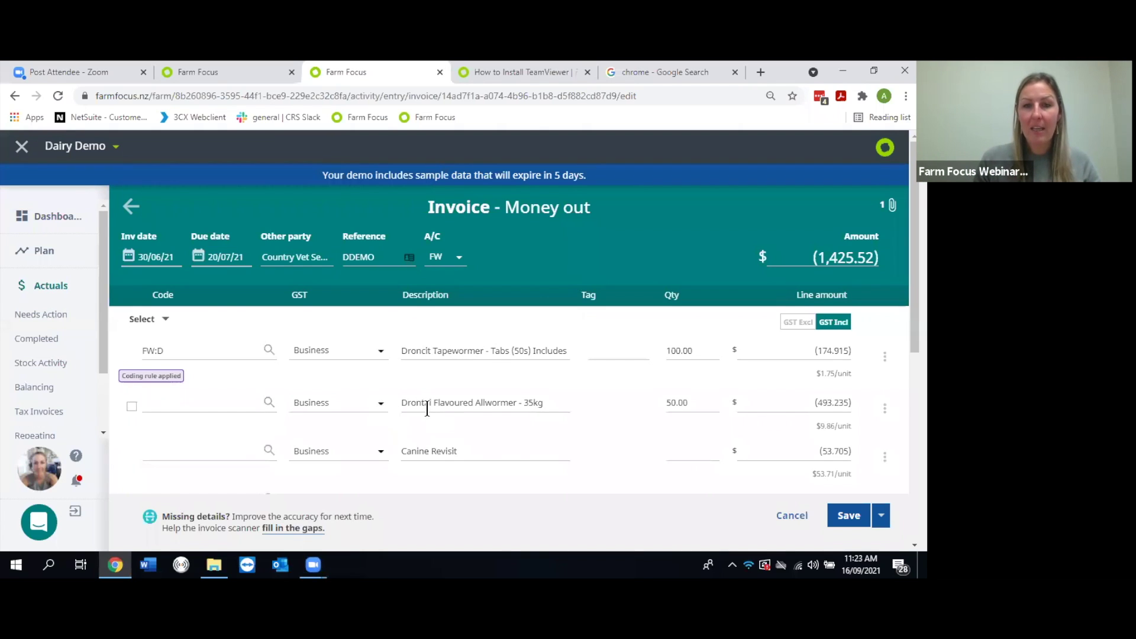
# Step: View the line options for the Droncit Tapewormer line, including the one for editing its coding rule, and close them
pyautogui.scroll(-1, 433, 409)
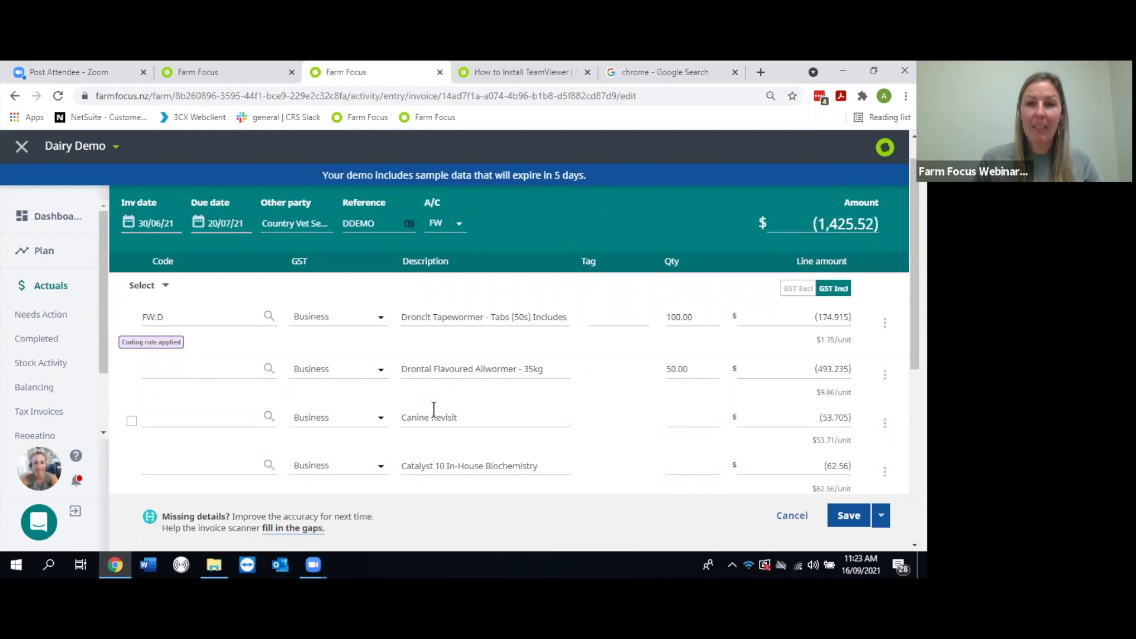
pyautogui.click(884, 323)
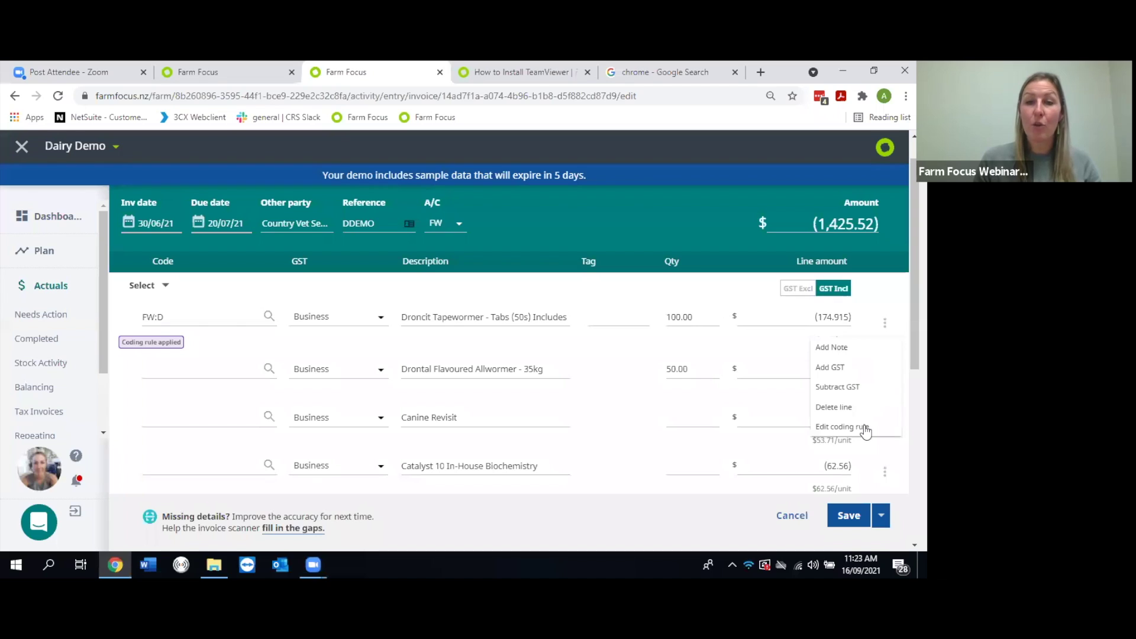
pyautogui.click(562, 291)
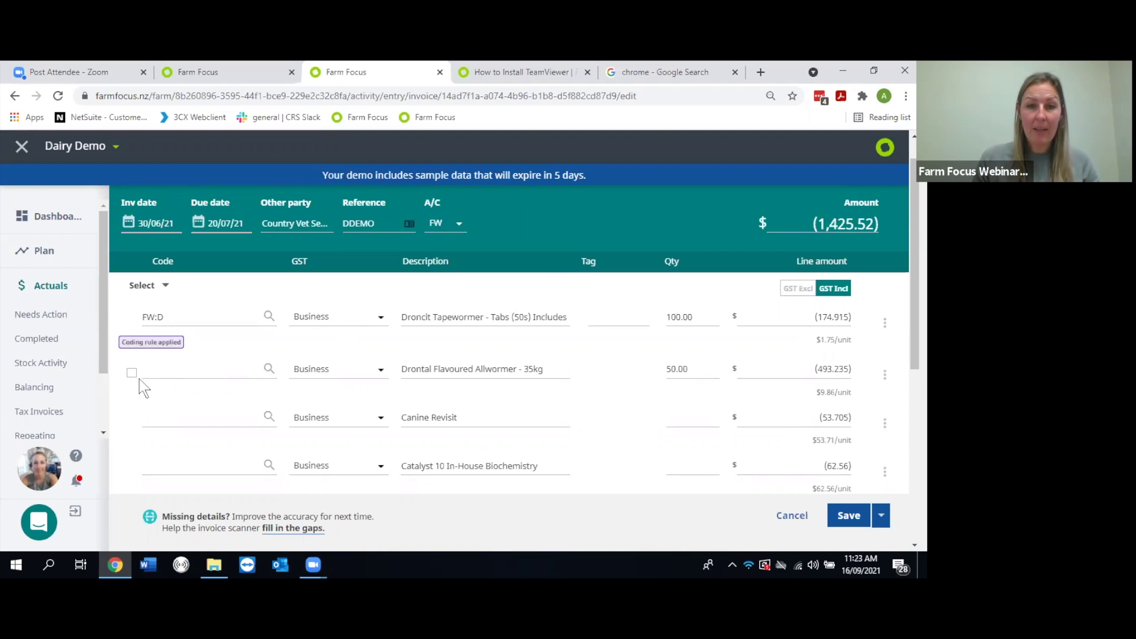
# Step: Code the Attend Cattle and Meloxivet 2% Injection lines together to Animal Health Vet (AH:VE) and save the invoice
pyautogui.scroll(-3, 140, 378)
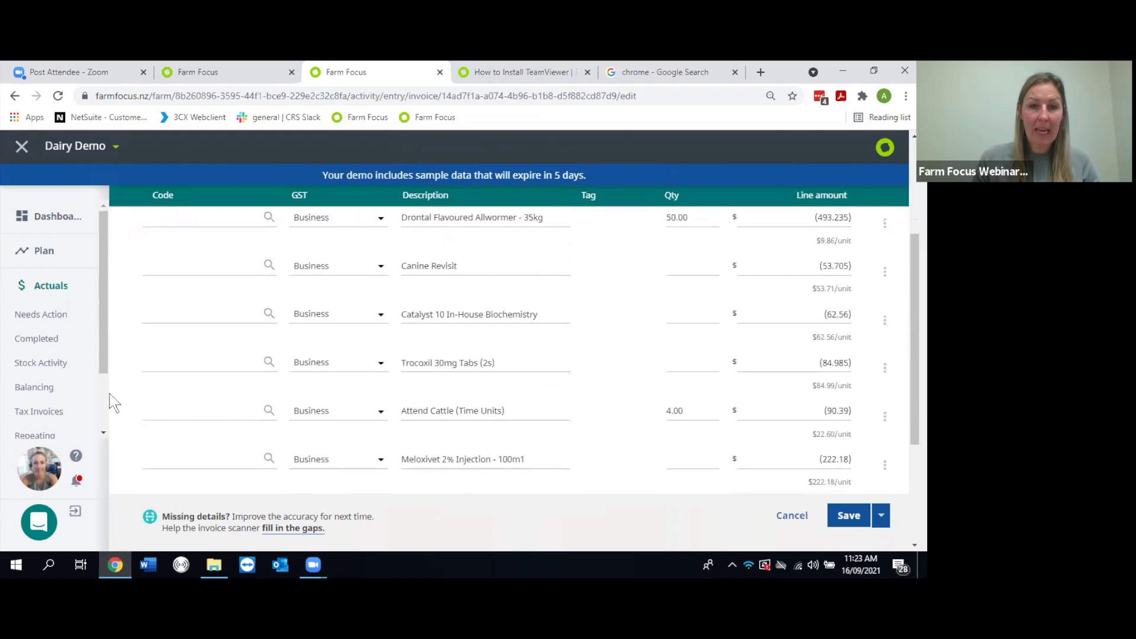
pyautogui.click(132, 440)
pyautogui.click(131, 463)
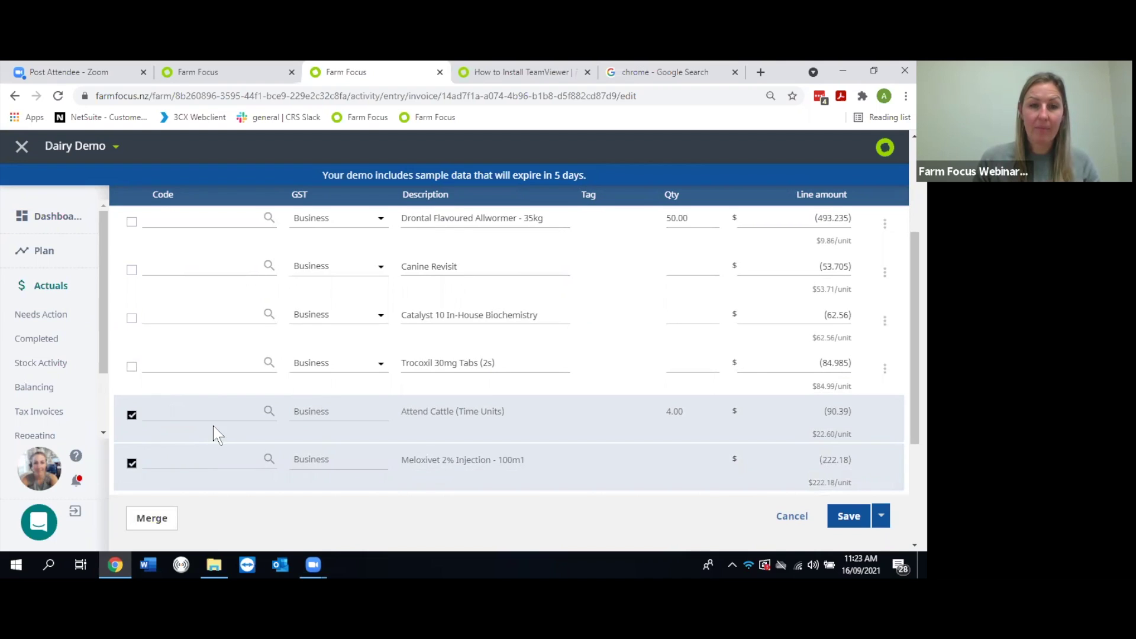
pyautogui.click(207, 403)
pyautogui.write('ve')
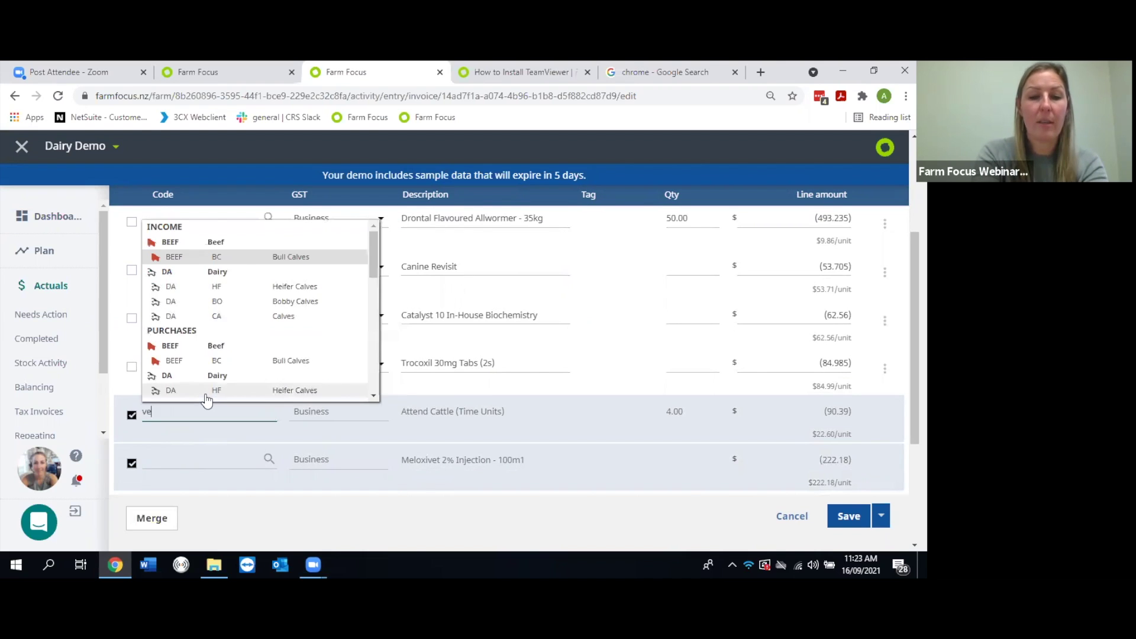
pyautogui.write('t')
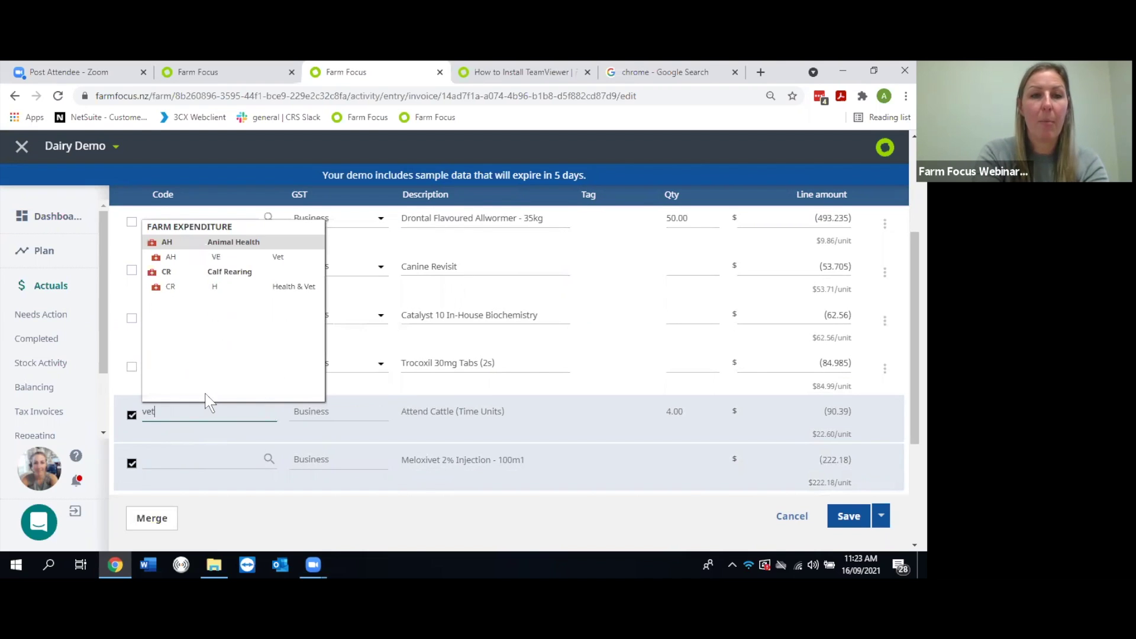
pyautogui.click(227, 258)
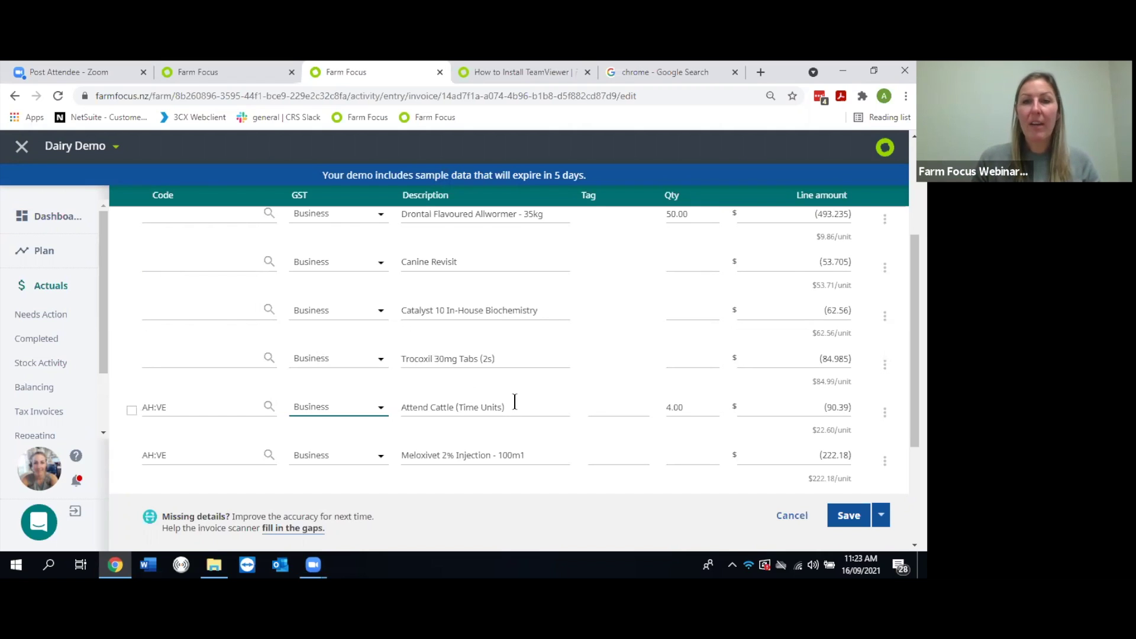
pyautogui.scroll(1, 347, 332)
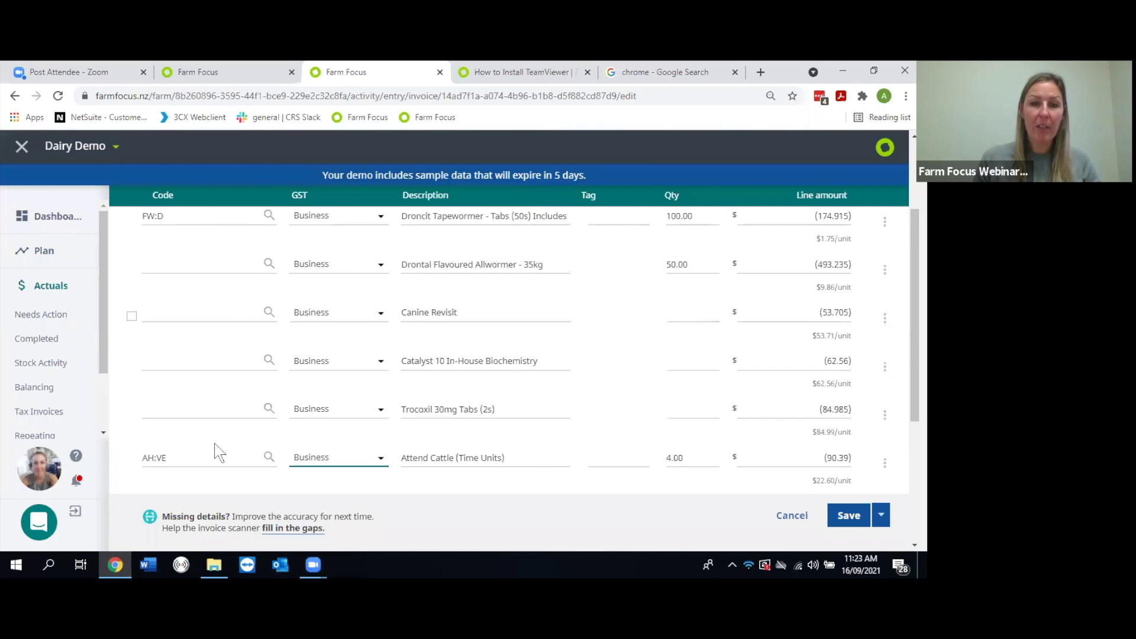
pyautogui.scroll(-1, 818, 497)
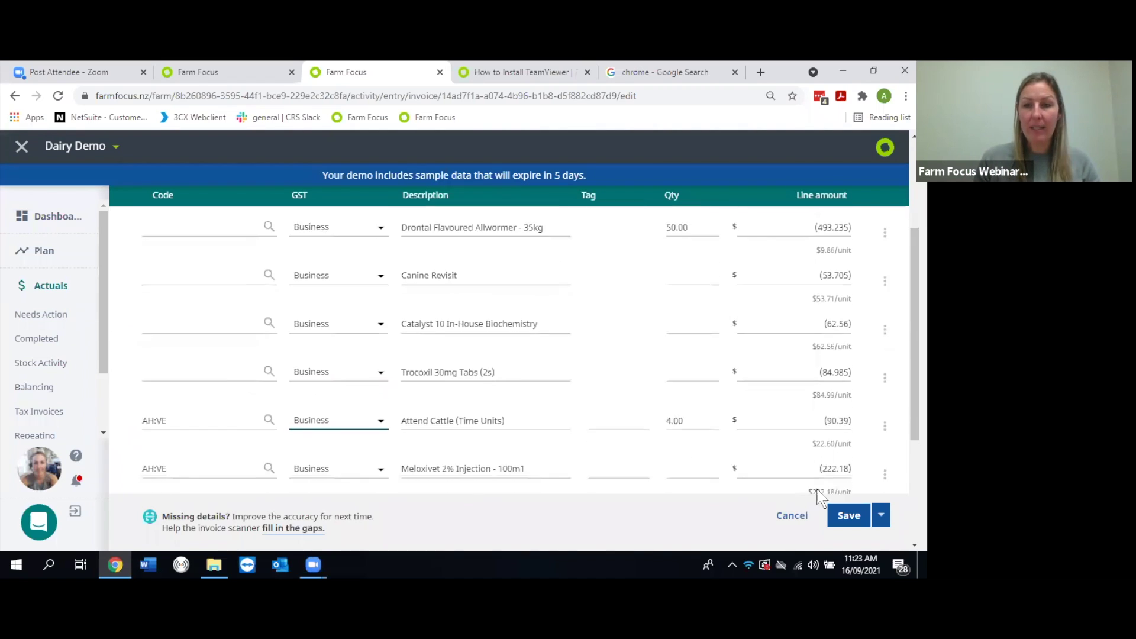
pyautogui.click(846, 517)
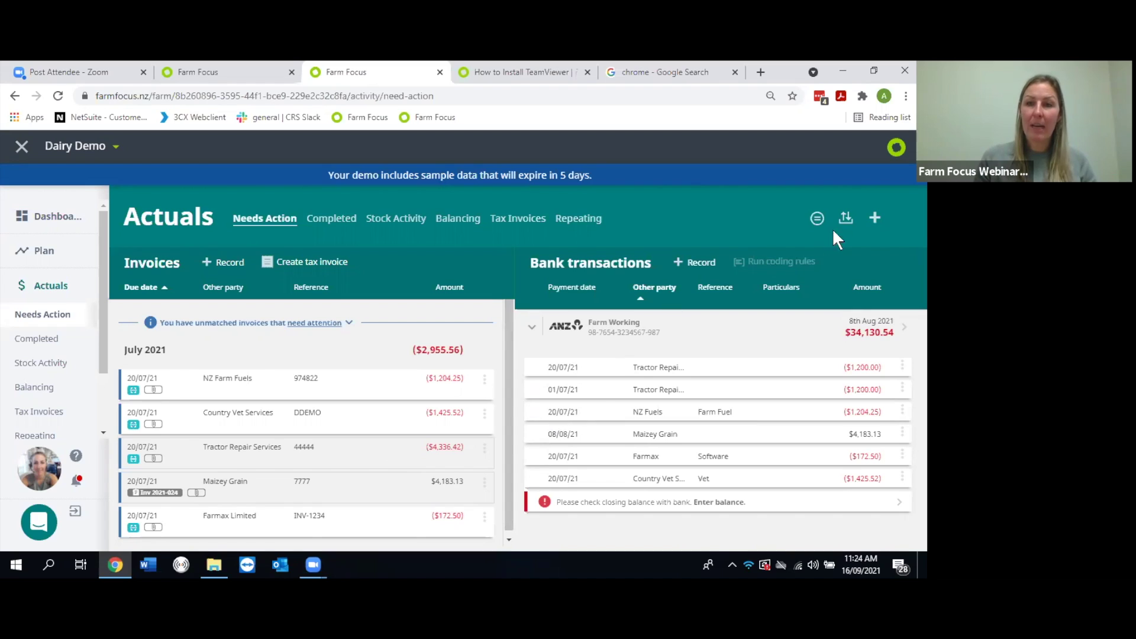
# Step: View the bank transaction file import page and return to Needs Action without importing anything
pyautogui.click(847, 218)
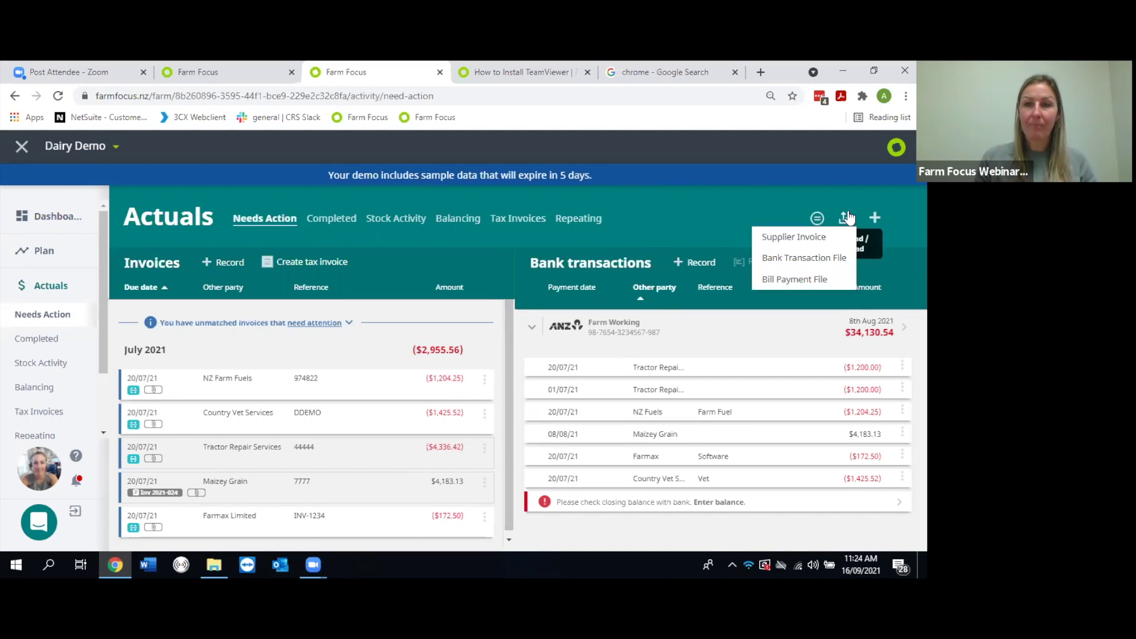
pyautogui.click(840, 258)
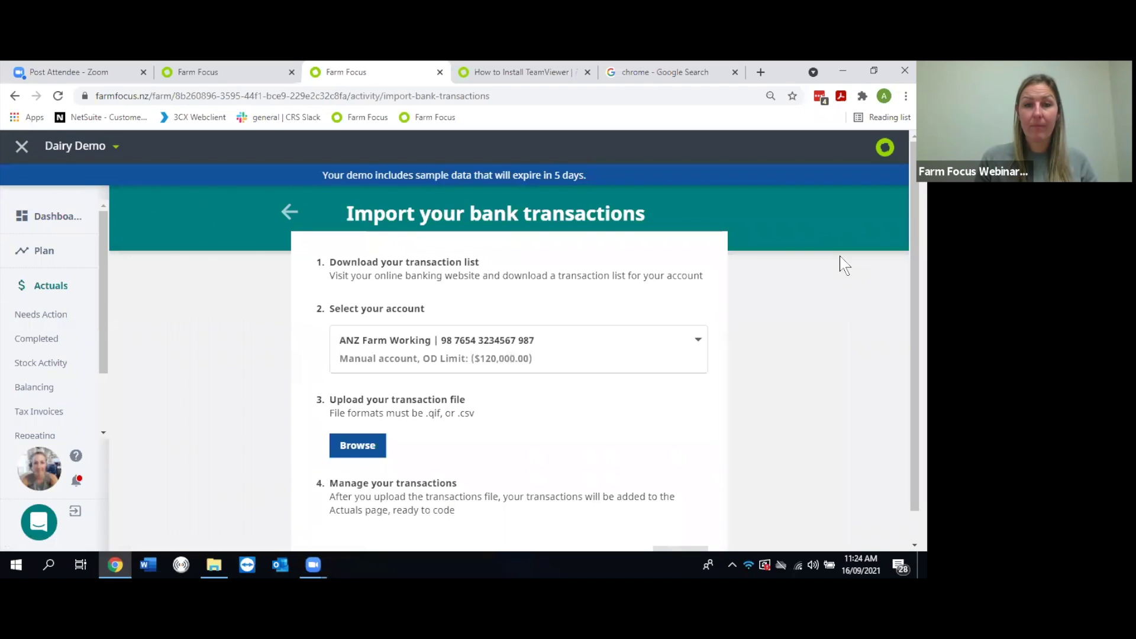
pyautogui.click(289, 211)
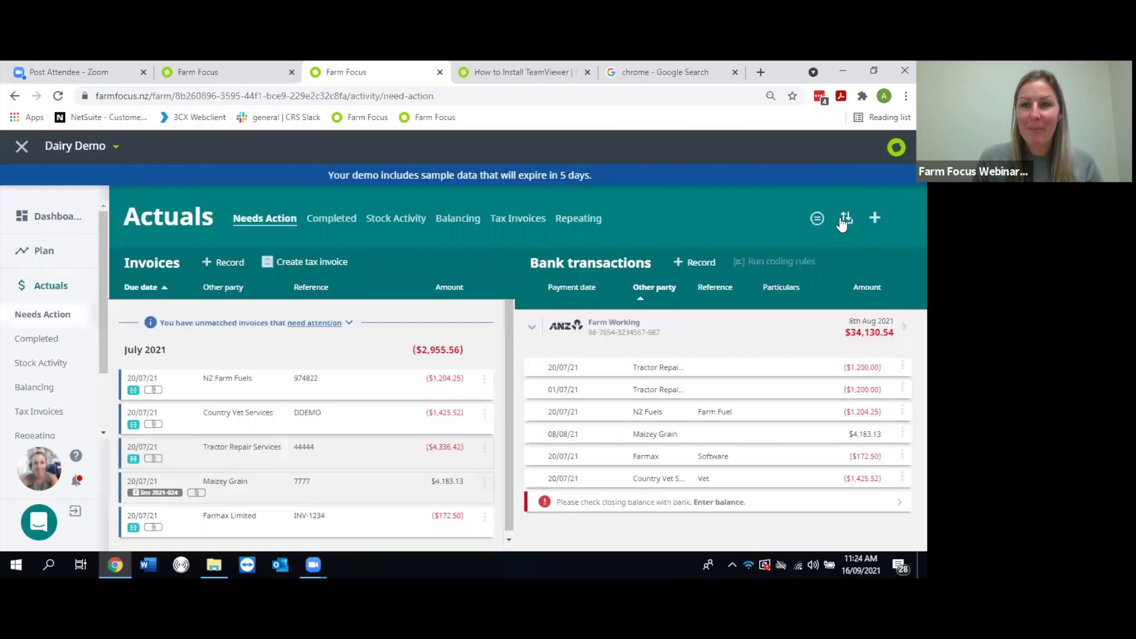
pyautogui.click(845, 220)
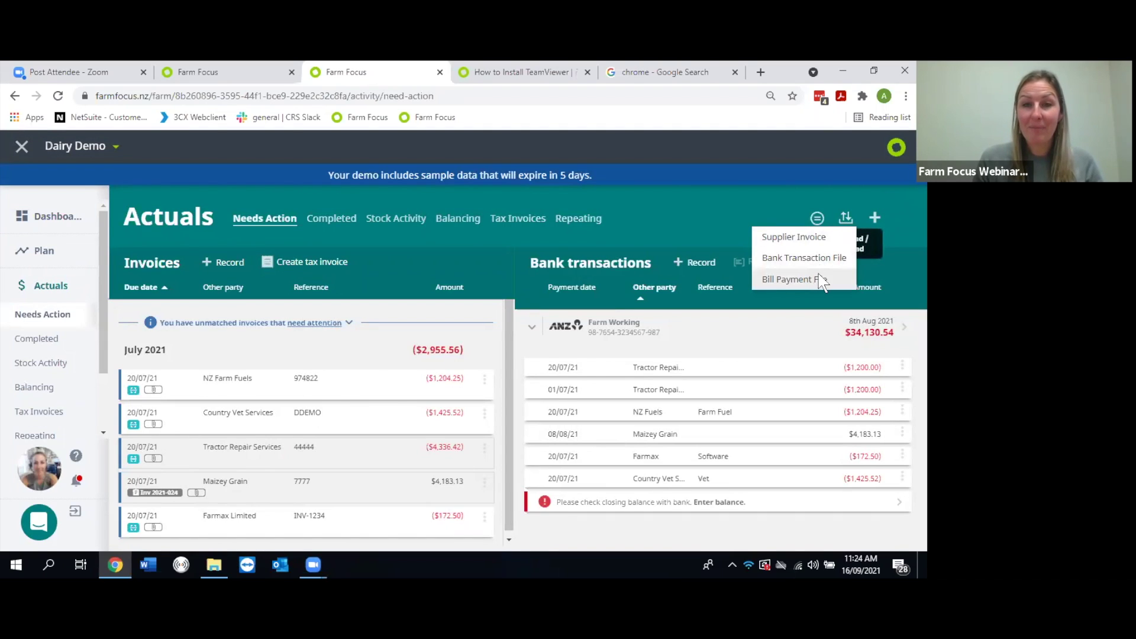
pyautogui.click(818, 279)
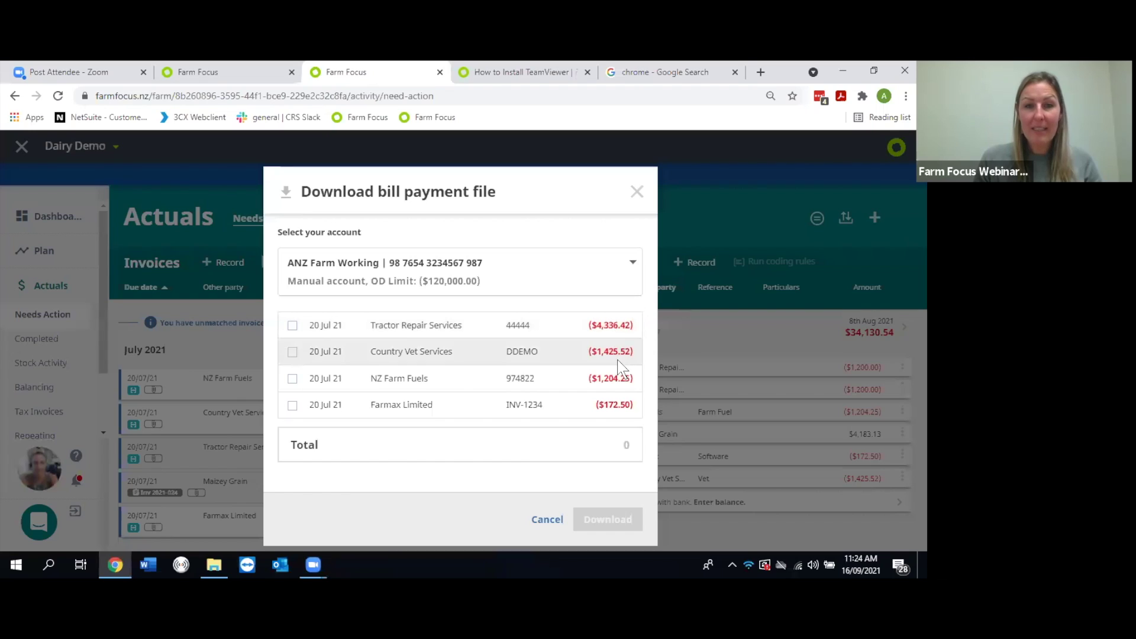
pyautogui.click(294, 329)
pyautogui.click(294, 353)
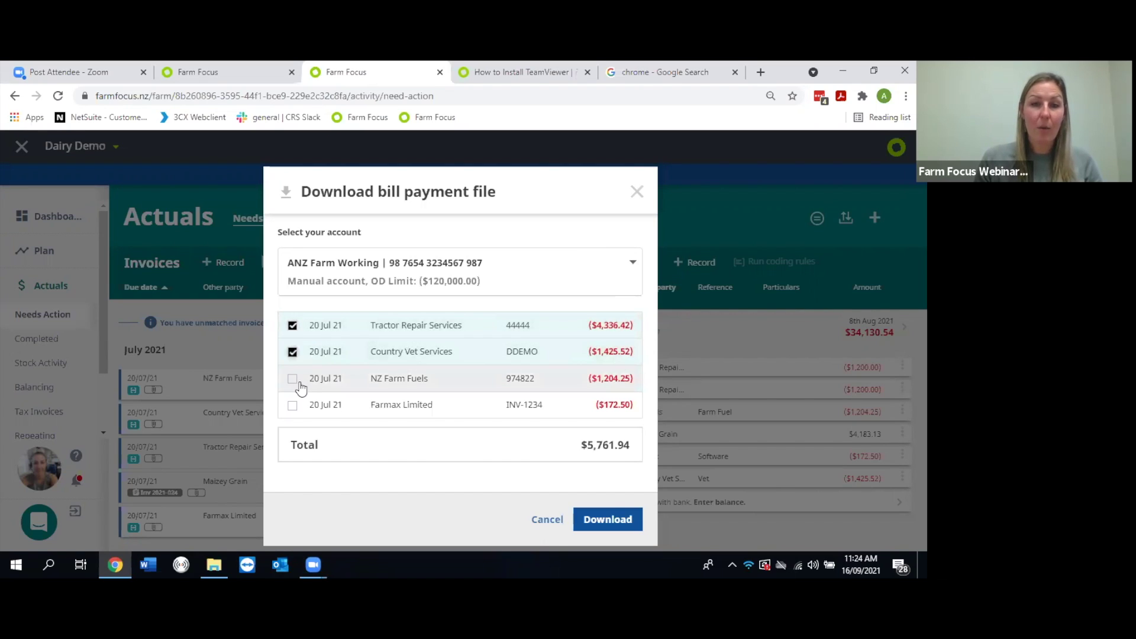
pyautogui.click(293, 378)
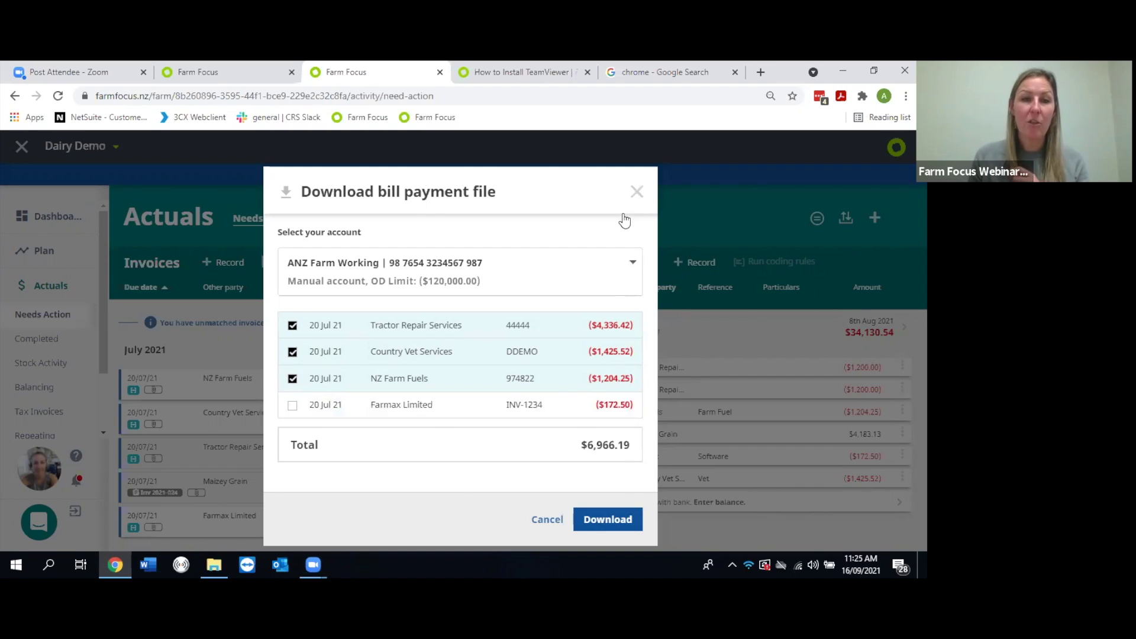
pyautogui.click(253, 340)
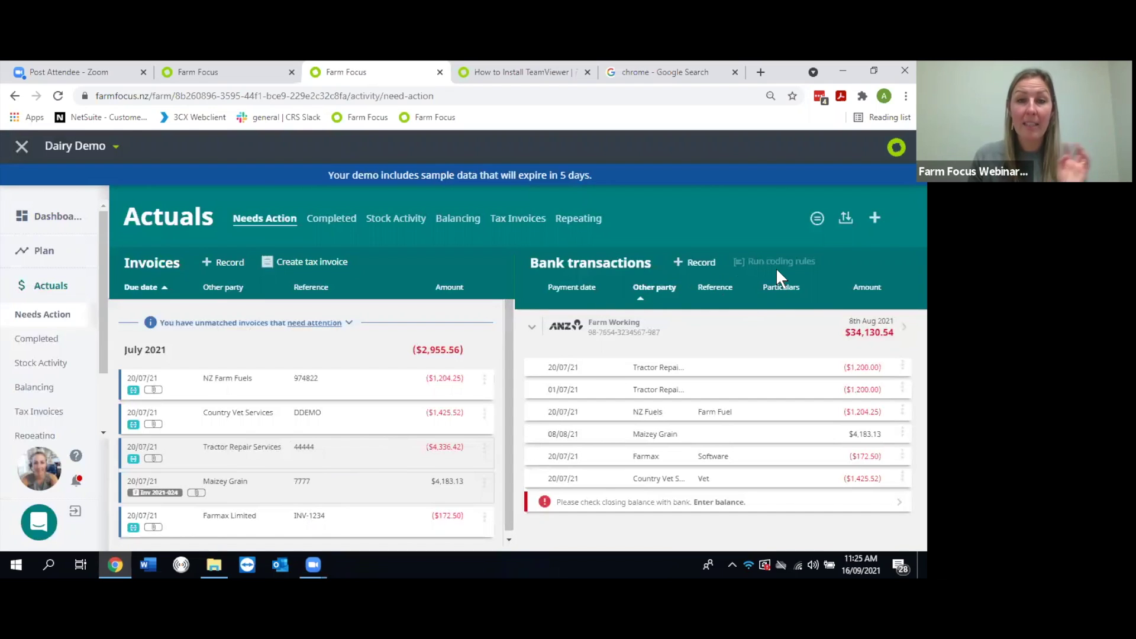
# Step: Select the Tractor Repair Services, Country Vet Services and NZ Farm Fuels invoices for a bill payment file, and close it without downloading
pyautogui.click(846, 218)
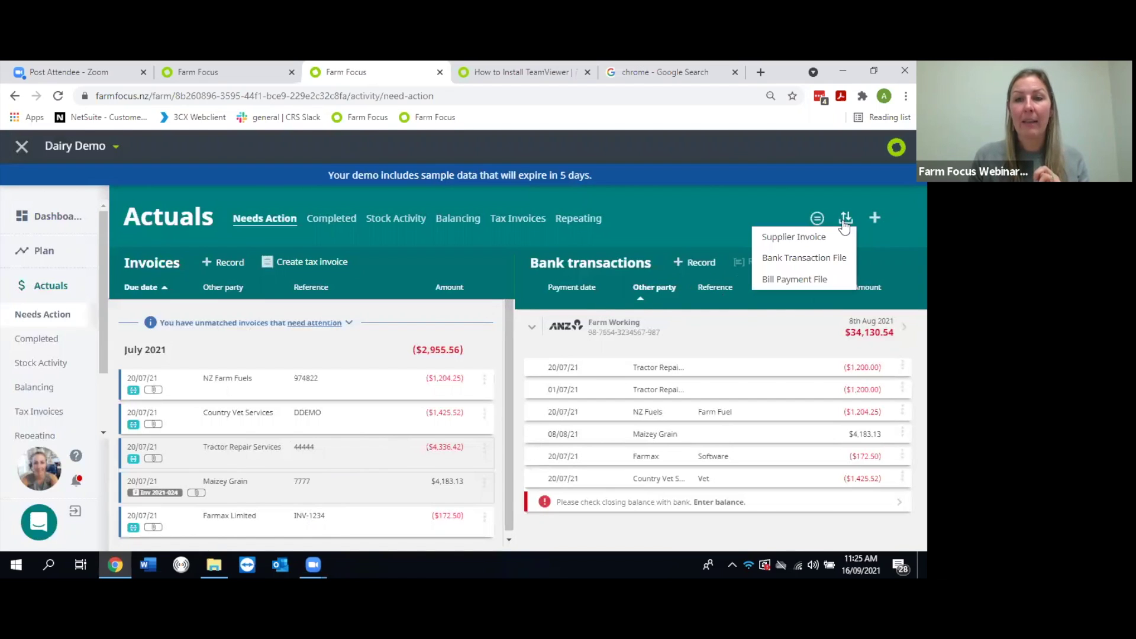
pyautogui.click(827, 284)
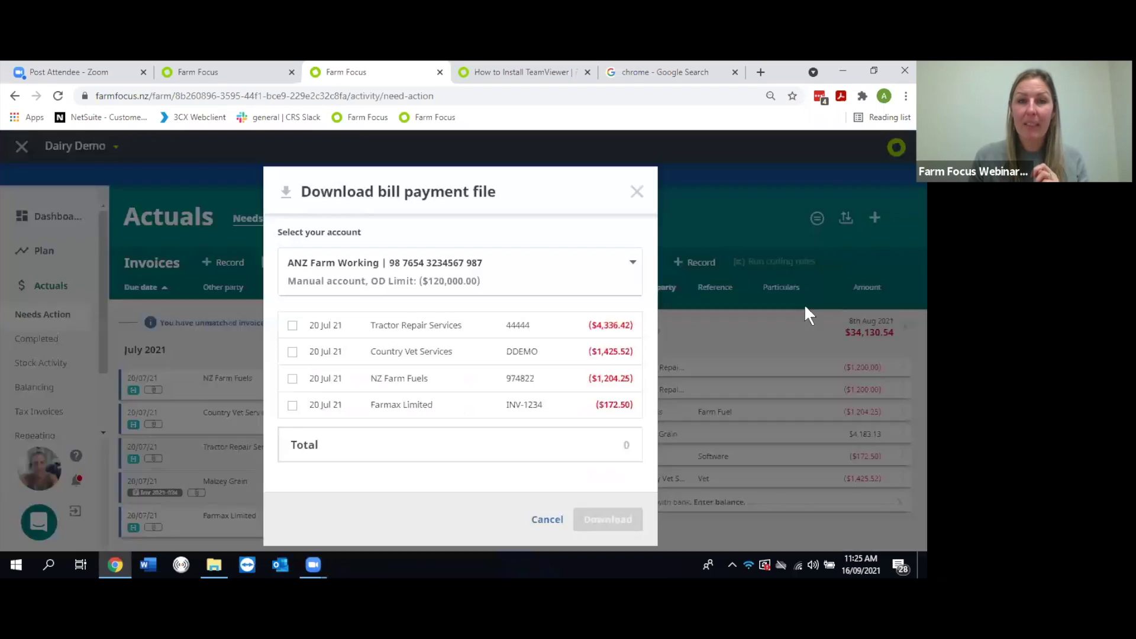
pyautogui.click(292, 325)
pyautogui.click(292, 353)
pyautogui.click(292, 378)
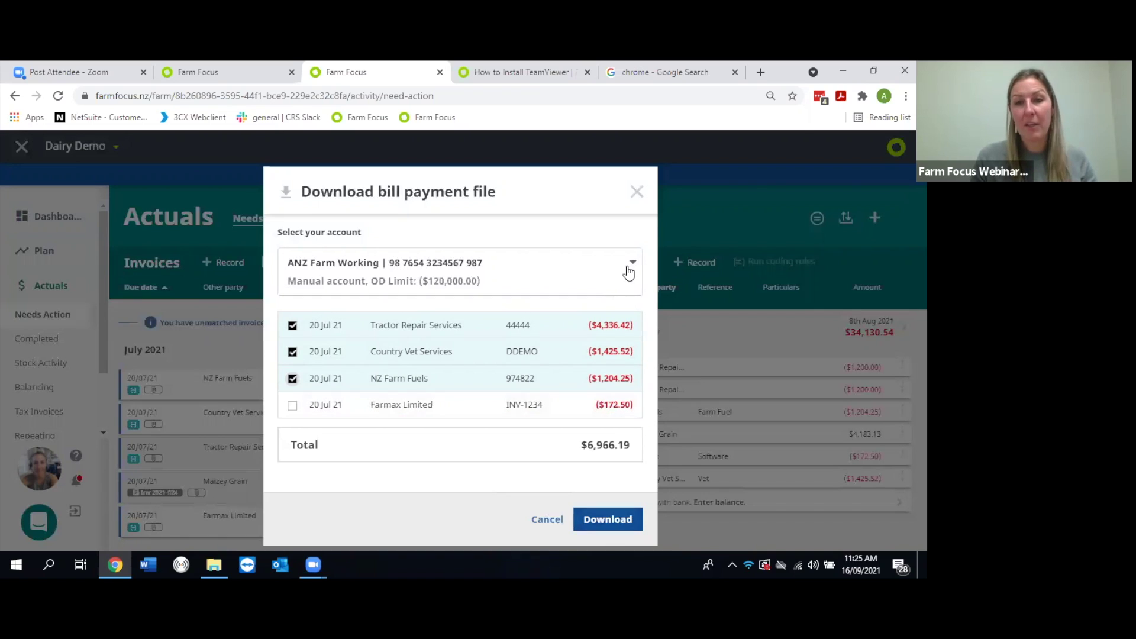
pyautogui.click(641, 195)
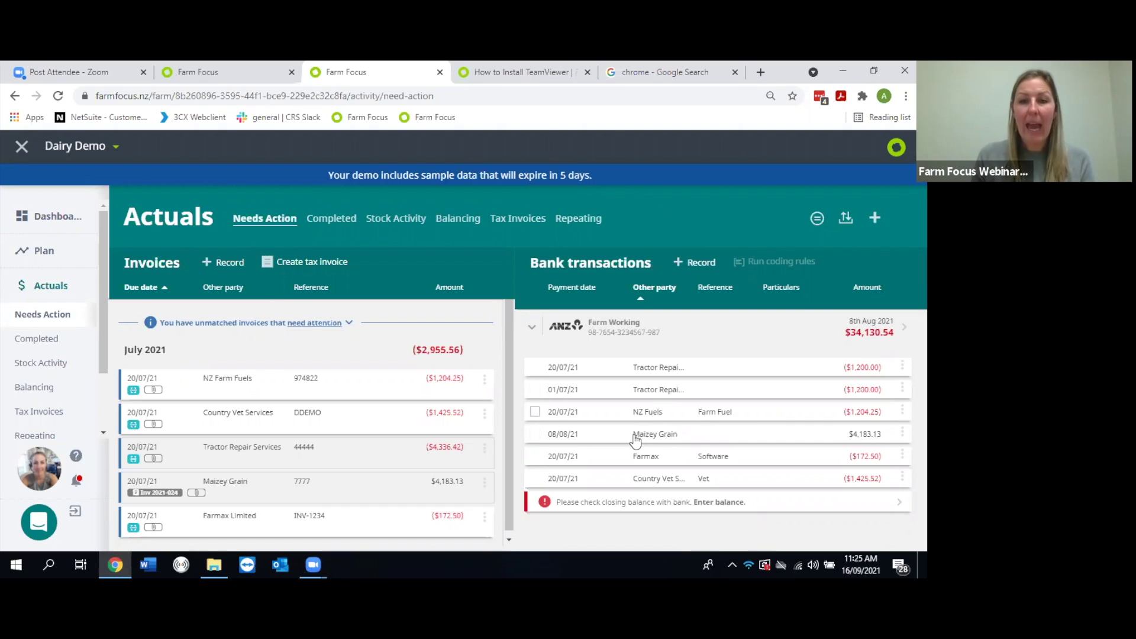
# Step: Open the Farmax bank transaction, view the invoices available to match, and cancel without matching
pyautogui.click(648, 456)
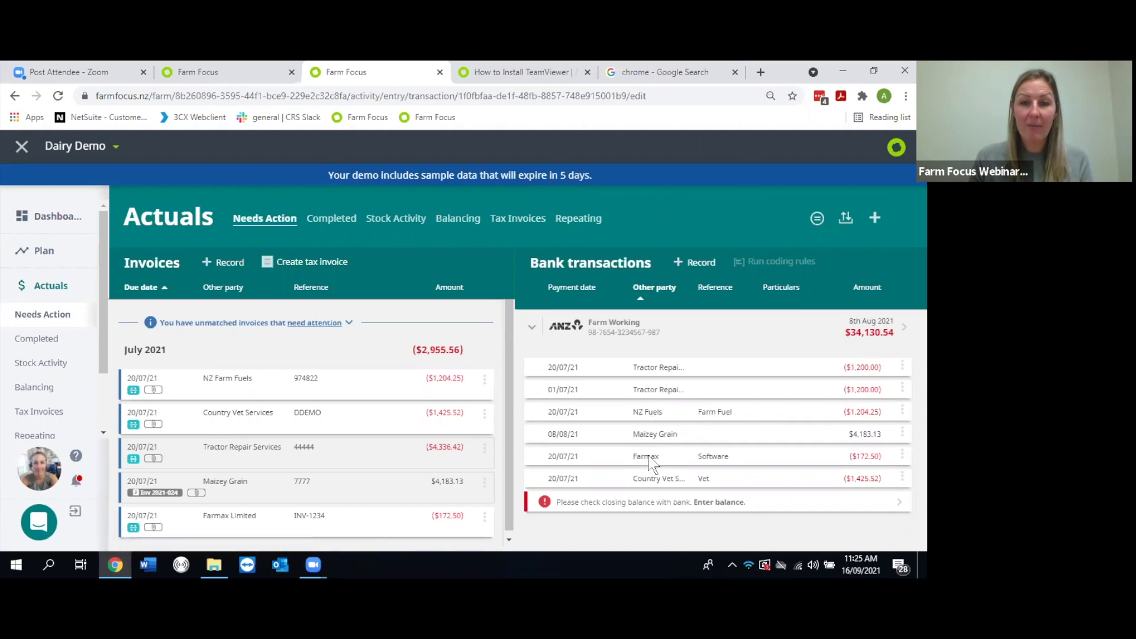
pyautogui.click(549, 332)
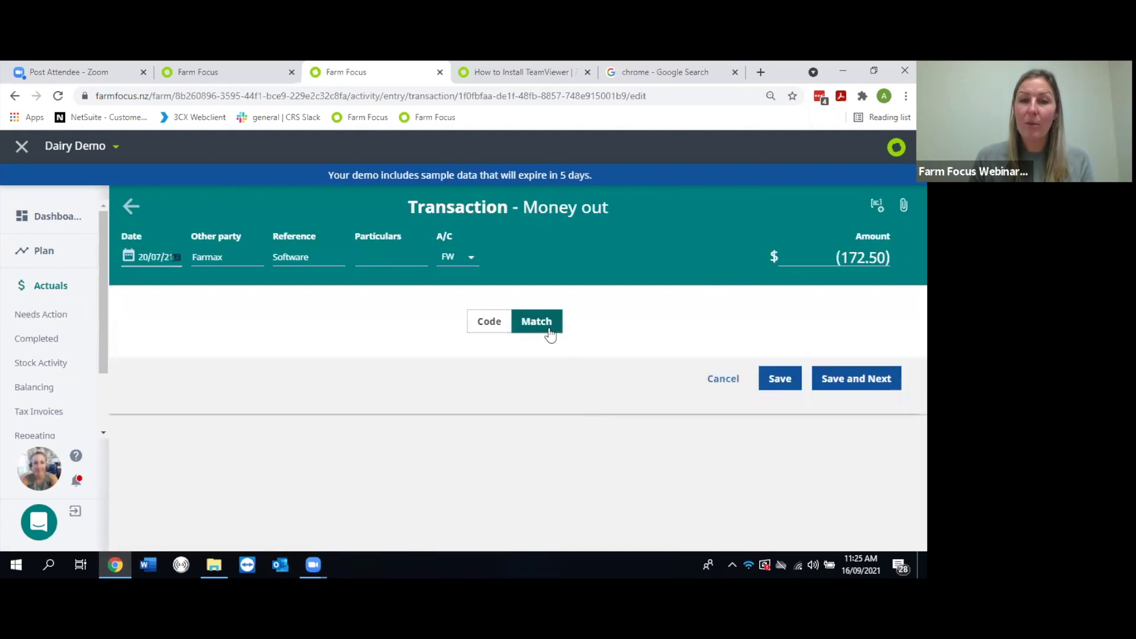
pyautogui.click(549, 330)
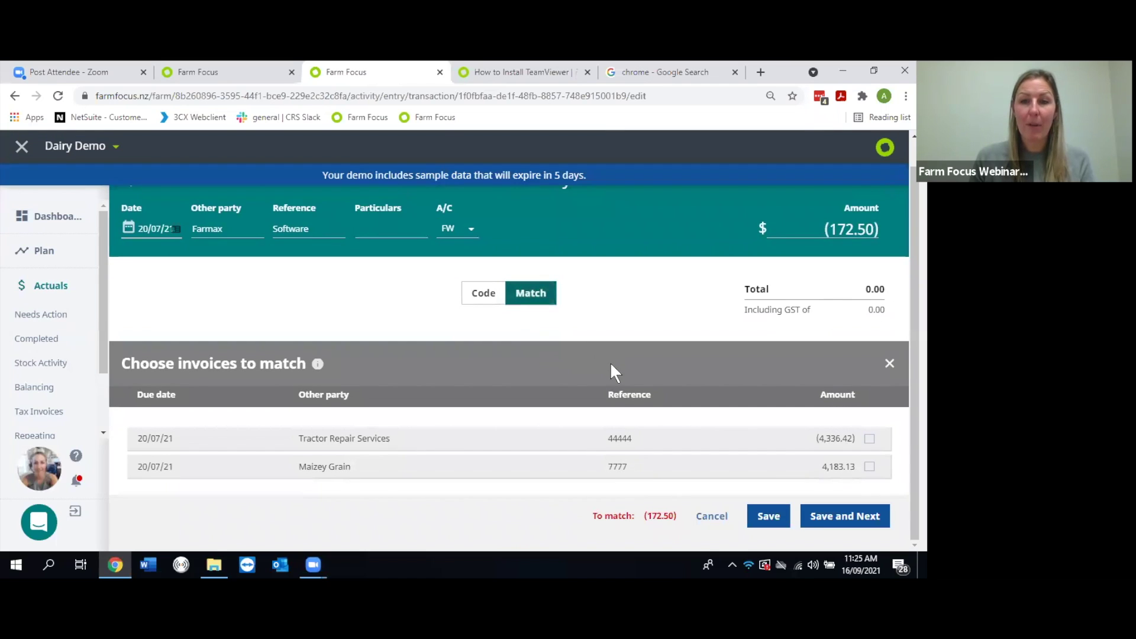
pyautogui.click(715, 518)
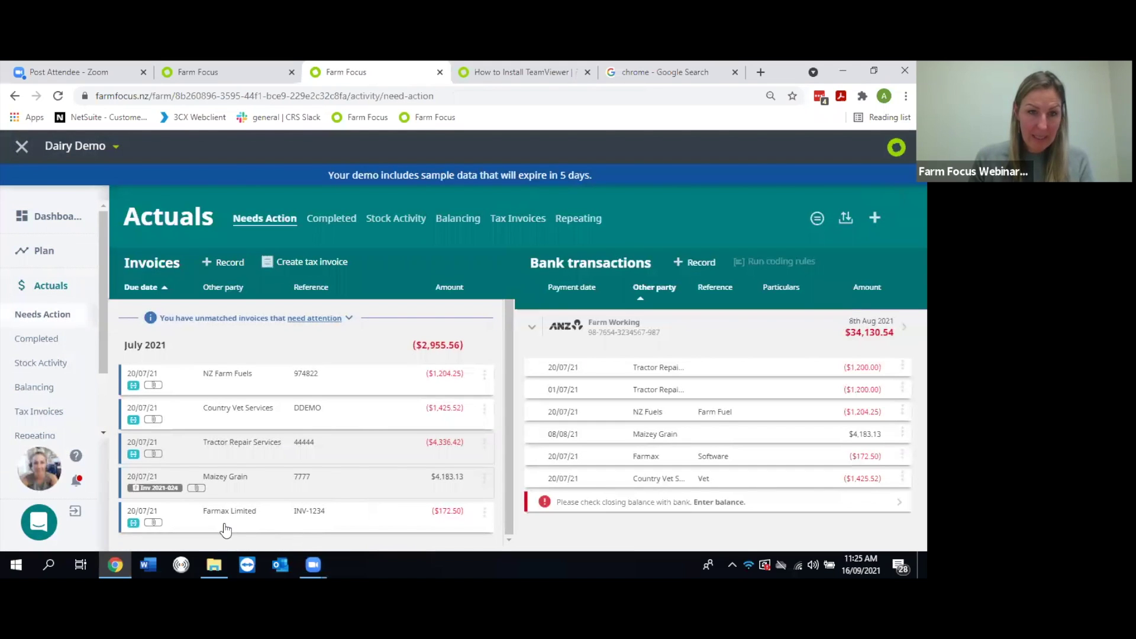
# Step: Match the Farmax Limited invoice to the 20/07/21 Farmax Software transaction and save it
pyautogui.click(225, 521)
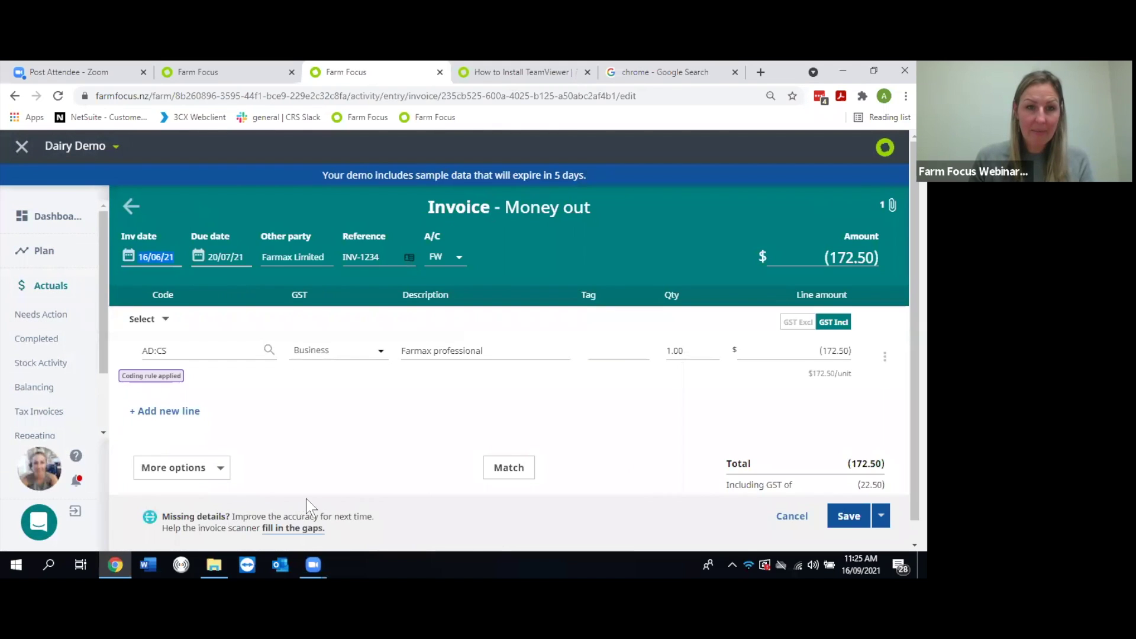
pyautogui.click(515, 468)
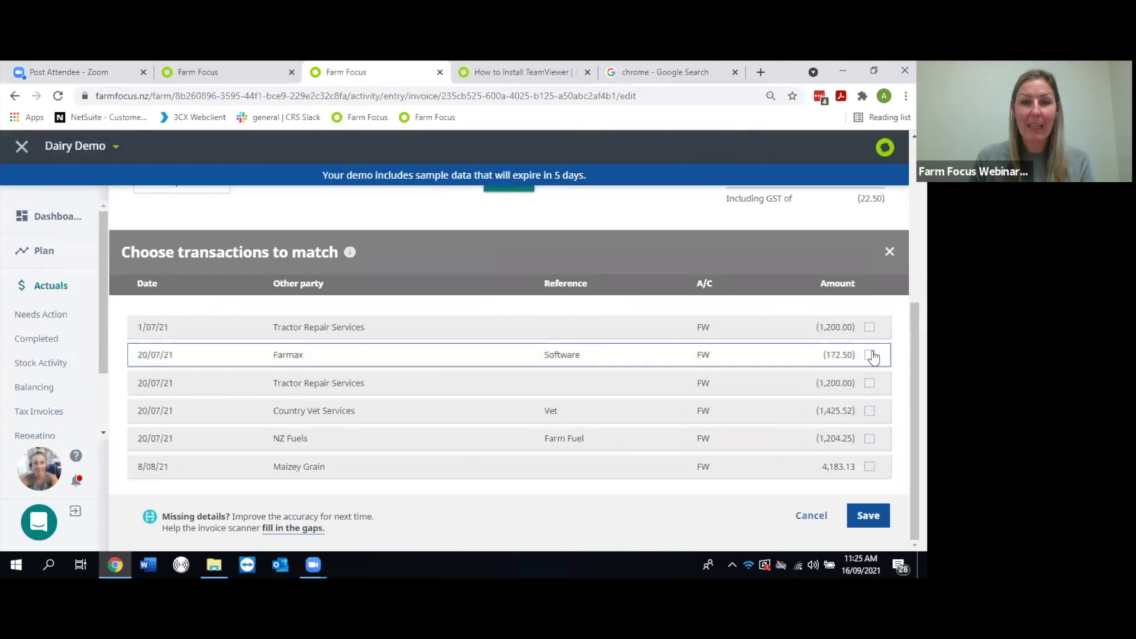
pyautogui.click(871, 356)
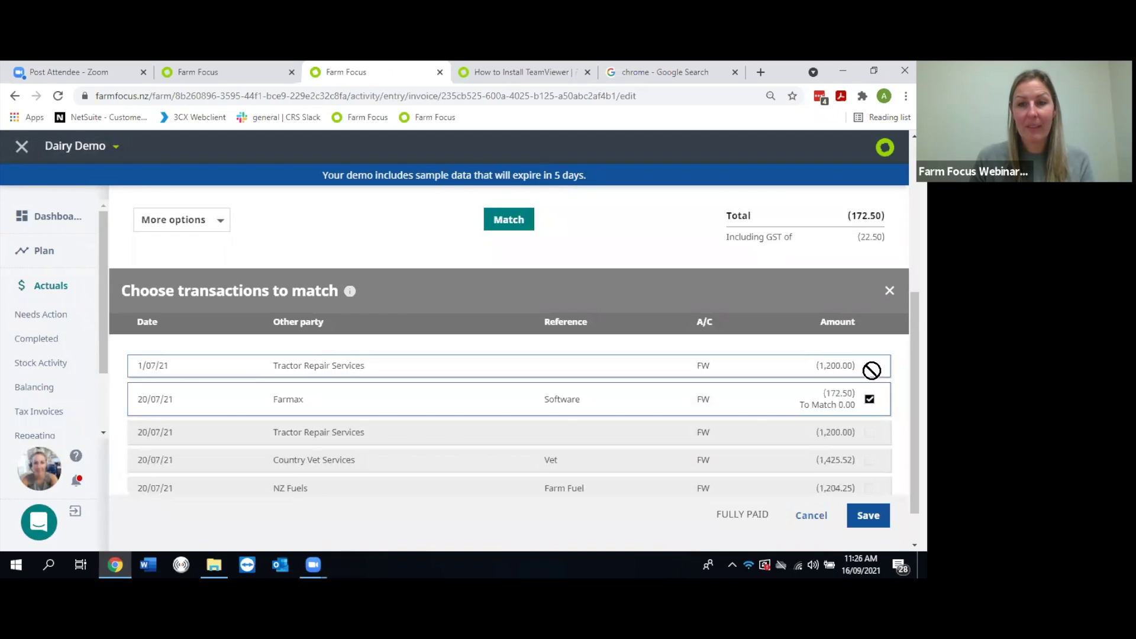
pyautogui.click(865, 514)
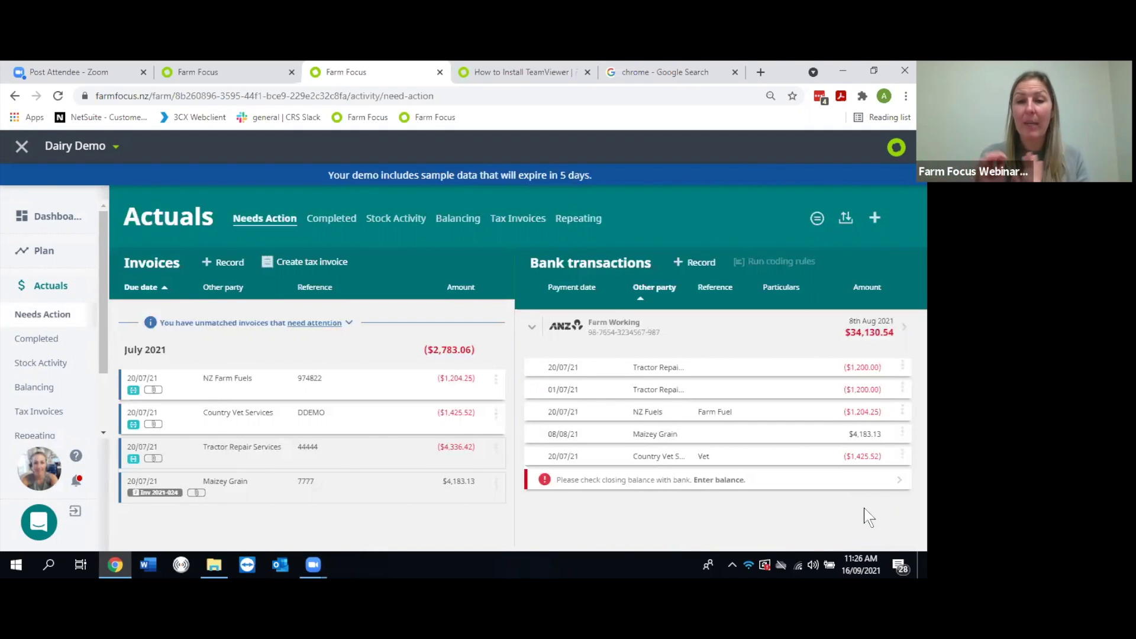
# Step: Use Quick matching to match the Maizey Grain invoice 7777 with the 8 Aug 21 Maizey Grain bank transaction
pyautogui.click(817, 219)
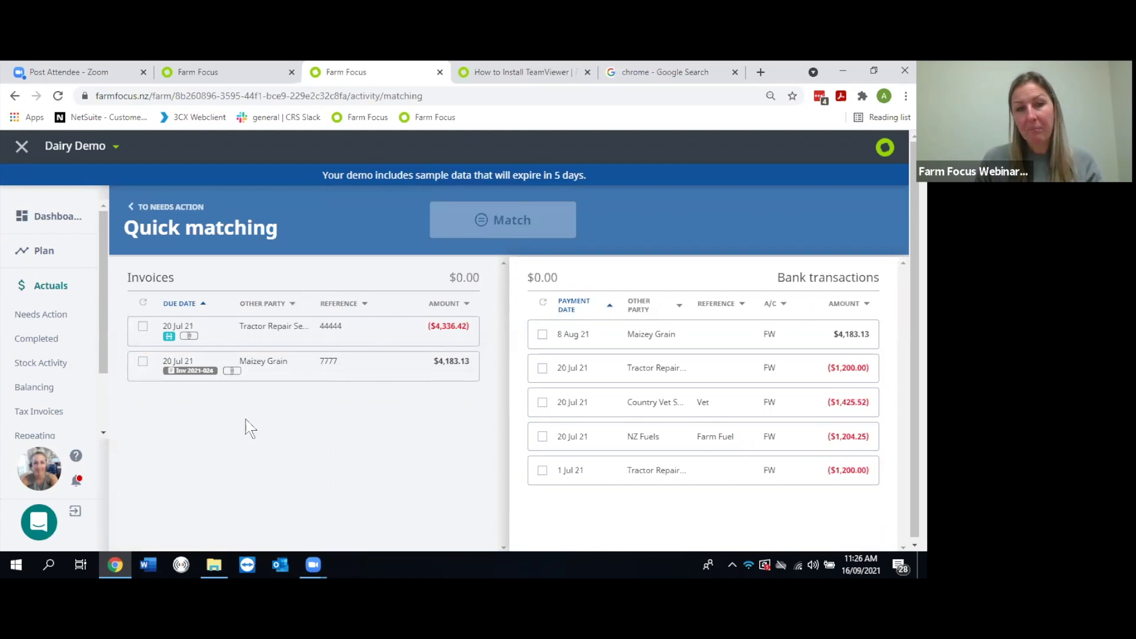
pyautogui.click(143, 362)
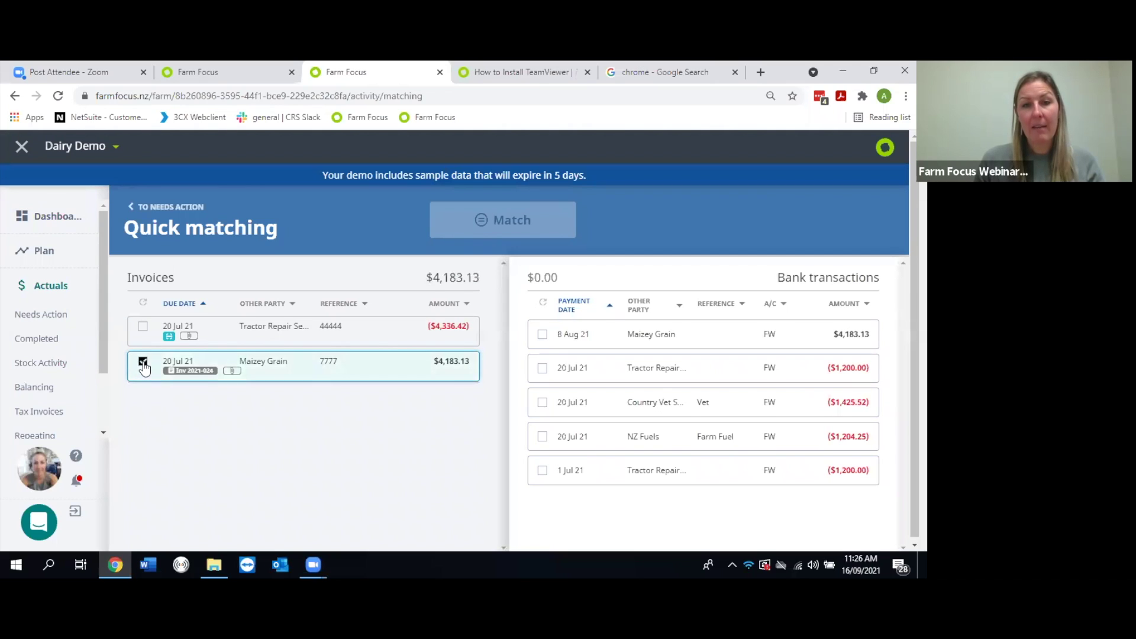
pyautogui.click(541, 333)
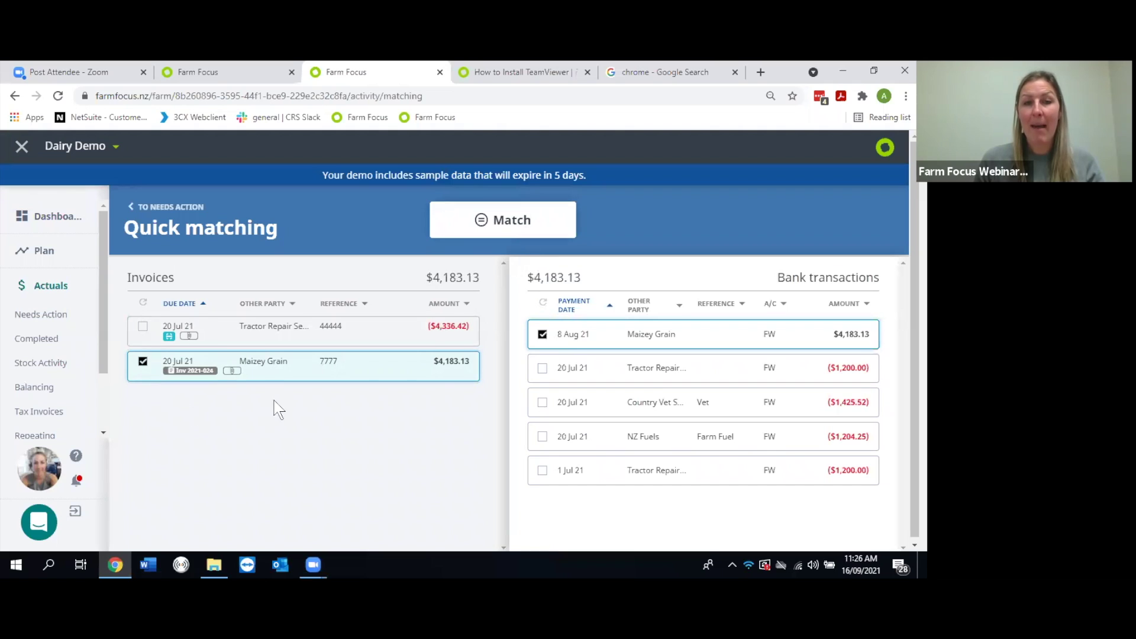
pyautogui.click(144, 361)
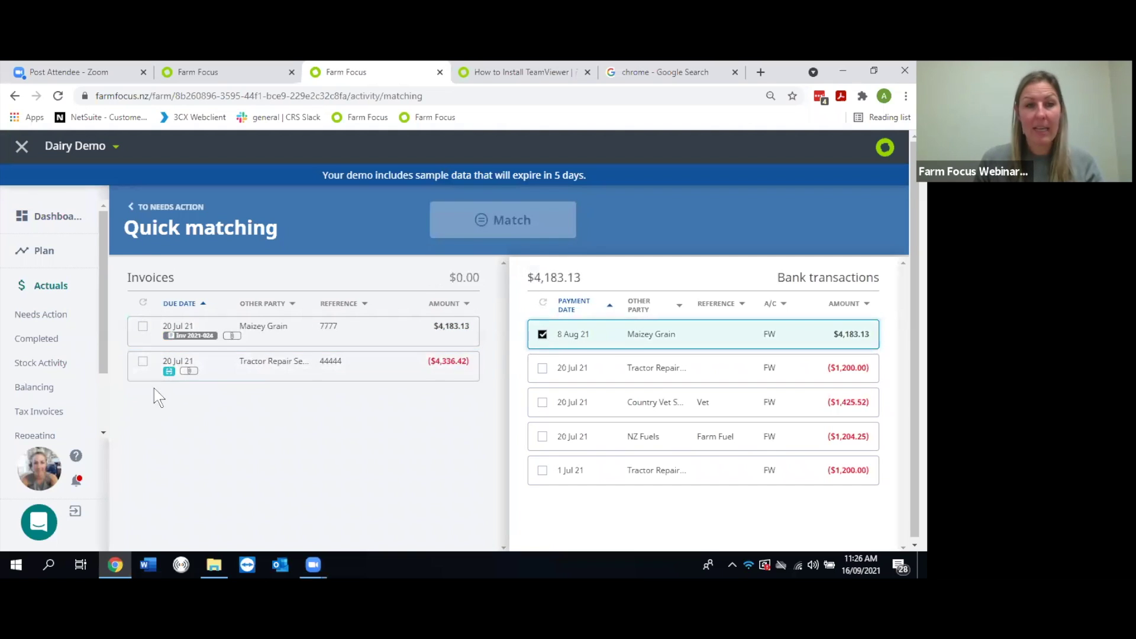
pyautogui.click(142, 326)
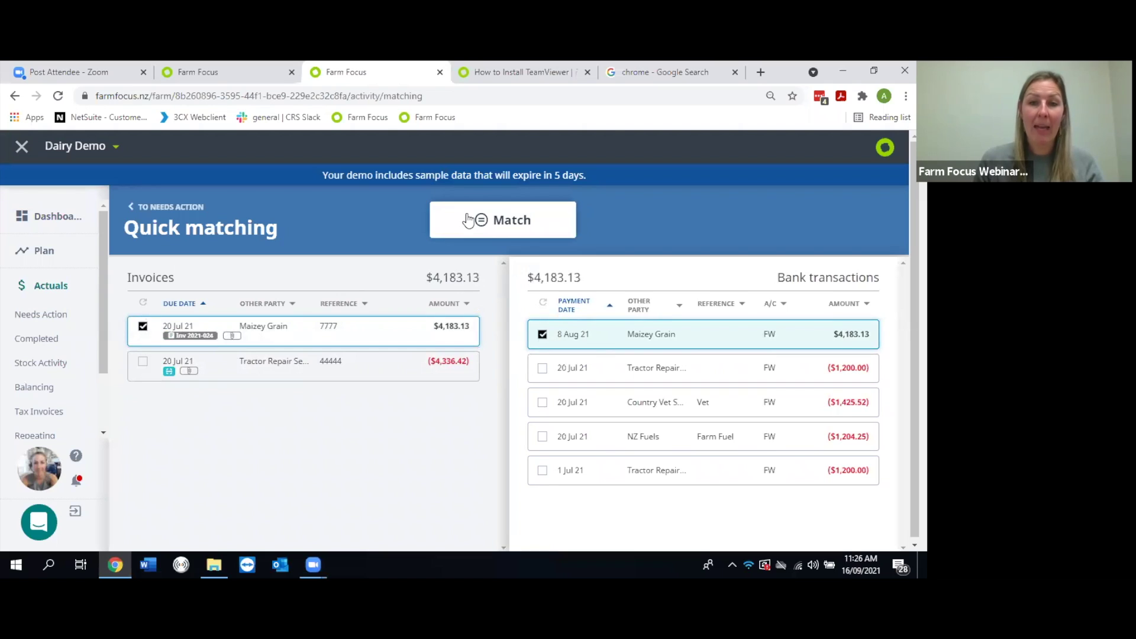
pyautogui.click(467, 220)
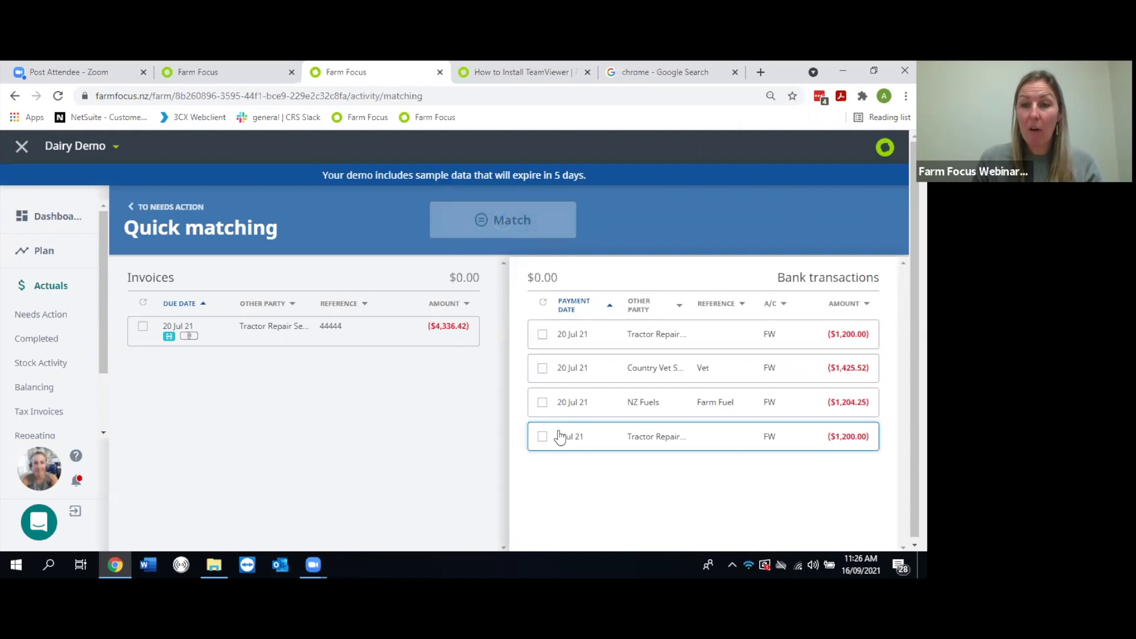
# Step: Match the Tractor Repair Services invoice with both $1,200.00 Tractor Repair payments of 20 Jul and 1 Jul 21, and return to Needs Action
pyautogui.click(142, 329)
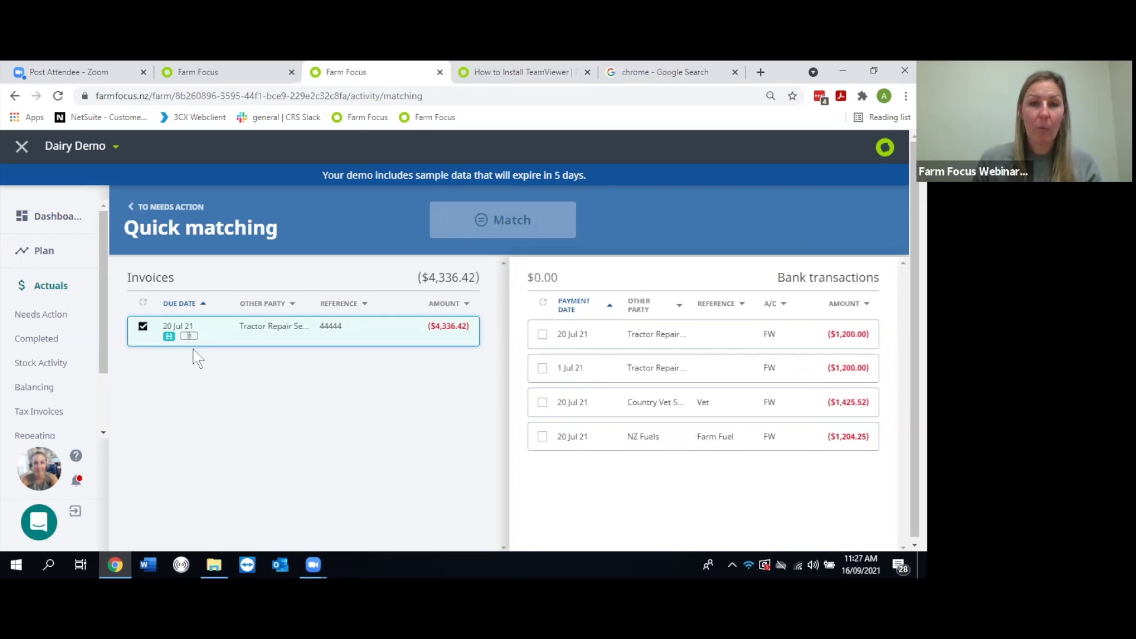
pyautogui.click(580, 316)
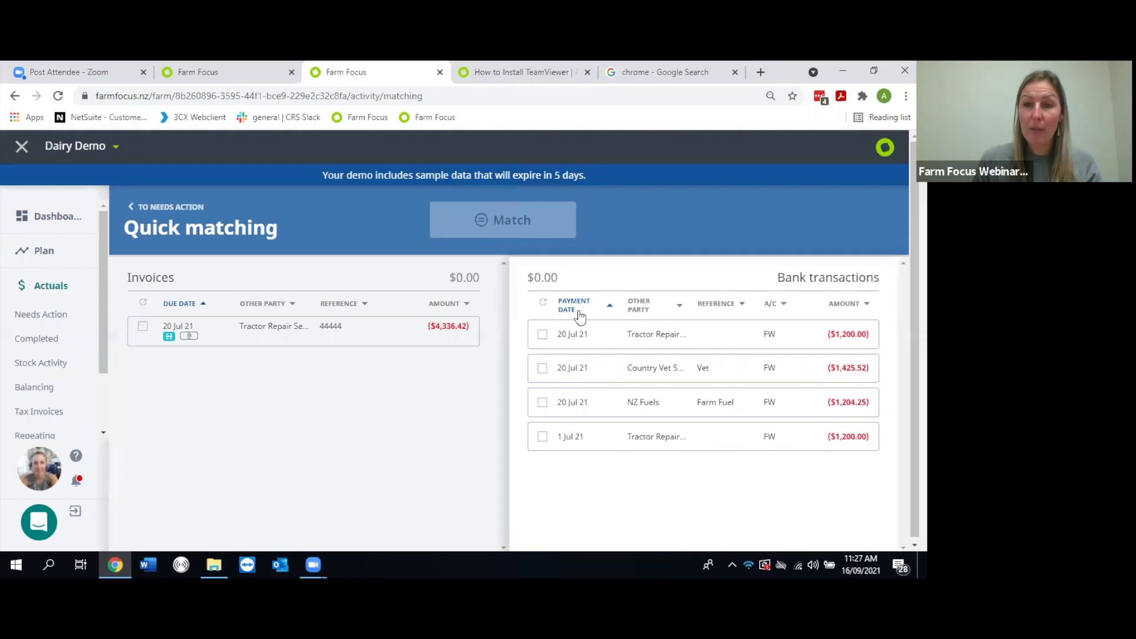
pyautogui.click(542, 334)
pyautogui.click(542, 436)
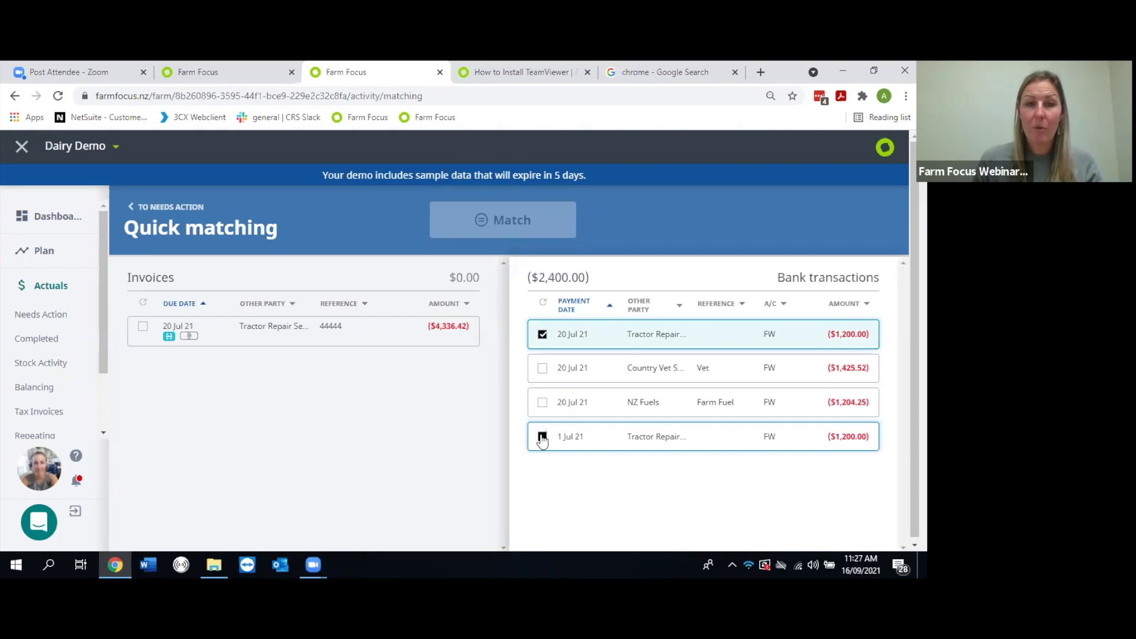
pyautogui.click(142, 327)
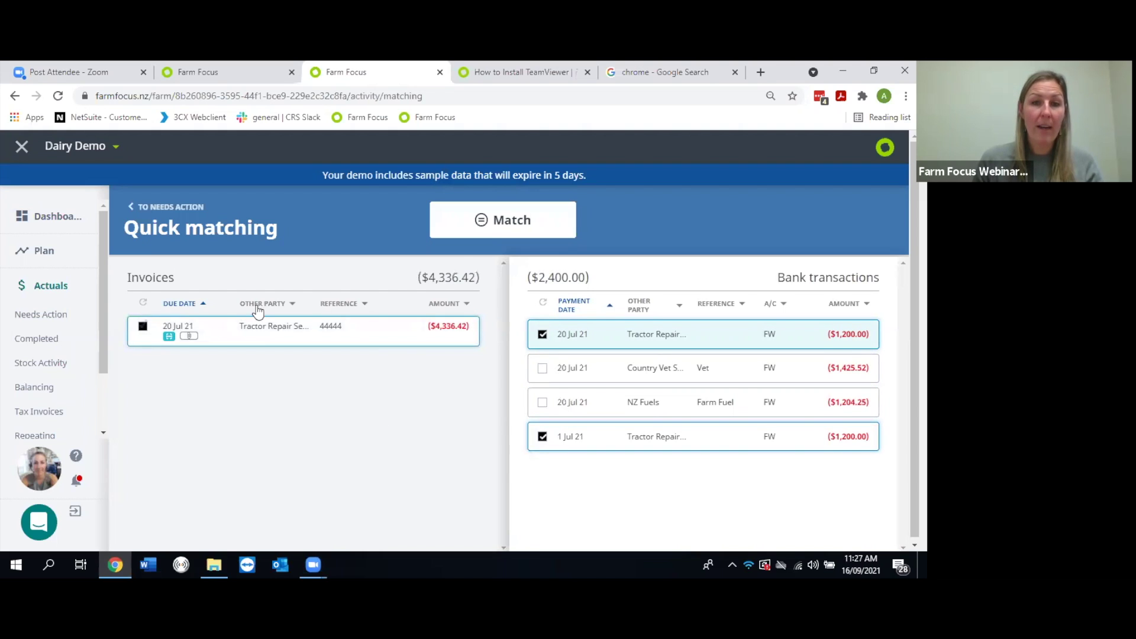
pyautogui.click(490, 226)
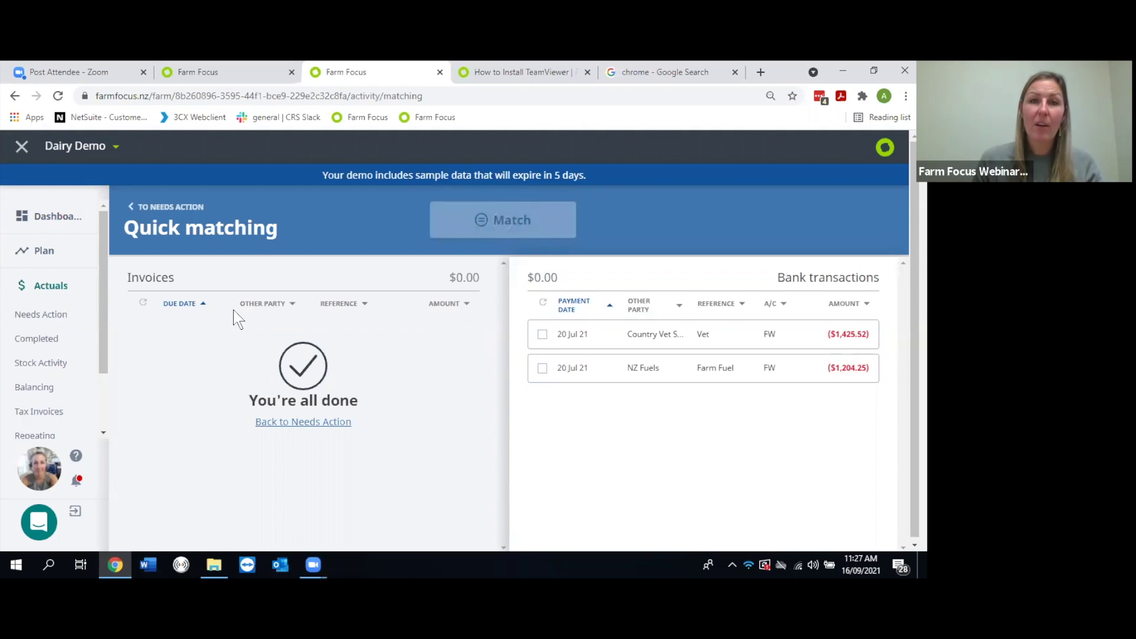
pyautogui.click(136, 207)
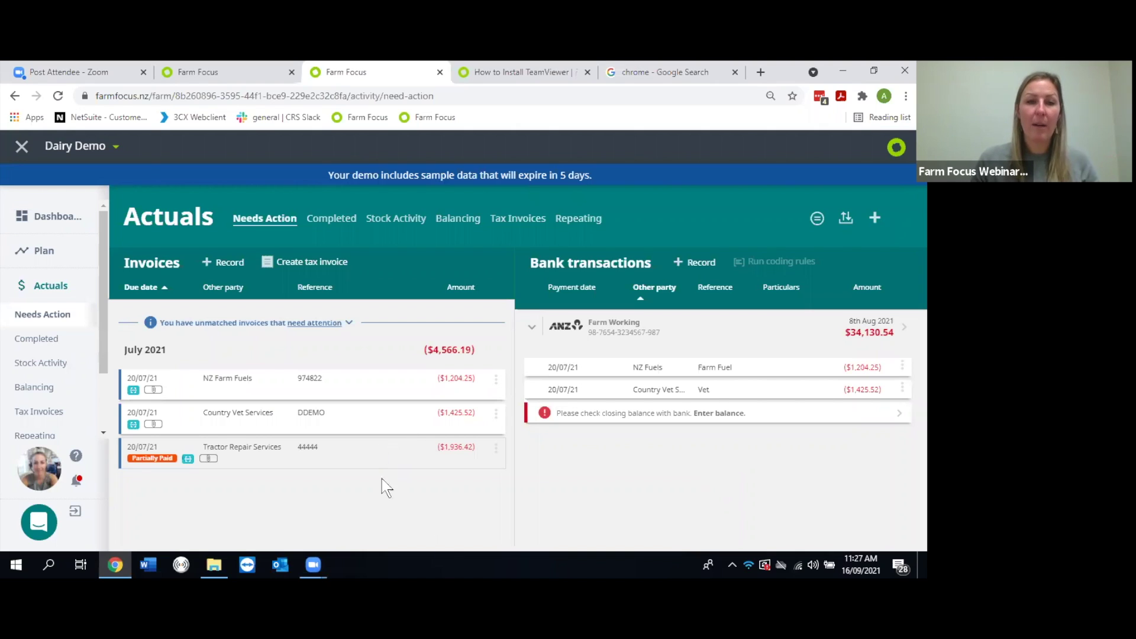
# Step: Open the NZ Farm Fuels invoice, select all its lines, and code them together as VH:FF Farm Fuel
pyautogui.click(366, 384)
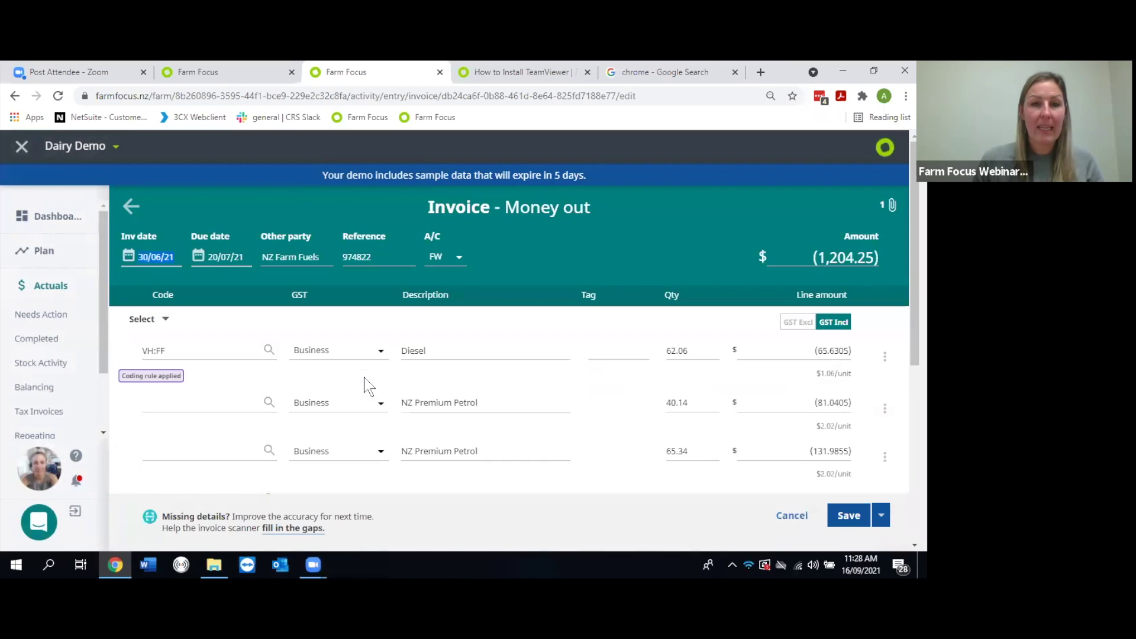
pyautogui.click(163, 320)
pyautogui.click(152, 349)
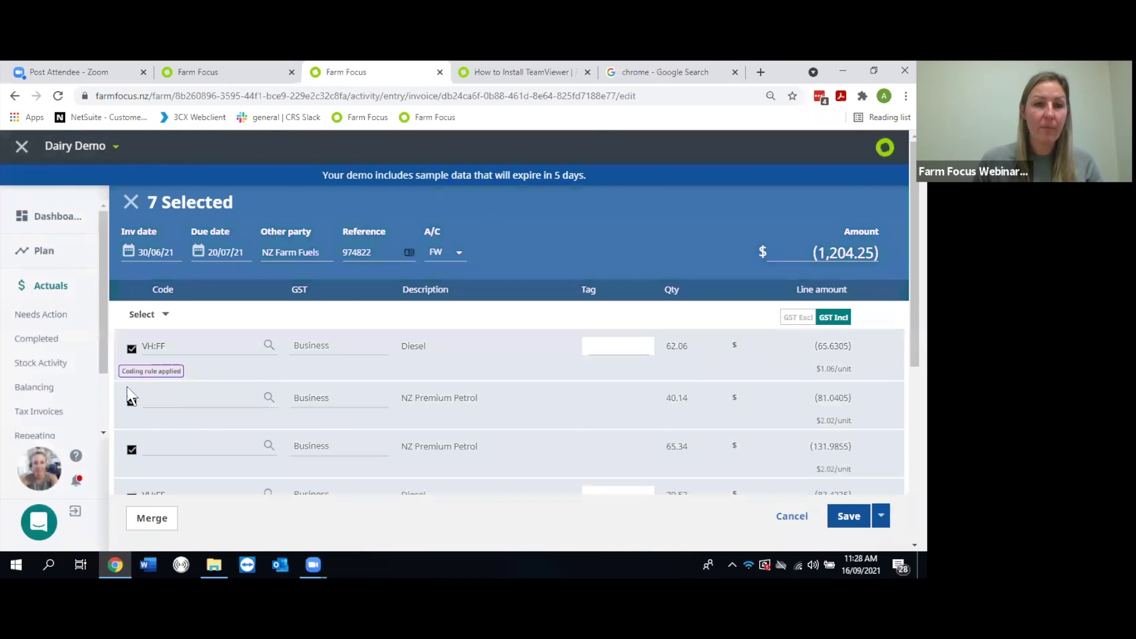
pyautogui.click(166, 320)
pyautogui.click(144, 332)
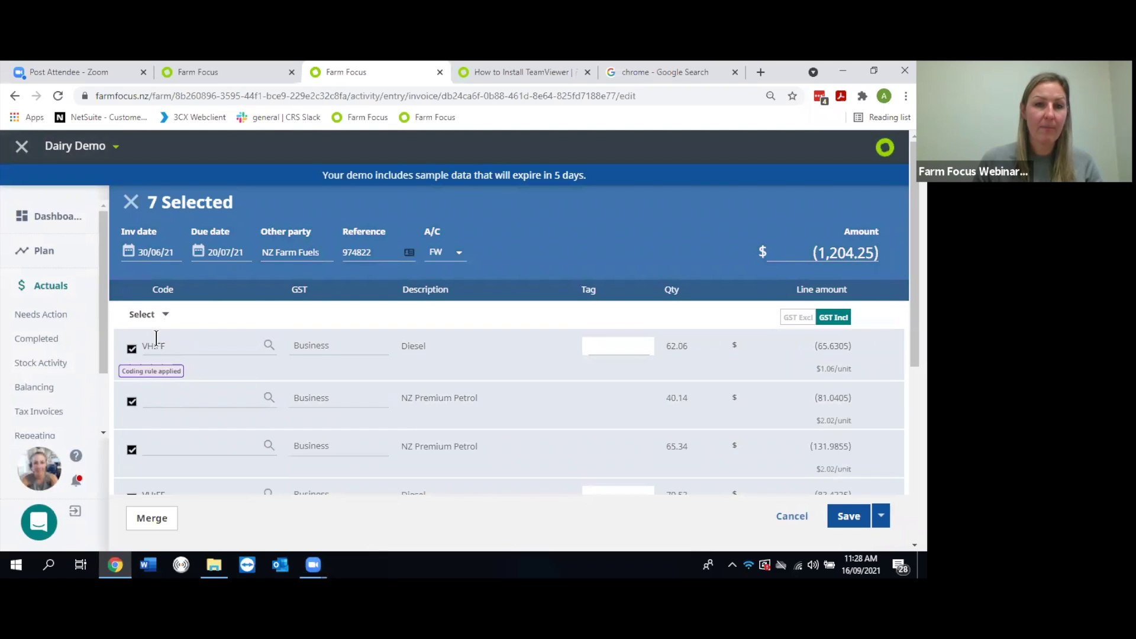
pyautogui.click(173, 396)
pyautogui.write('fue')
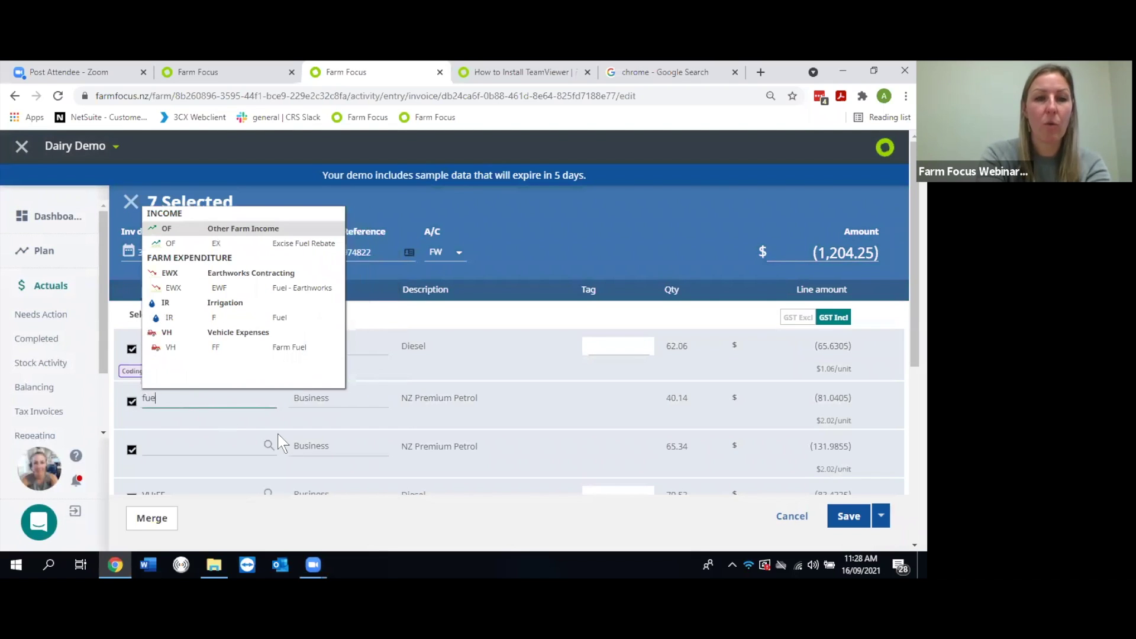
pyautogui.write('l')
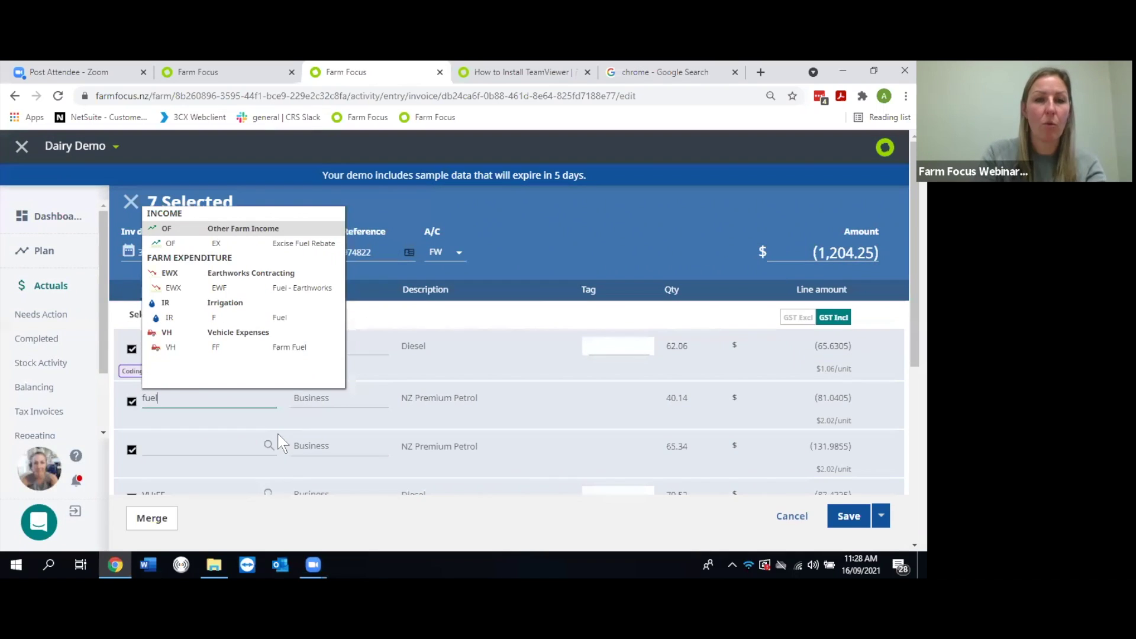
pyautogui.click(280, 353)
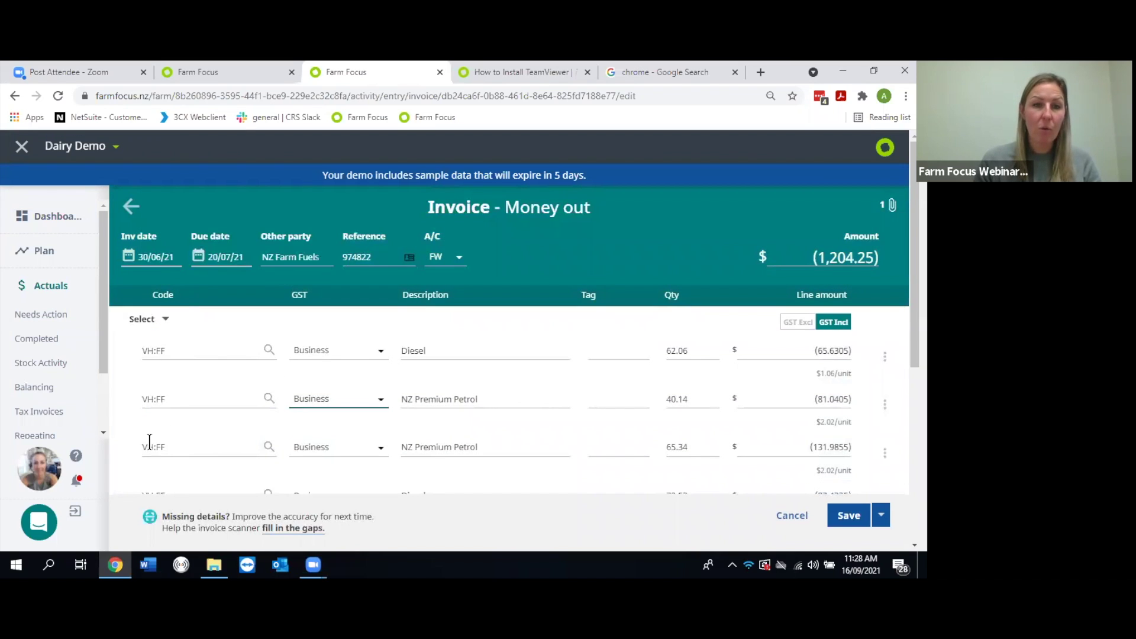
# Step: Match the NZ Farm Fuels invoice to the 20/07/21 NZ Fuels transaction and save it
pyautogui.scroll(-1, 197, 460)
pyautogui.scroll(-5, 197, 460)
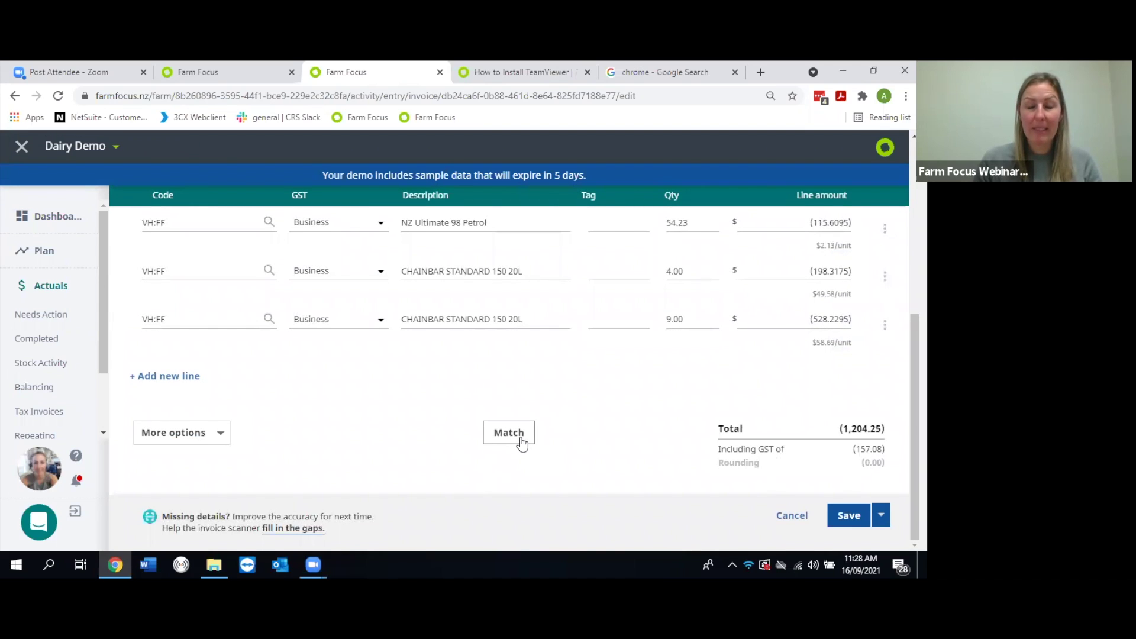
pyautogui.click(522, 443)
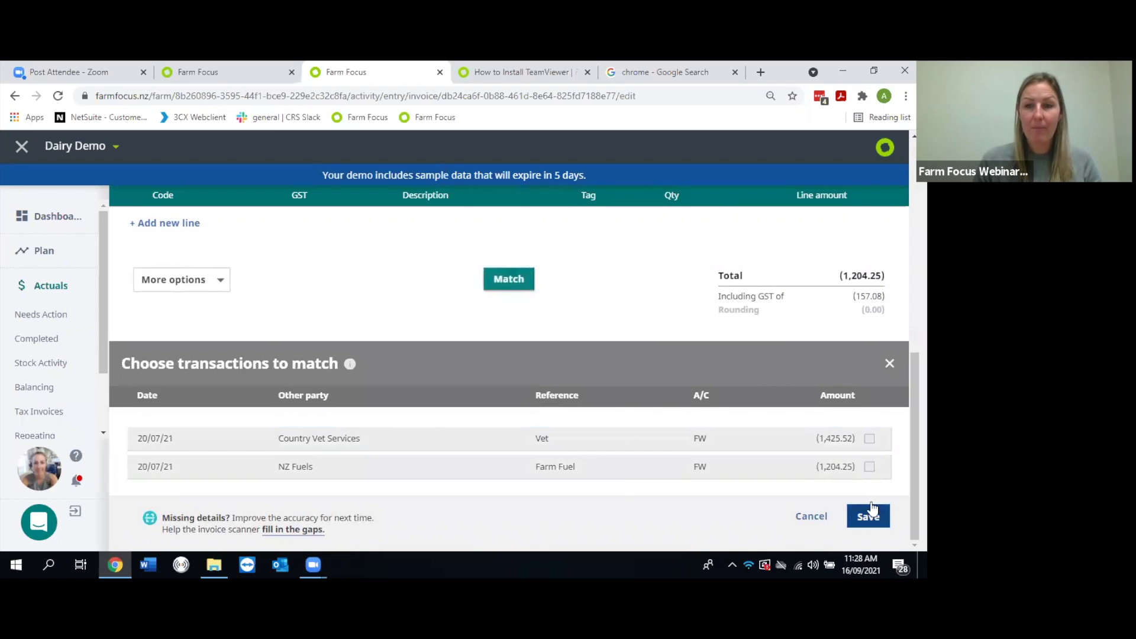
pyautogui.click(869, 467)
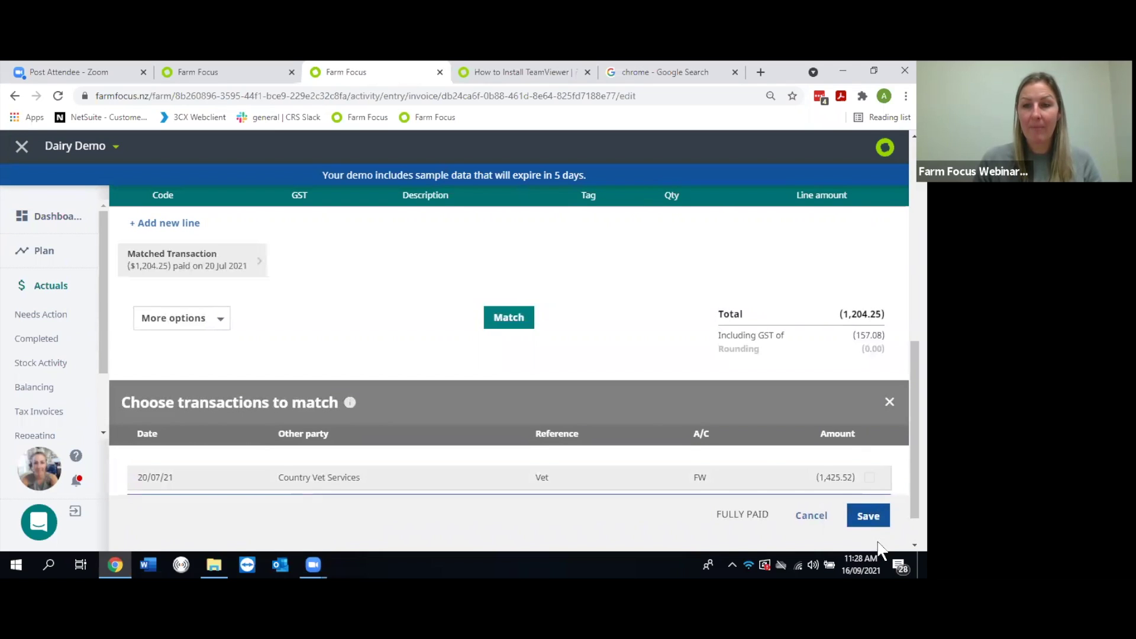
pyautogui.click(868, 517)
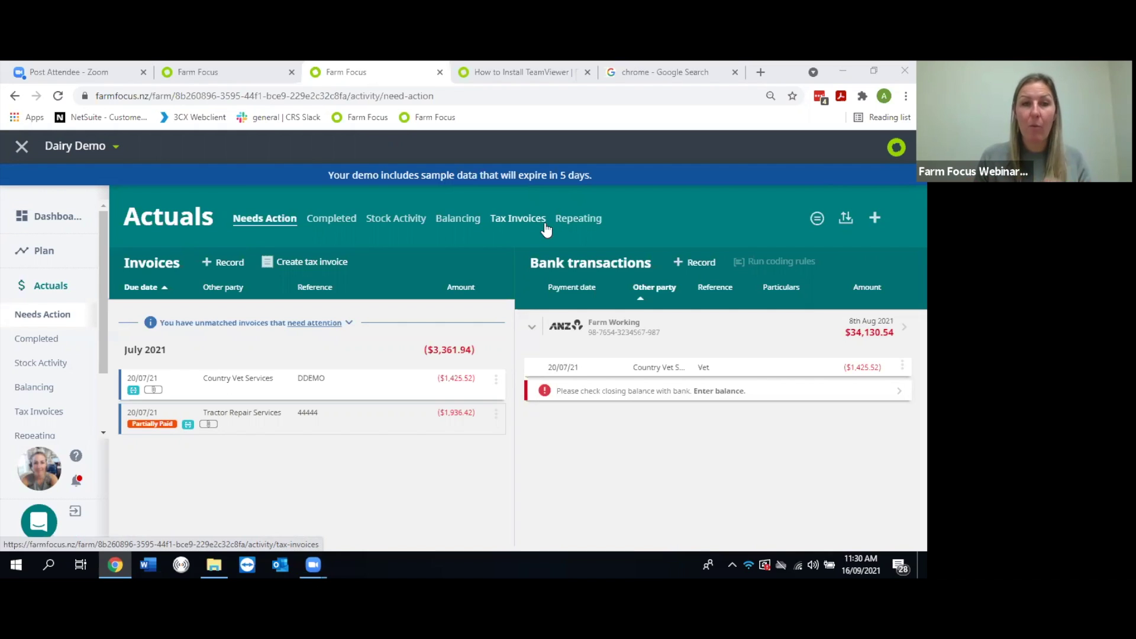
# Step: View the completed actuals as whole transactions and return to the coded lines view
pyautogui.click(343, 218)
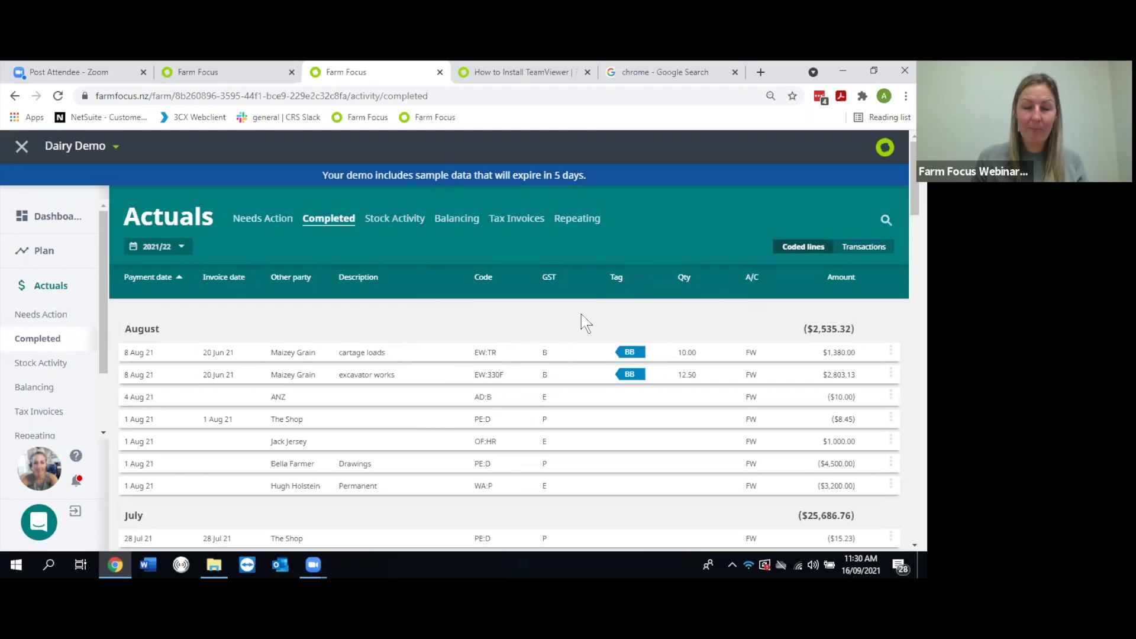
pyautogui.click(886, 251)
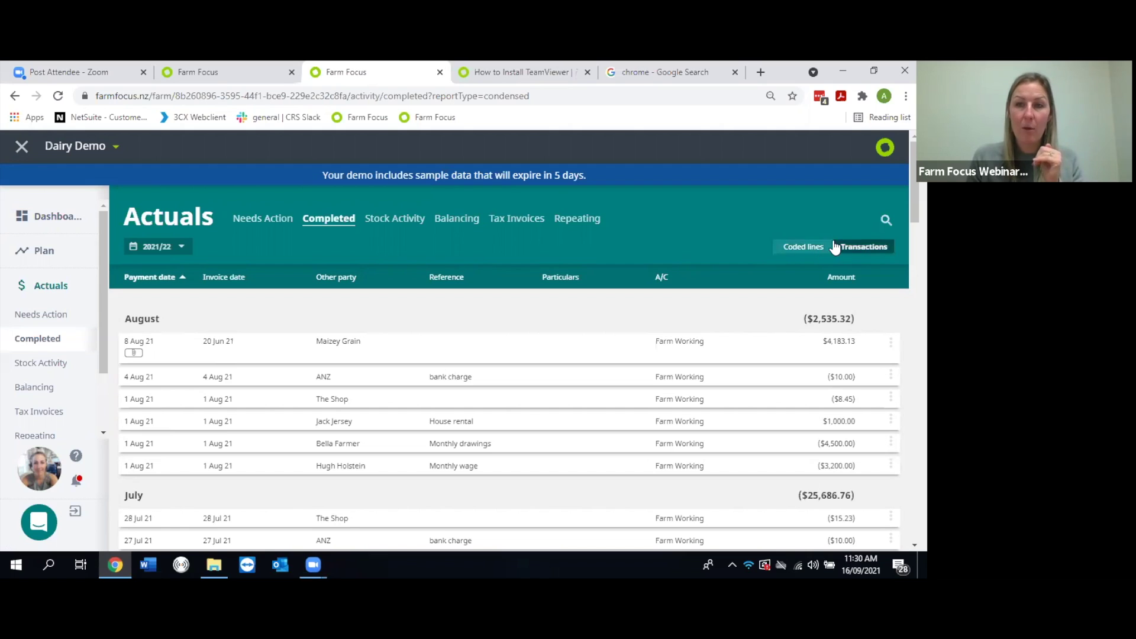
pyautogui.click(790, 247)
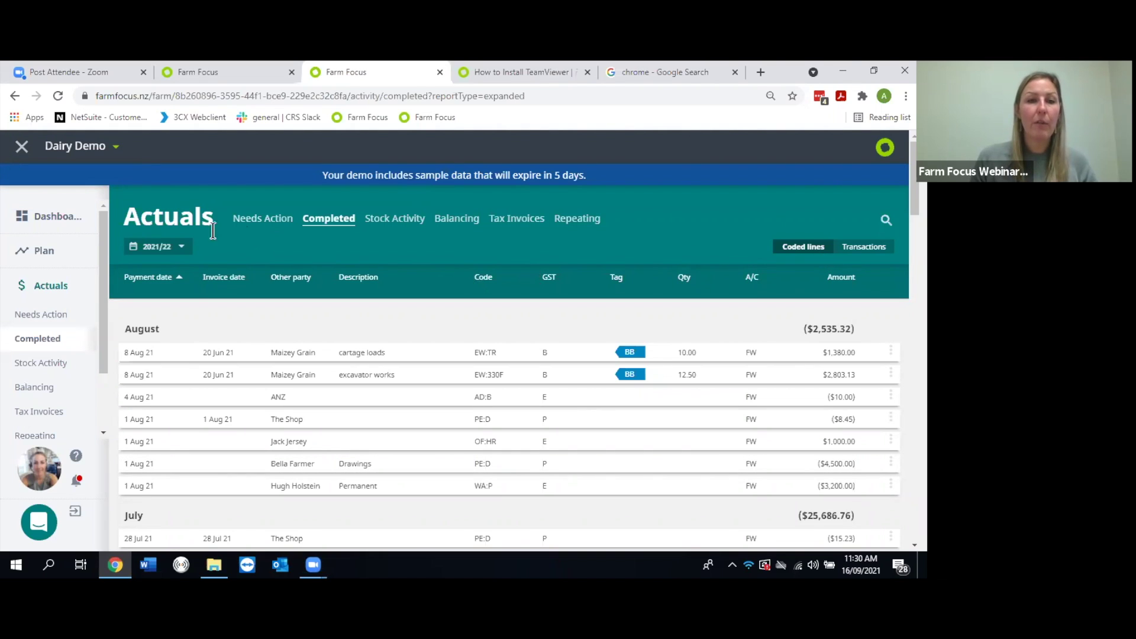
# Step: View the year and custom date range options for the completed actuals, and close them without changing the period
pyautogui.click(181, 249)
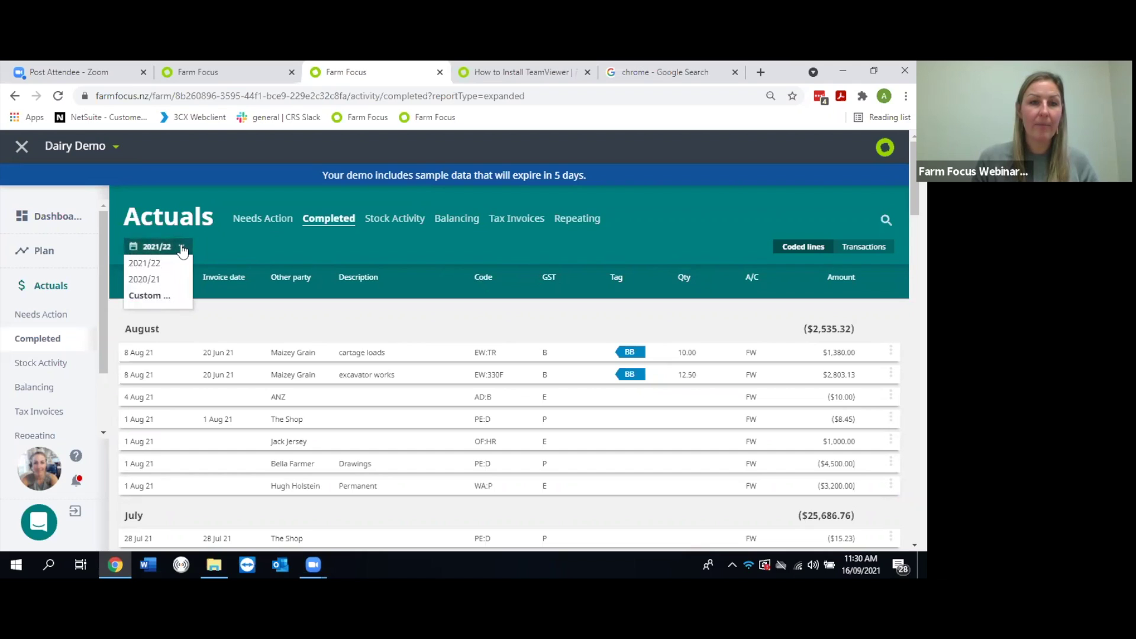
pyautogui.click(158, 296)
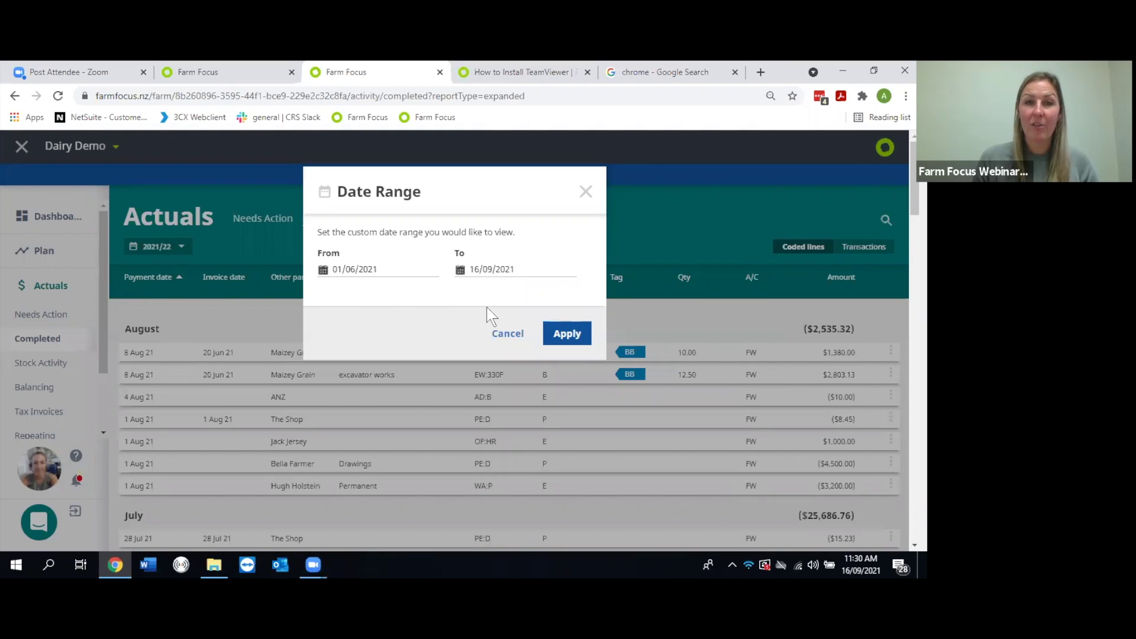
pyautogui.click(586, 192)
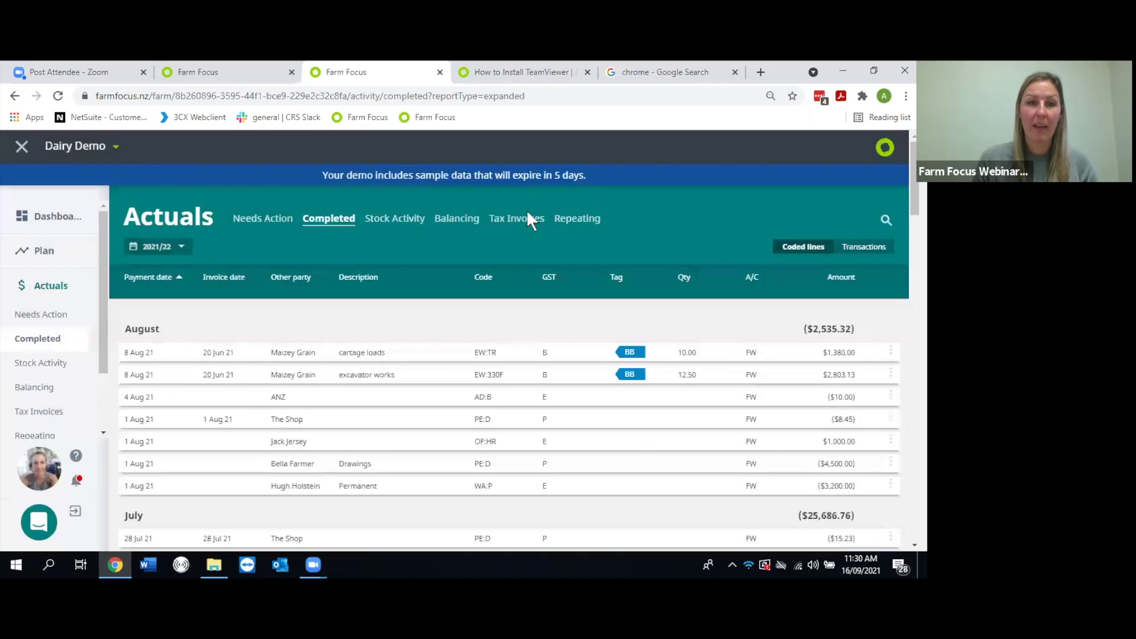
pyautogui.click(173, 249)
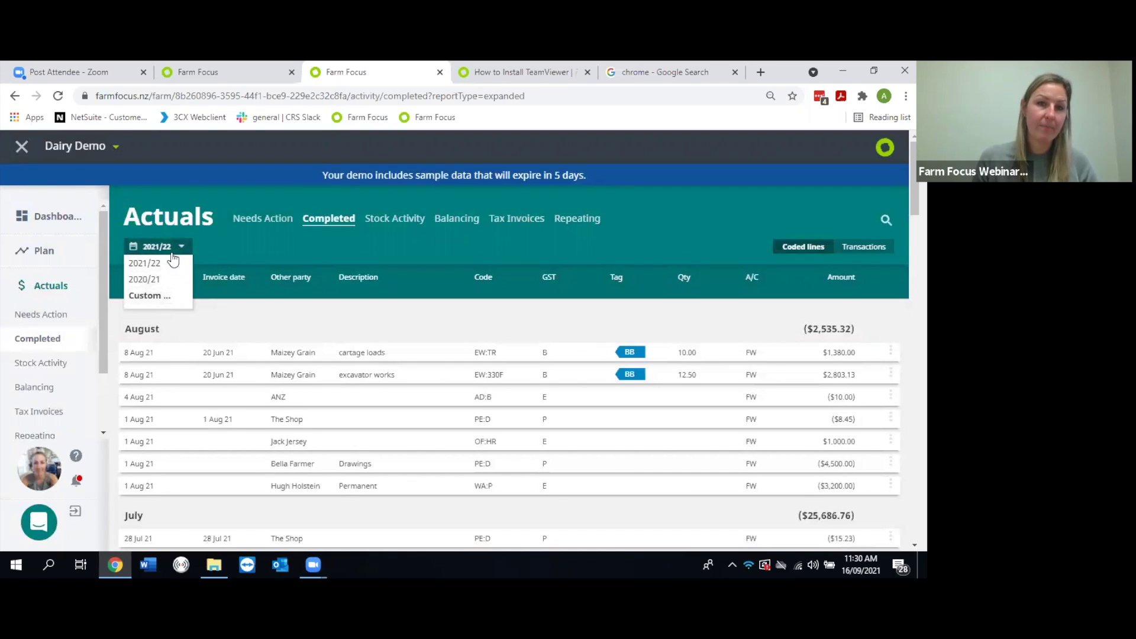
pyautogui.click(258, 243)
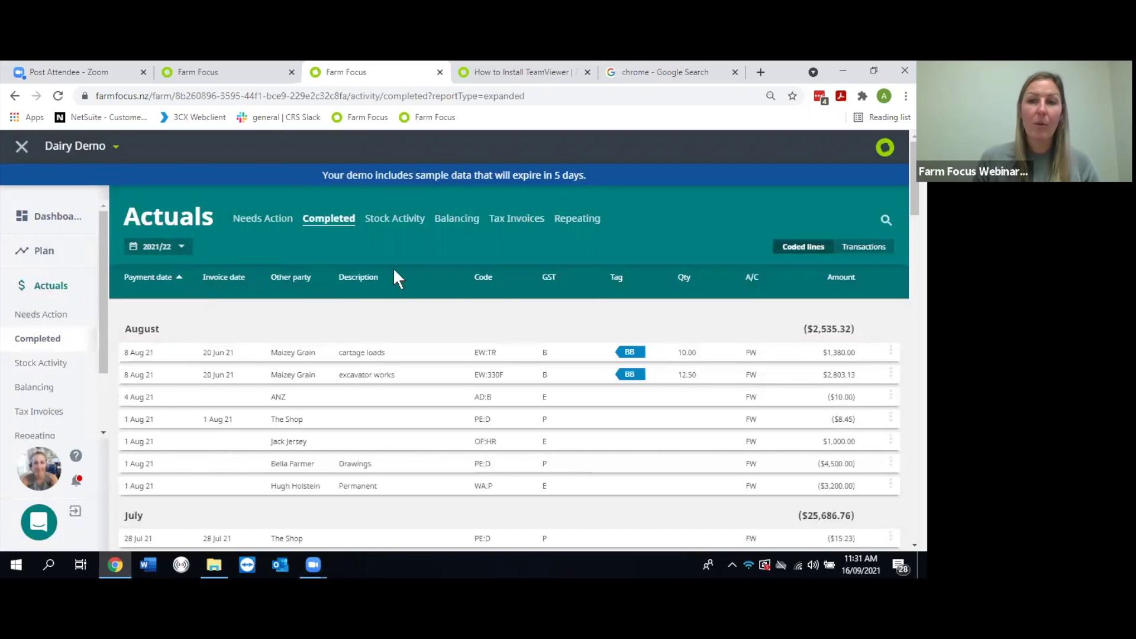
# Step: Search the completed coded lines for "tract" and clear the search text
pyautogui.click(885, 221)
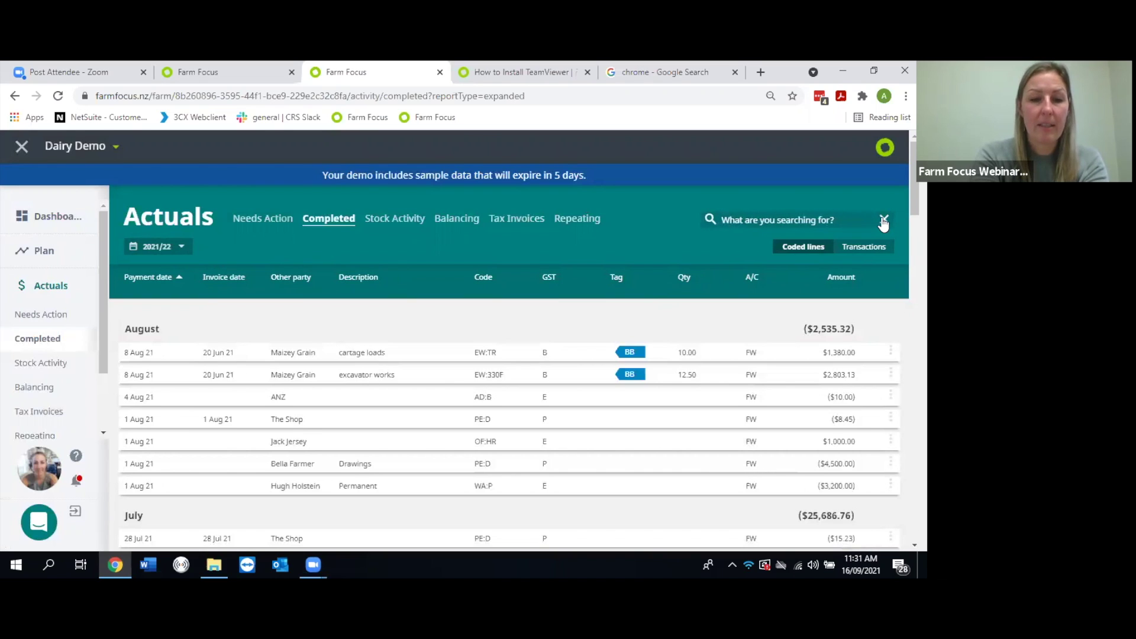
pyautogui.write('tract')
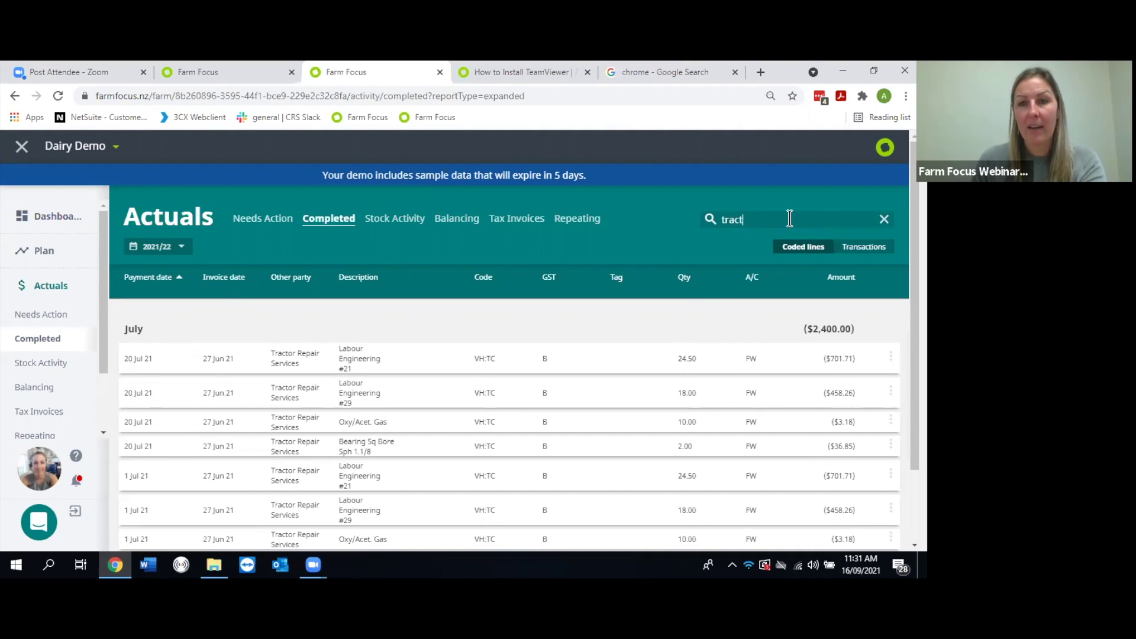
pyautogui.press('BackSpace')
pyautogui.press('BackSpace')
pyautogui.press('BackSpace')
pyautogui.press('BackSpace')
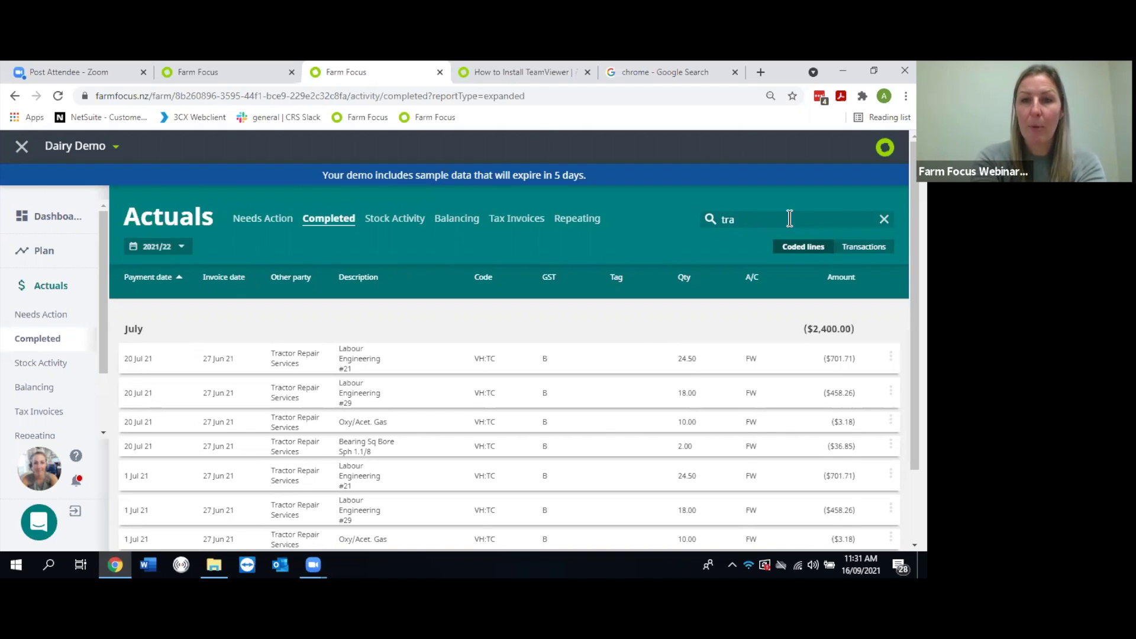
pyautogui.press('BackSpace')
# Step: Search the completed coded lines for the amount "36" and clear the search
pyautogui.write('36')
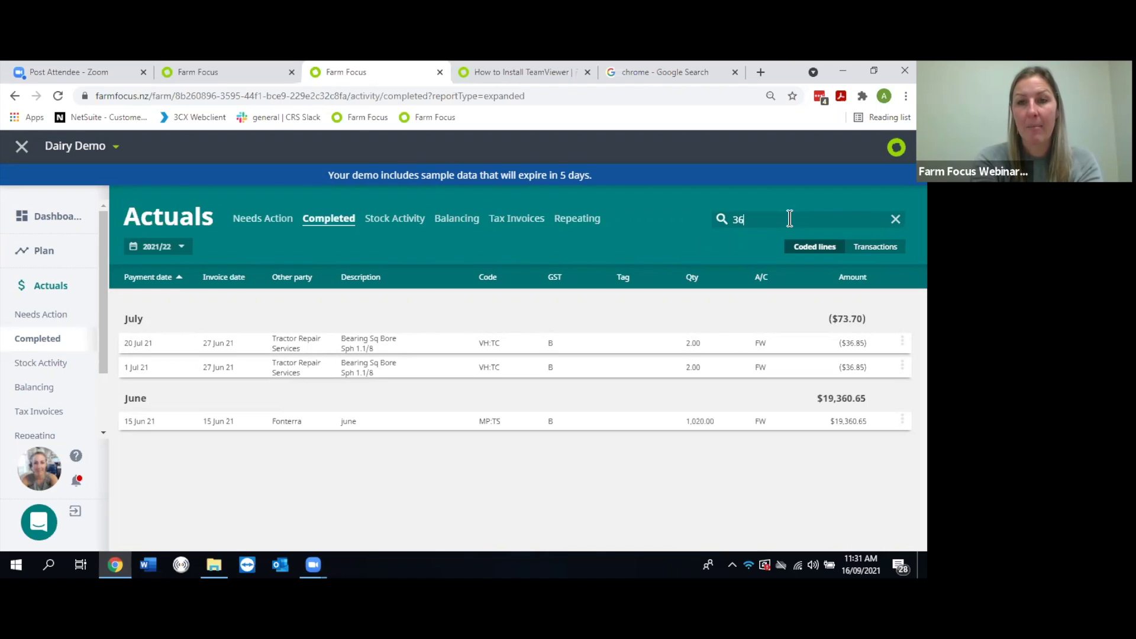
pyautogui.press('BackSpace')
pyautogui.press('BackSpace')
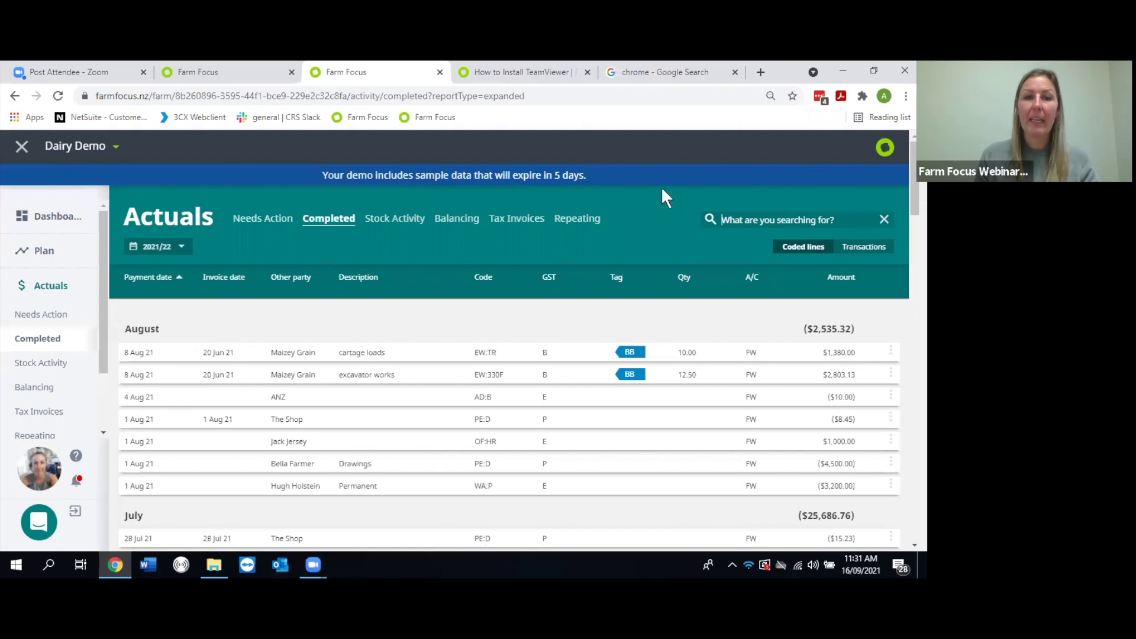
# Step: Sort the completed coded lines by other party, by code and finally by amount
pyautogui.click(293, 282)
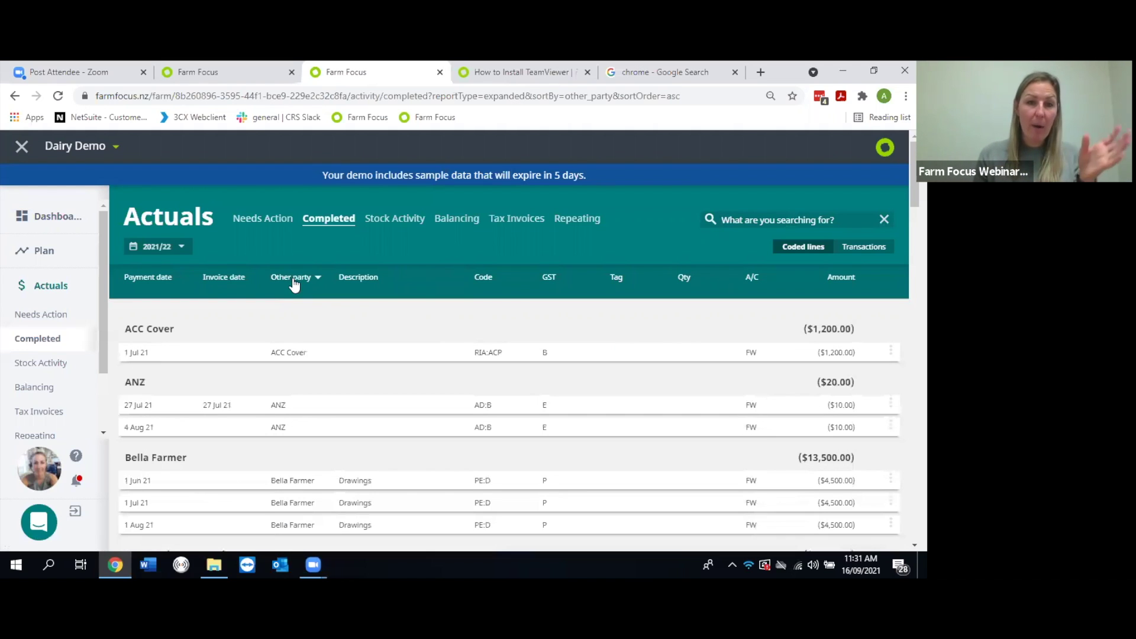
pyautogui.scroll(-1, 323, 346)
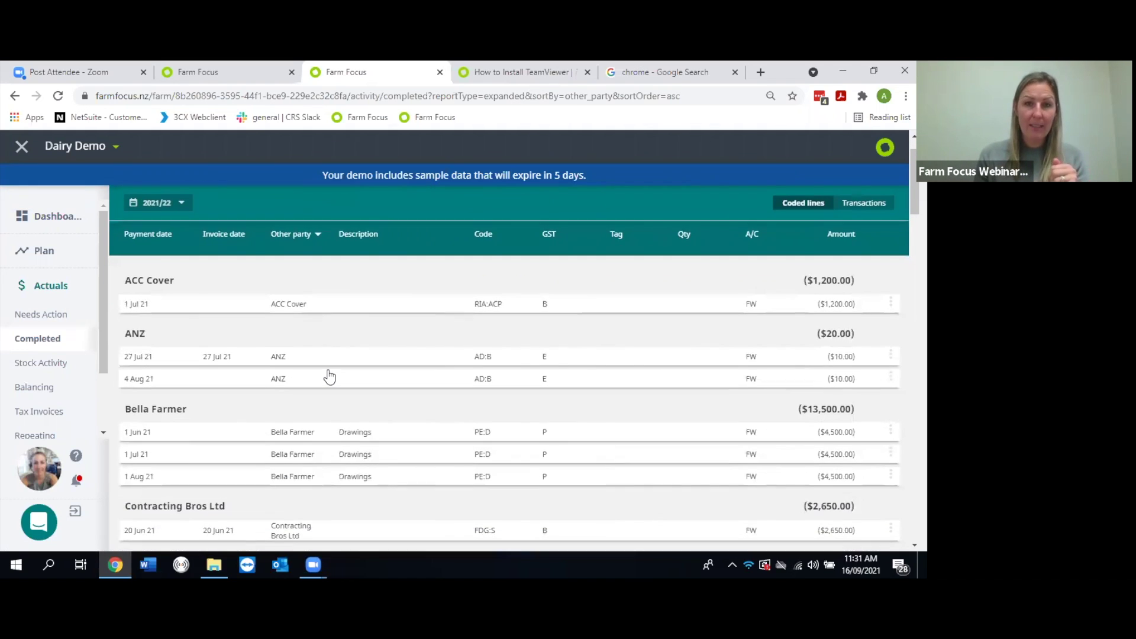
pyautogui.scroll(1, 329, 376)
pyautogui.click(482, 278)
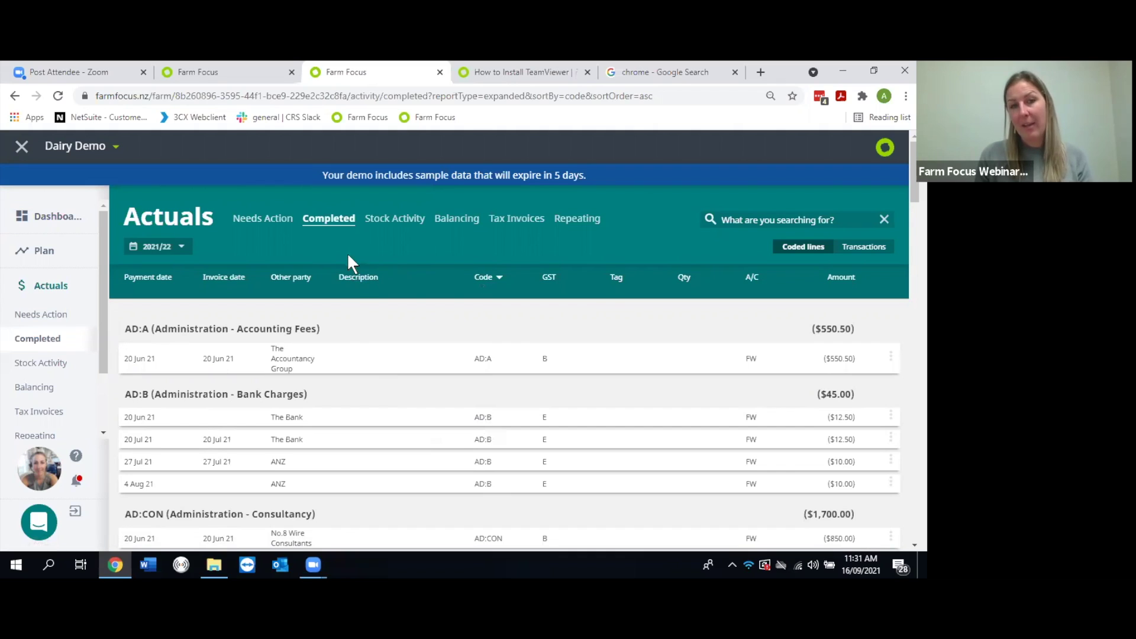
pyautogui.click(177, 247)
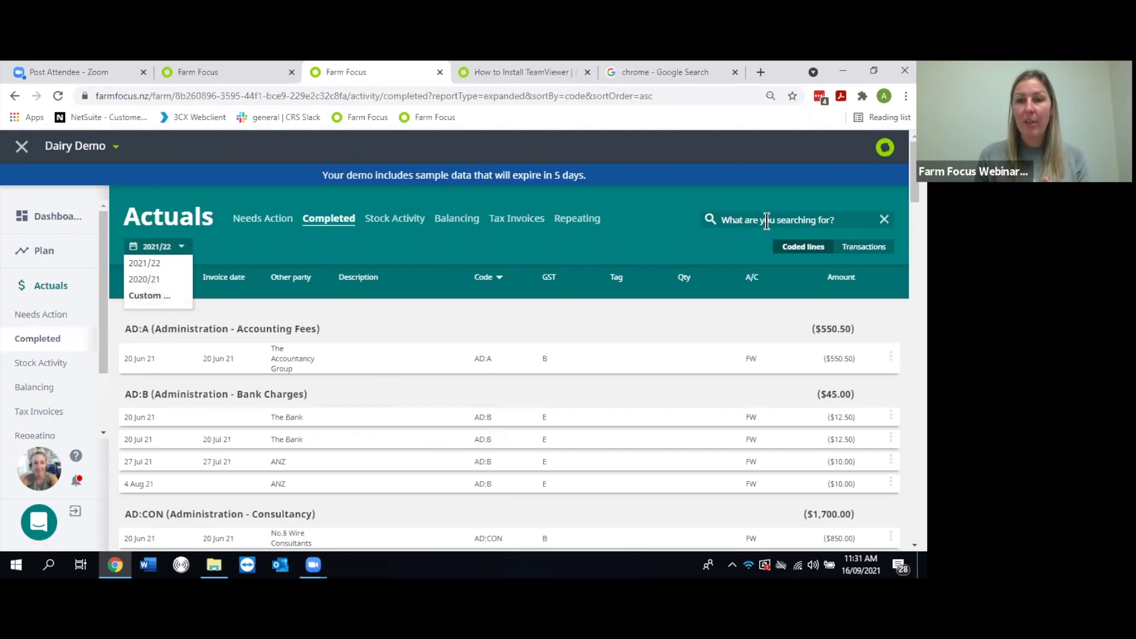
pyautogui.click(850, 276)
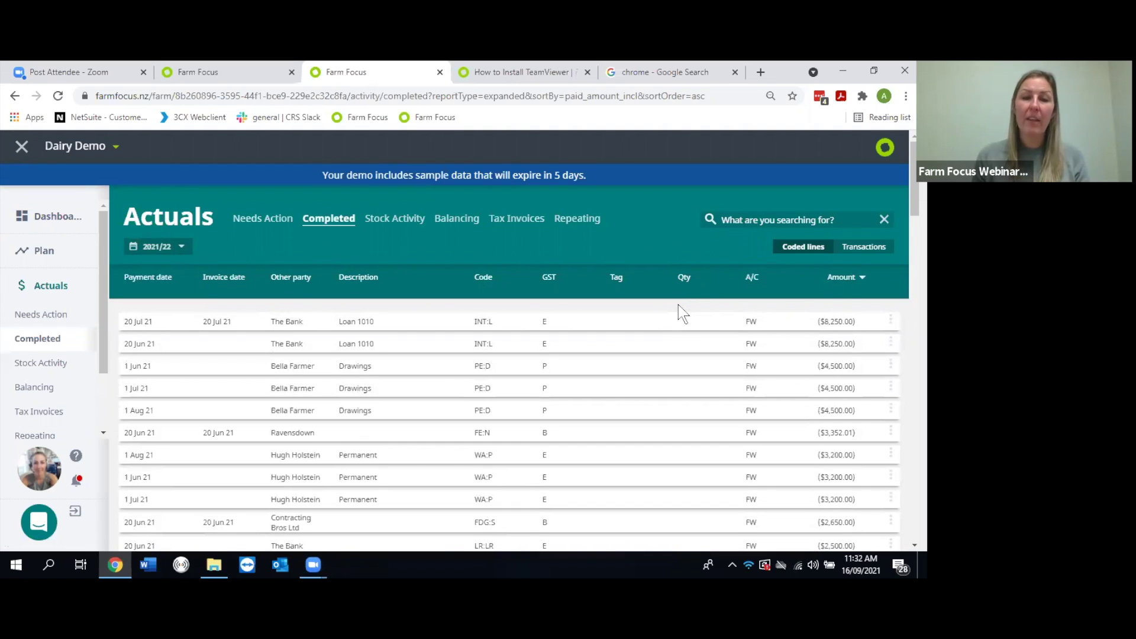
# Step: Open the stock activity and sort it by event to review the births, deaths and transfers
pyautogui.click(395, 219)
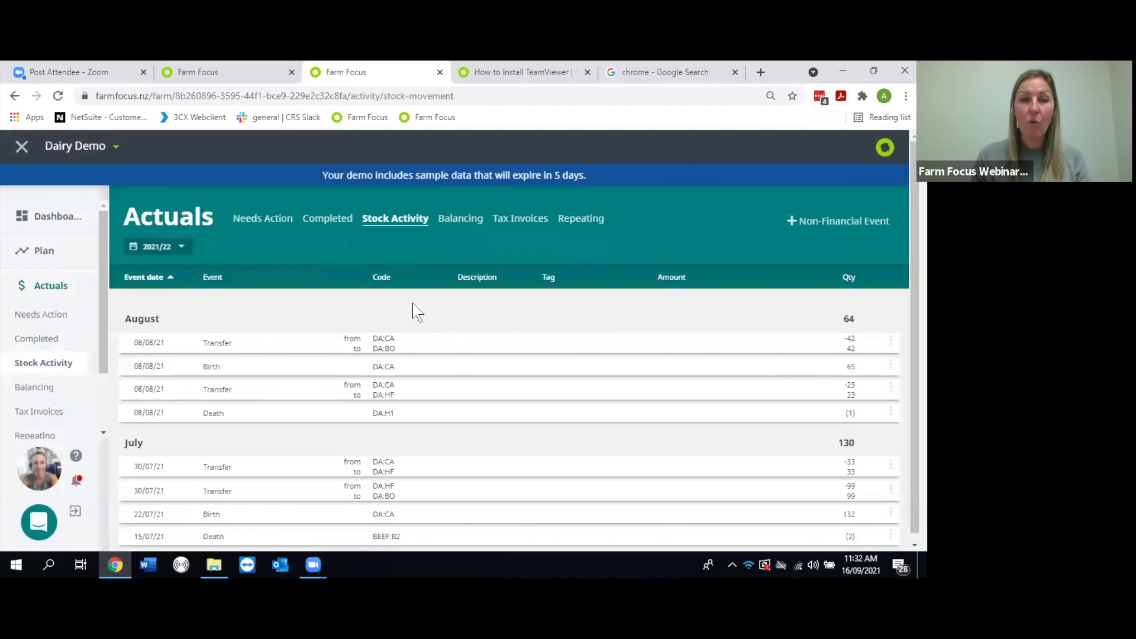
pyautogui.click(212, 280)
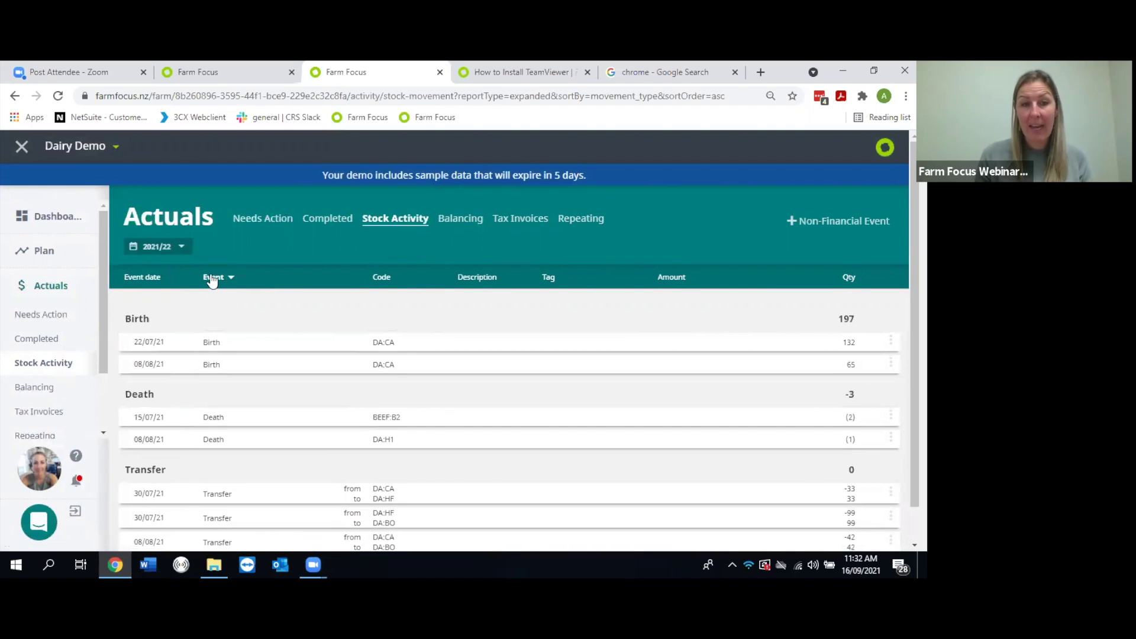
pyautogui.scroll(-1, 255, 362)
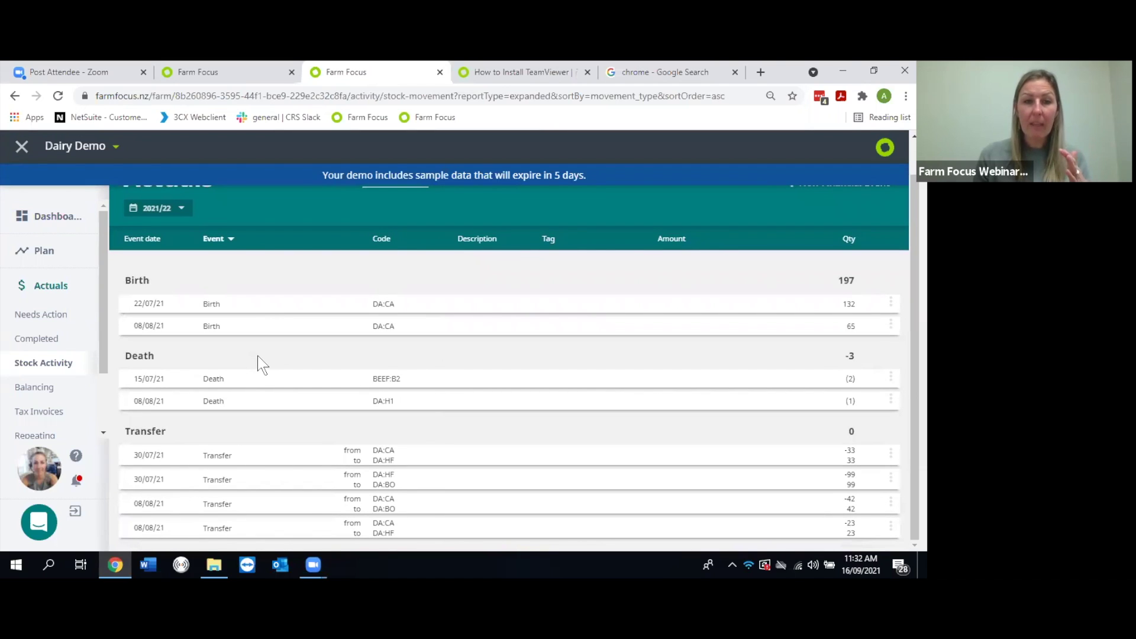
pyautogui.scroll(1, 260, 363)
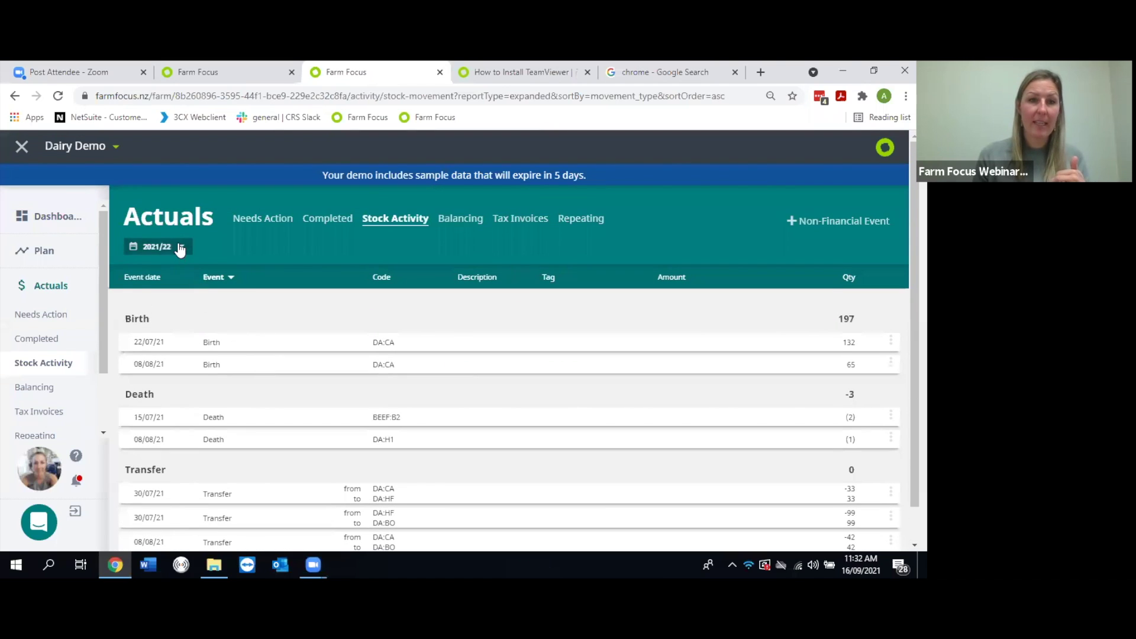
# Step: Switch the stock activity to the 2020/21 year and review its events, including purchases and sales
pyautogui.click(178, 246)
pyautogui.click(143, 279)
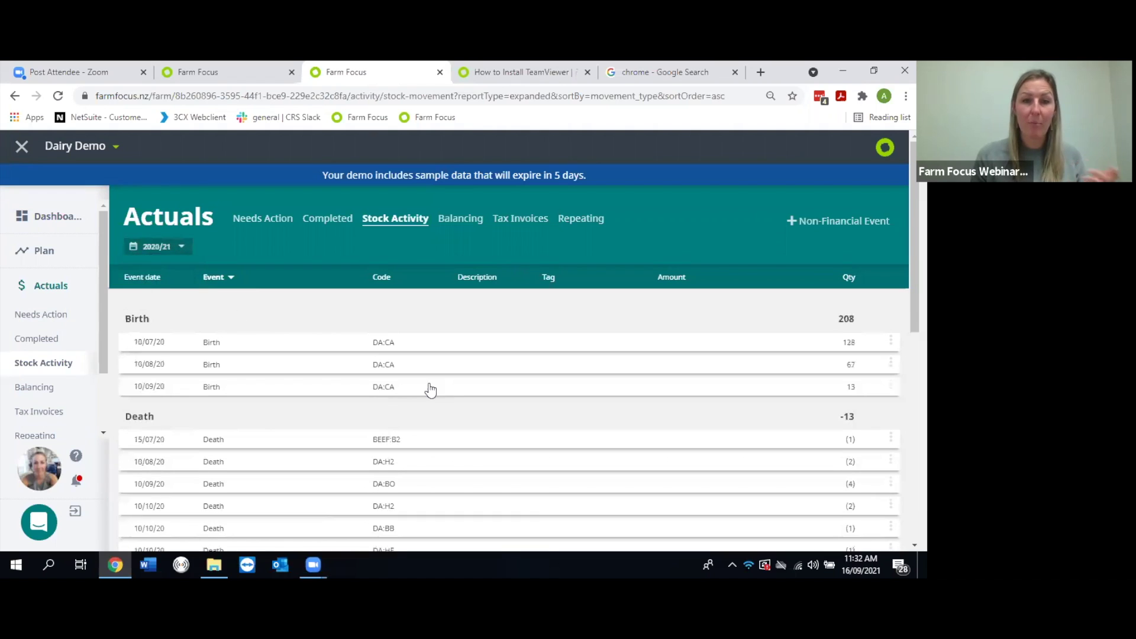
pyautogui.scroll(-10, 444, 391)
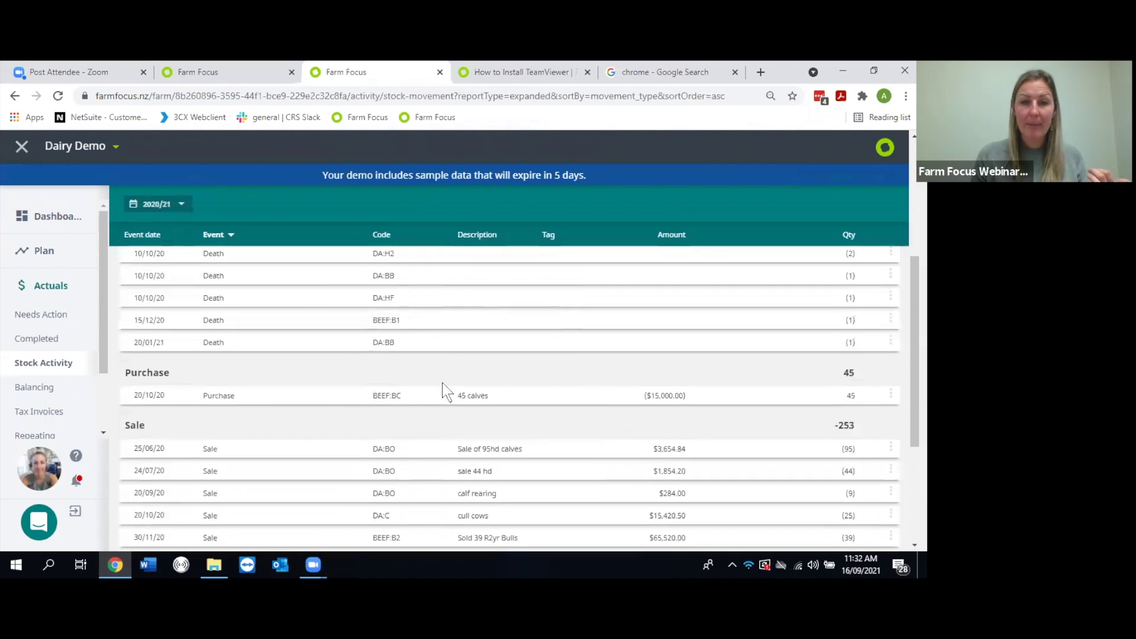
pyautogui.scroll(-1, 445, 391)
pyautogui.scroll(15, 443, 387)
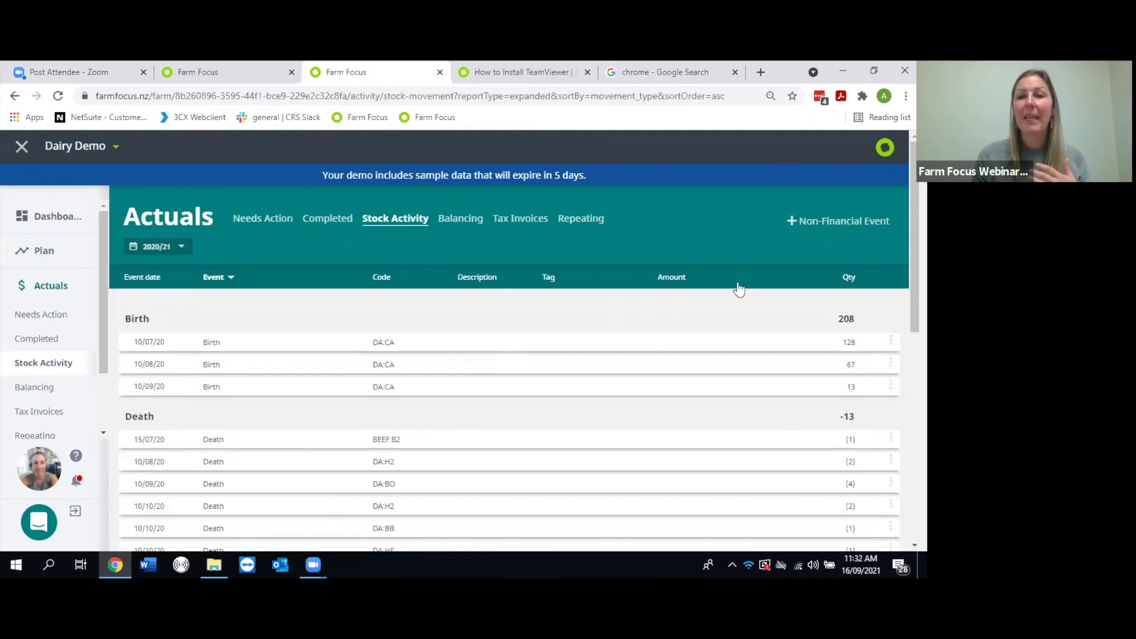
# Step: Start a new non-financial livestock event, view its event types, date choices and livestock codes for a birth, and cancel it
pyautogui.click(836, 229)
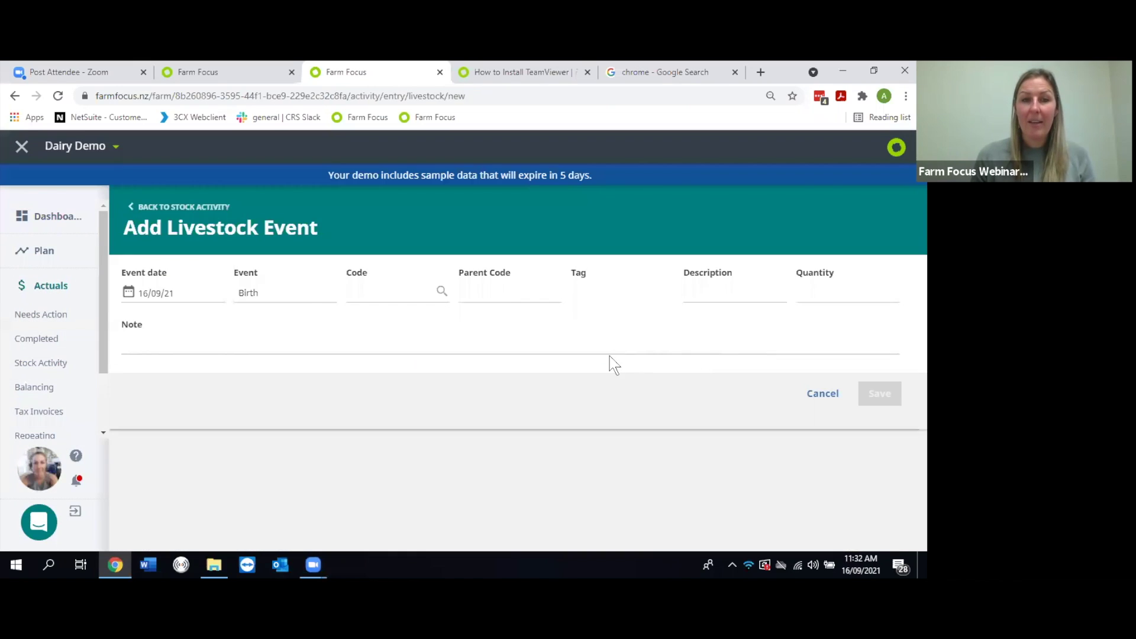
pyautogui.click(305, 294)
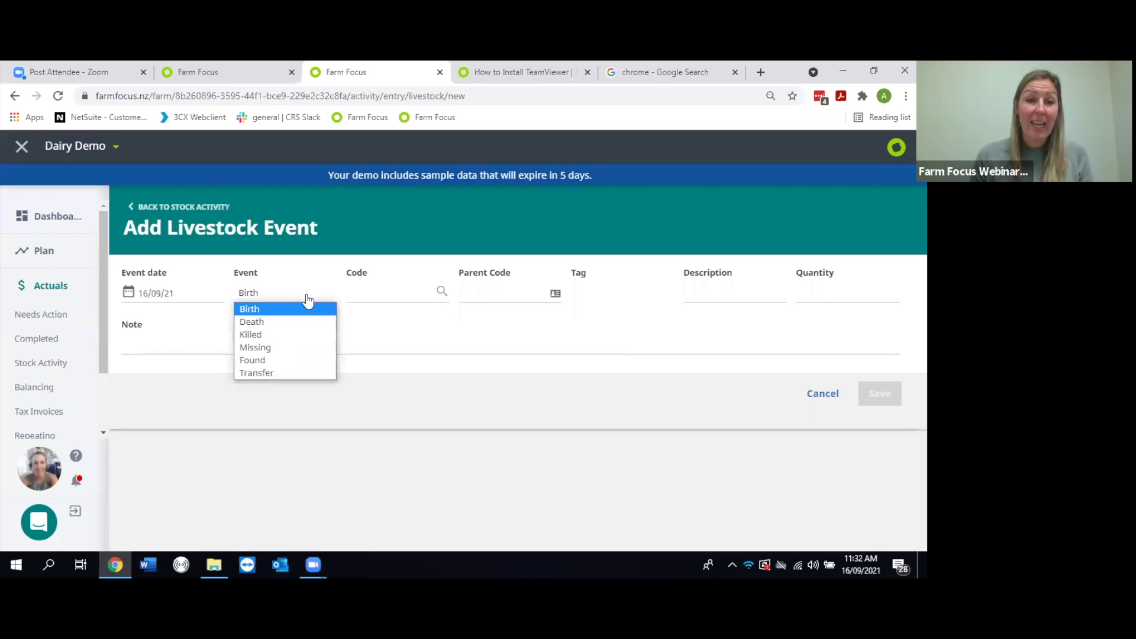
pyautogui.click(299, 310)
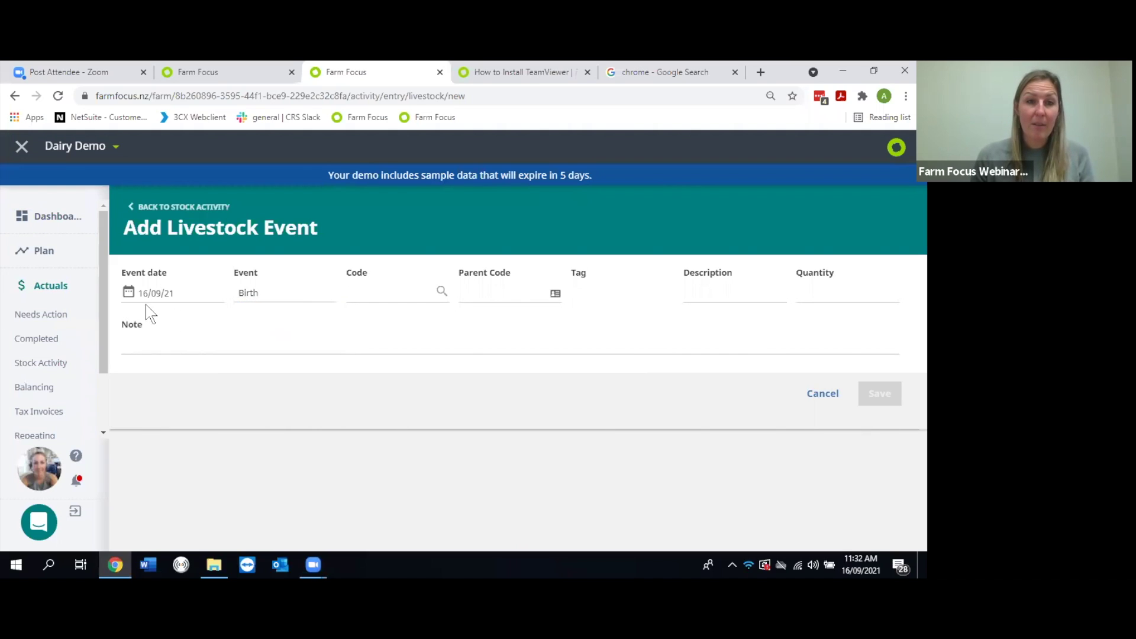
pyautogui.click(128, 293)
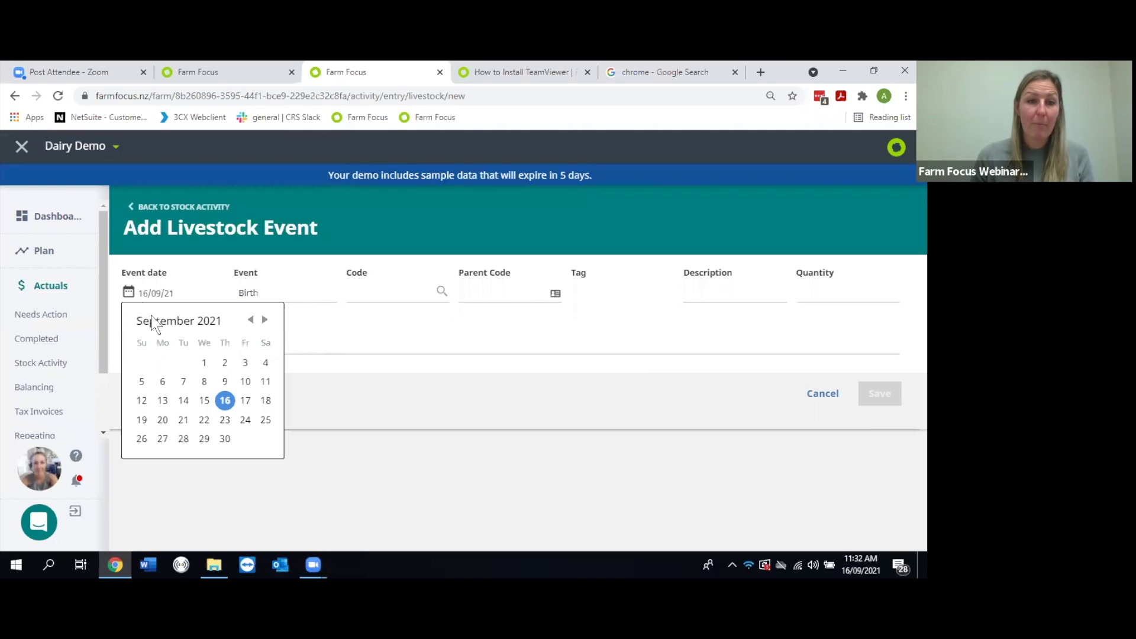
pyautogui.click(374, 292)
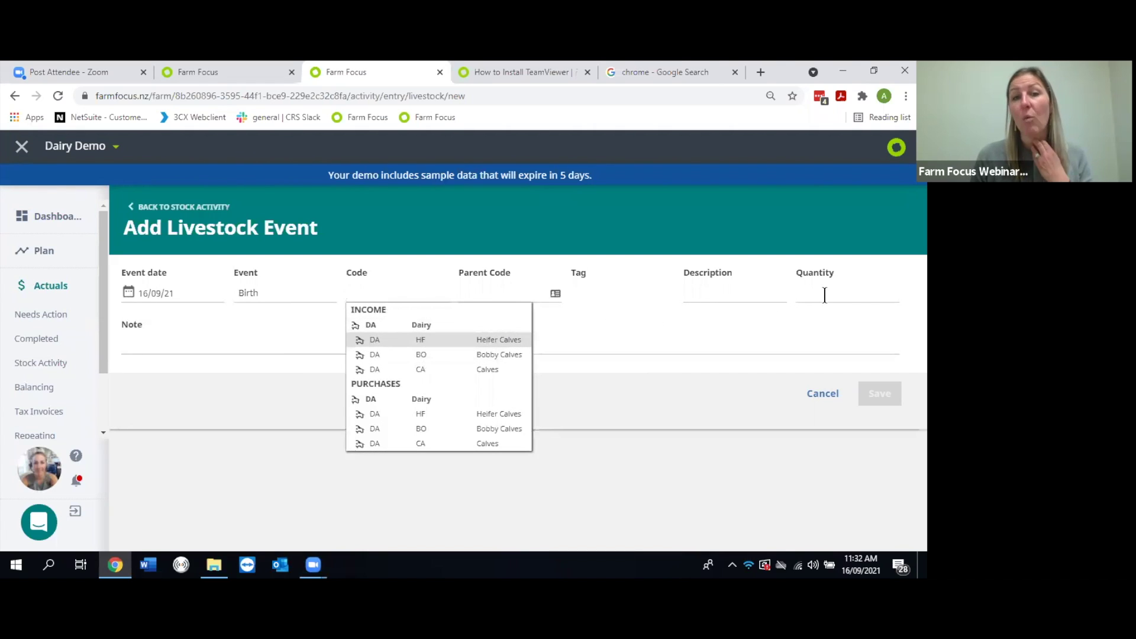
pyautogui.click(824, 394)
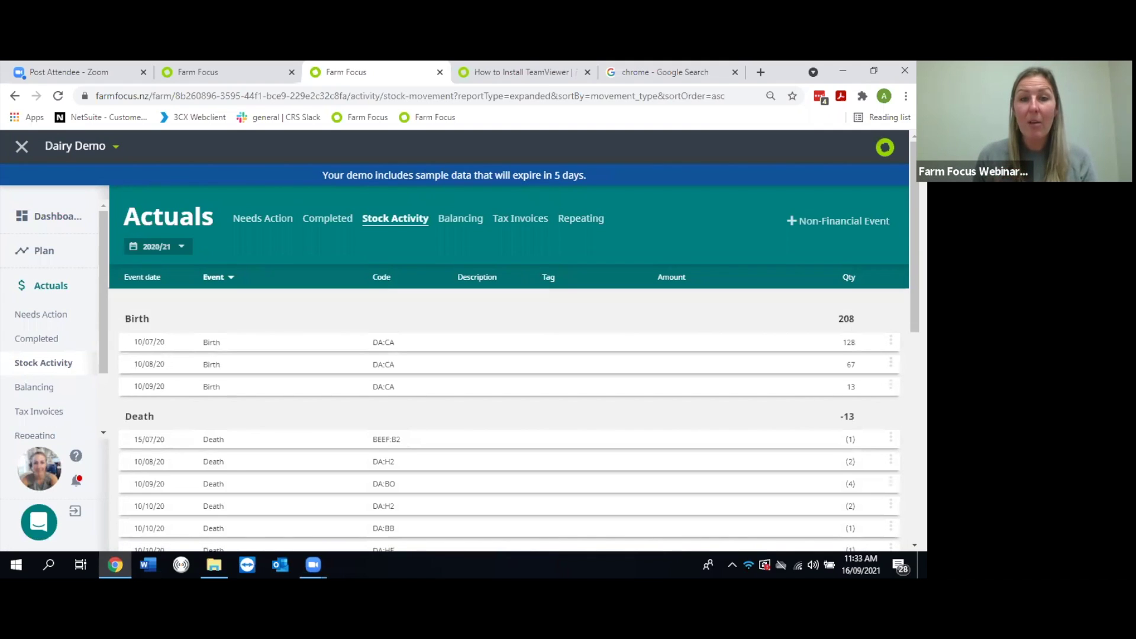
# Step: Open the bank balancing timeline and compare the Focus and bank balances back to the point where the account is balanced
pyautogui.click(456, 224)
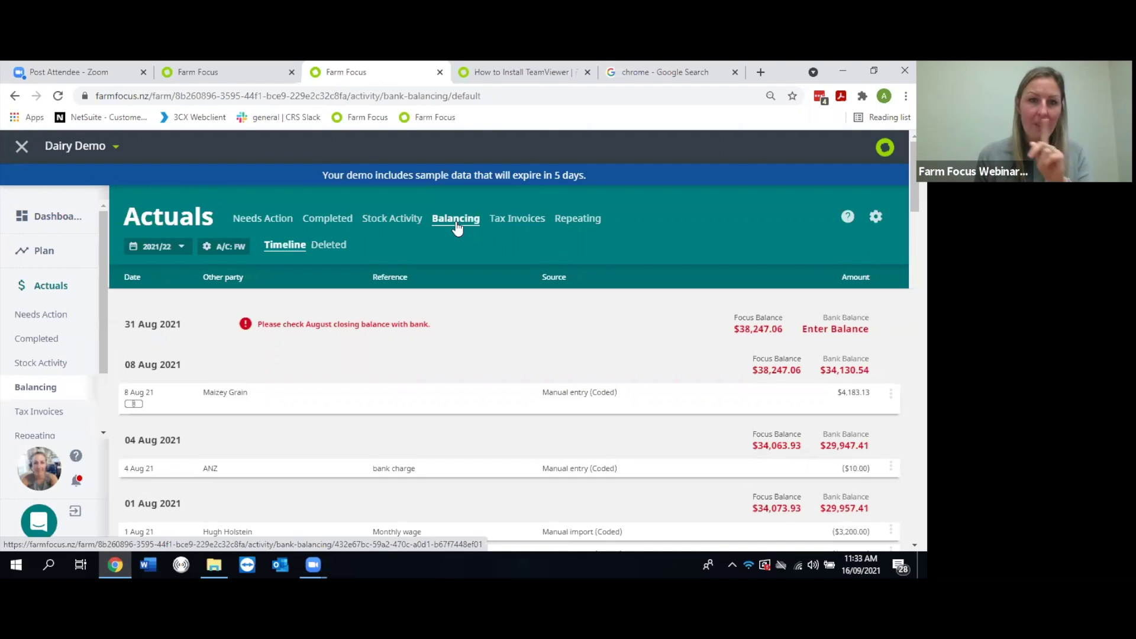
pyautogui.scroll(-4, 656, 338)
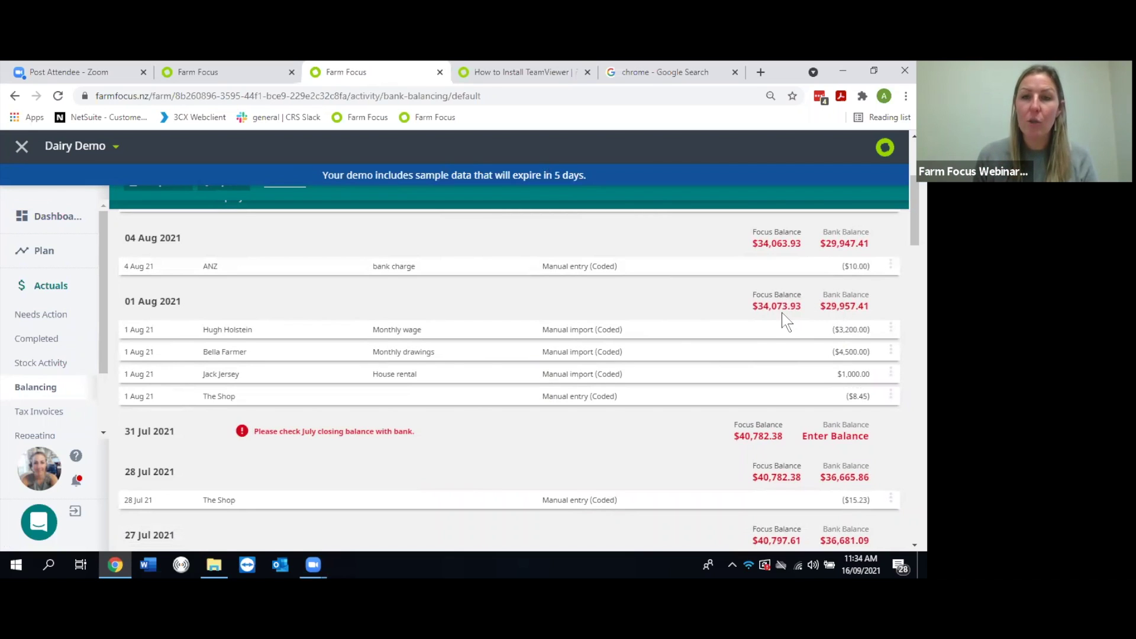
pyautogui.scroll(-3, 784, 320)
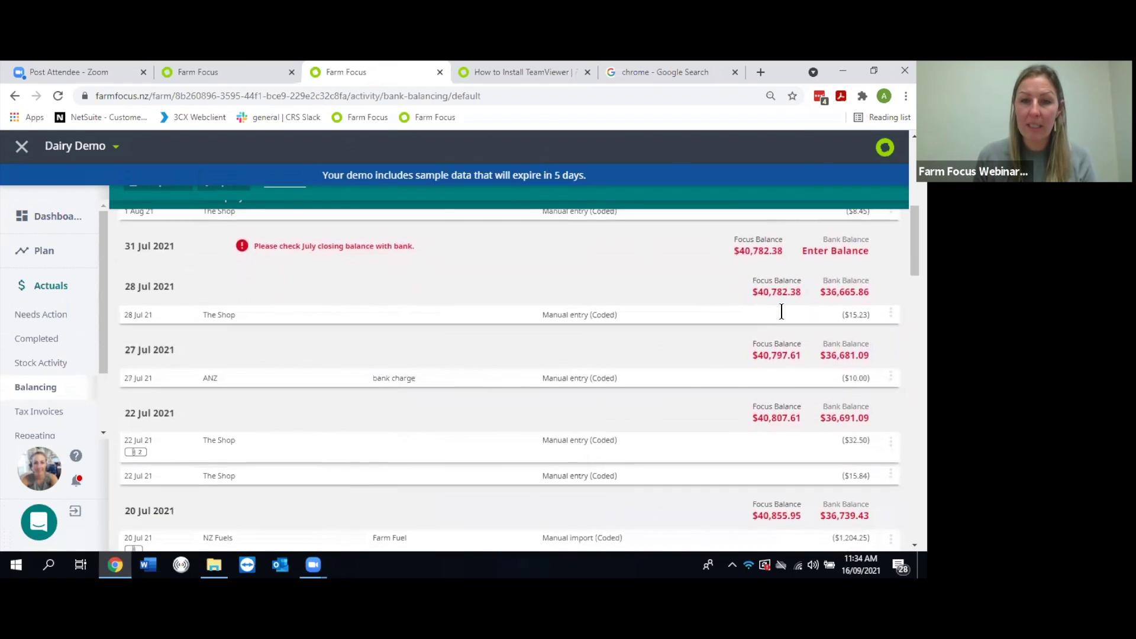
pyautogui.scroll(-5, 781, 311)
pyautogui.scroll(-1, 782, 317)
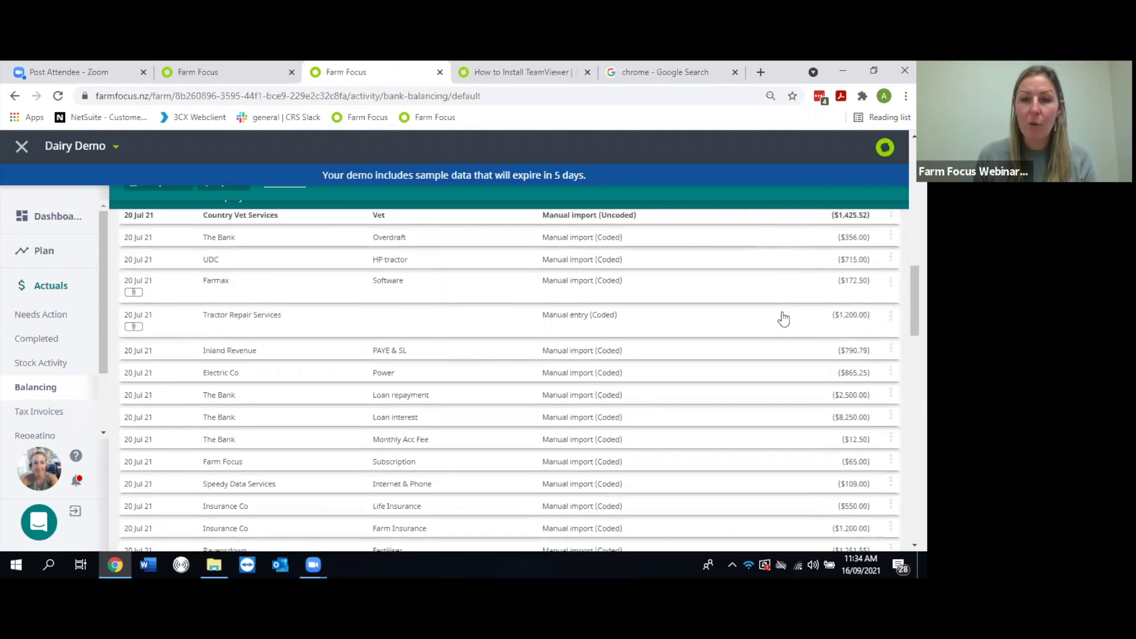
pyautogui.scroll(-6, 783, 319)
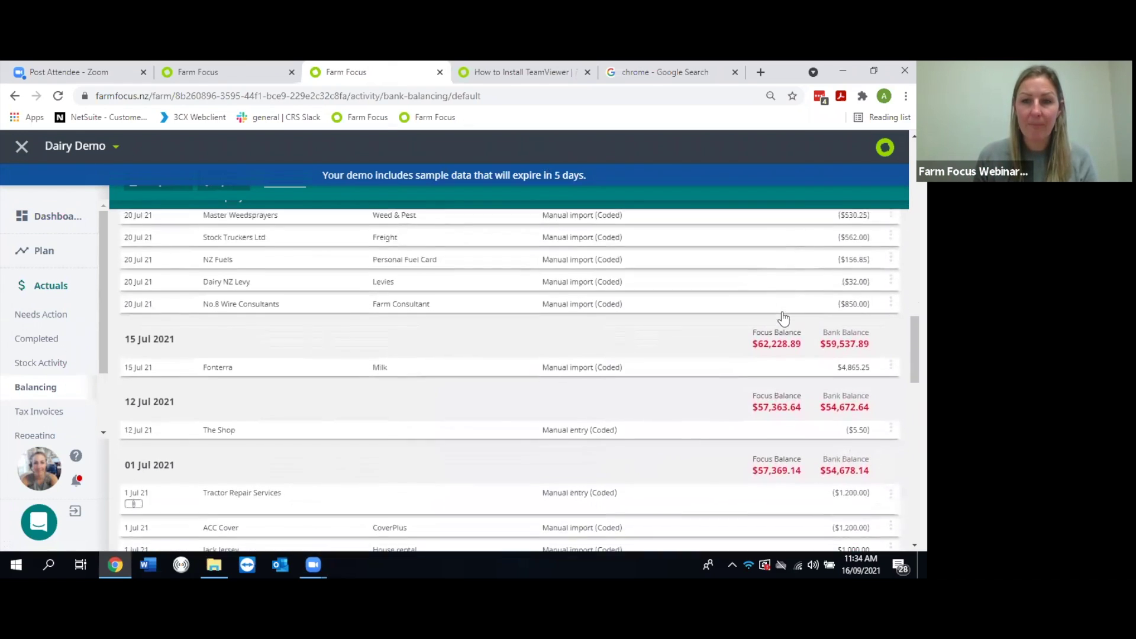
pyautogui.scroll(-4, 782, 318)
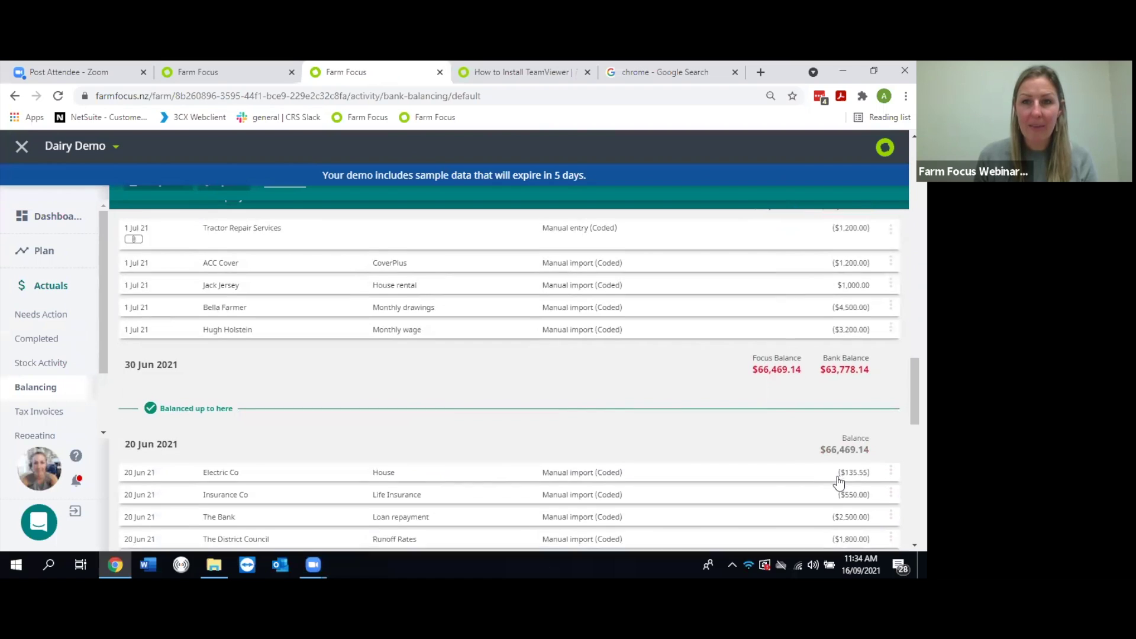
pyautogui.scroll(-2, 840, 477)
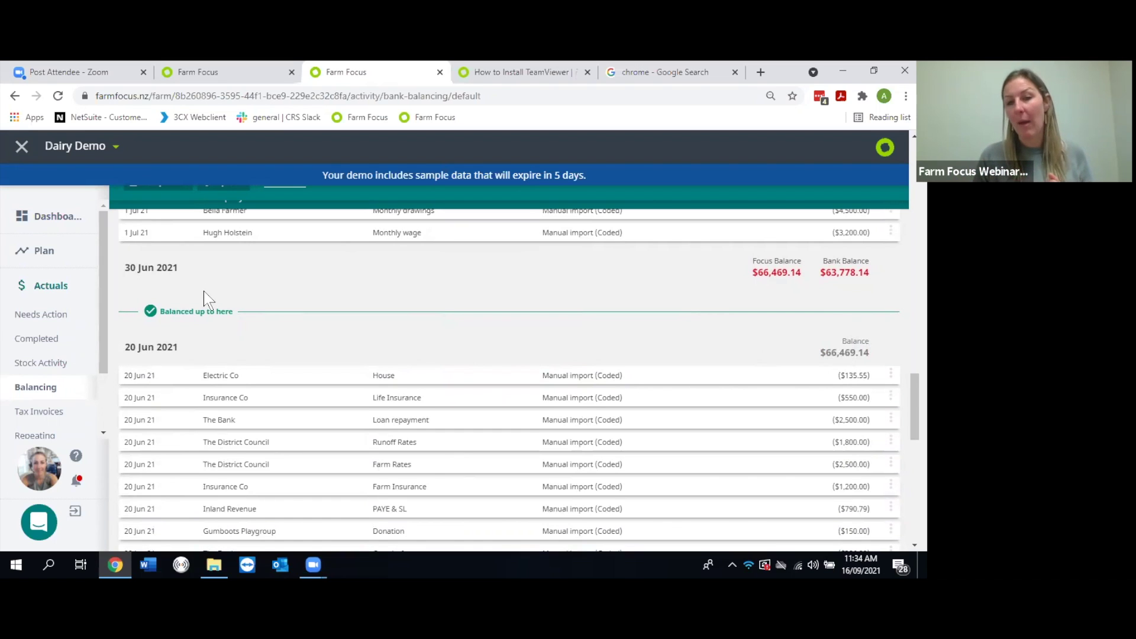
# Step: Look through the July 2021 entries of the balancing timeline for uncoded transactions, such as the Country Vet Services import
pyautogui.scroll(10, 343, 246)
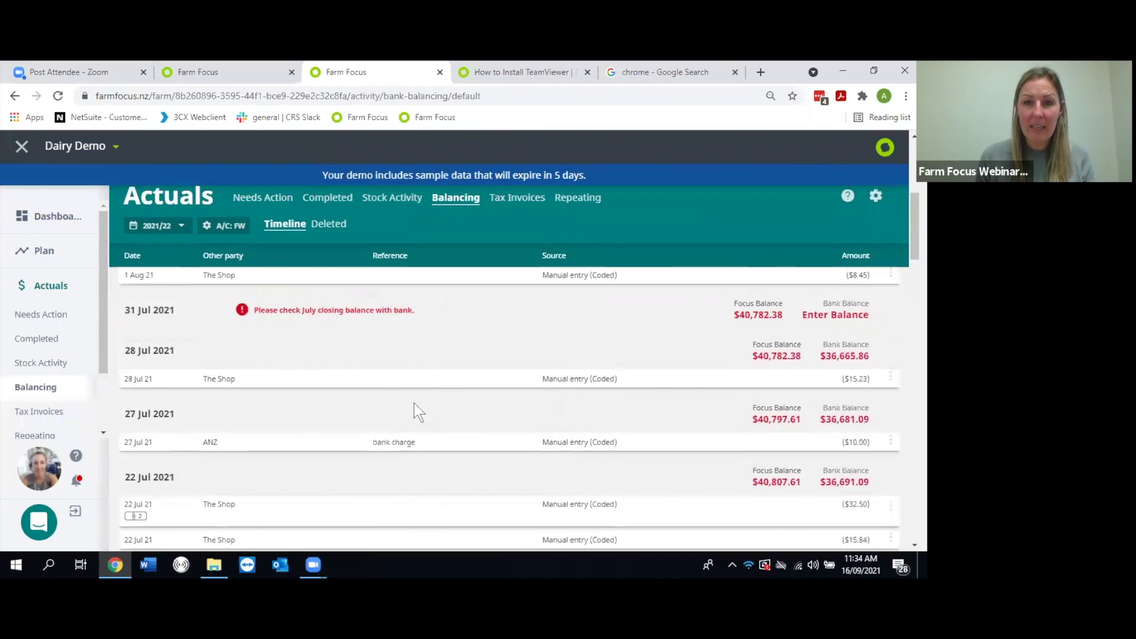
pyautogui.scroll(-5, 417, 409)
pyautogui.scroll(-3, 418, 412)
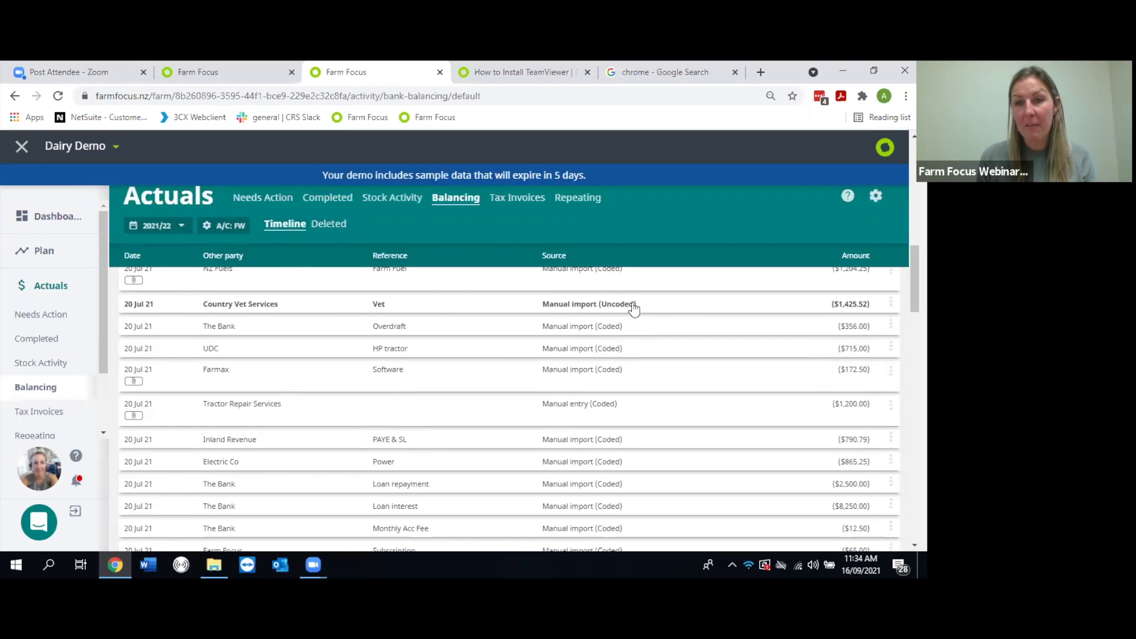
pyautogui.scroll(2, 663, 362)
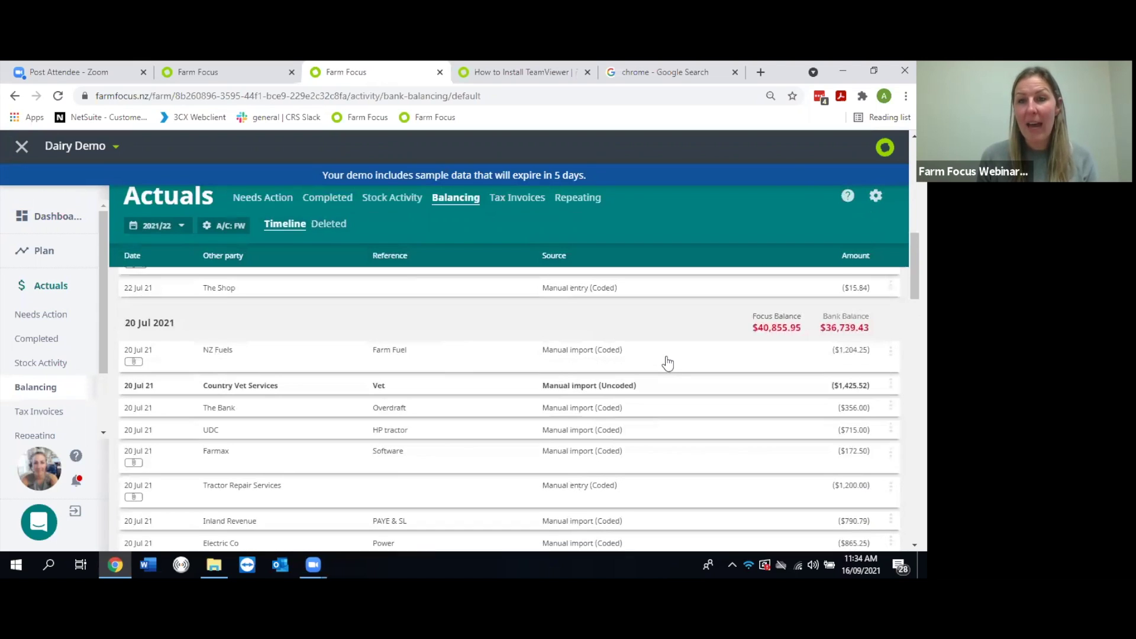
pyautogui.scroll(-2, 772, 405)
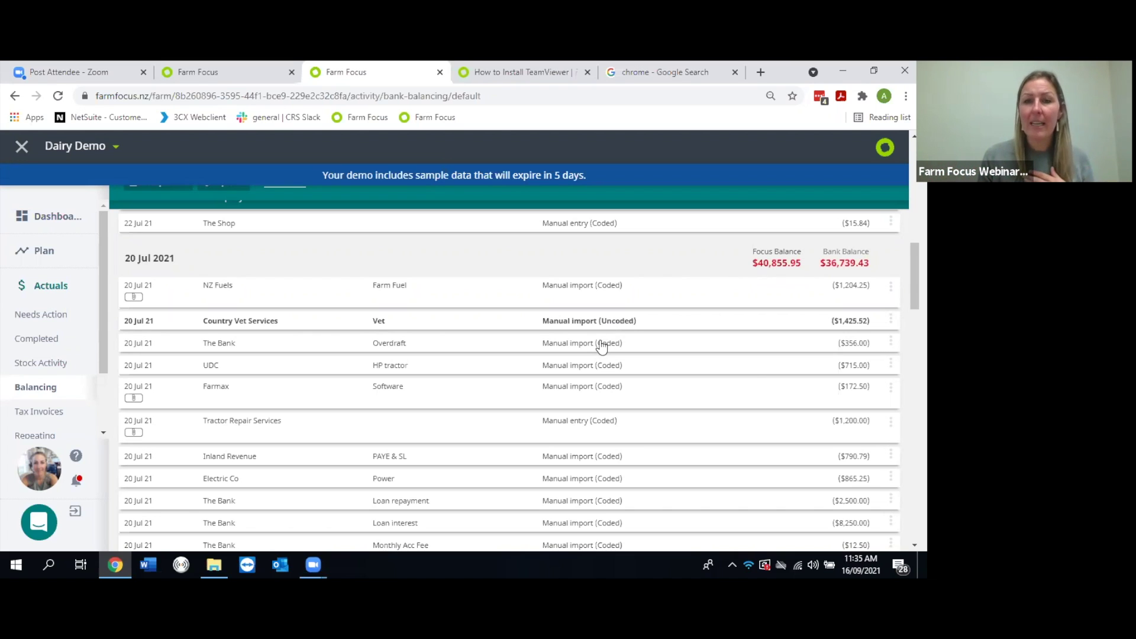
pyautogui.scroll(10, 601, 347)
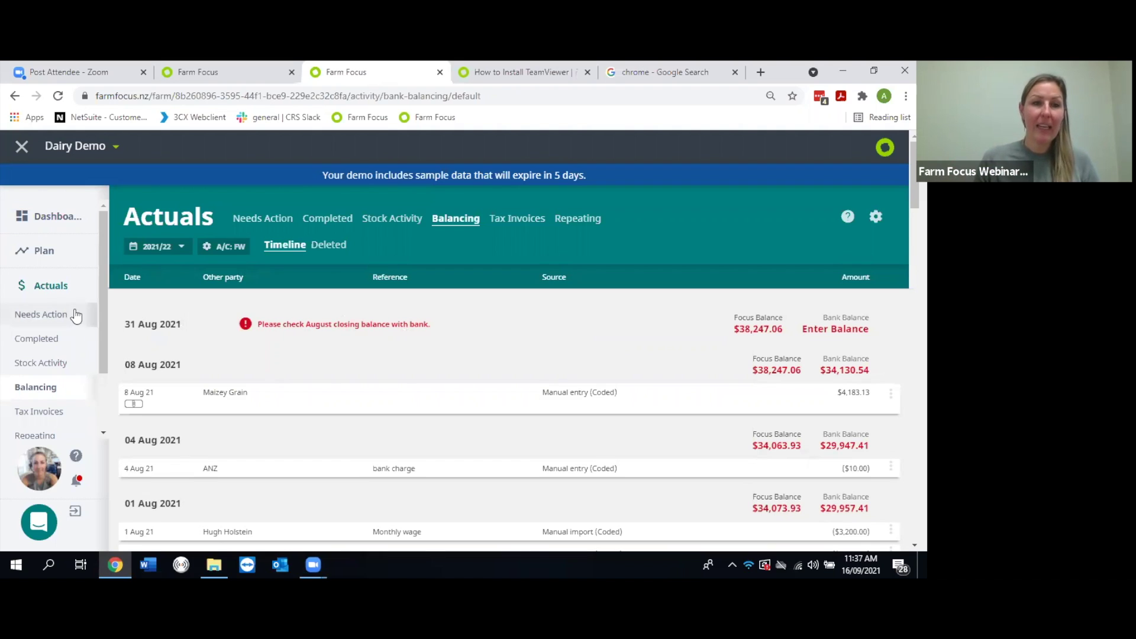
# Step: Go to the GST returns in the reports and open the final return for 01 Dec 2020 - 31 Jan 2021
pyautogui.scroll(-2, 55, 295)
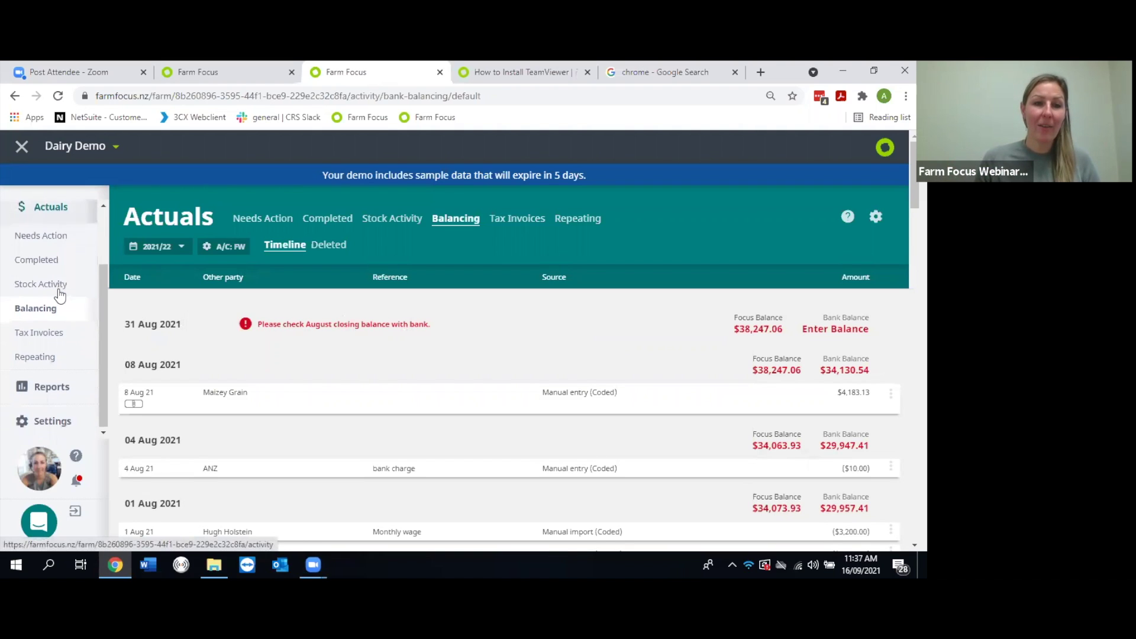
pyautogui.click(51, 386)
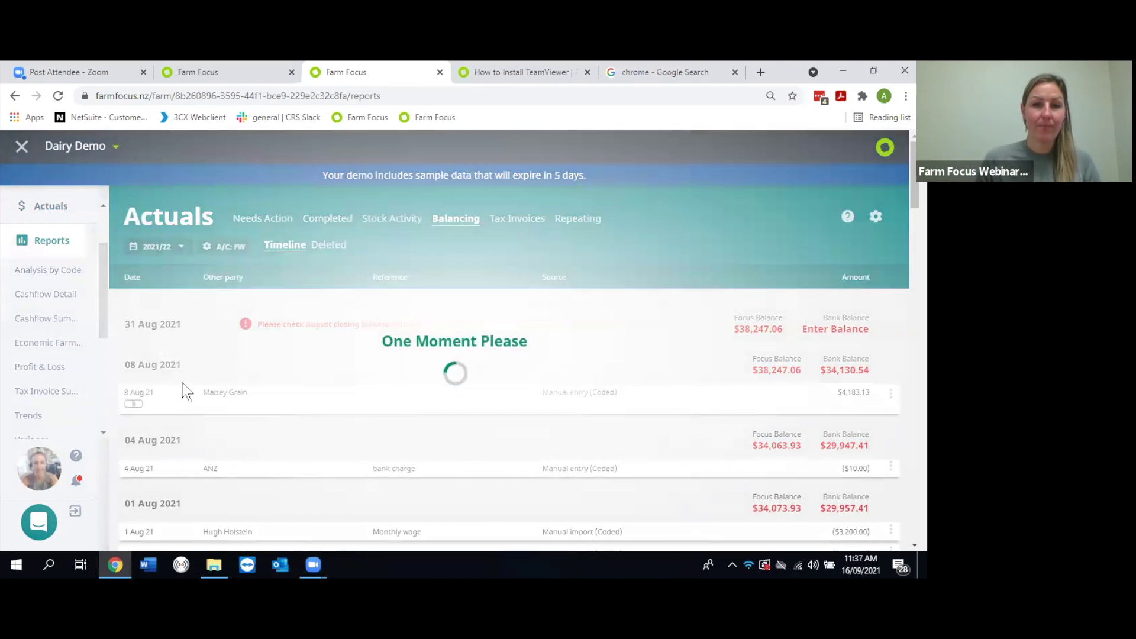
pyautogui.scroll(-1, 243, 378)
pyautogui.scroll(-5, 248, 379)
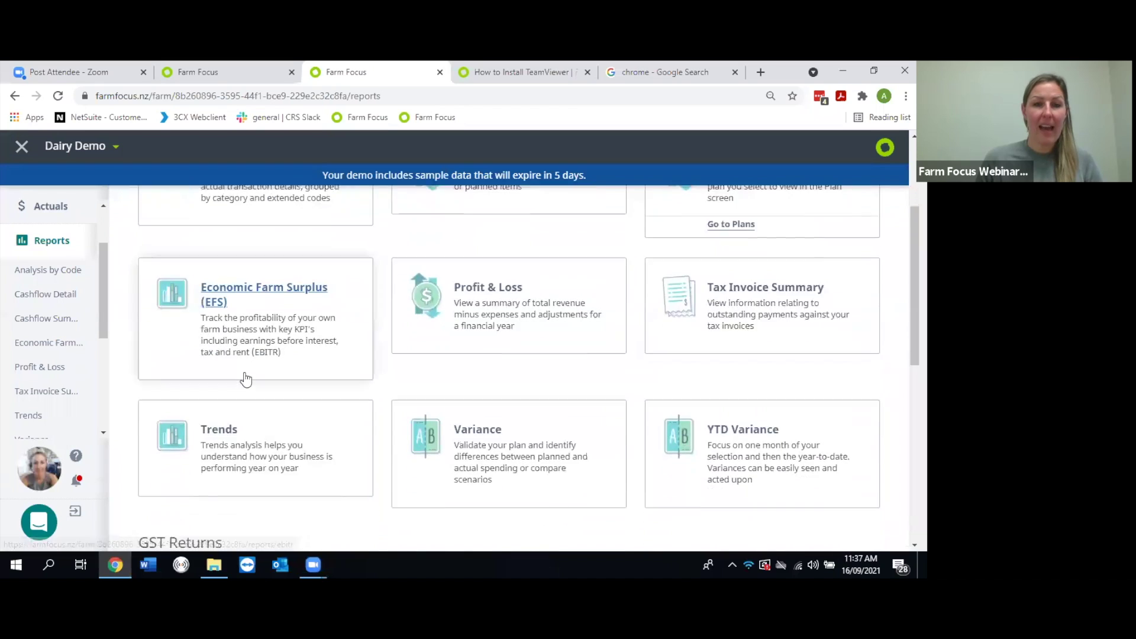
pyautogui.click(242, 458)
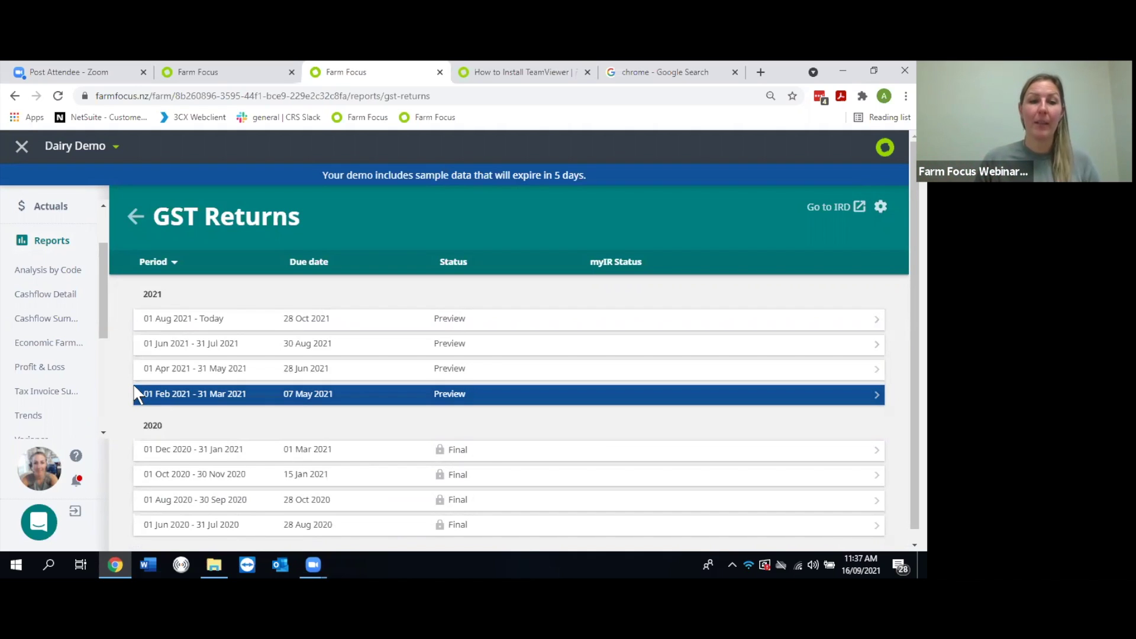
pyautogui.click(390, 458)
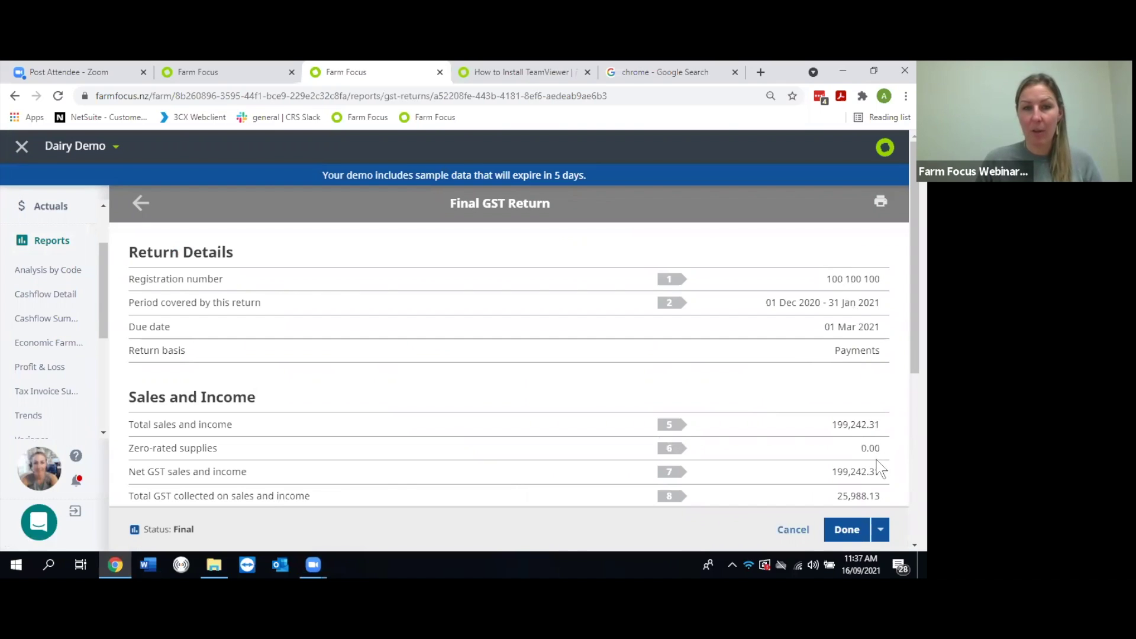
# Step: Review the sales, purchases and GST payment sections of the final GST return and expand its coded lines
pyautogui.scroll(-3, 876, 471)
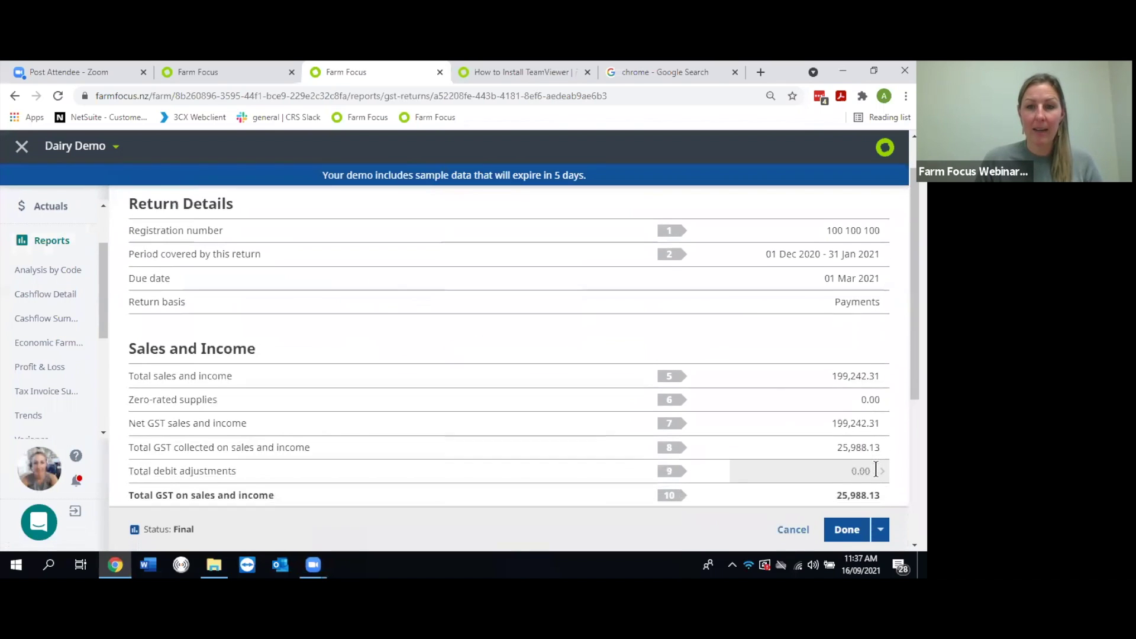
pyautogui.scroll(-4, 884, 484)
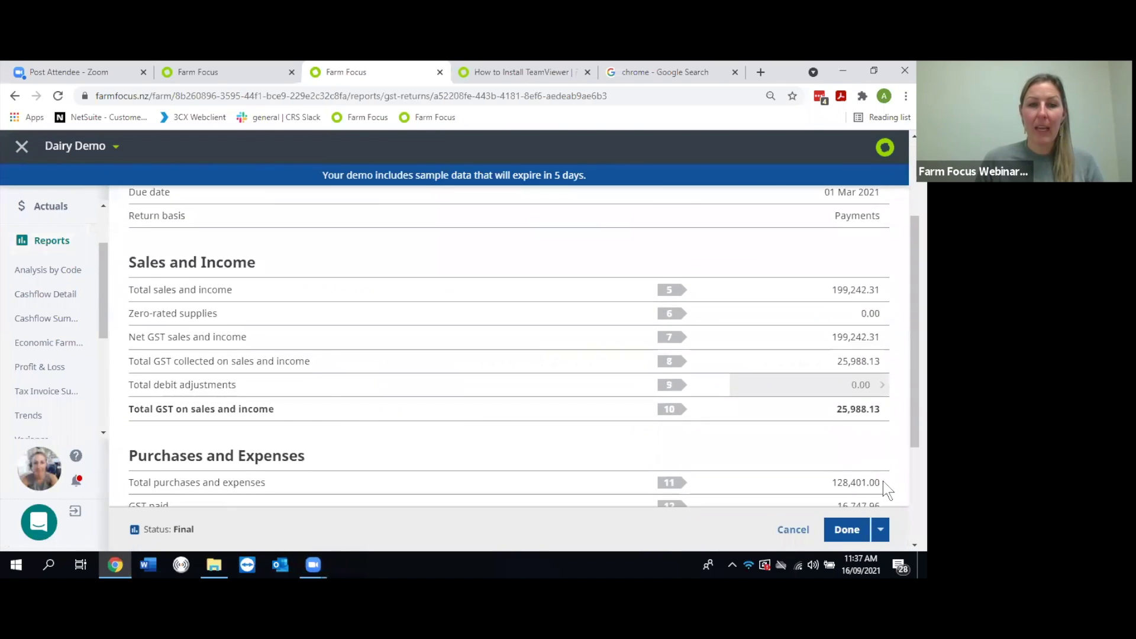
pyautogui.scroll(-1, 882, 481)
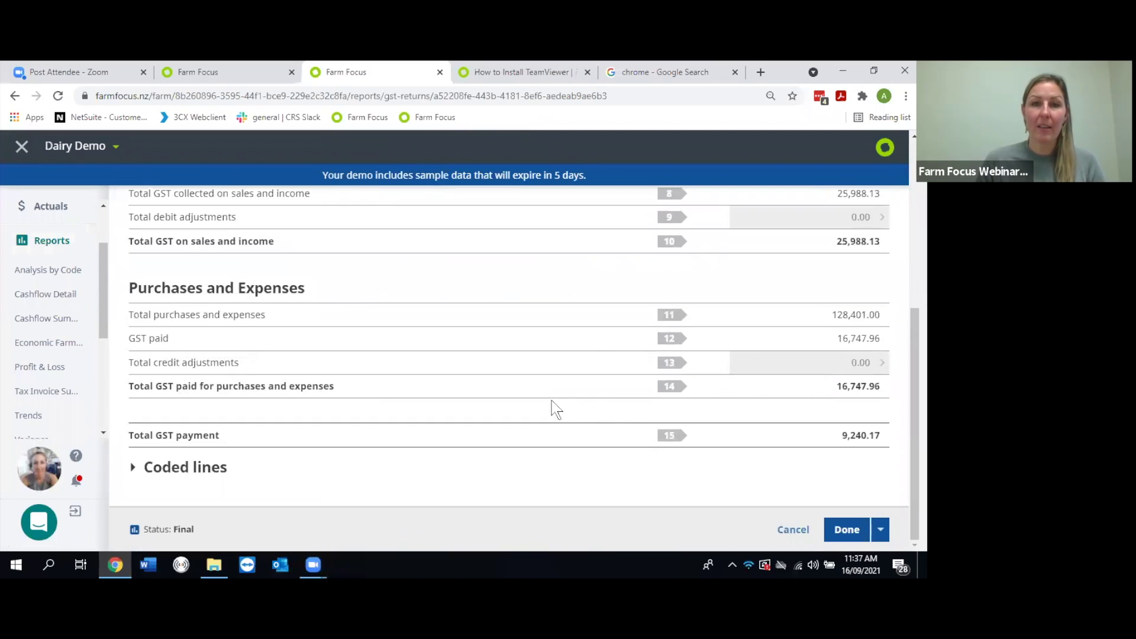
pyautogui.click(132, 470)
pyautogui.scroll(-3, 367, 471)
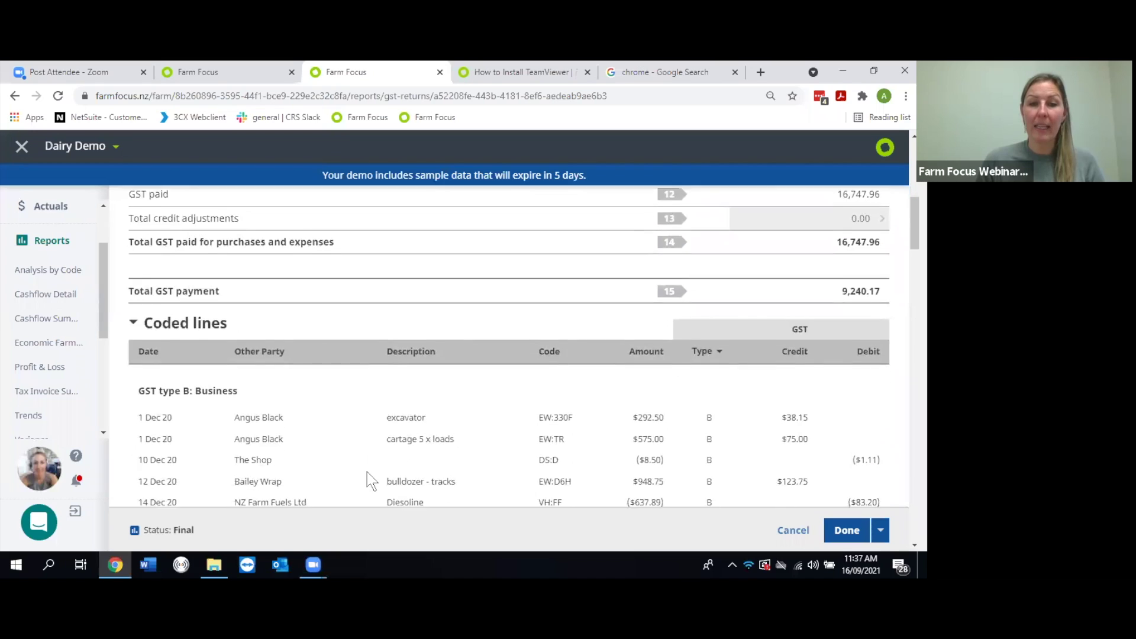
pyautogui.scroll(-2, 367, 471)
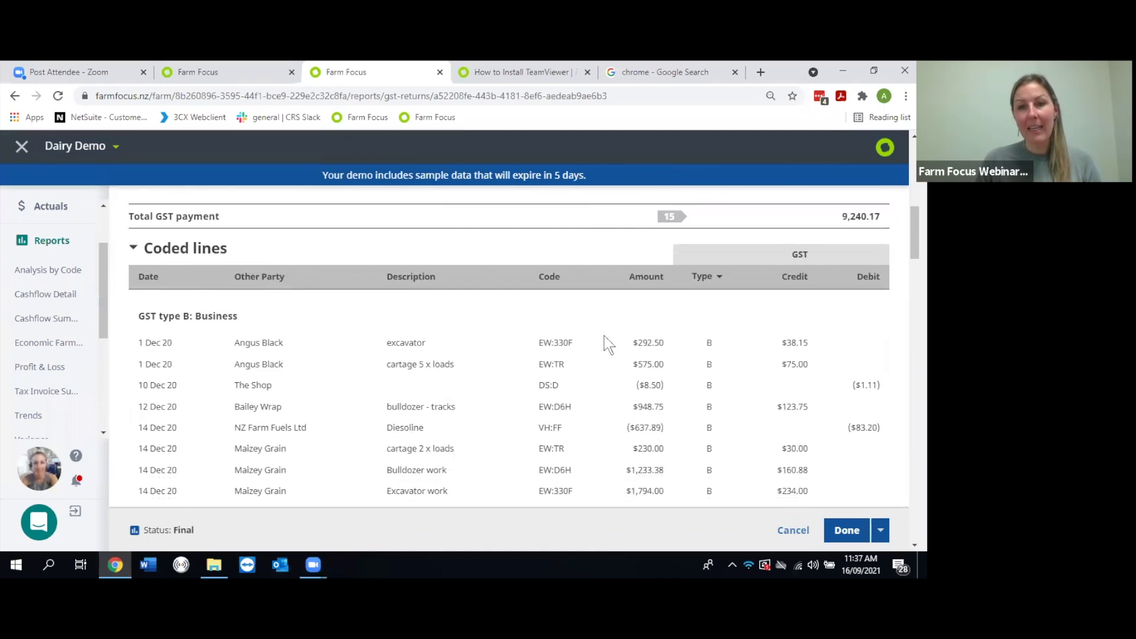
# Step: Sort the GST return's coded lines by other party and by code, and review the entries against the return
pyautogui.click(265, 283)
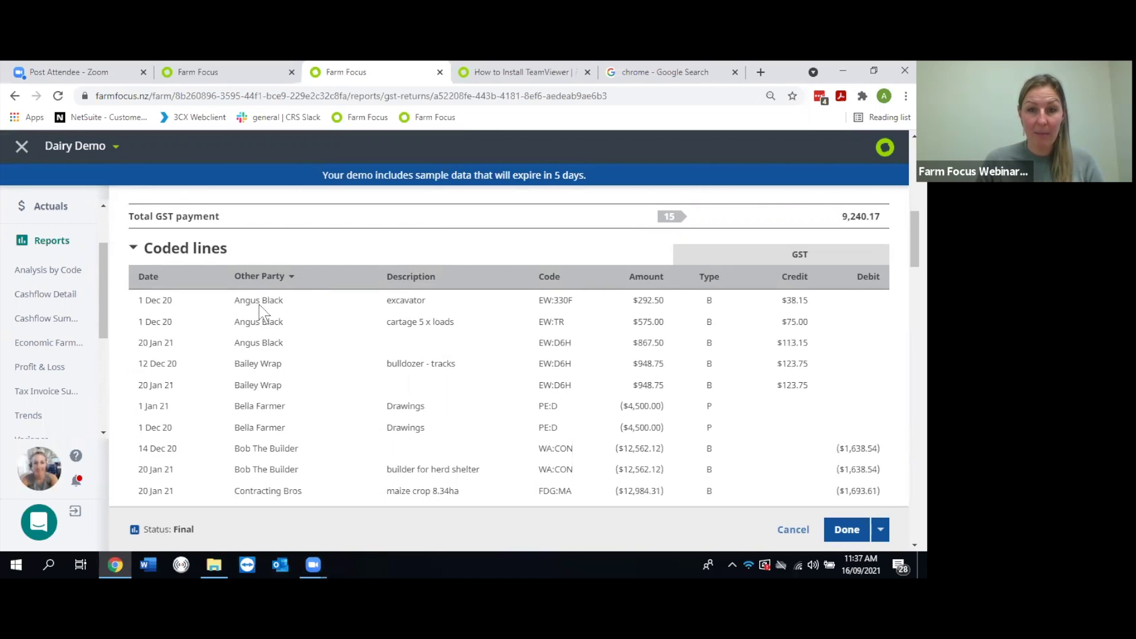
pyautogui.scroll(-3, 248, 390)
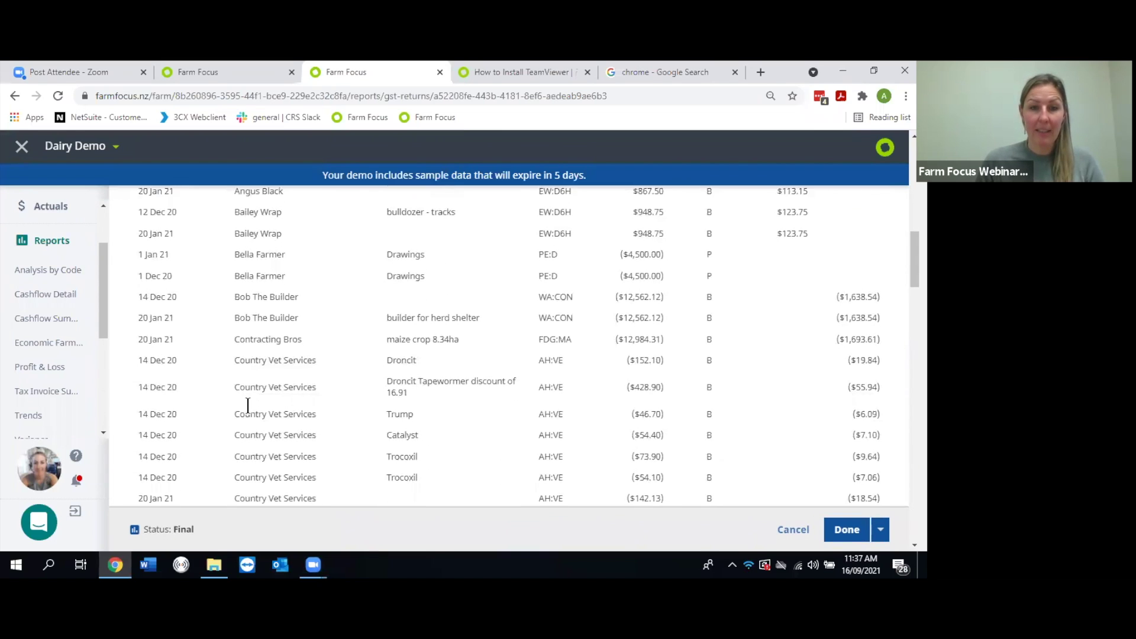
pyautogui.scroll(5, 248, 413)
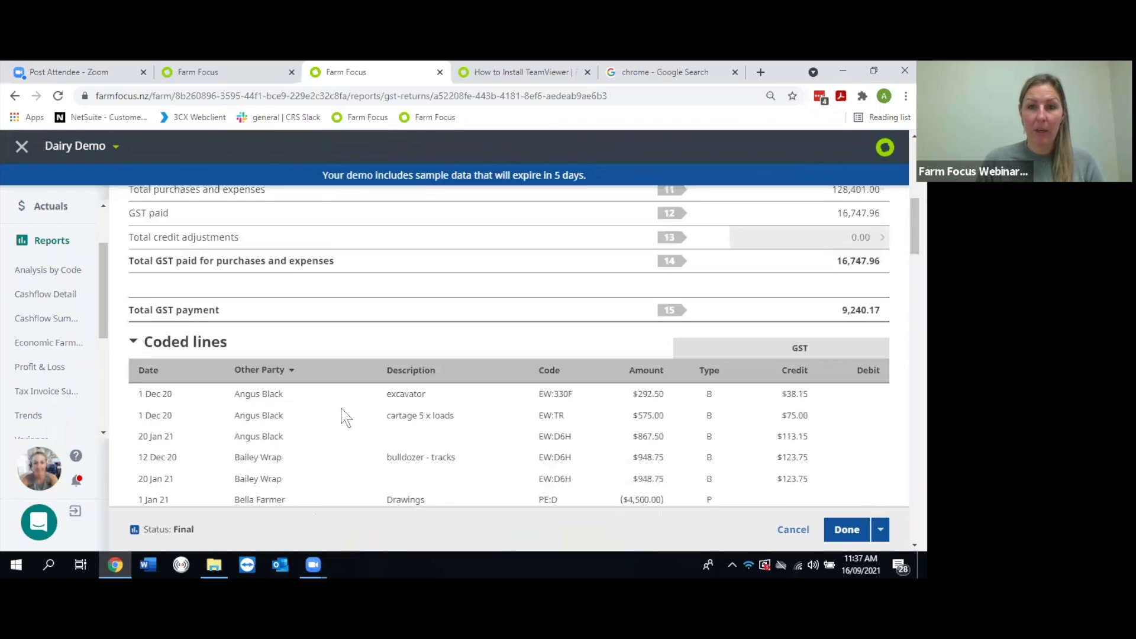
pyautogui.click(550, 380)
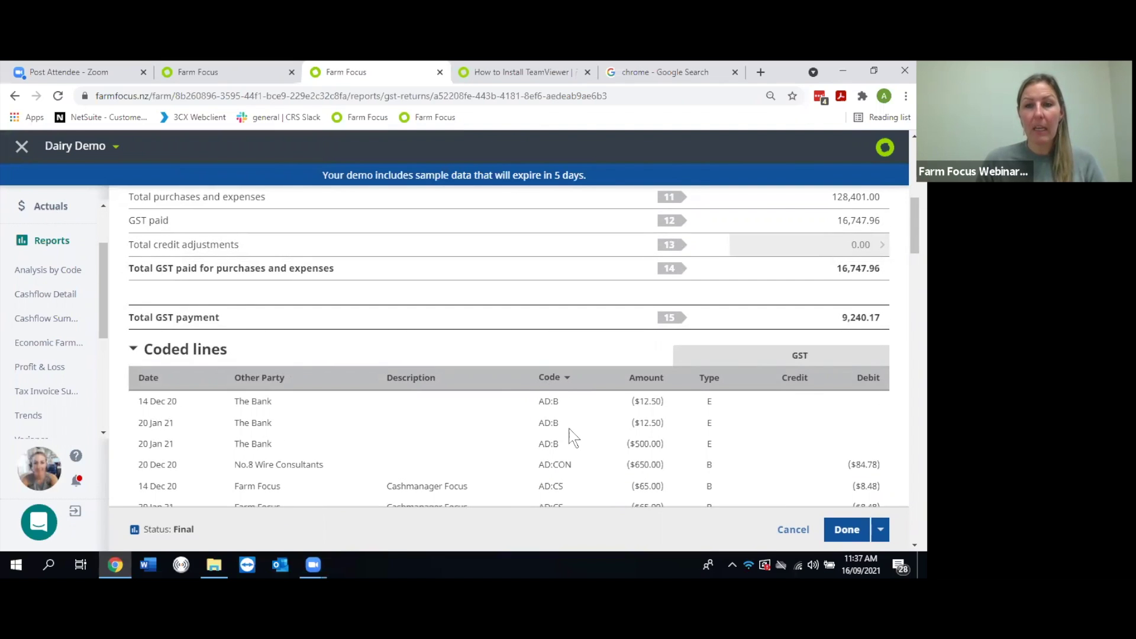
pyautogui.scroll(1, 572, 437)
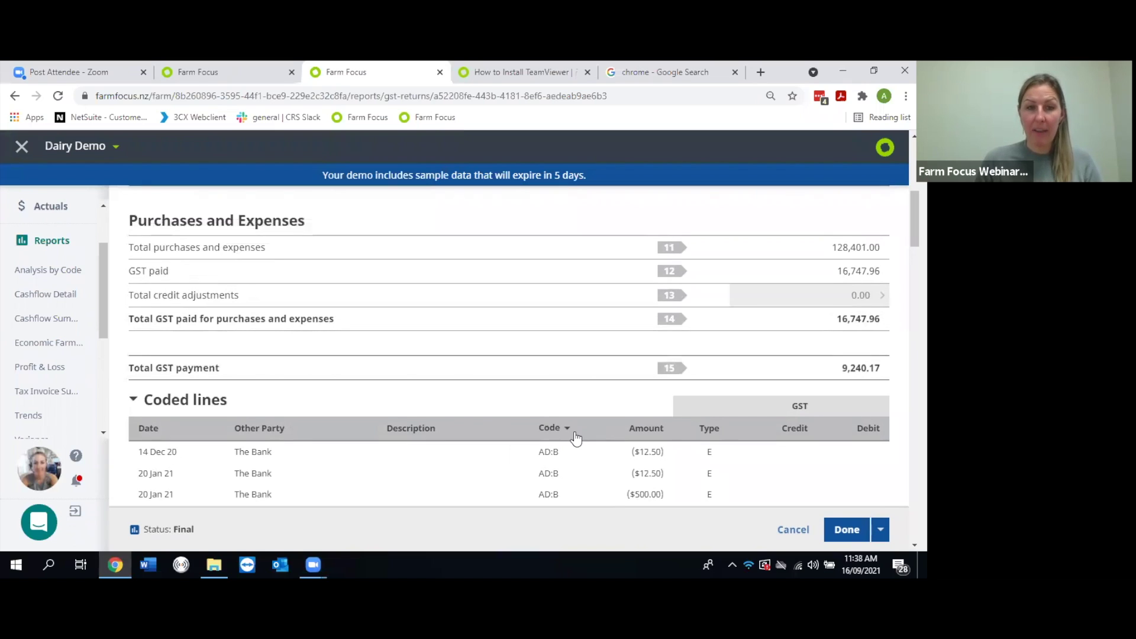
pyautogui.scroll(1, 577, 437)
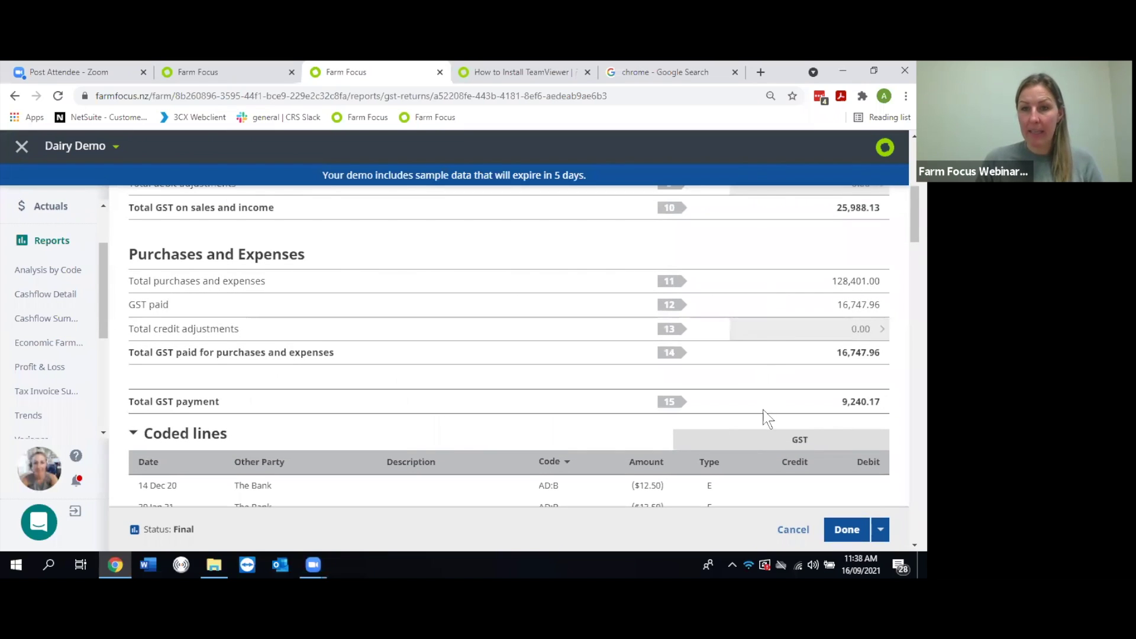
pyautogui.scroll(1, 763, 426)
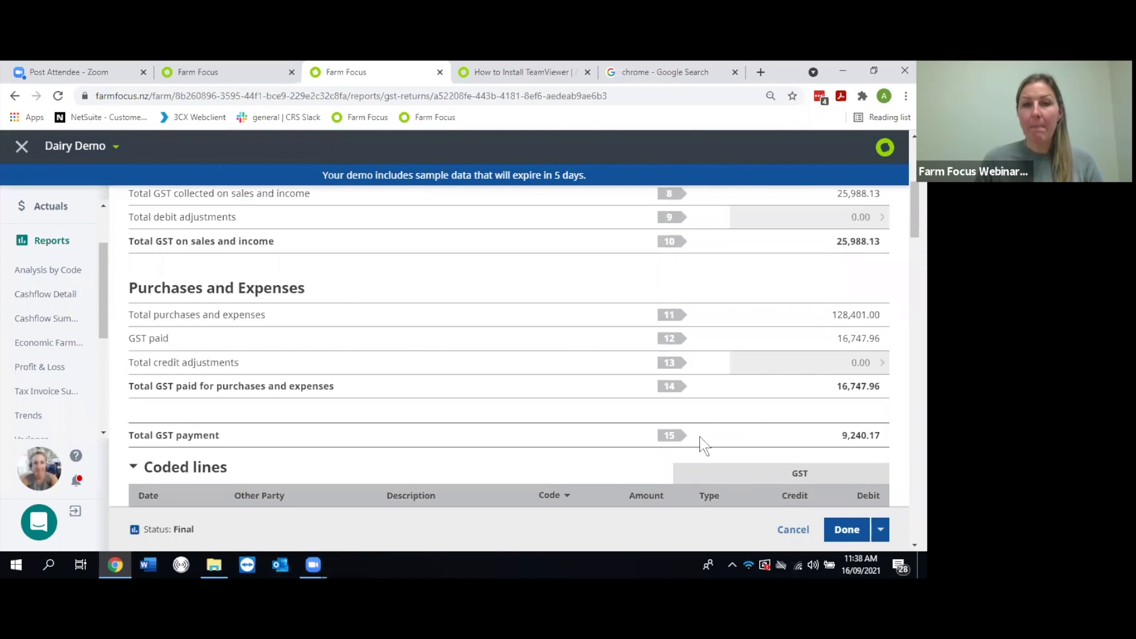
# Step: View the Revert to Preview and File with IR options available for the final GST return
pyautogui.click(881, 530)
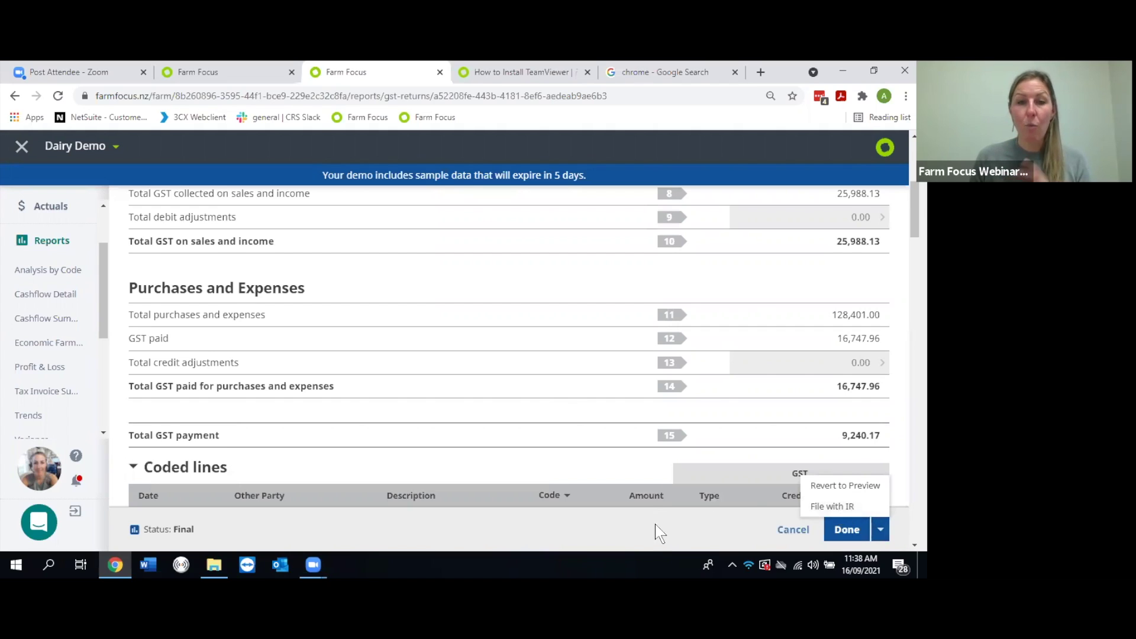
pyautogui.click(880, 532)
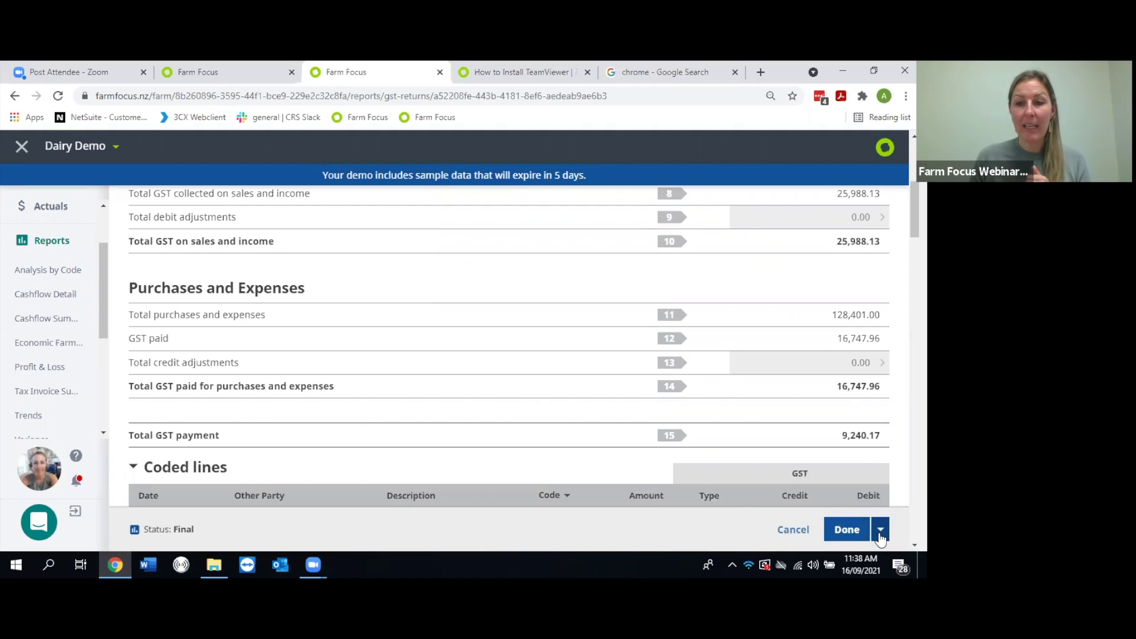
pyautogui.click(881, 535)
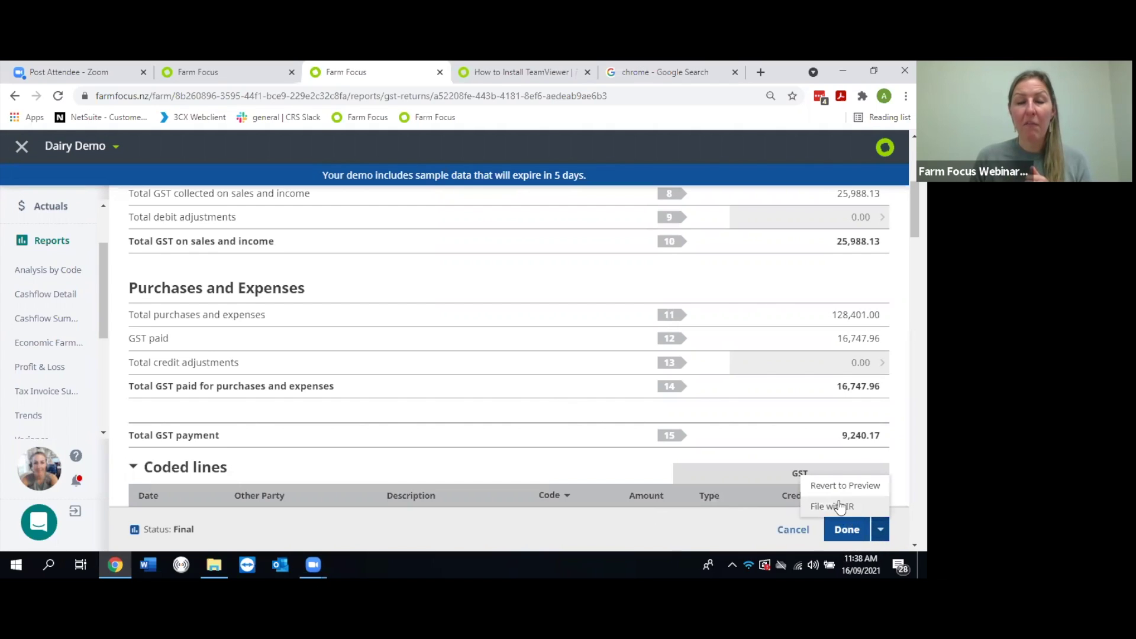
pyautogui.click(684, 523)
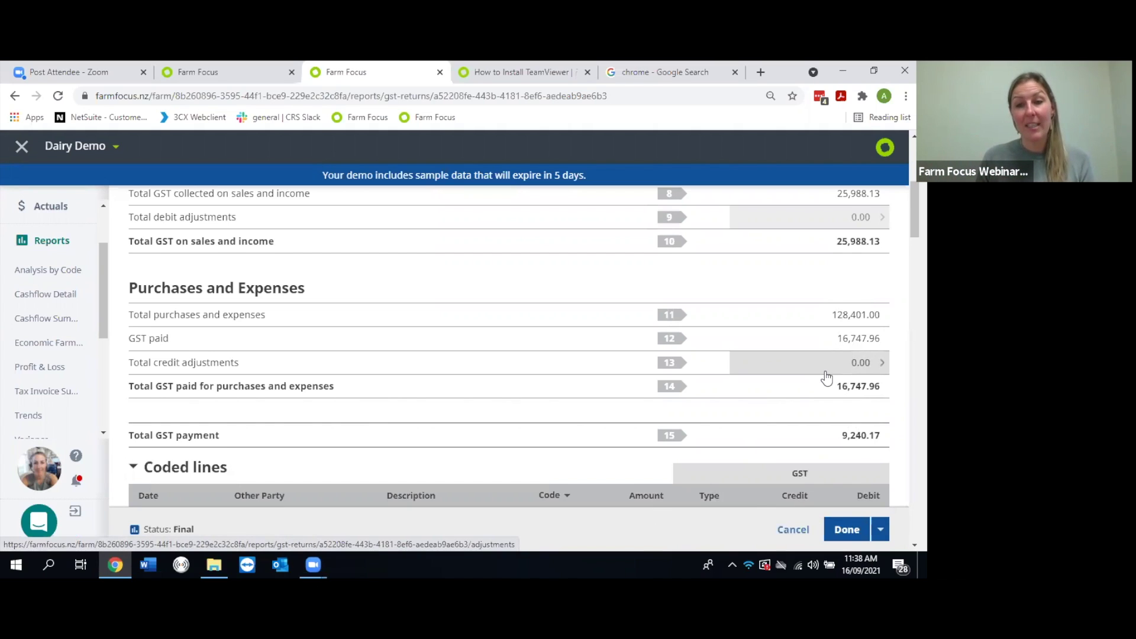
pyautogui.click(881, 529)
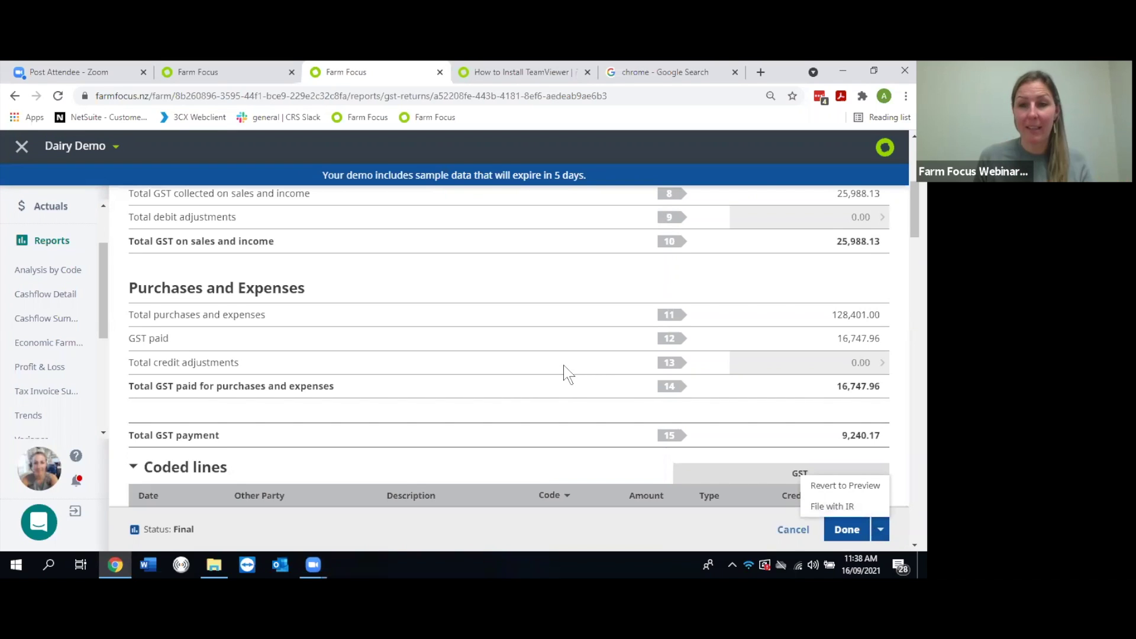
pyautogui.scroll(1, 563, 373)
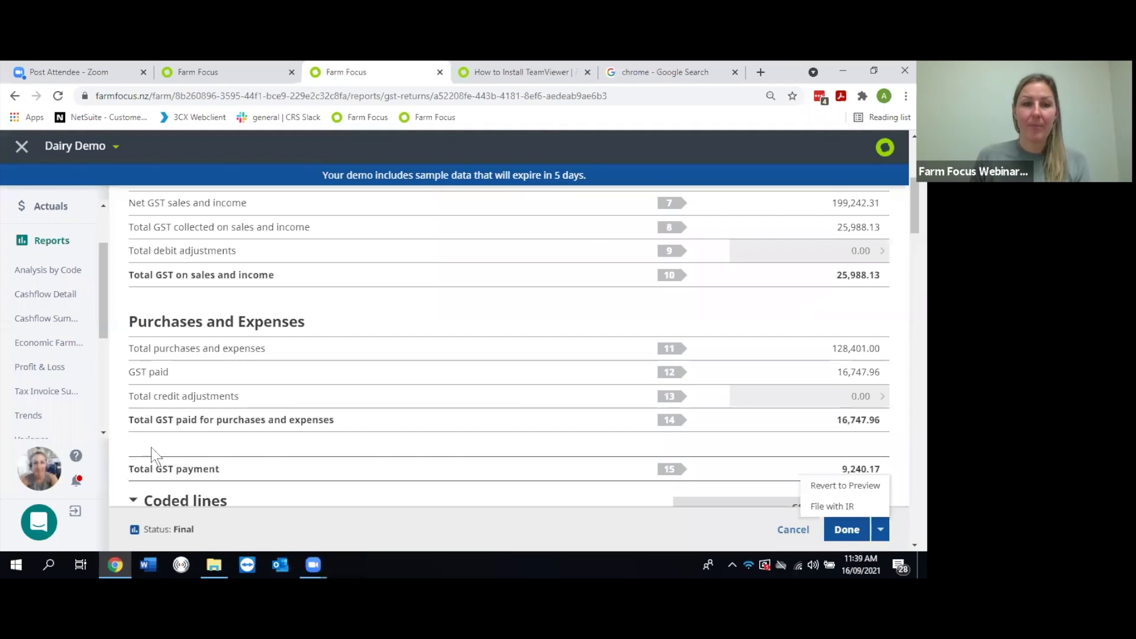
# Step: Open the preview GST return for 01 Feb 2021 - 31 Mar 2021 and show its options for saving as final and filing
pyautogui.scroll(-4, 67, 366)
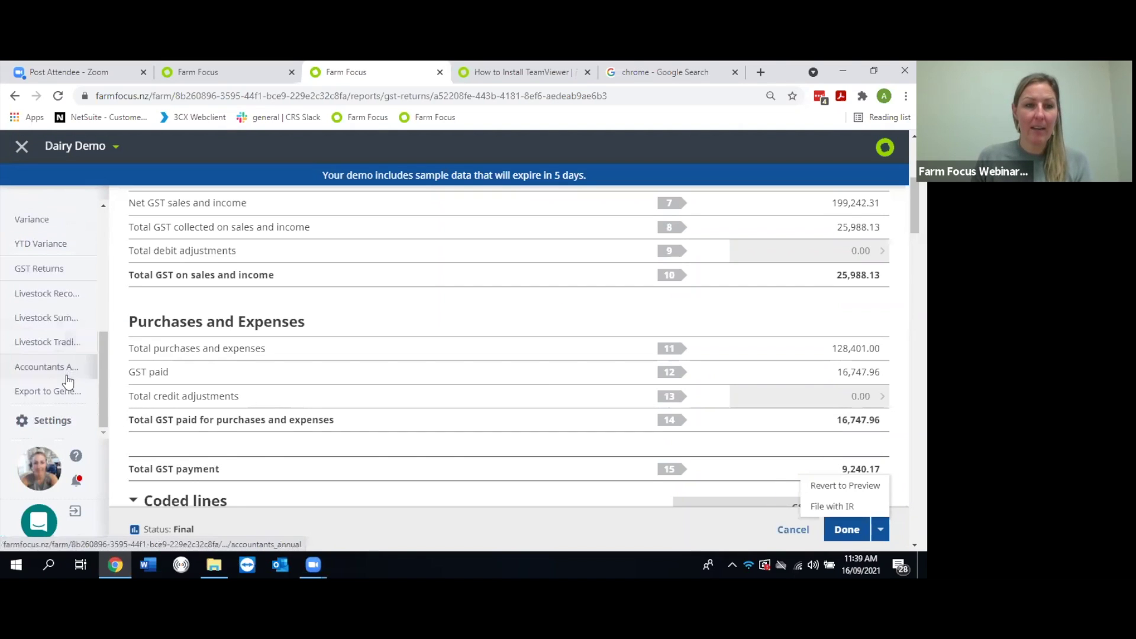
pyautogui.click(59, 270)
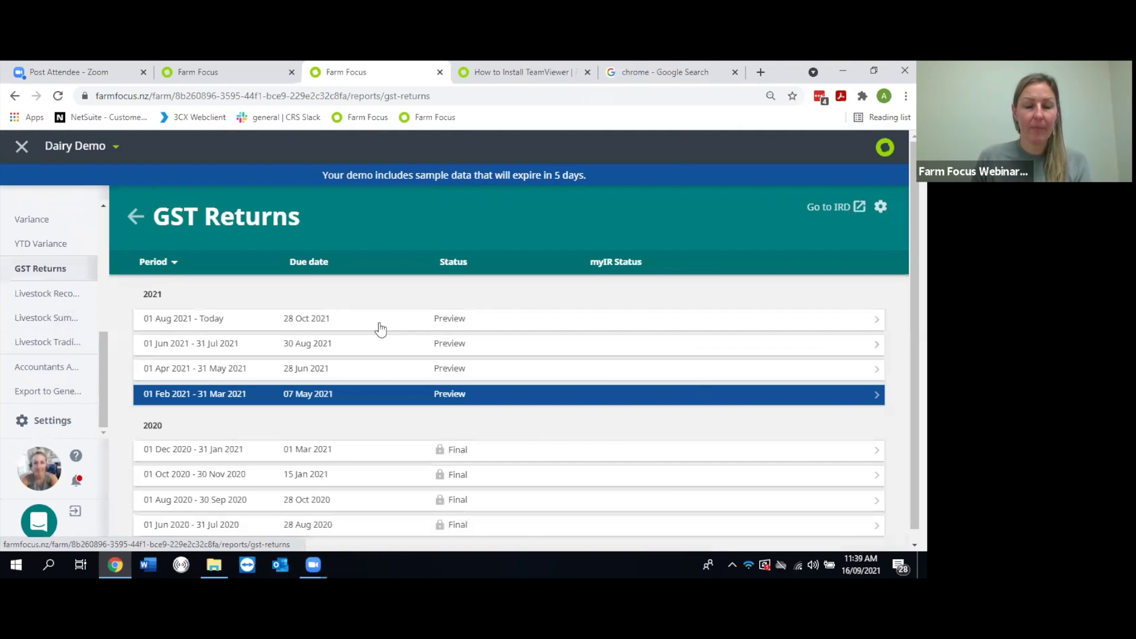
pyautogui.click(330, 395)
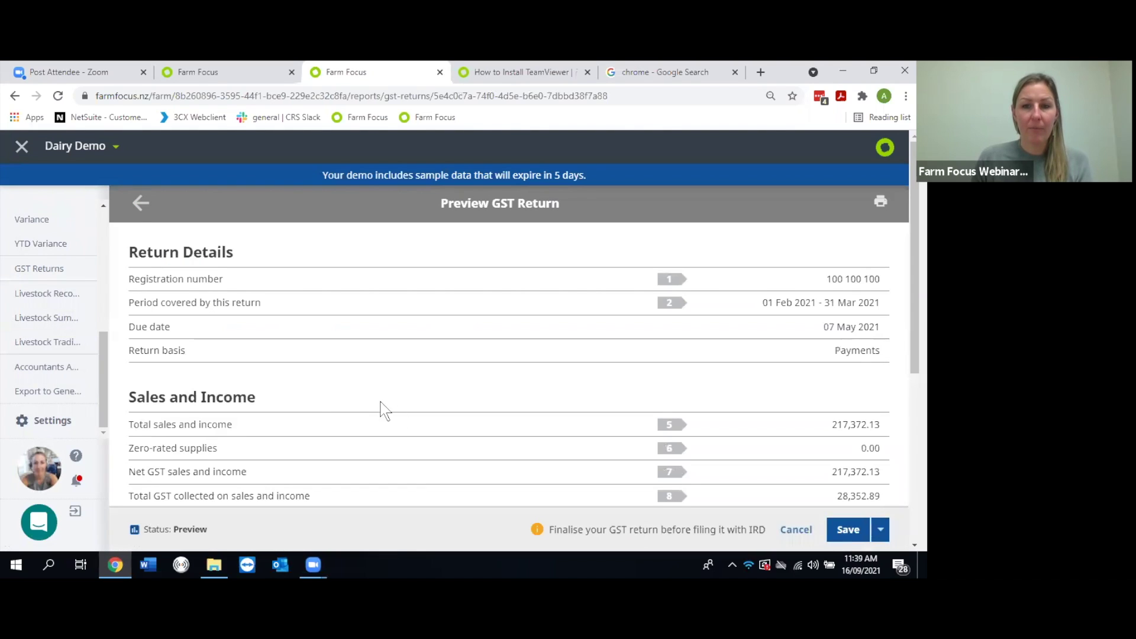
pyautogui.click(882, 534)
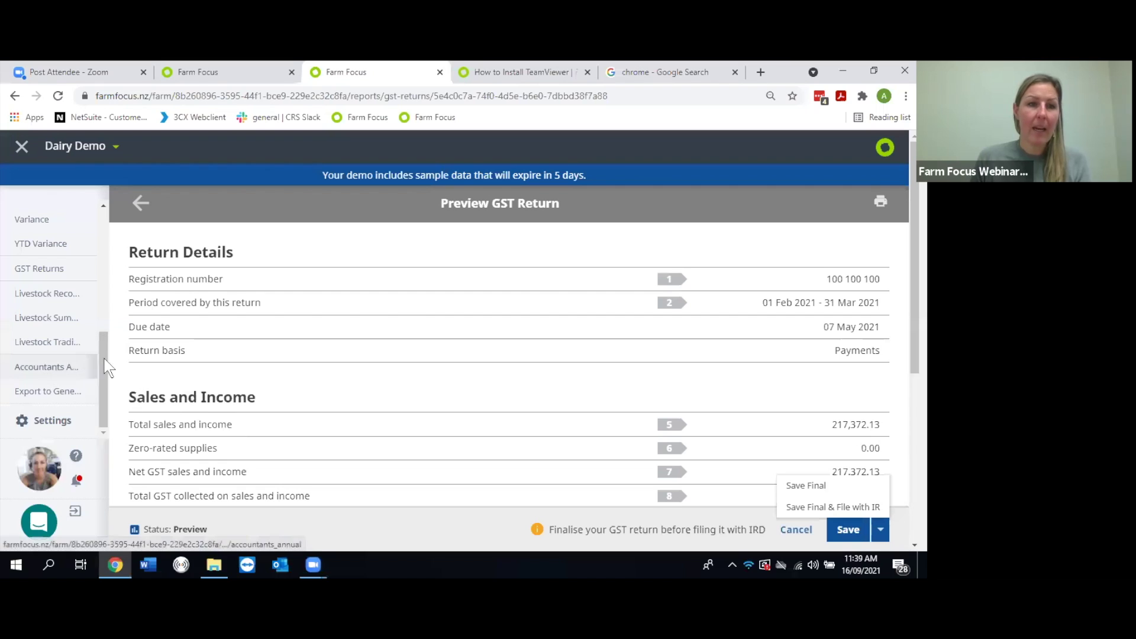
# Step: Go to the Reports overview, view the support messenger's message and article search options, and close it
pyautogui.scroll(5, 106, 367)
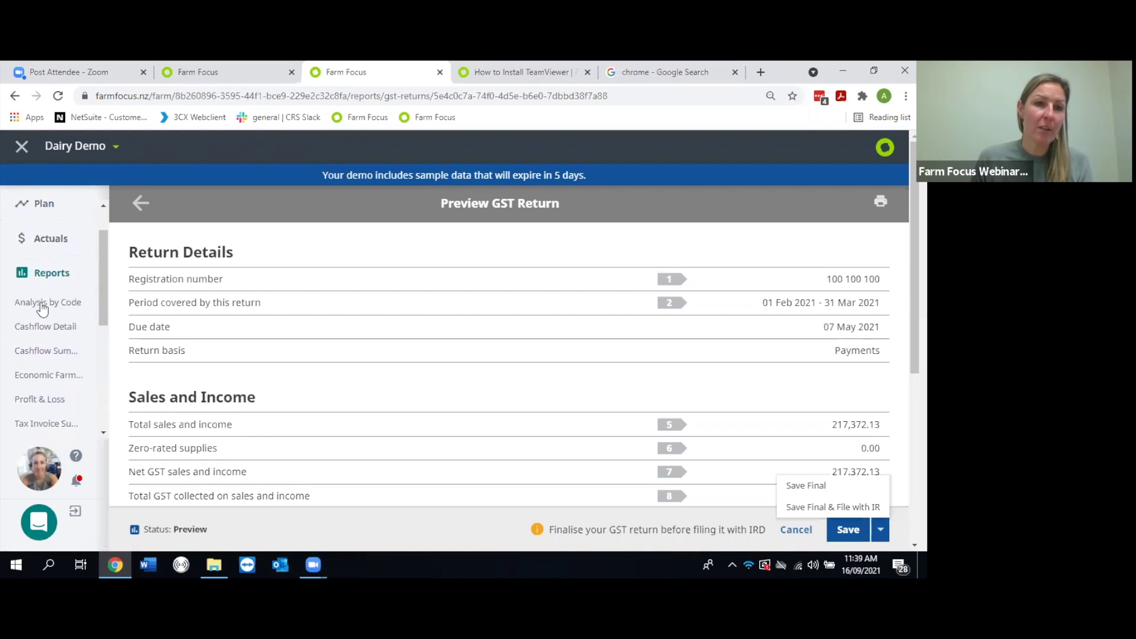
pyautogui.click(42, 280)
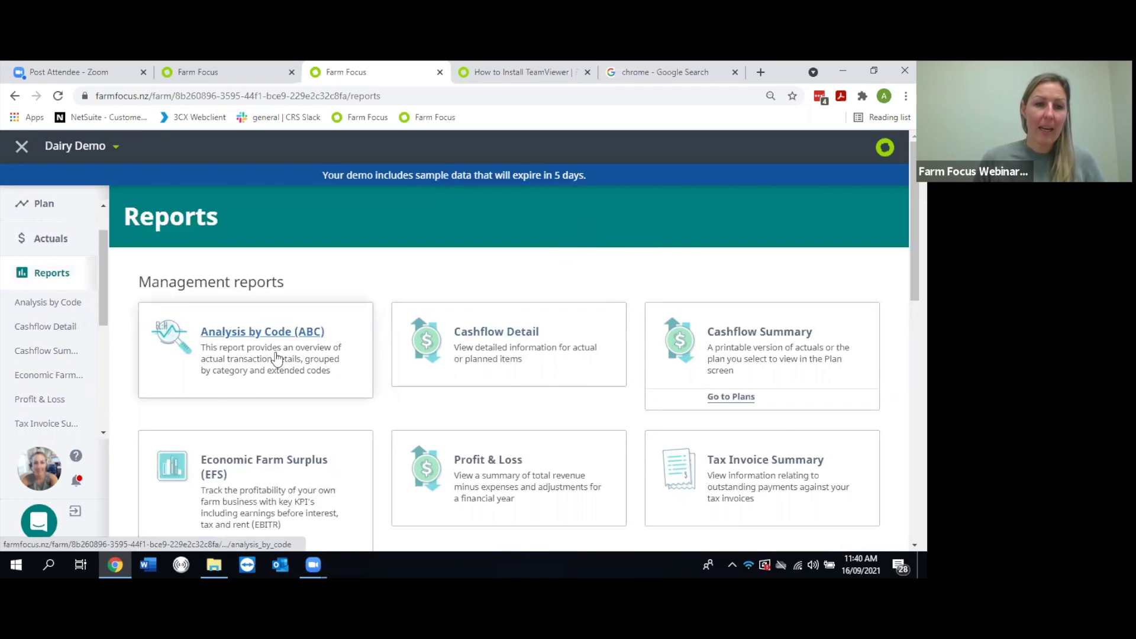
pyautogui.click(39, 522)
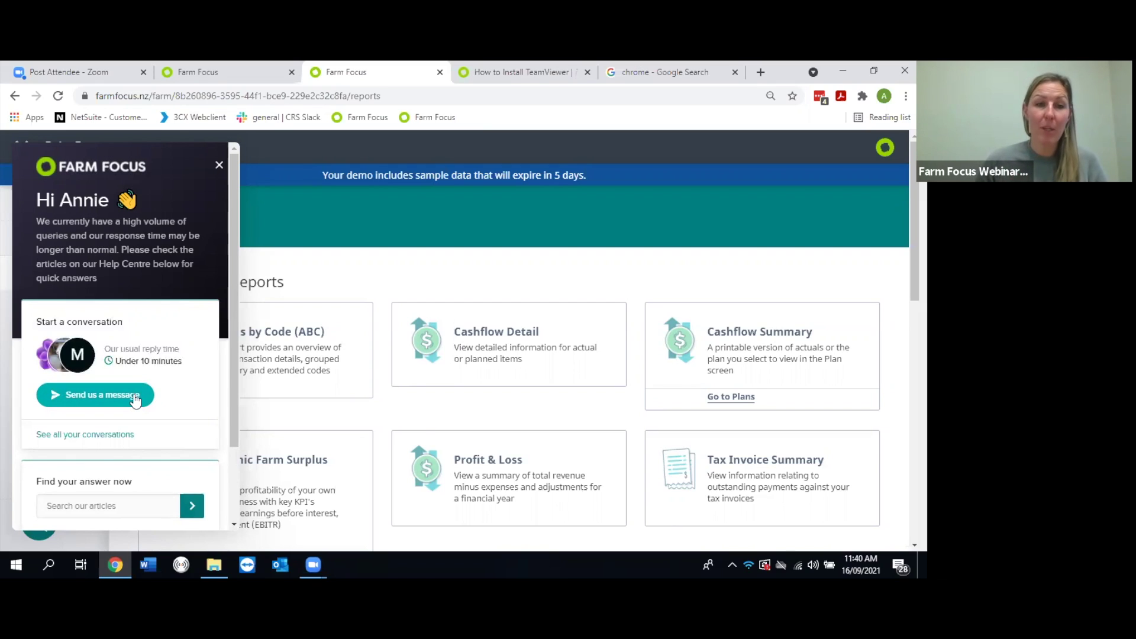
pyautogui.click(219, 165)
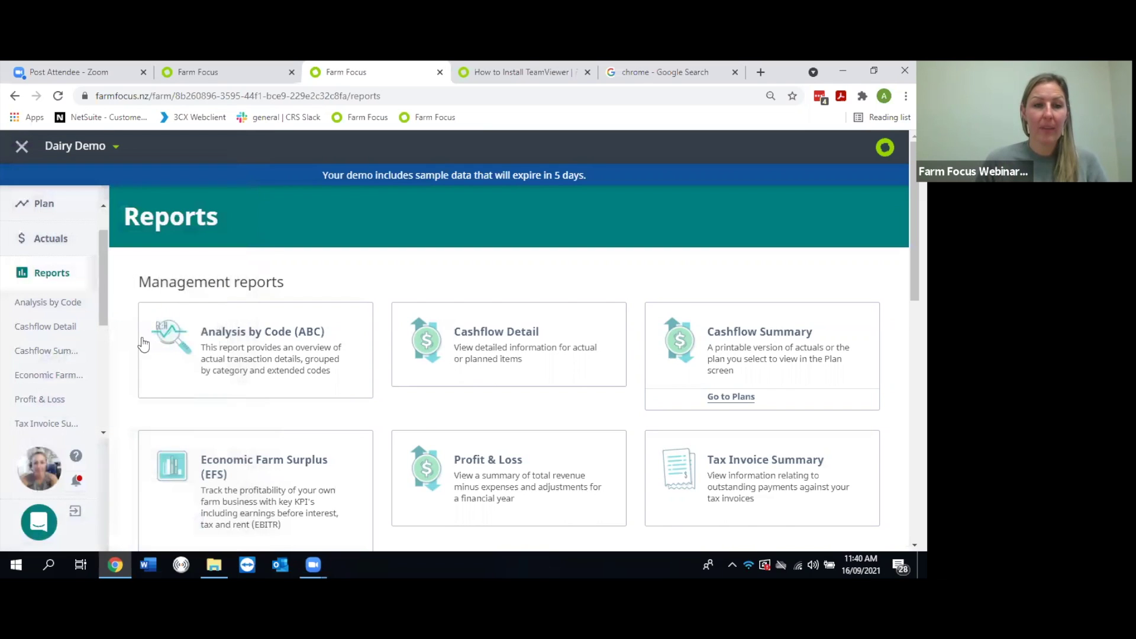
pyautogui.click(40, 518)
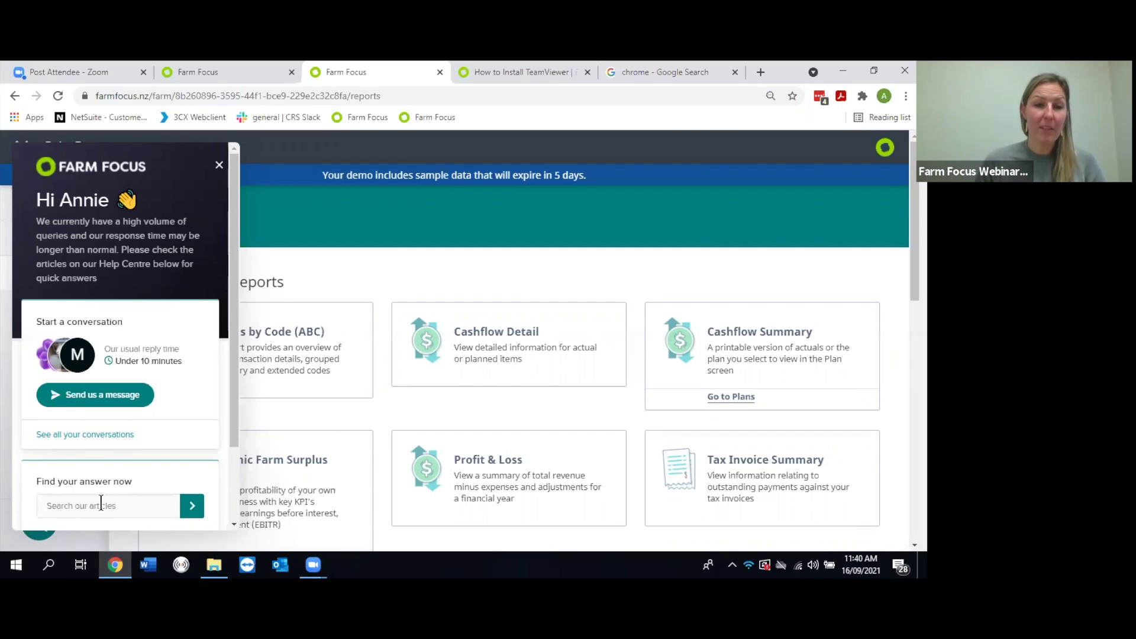
pyautogui.click(219, 165)
# Step: Open the Help Centre and look through the Seminar Series (Online recording) article in the Online Training Recordings collection
pyautogui.moveTo(76, 461)
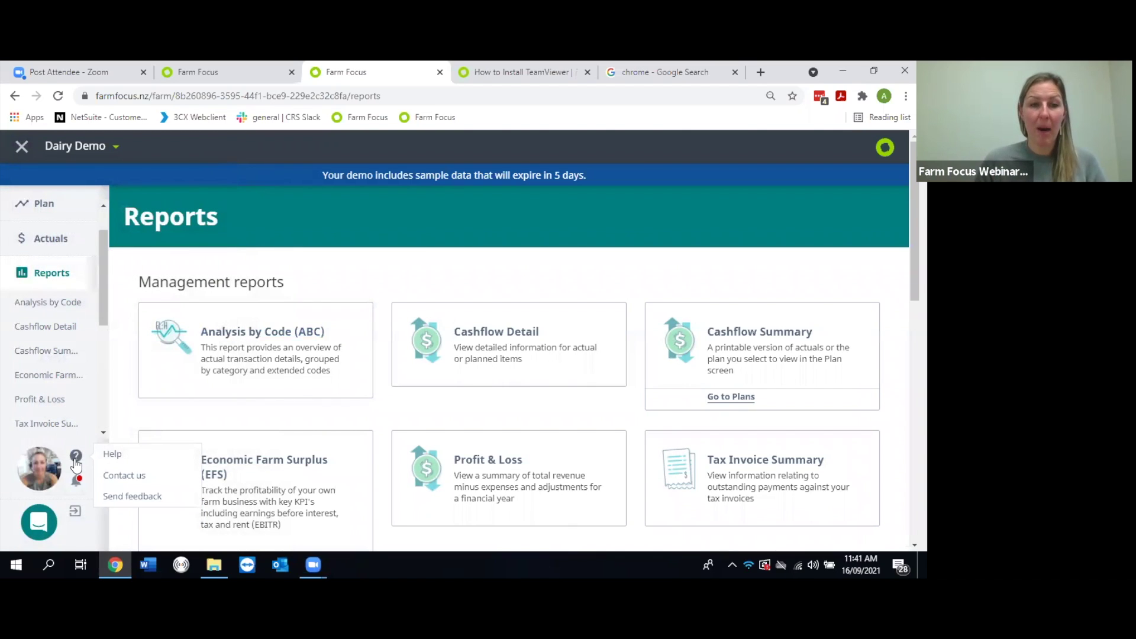
pyautogui.click(115, 455)
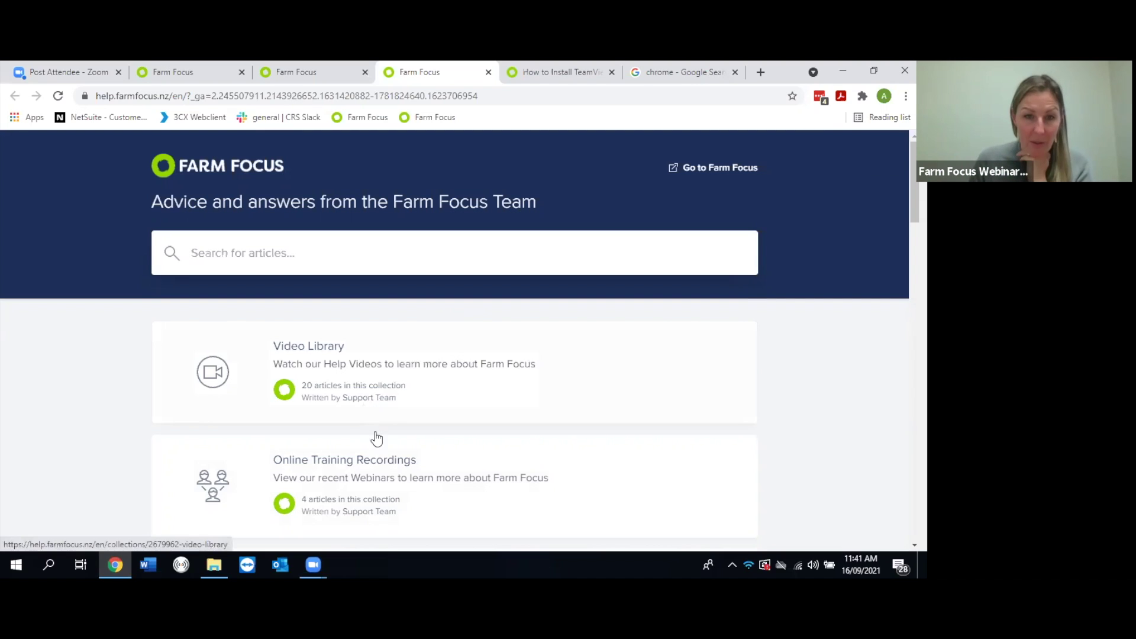
pyautogui.click(329, 467)
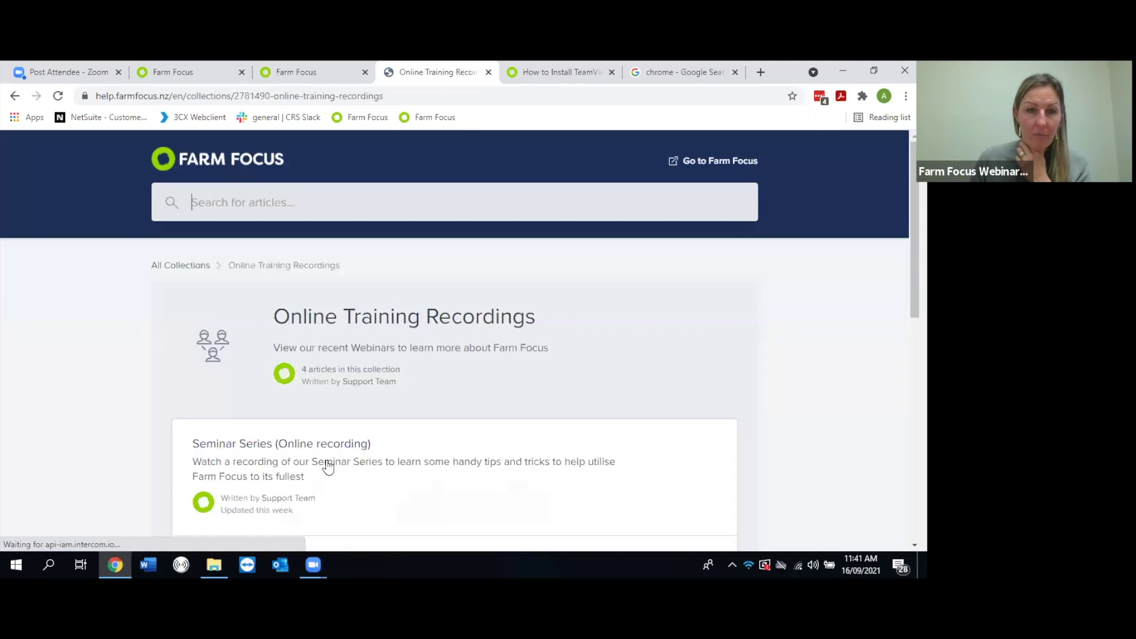
pyautogui.scroll(-1, 460, 414)
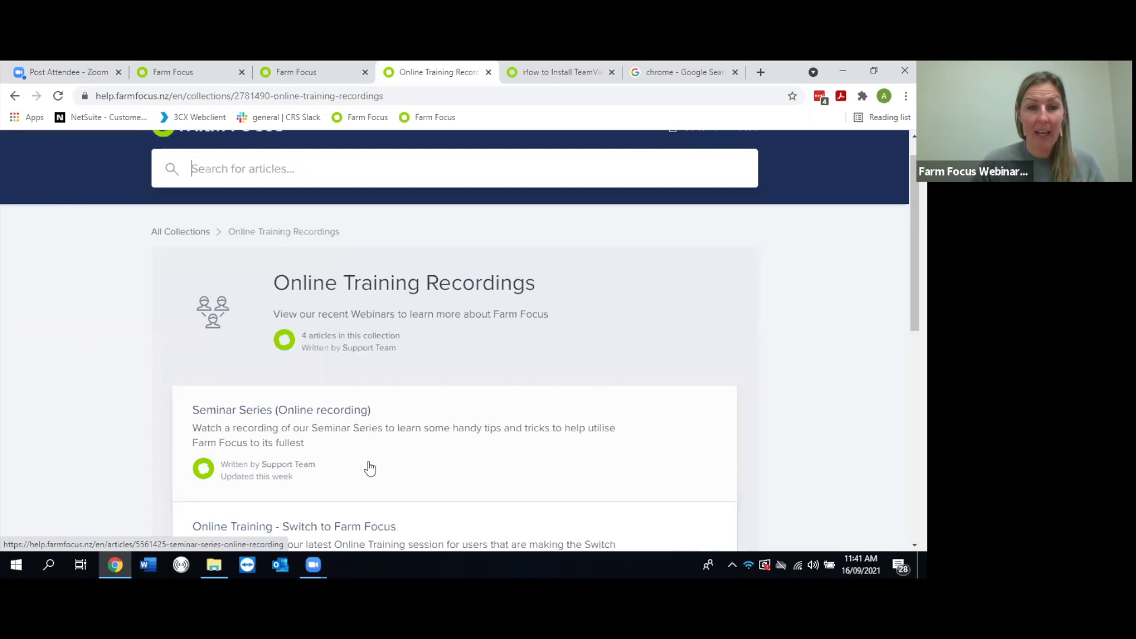
pyautogui.click(396, 419)
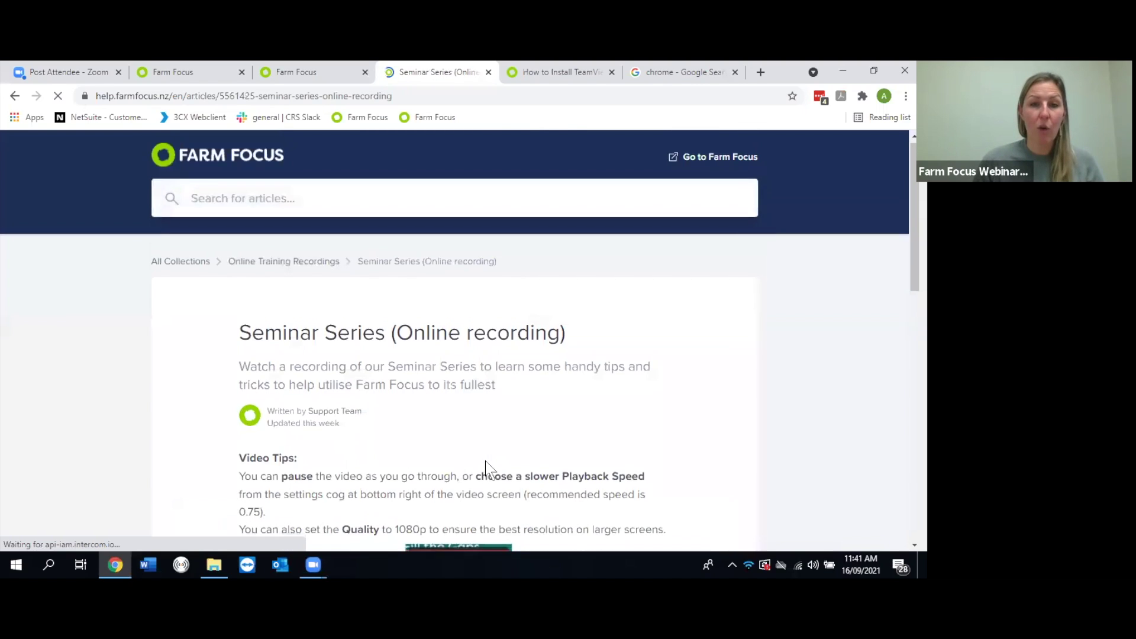
pyautogui.scroll(-2, 484, 459)
pyautogui.scroll(-1, 484, 459)
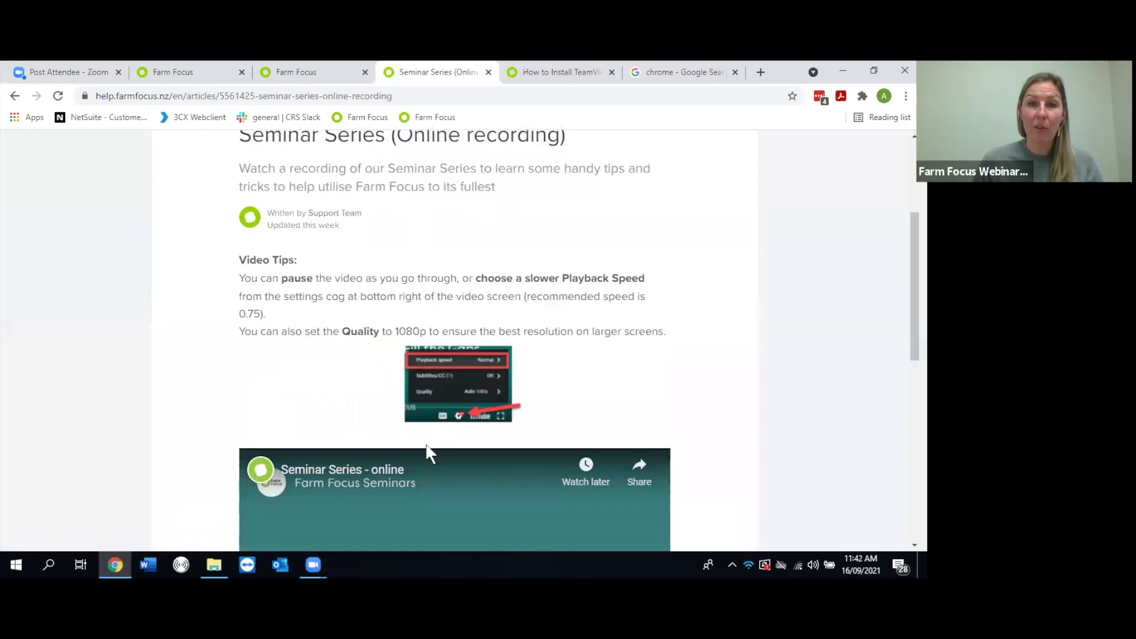
pyautogui.scroll(-2, 425, 455)
pyautogui.scroll(-2, 427, 467)
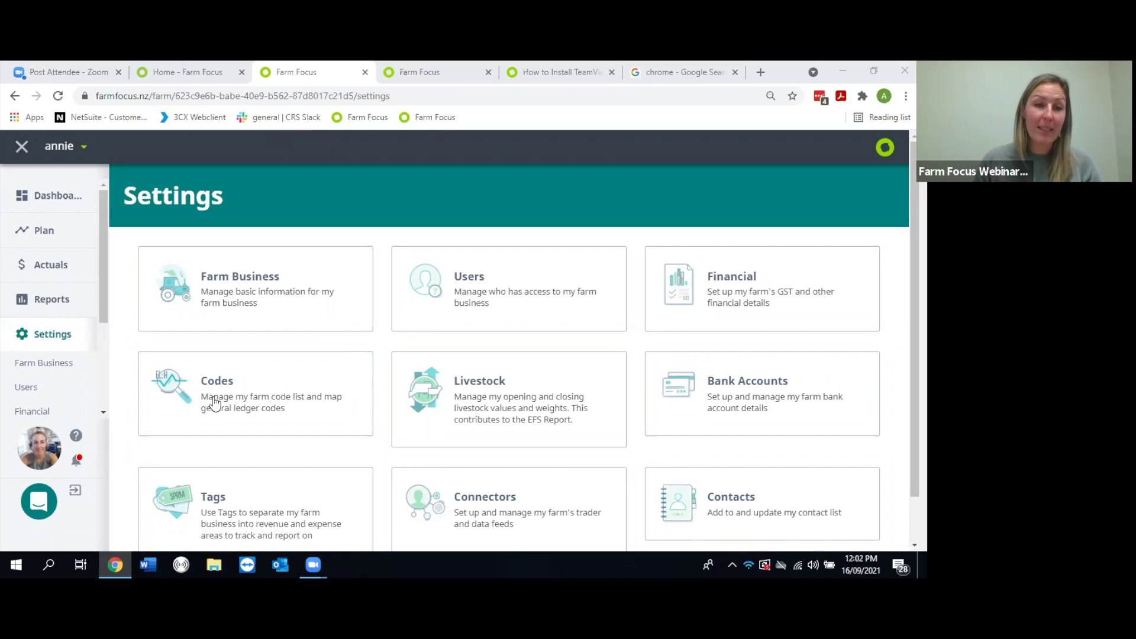
# Step: Open the support messenger from the farm's Settings overview
pyautogui.click(37, 512)
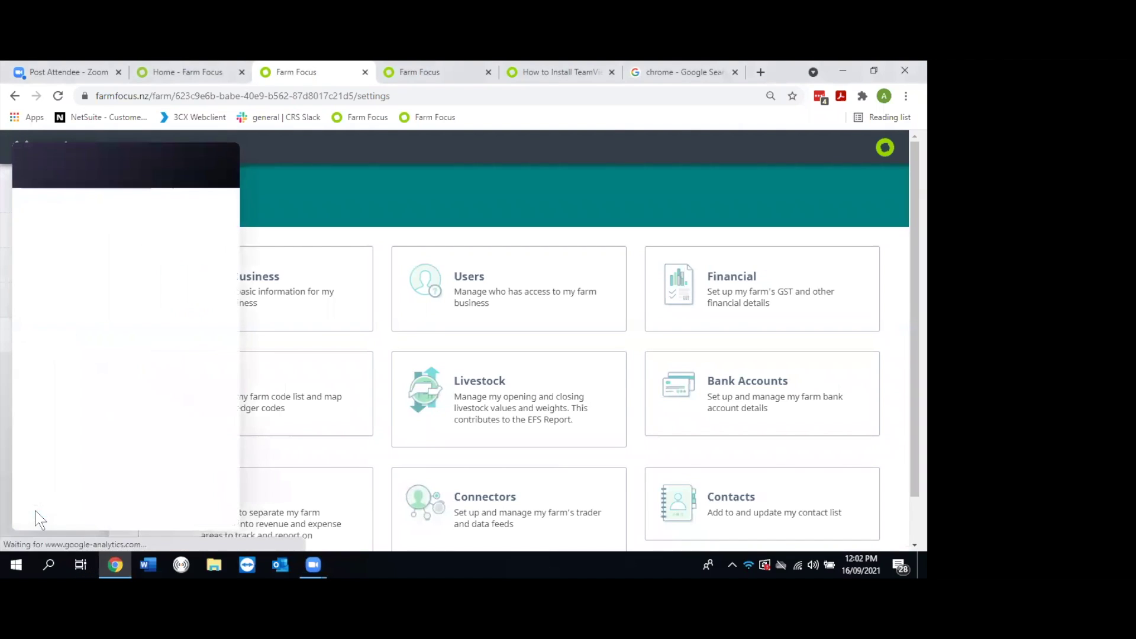